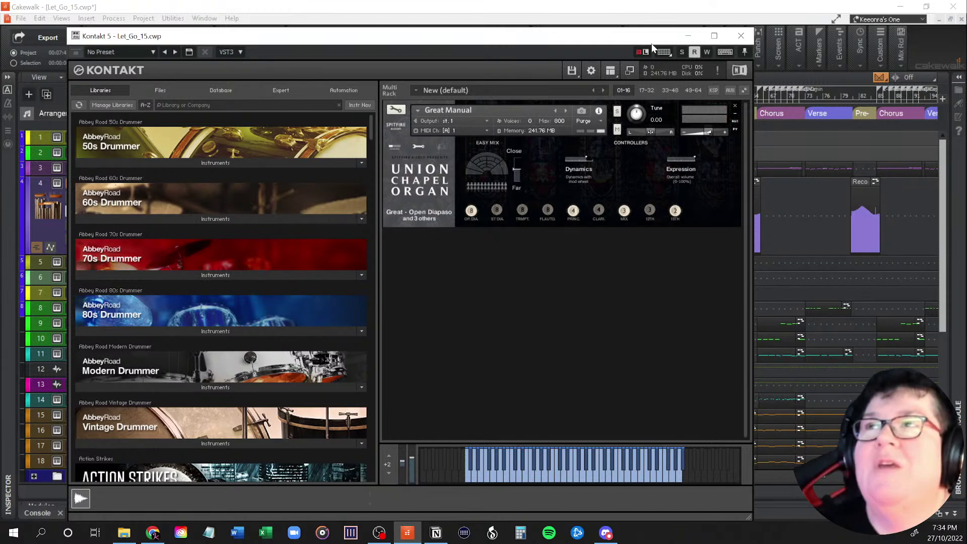
# Step: Close the organ's Kontakt window and play back the opening organ clip from measure 2, stopping after its last notes
pyautogui.click(740, 36)
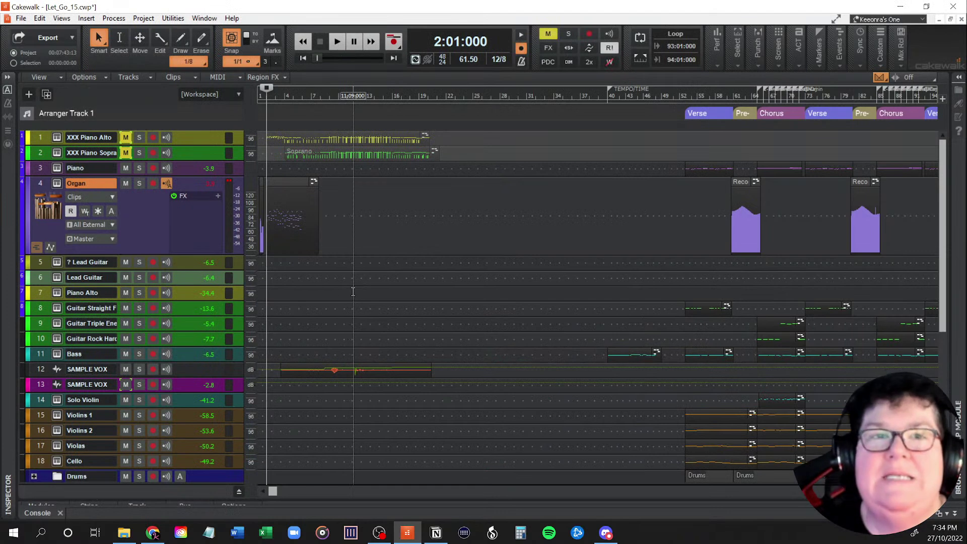
pyautogui.click(297, 266)
pyautogui.scroll(5, 297, 266)
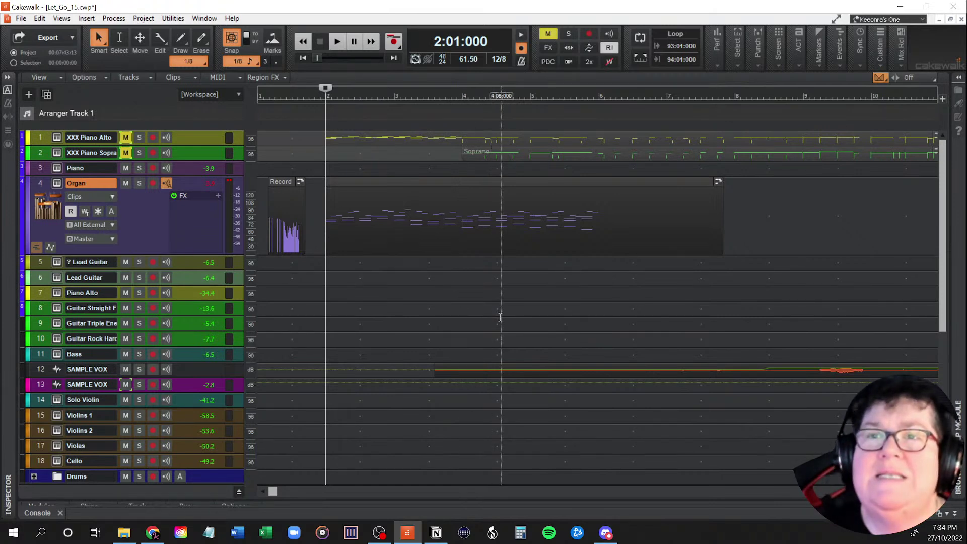
pyautogui.scroll(-5, 500, 316)
pyautogui.scroll(5, 501, 317)
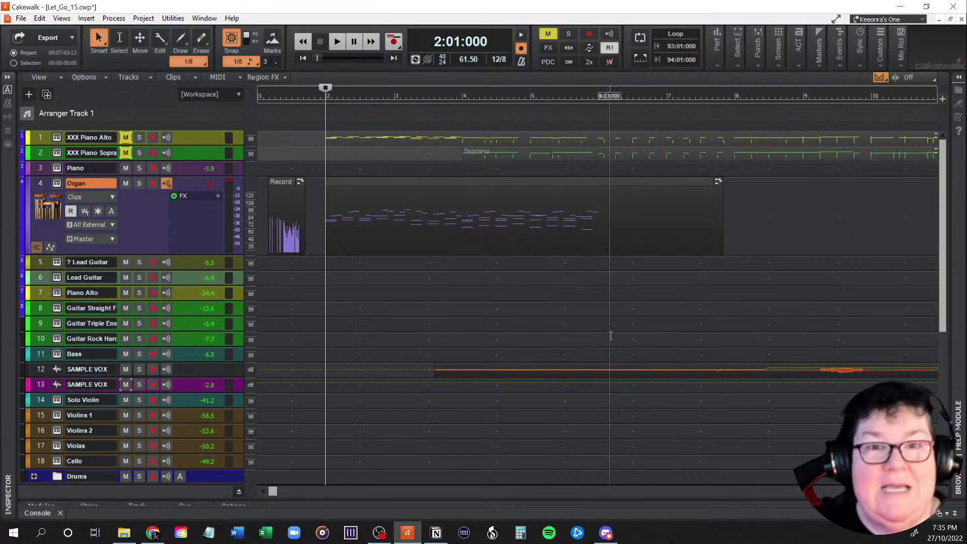
pyautogui.press('space')
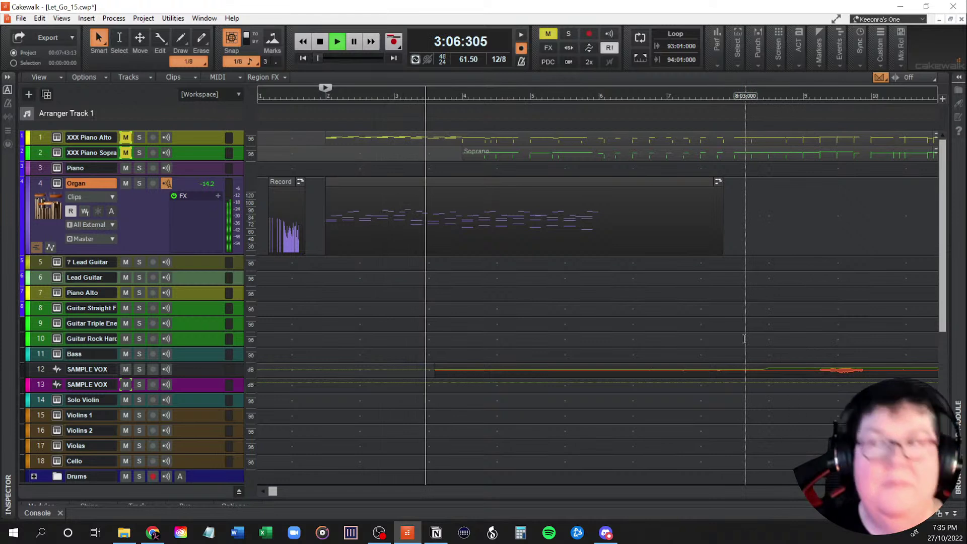
pyautogui.hotkey('ctrl', 'Left')
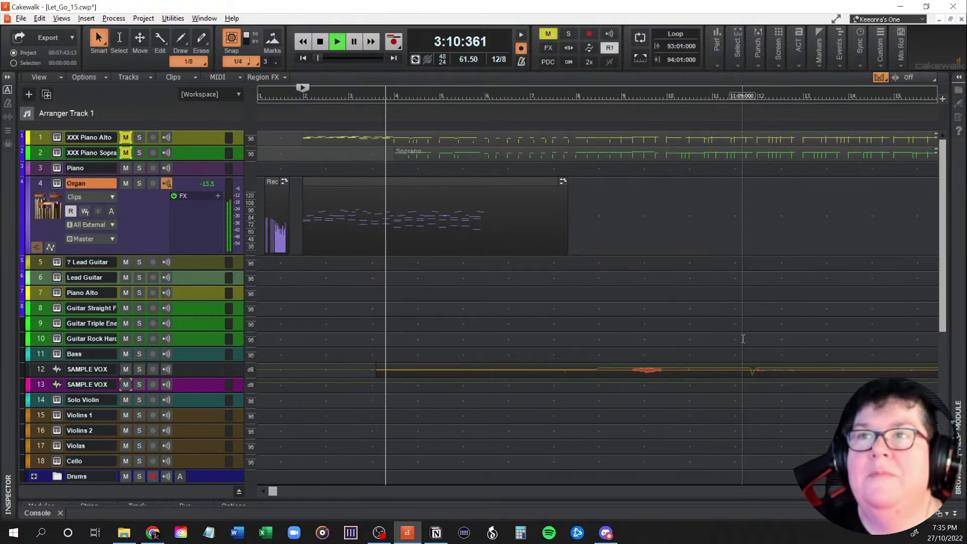
pyautogui.hotkey('ctrl', 'Right')
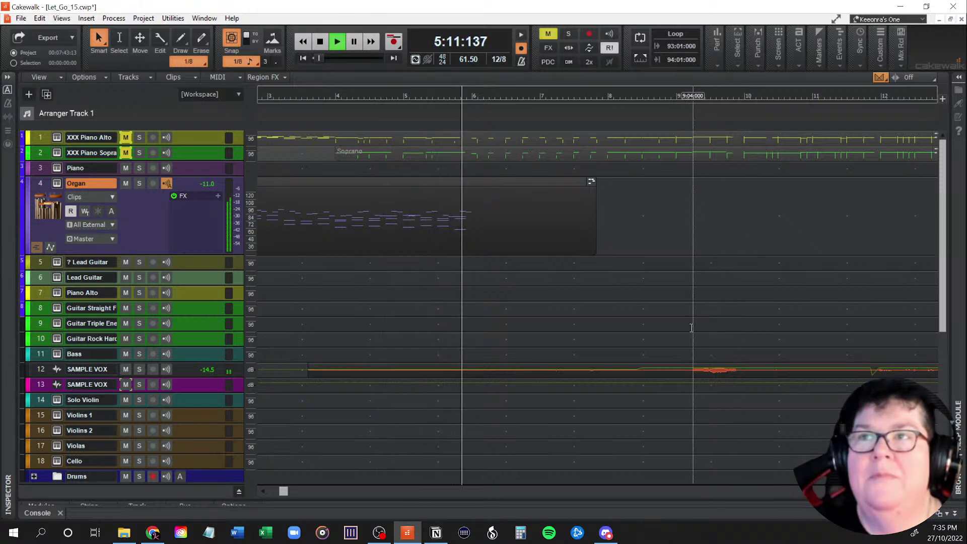
pyautogui.press('space')
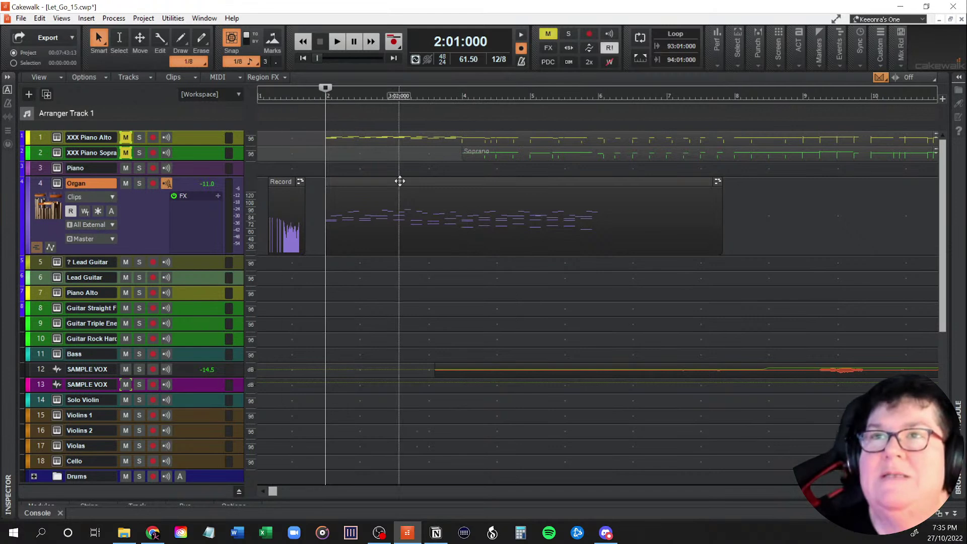
# Step: Inspect the opening organ clip's notes and velocities in the Piano Roll, then close it and return to the track view
pyautogui.doubleClick(401, 187)
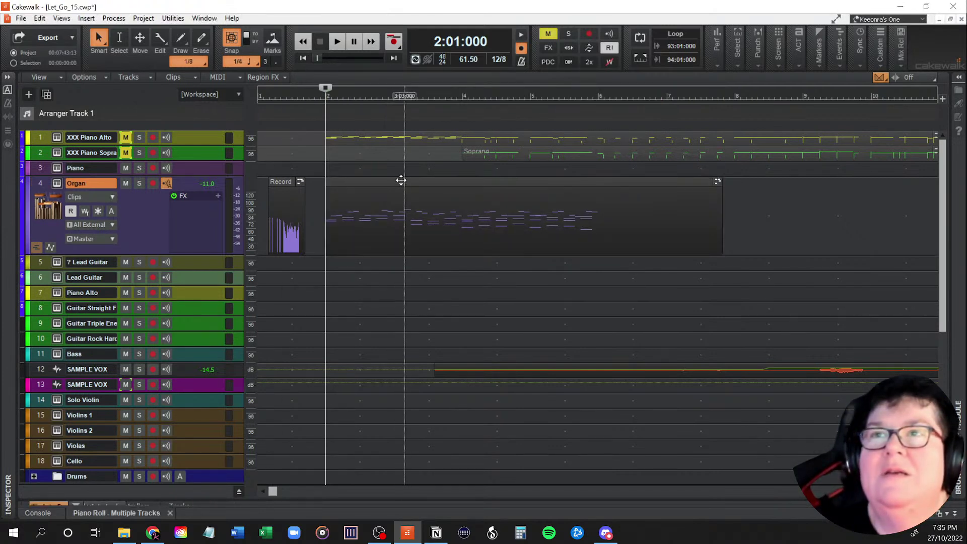
pyautogui.click(117, 513)
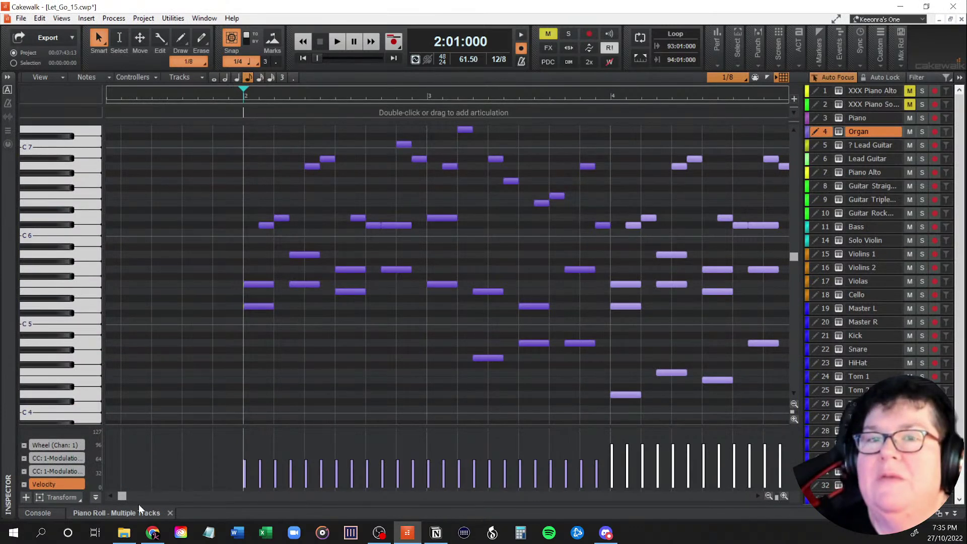
pyautogui.moveTo(121, 498); pyautogui.dragTo(130, 496)
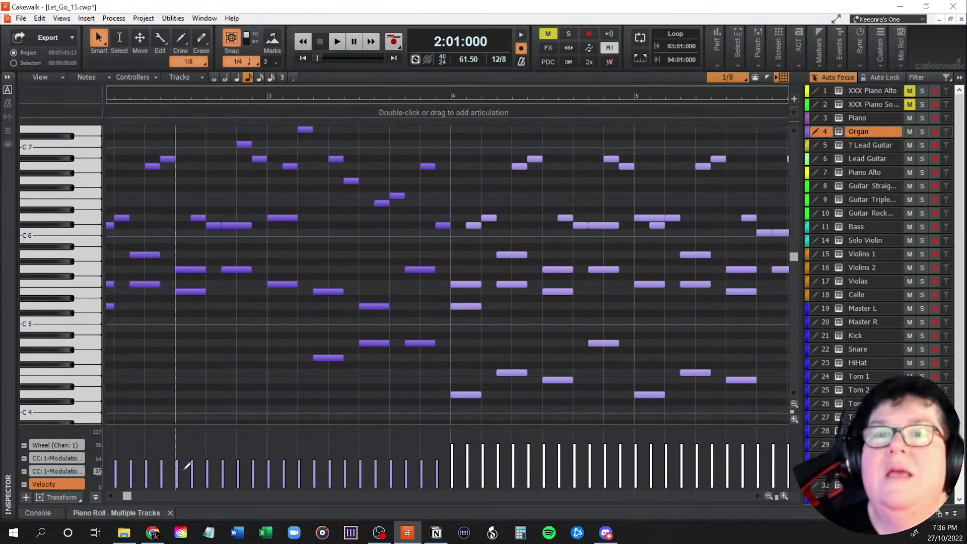
pyautogui.click(171, 513)
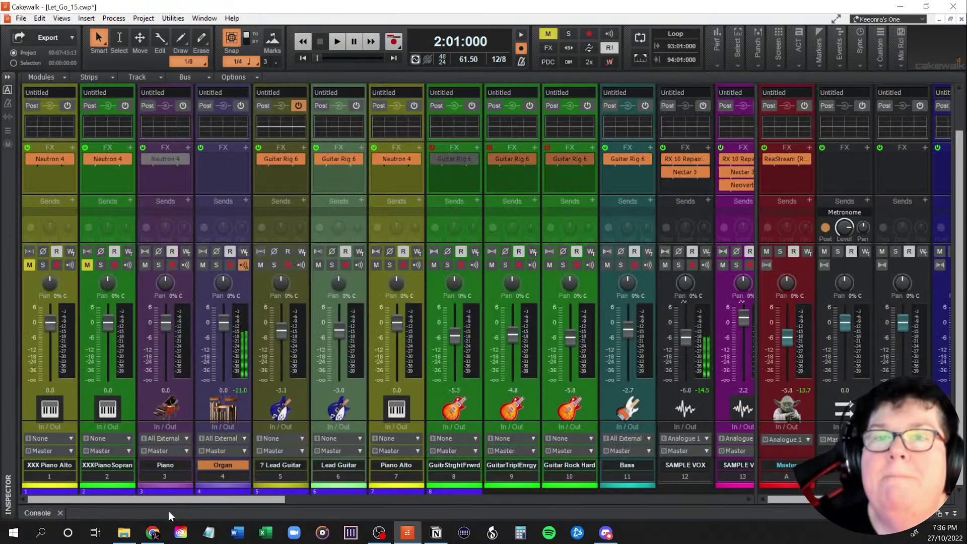
pyautogui.doubleClick(37, 514)
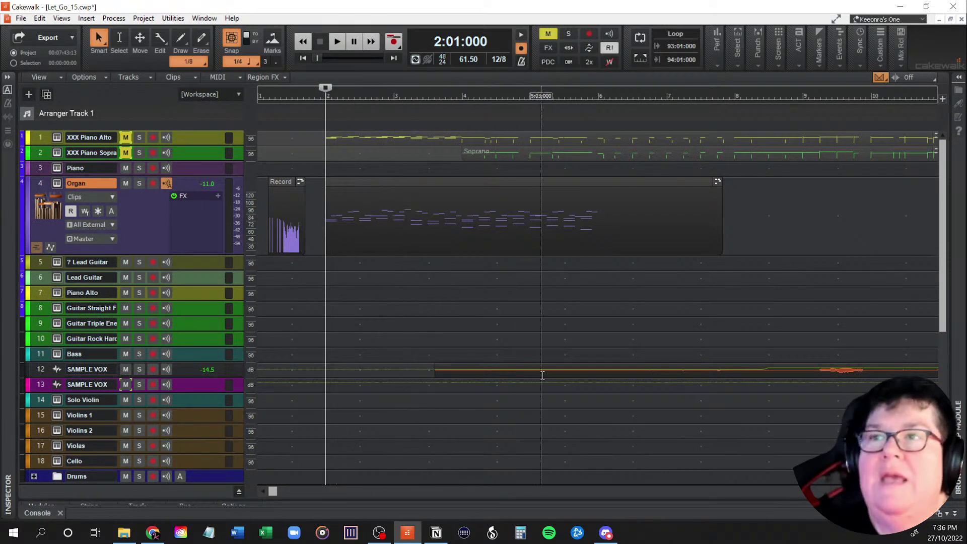
# Step: Show the arranger's section list in the inspector and enlarge it so every section of the song fits
pyautogui.scroll(-8, 451, 352)
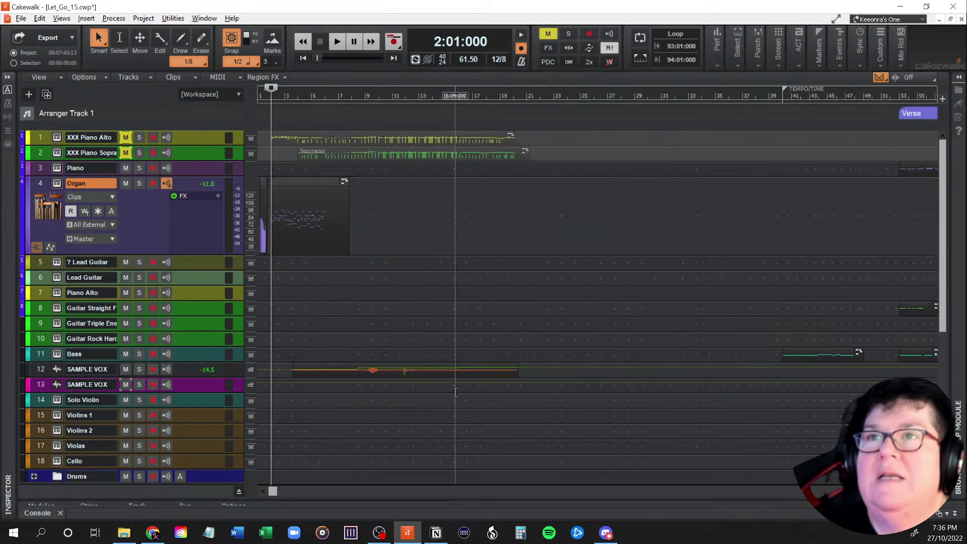
pyautogui.scroll(-3, 474, 392)
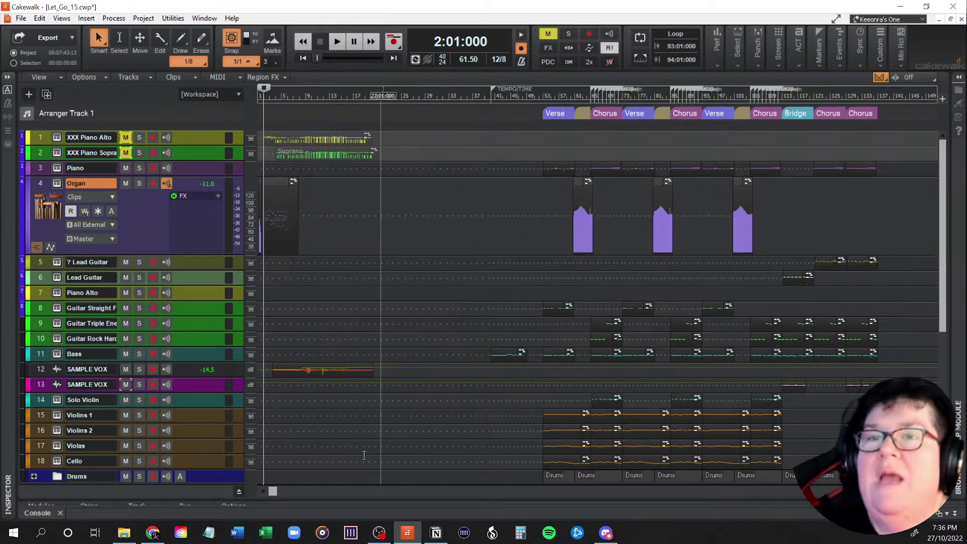
pyautogui.moveTo(272, 491); pyautogui.dragTo(446, 491)
pyautogui.scroll(3, 610, 360)
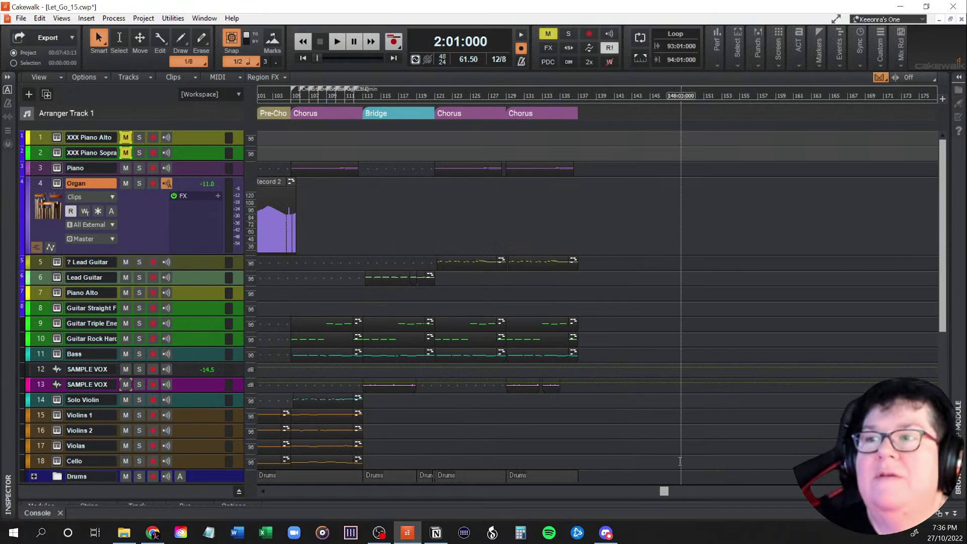
pyautogui.moveTo(667, 495); pyautogui.dragTo(492, 497)
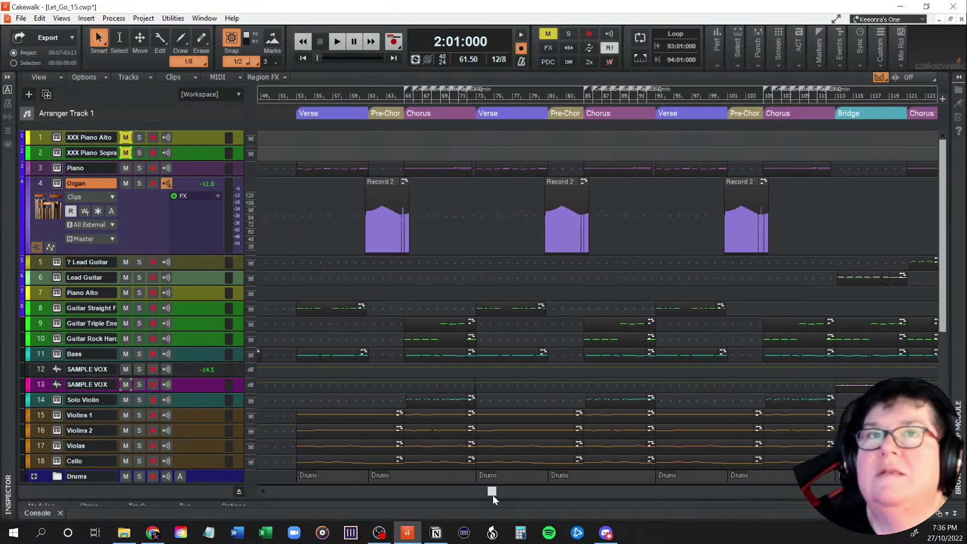
pyautogui.click(8, 90)
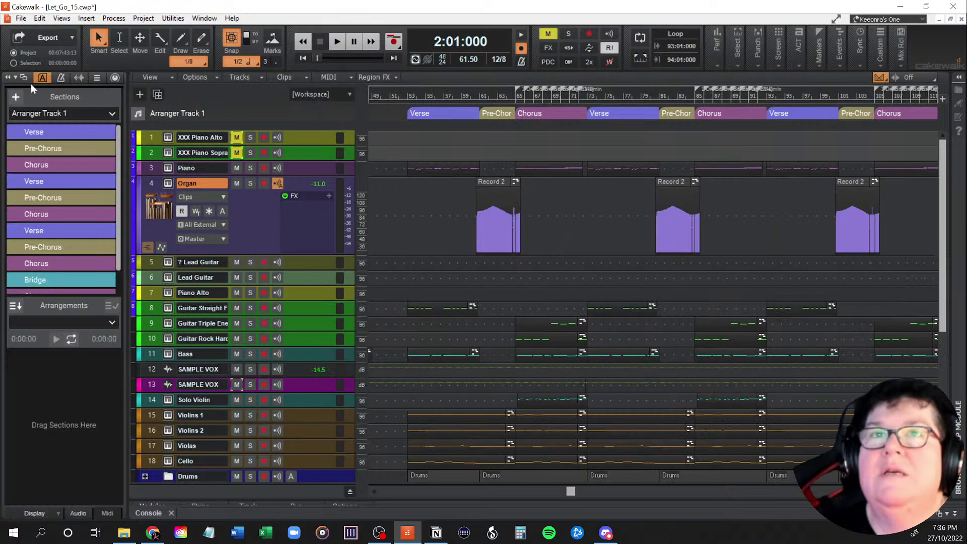
pyautogui.moveTo(55, 296); pyautogui.dragTo(54, 343)
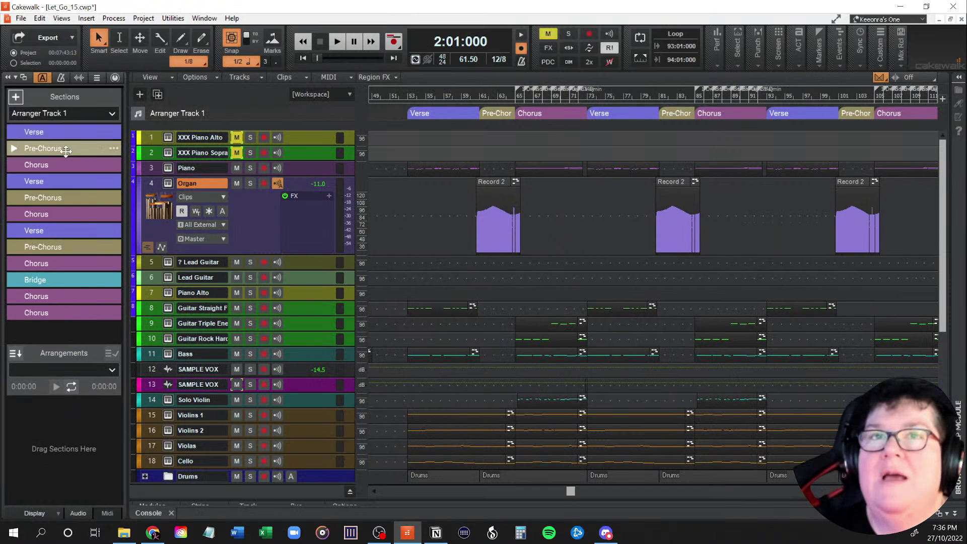
# Step: Examine the options for the first Pre-Chorus, and for the first Verse, Pre-Chorus and Chorus selected together, without applying any
pyautogui.rightClick(90, 148)
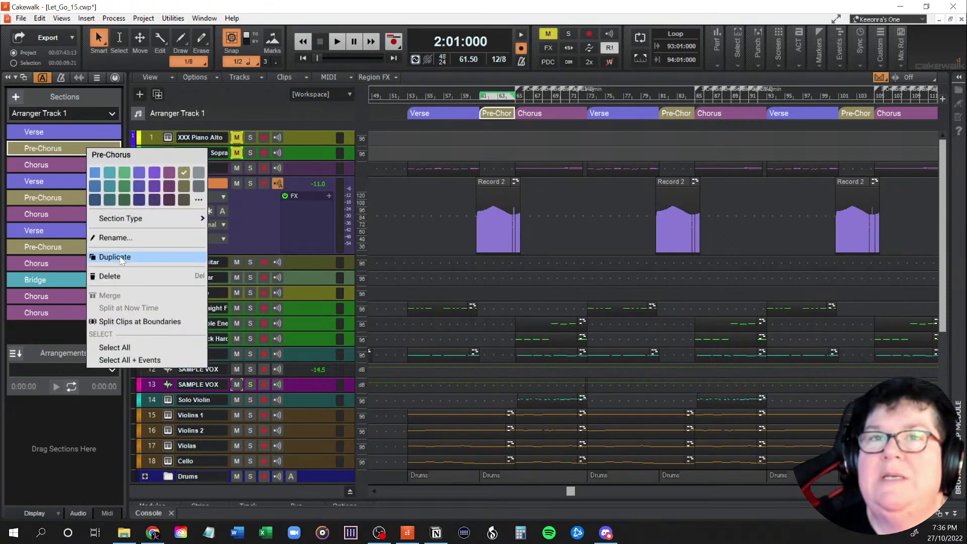
pyautogui.click(105, 426)
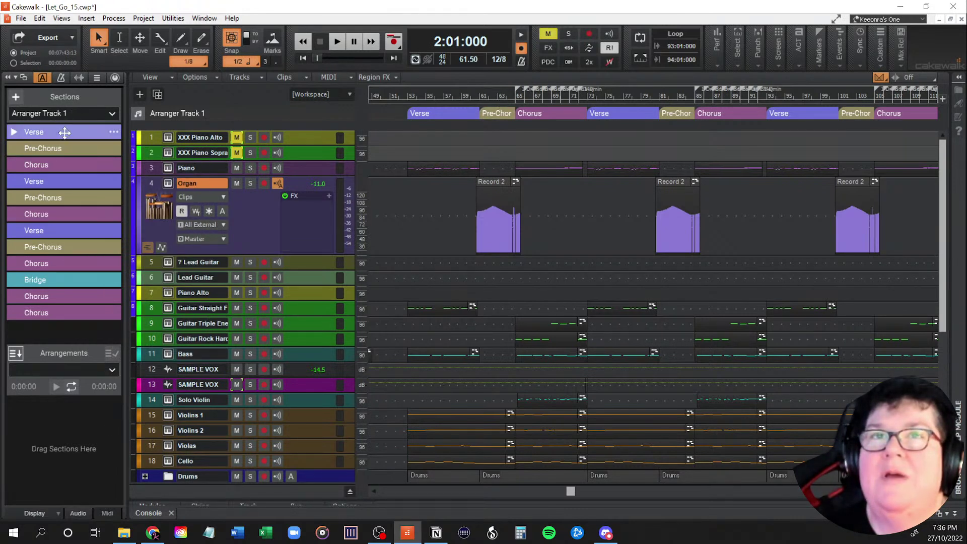
pyautogui.click(64, 133)
pyautogui.keyDown('ctrl'); pyautogui.click(64, 148); pyautogui.keyUp('ctrl')
pyautogui.keyDown('ctrl'); pyautogui.click(65, 164); pyautogui.keyUp('ctrl')
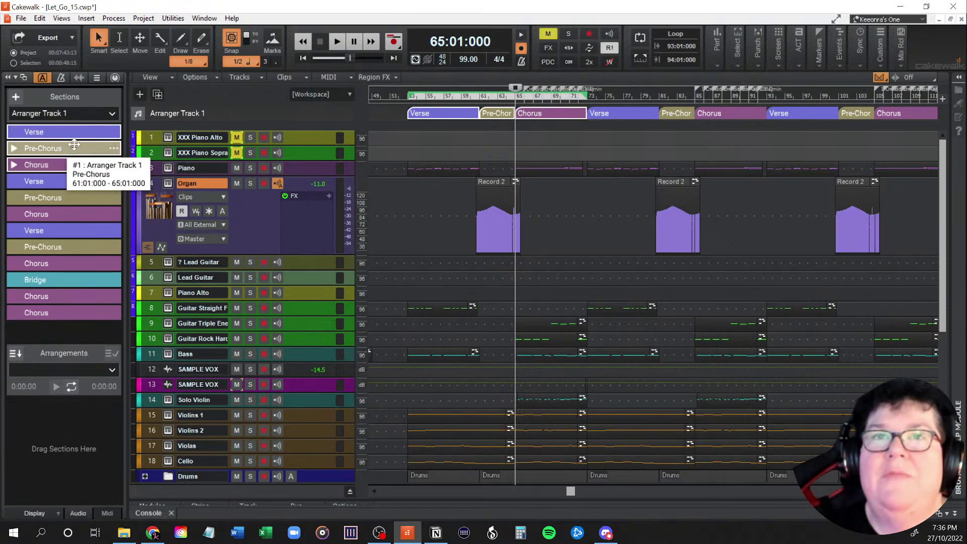
pyautogui.rightClick(76, 149)
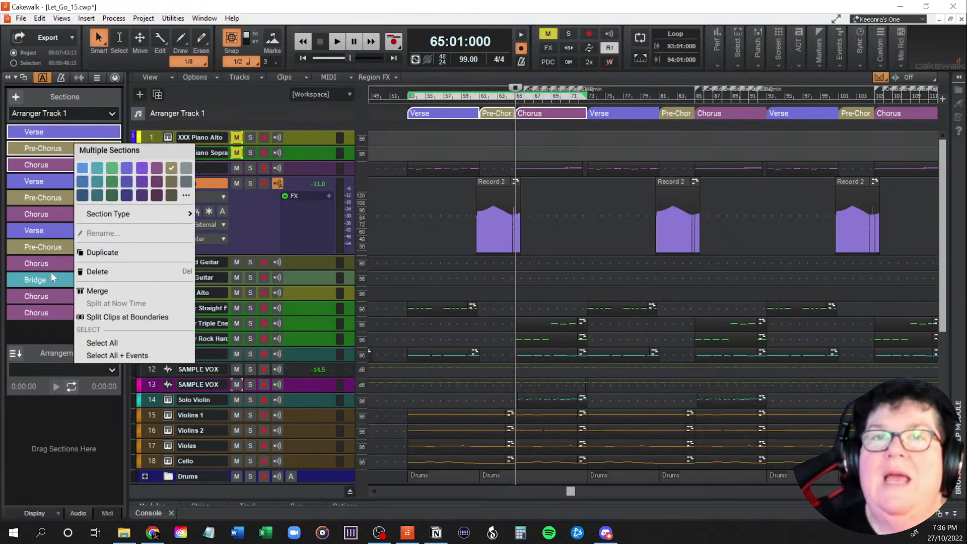
pyautogui.click(59, 337)
pyautogui.click(60, 337)
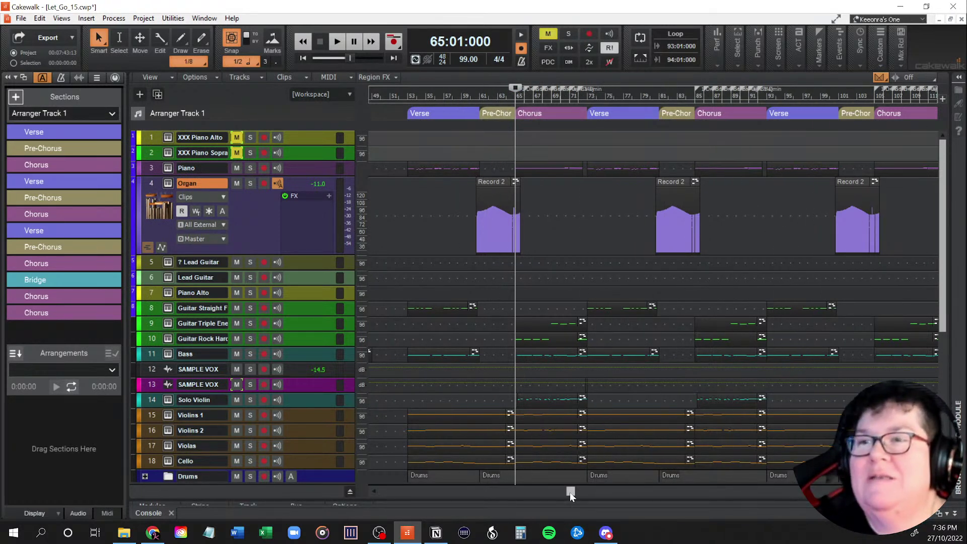
# Step: Play back the song from the first Verse at measure 53 into the second Verse, hiding the inspector meanwhile
pyautogui.moveTo(570, 492)
pyautogui.mouseDown()
pyautogui.moveTo(615, 492)
pyautogui.moveTo(568, 493)
pyautogui.mouseUp()
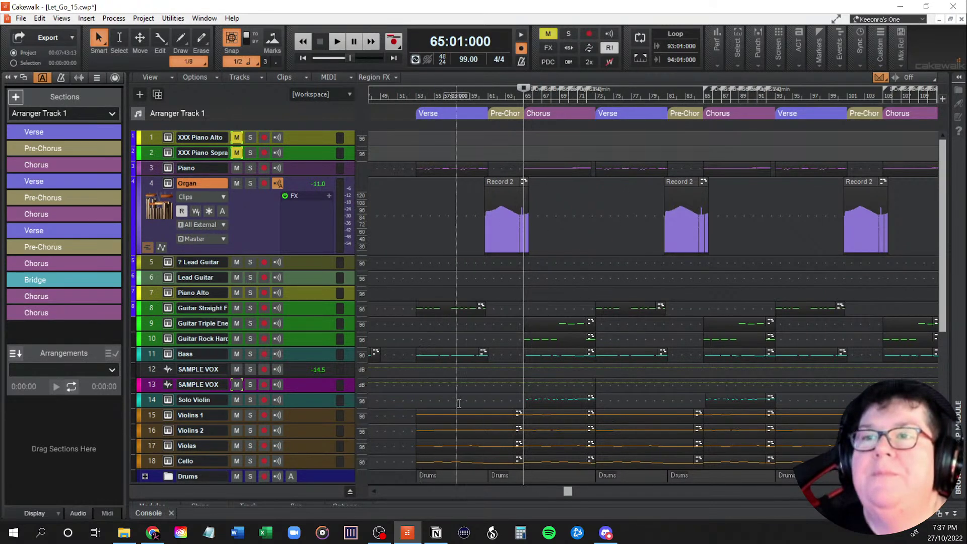
pyautogui.moveTo(566, 492); pyautogui.dragTo(708, 493)
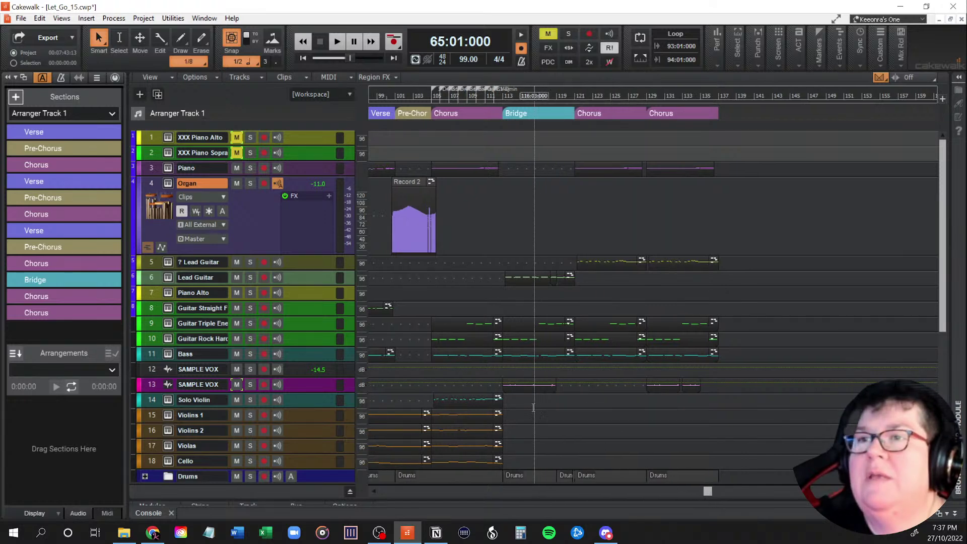
pyautogui.scroll(-3, 630, 416)
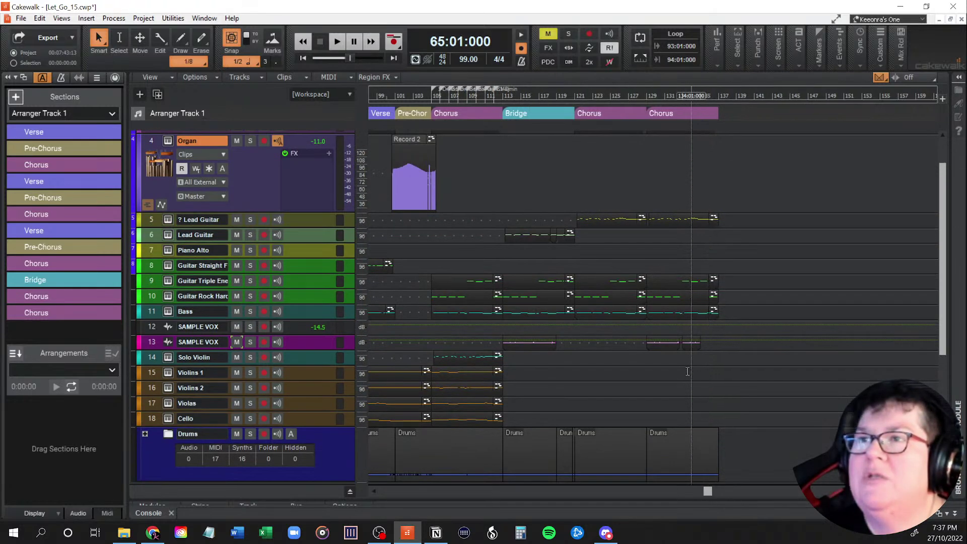
pyautogui.moveTo(710, 493); pyautogui.dragTo(573, 488)
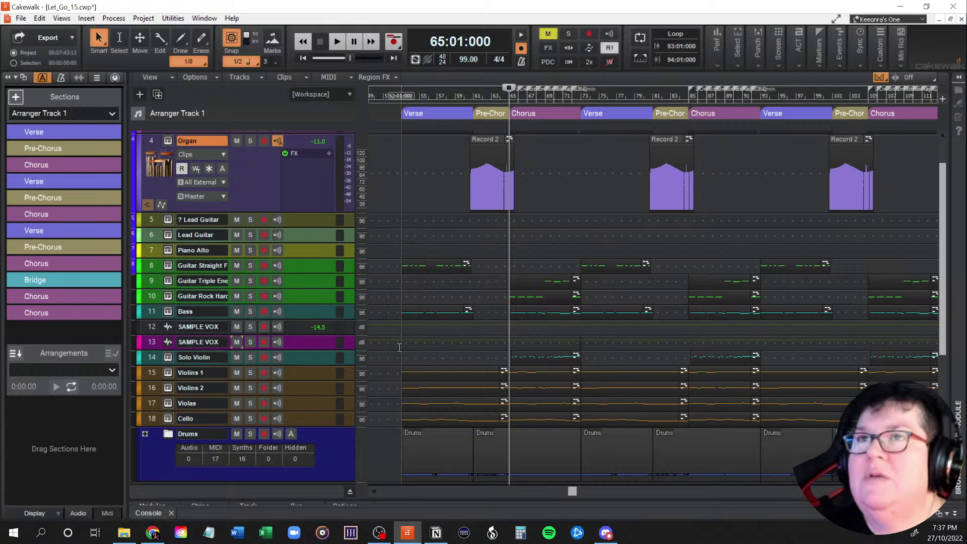
pyautogui.moveTo(574, 489)
pyautogui.mouseDown()
pyautogui.moveTo(485, 493)
pyautogui.moveTo(566, 504)
pyautogui.mouseUp()
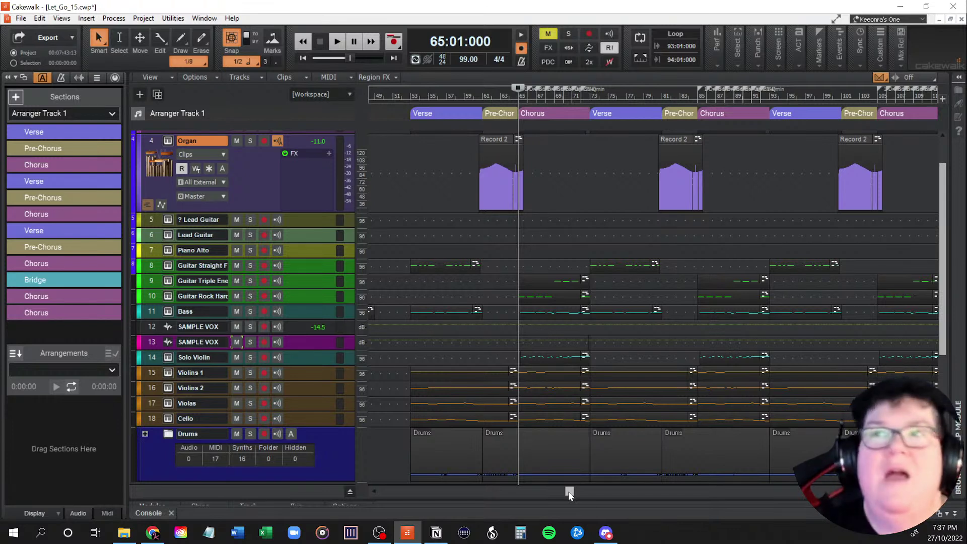
pyautogui.click(408, 354)
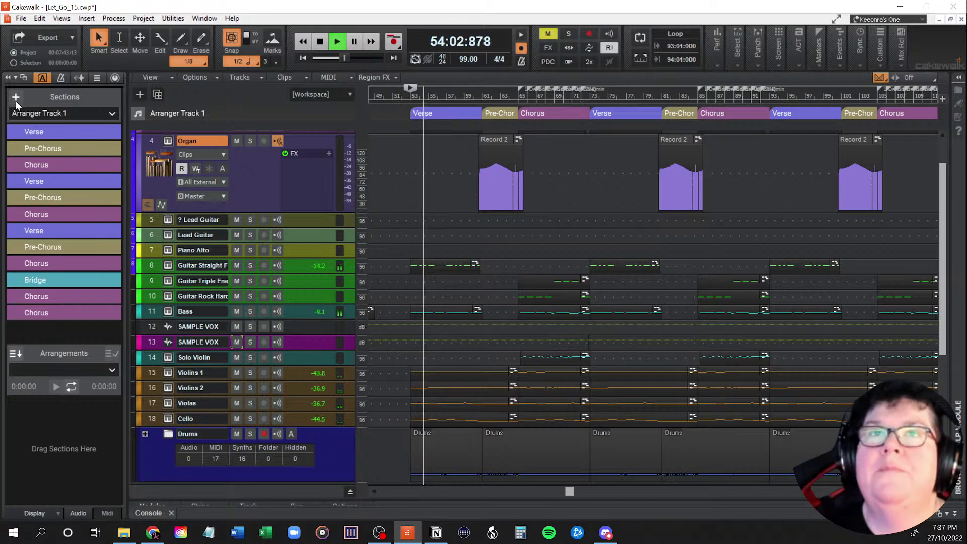
pyautogui.press('i')
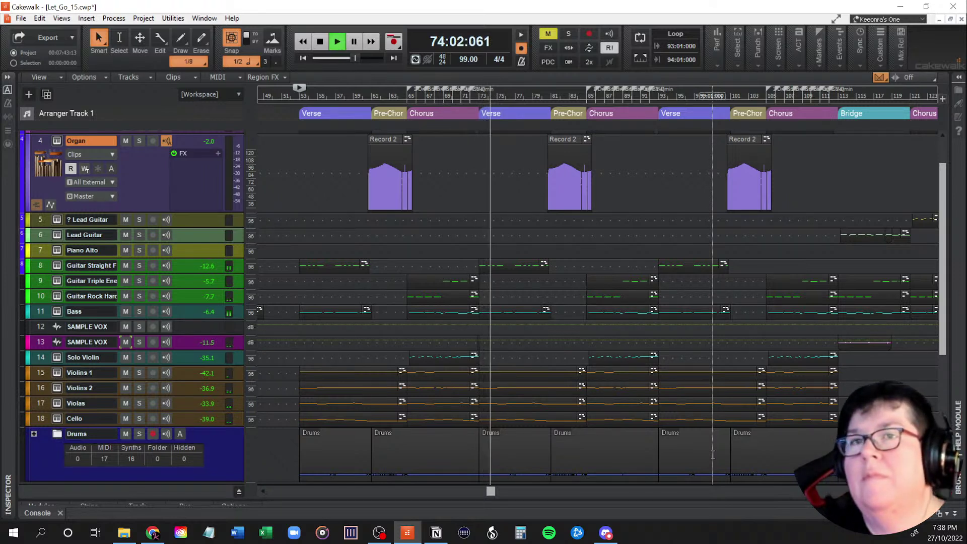
pyautogui.press('space')
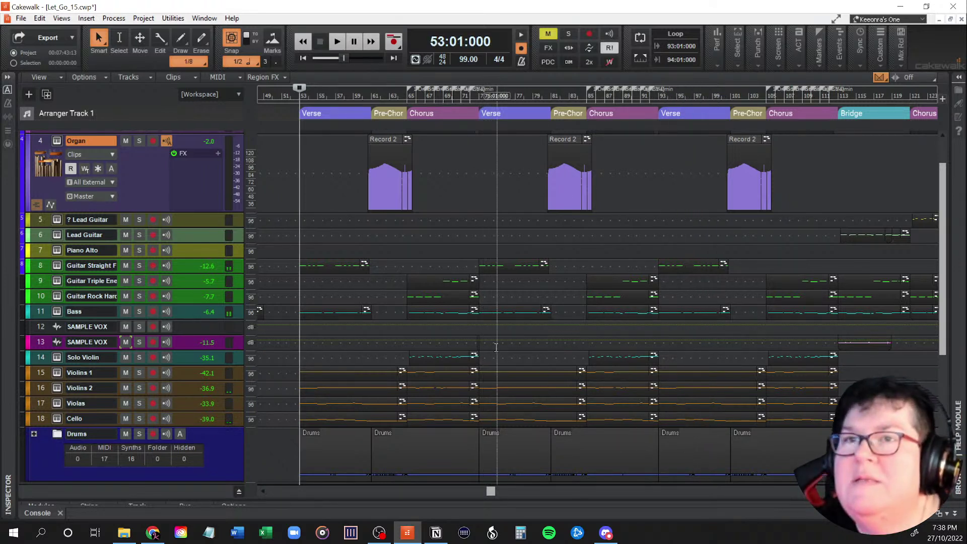
# Step: Examine the tracks at the transition from the first Chorus to the second Verse at measure 73
pyautogui.scroll(6, 496, 348)
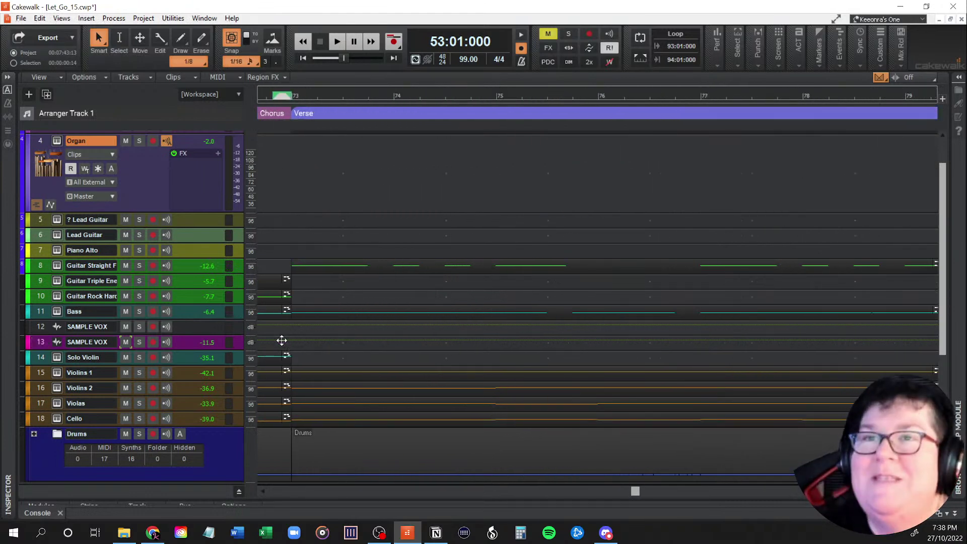
pyautogui.scroll(-2, 410, 359)
pyautogui.scroll(3, 409, 358)
pyautogui.scroll(-3, 410, 359)
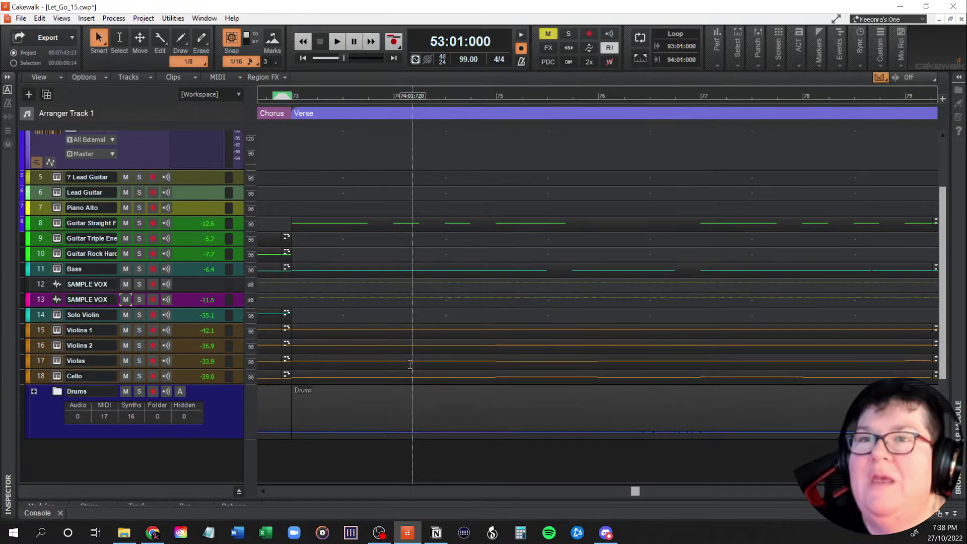
pyautogui.moveTo(436, 534)
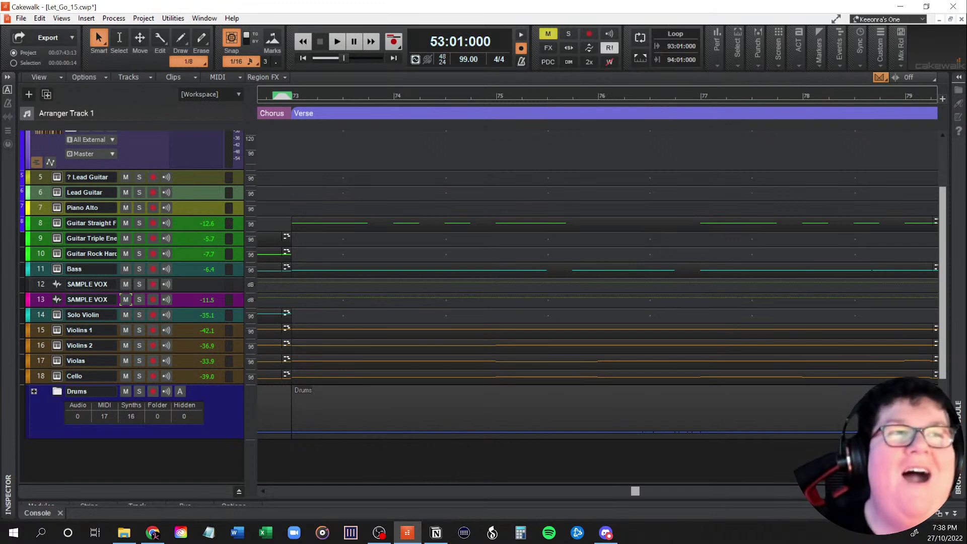
pyautogui.hotkey('alt', 'Tab')
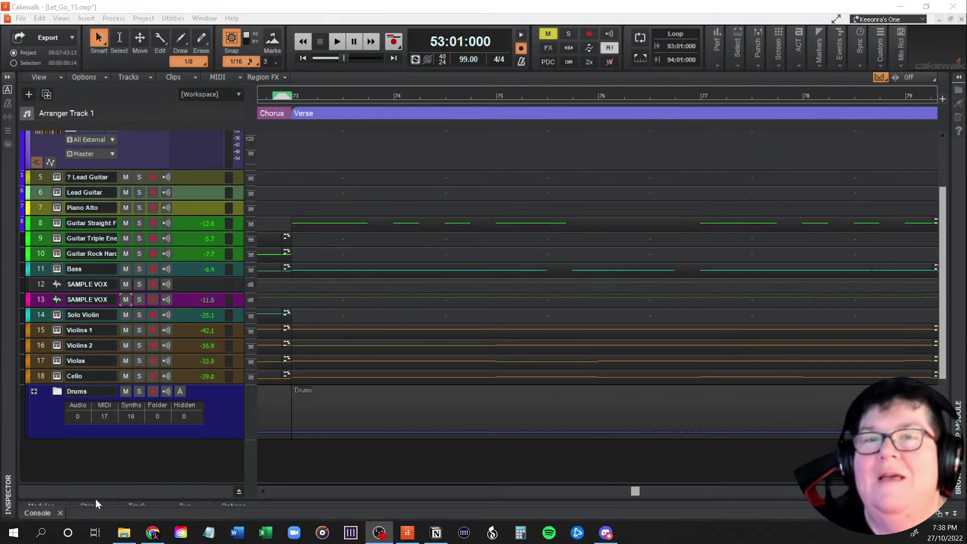
# Step: Show the mixing console briefly and examine the tracks from the first Verse to the second Verse at measure 73
pyautogui.click(45, 513)
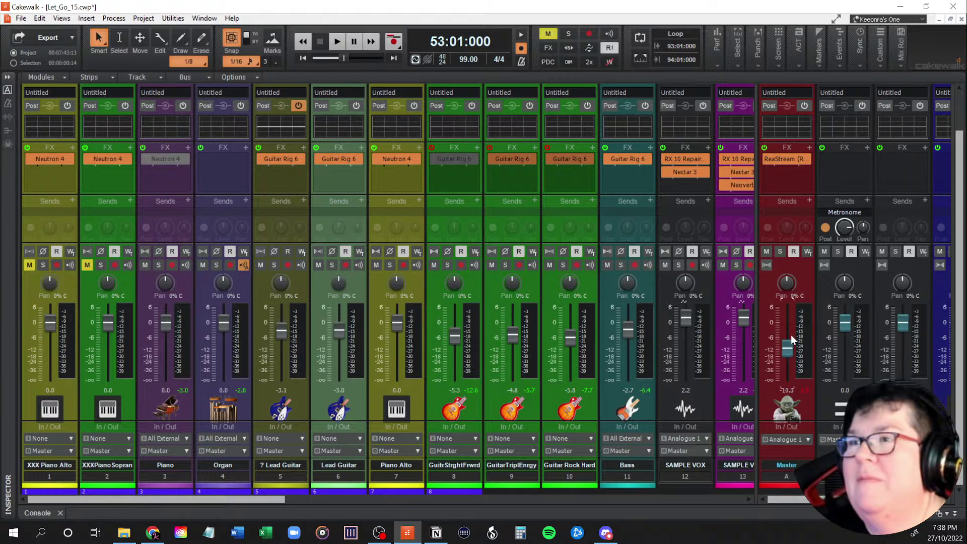
pyautogui.click(45, 513)
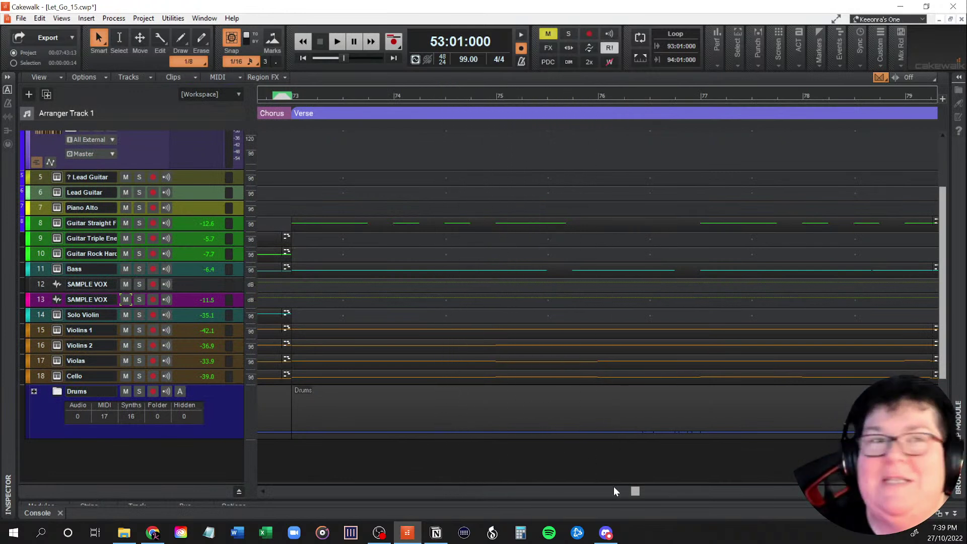
pyautogui.moveTo(637, 490); pyautogui.dragTo(578, 509)
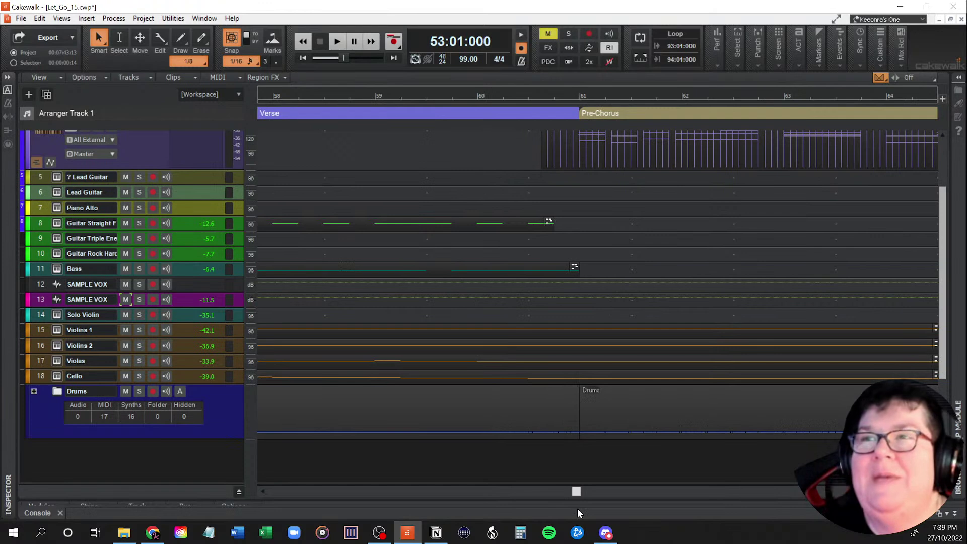
pyautogui.scroll(-3, 488, 384)
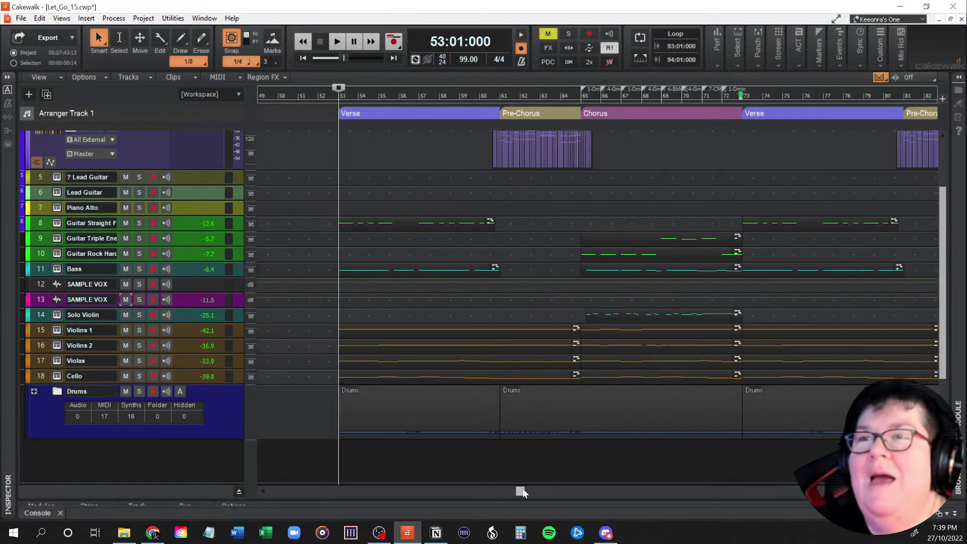
pyautogui.moveTo(522, 493); pyautogui.dragTo(566, 494)
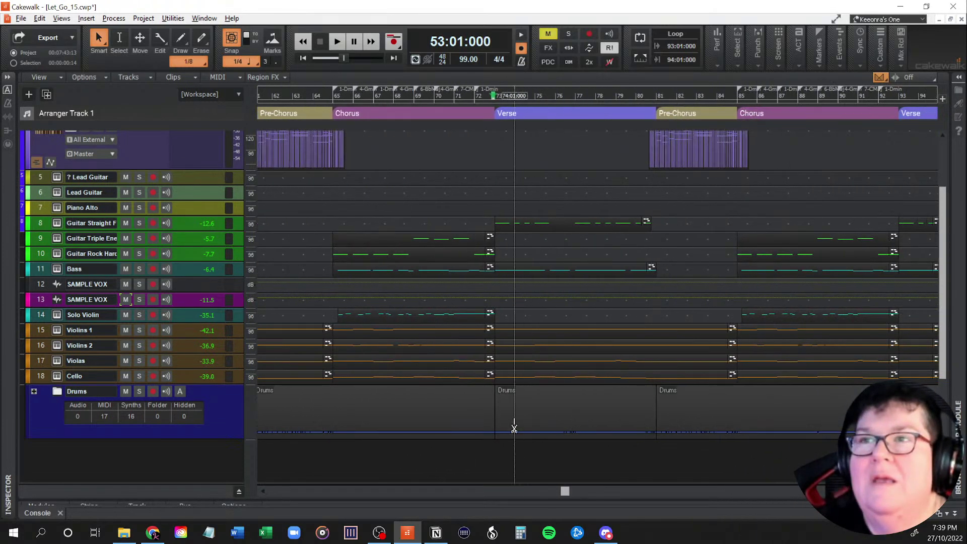
pyautogui.scroll(3, 499, 413)
pyautogui.scroll(5, 498, 413)
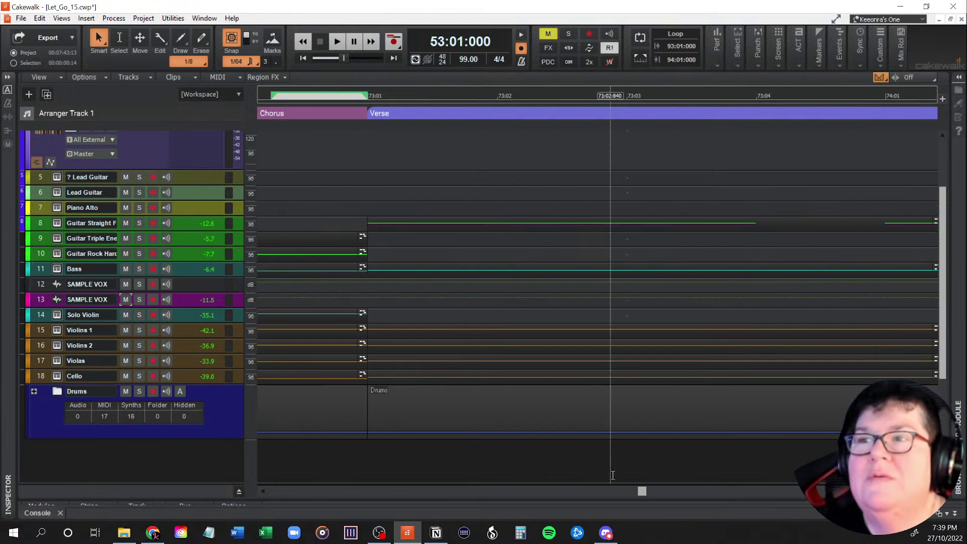
# Step: Examine the tracks across the whole song, from the closing Choruses and Bridge back to the first Verse at measure 53
pyautogui.moveTo(641, 492); pyautogui.dragTo(842, 491)
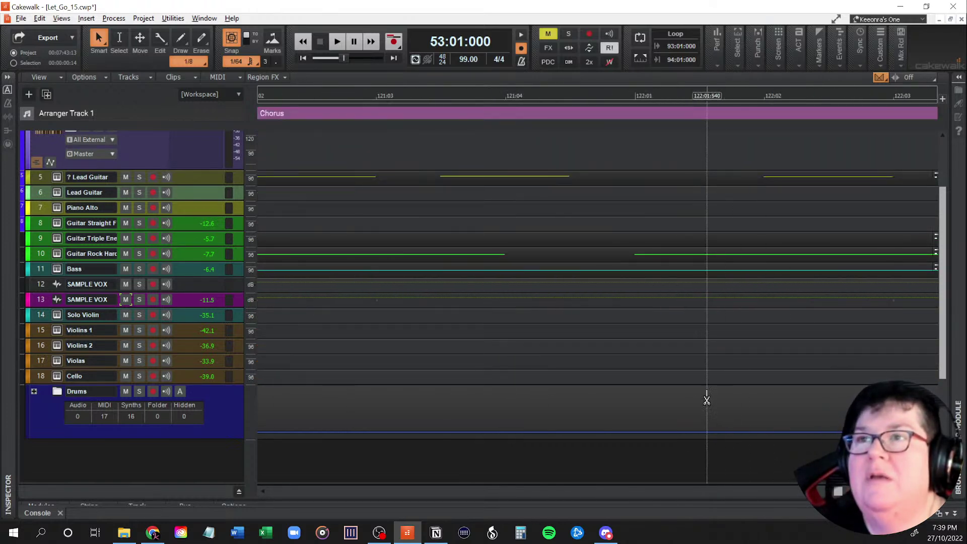
pyautogui.scroll(-4, 702, 398)
pyautogui.scroll(-6, 702, 399)
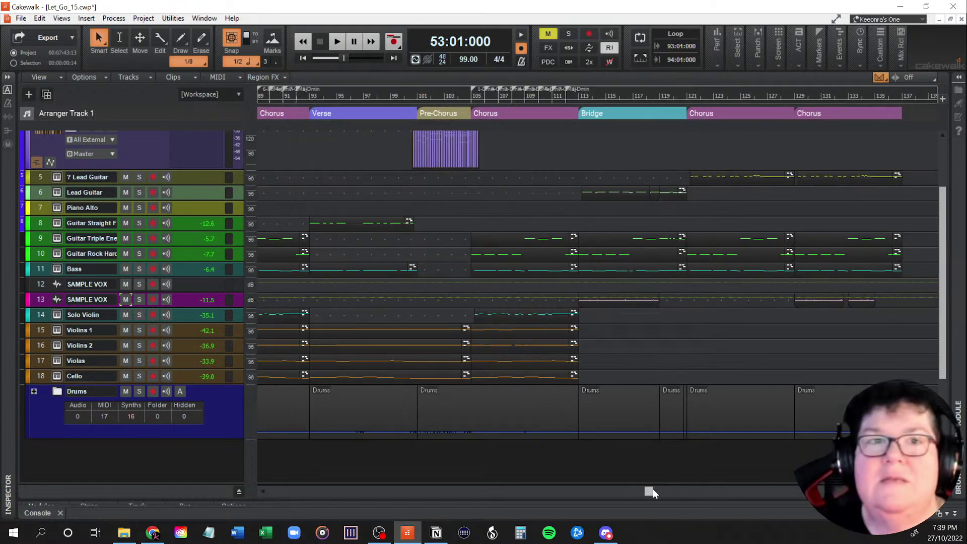
pyautogui.moveTo(652, 489); pyautogui.dragTo(495, 496)
pyautogui.scroll(3, 455, 400)
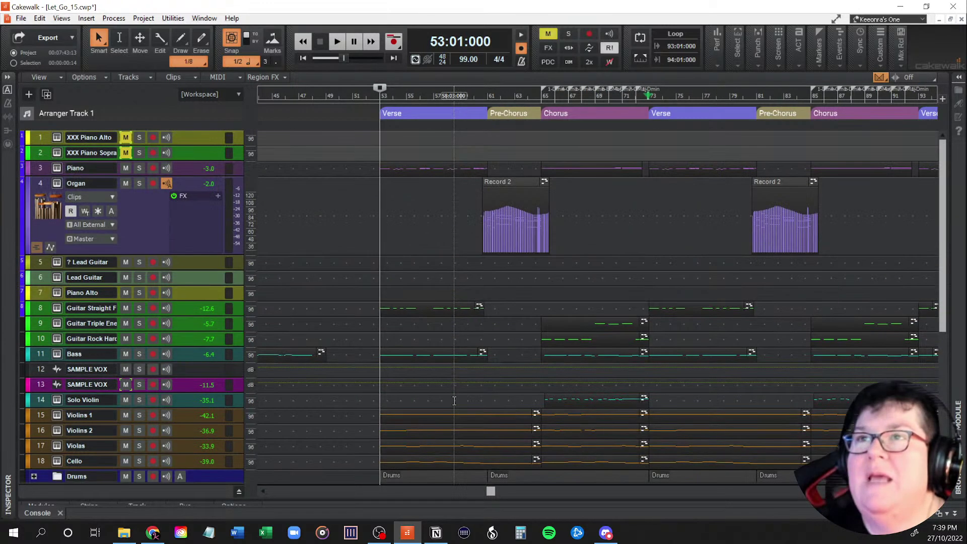
pyautogui.scroll(-2, 454, 401)
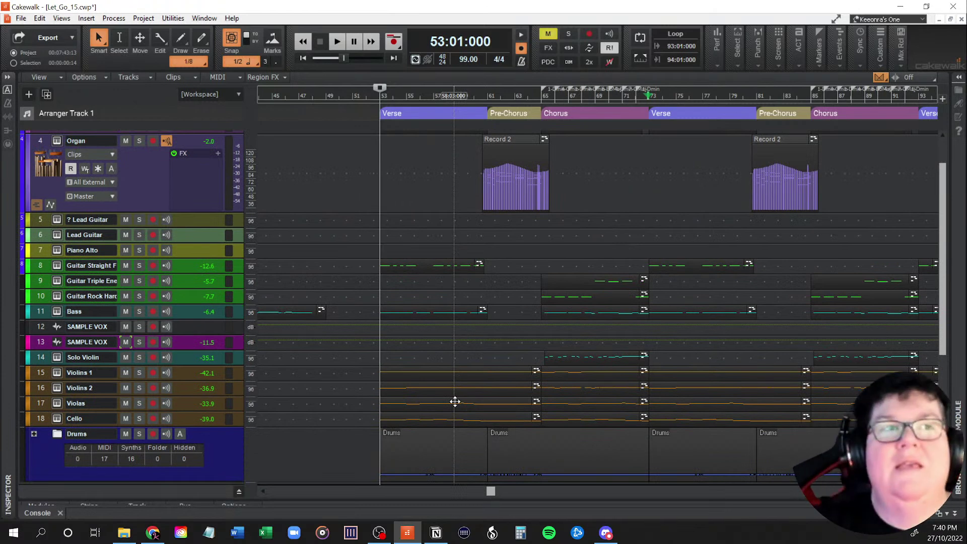
pyautogui.scroll(-2, 471, 413)
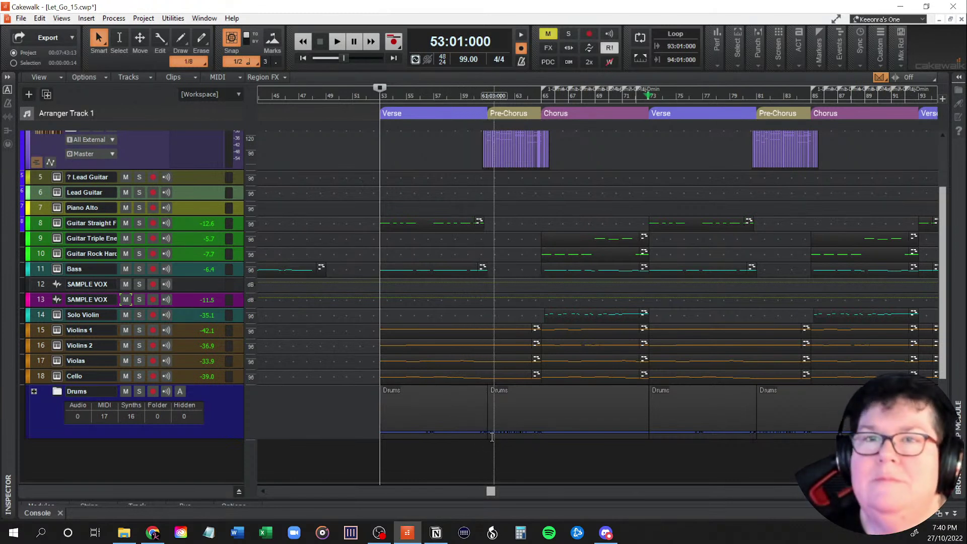
# Step: Examine which tracks play in the last Verse, Pre-Chorus, Chorus, Bridge and the two final Choruses
pyautogui.scroll(3, 493, 434)
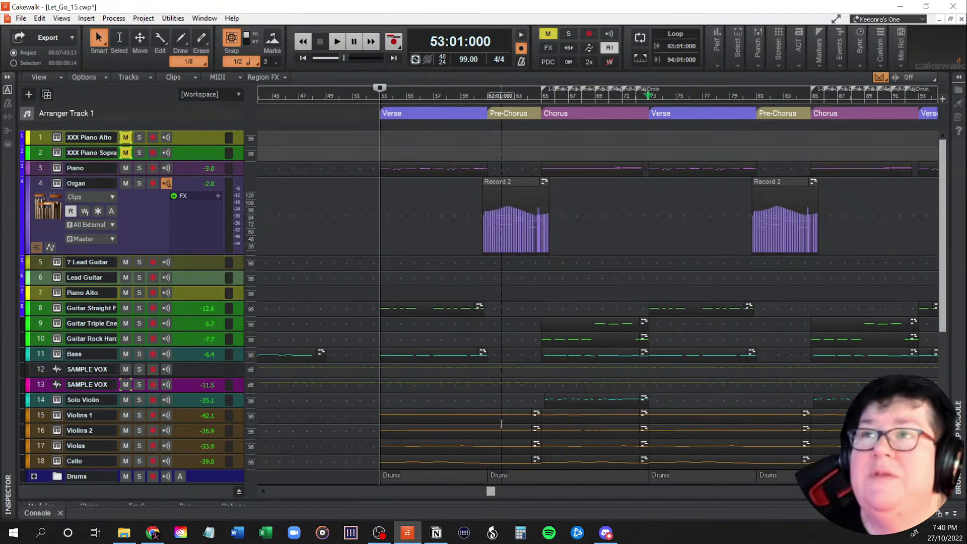
pyautogui.moveTo(488, 492); pyautogui.dragTo(671, 523)
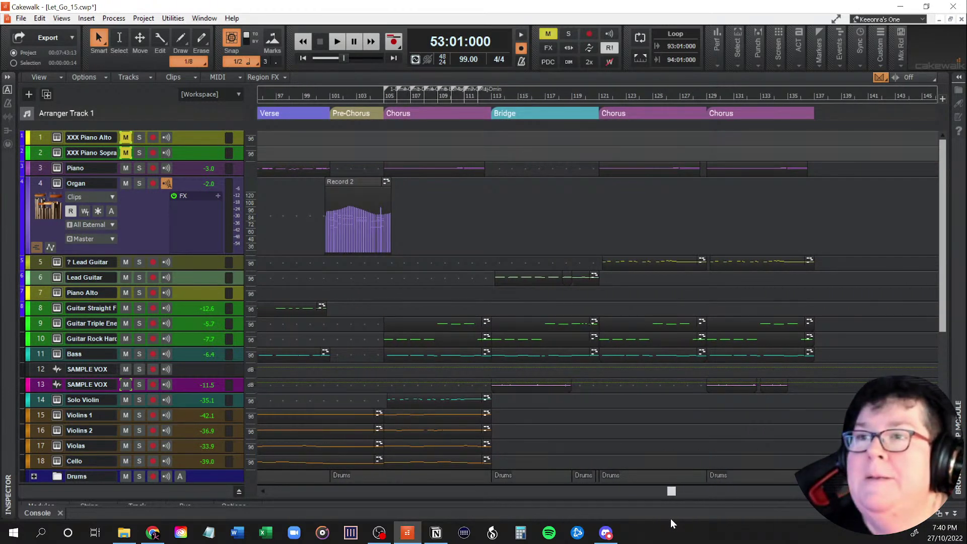
pyautogui.moveTo(671, 519); pyautogui.dragTo(657, 519)
pyautogui.scroll(-4, 655, 447)
pyautogui.scroll(3, 654, 448)
pyautogui.scroll(1, 655, 447)
pyautogui.scroll(-2, 654, 447)
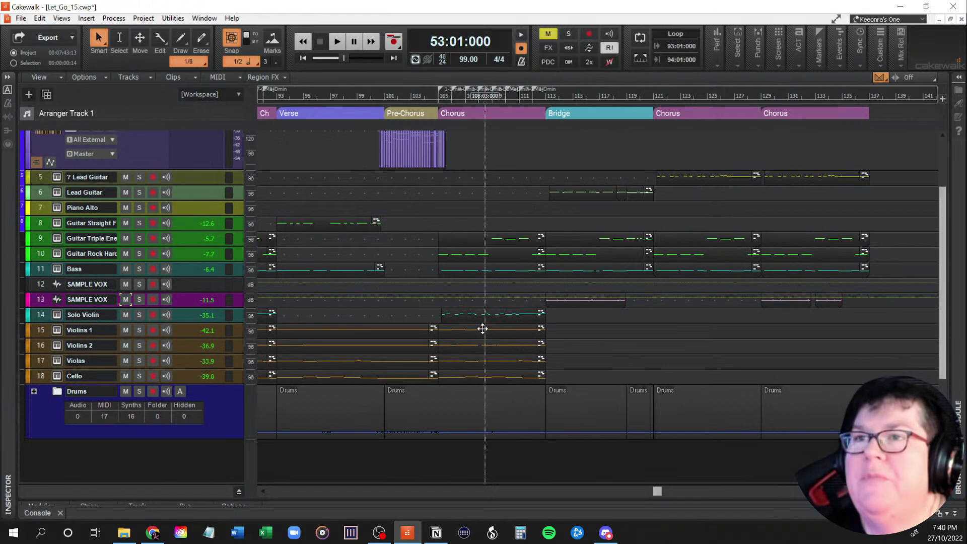
# Step: Solo the Violins 1, Violins 2, Violas and Cello tracks and play the Chorus from measure 105 into the Bridge
pyautogui.click(480, 330)
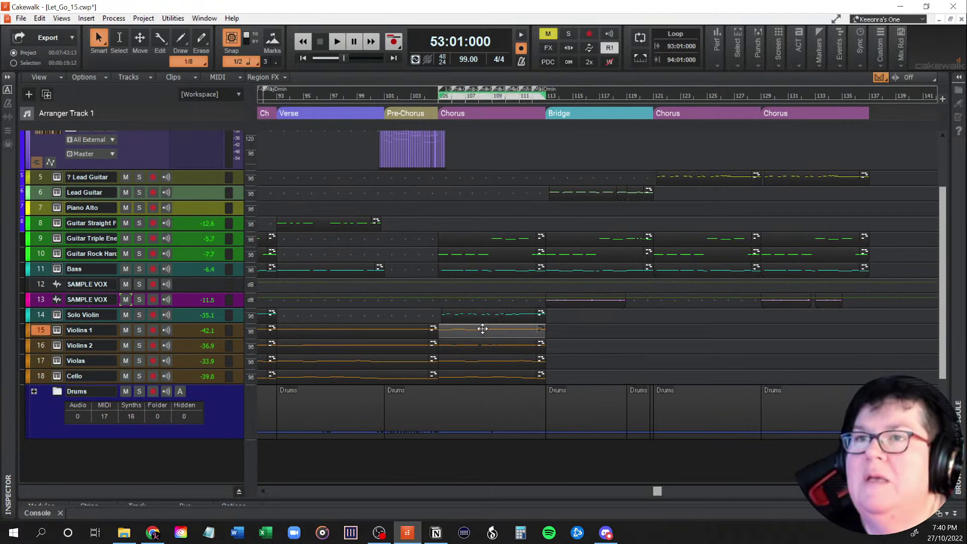
pyautogui.click(139, 330)
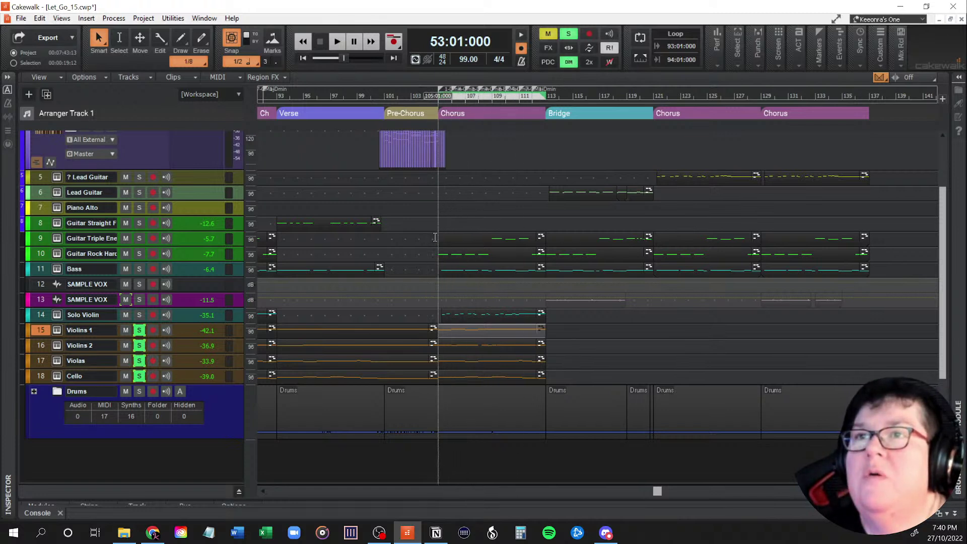
pyautogui.click(438, 214)
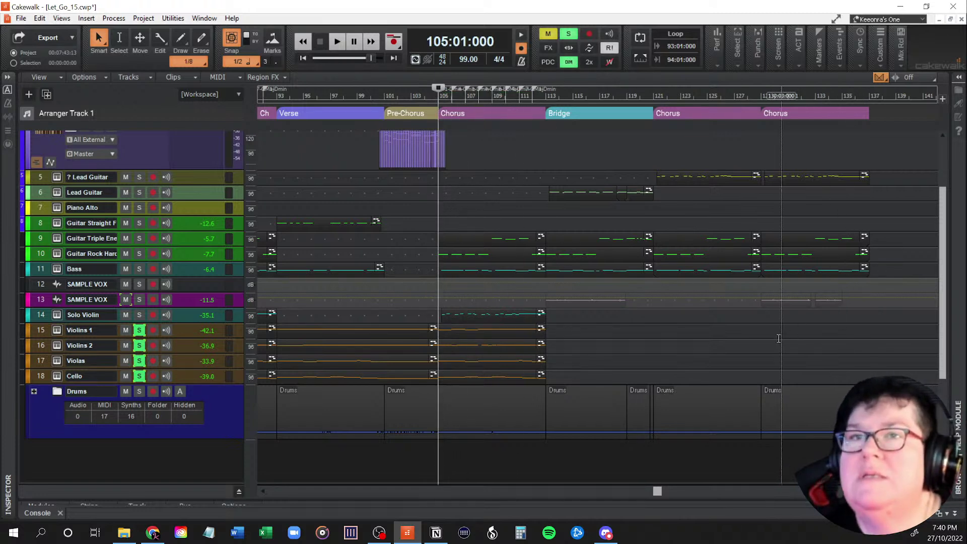
pyautogui.press('space')
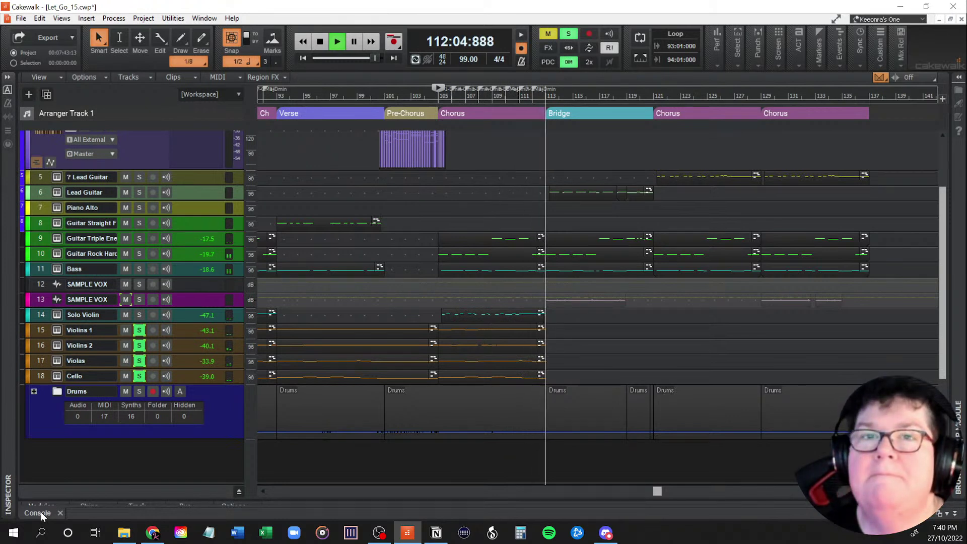
pyautogui.press('space')
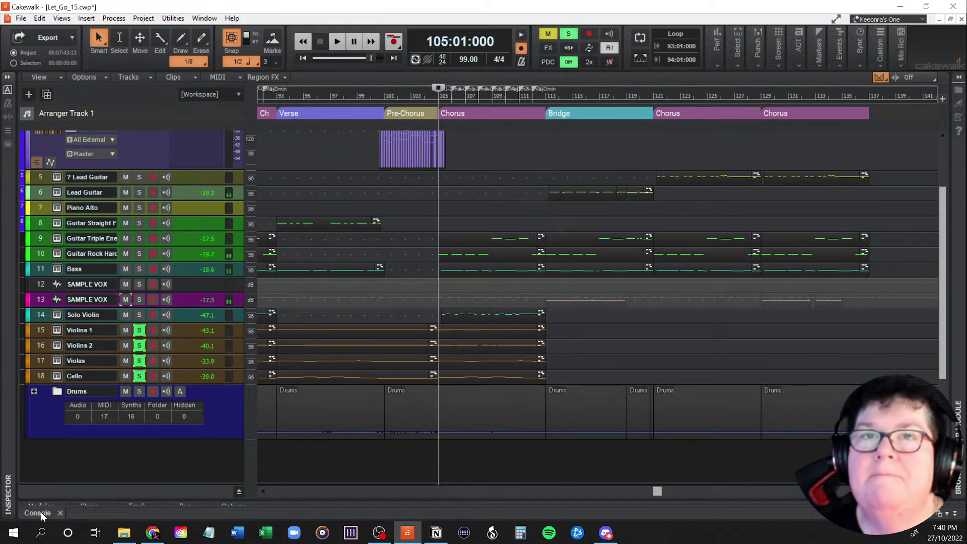
# Step: Raise the Master bus volume to -6.9 dB in the console and return to the track view
pyautogui.click(41, 511)
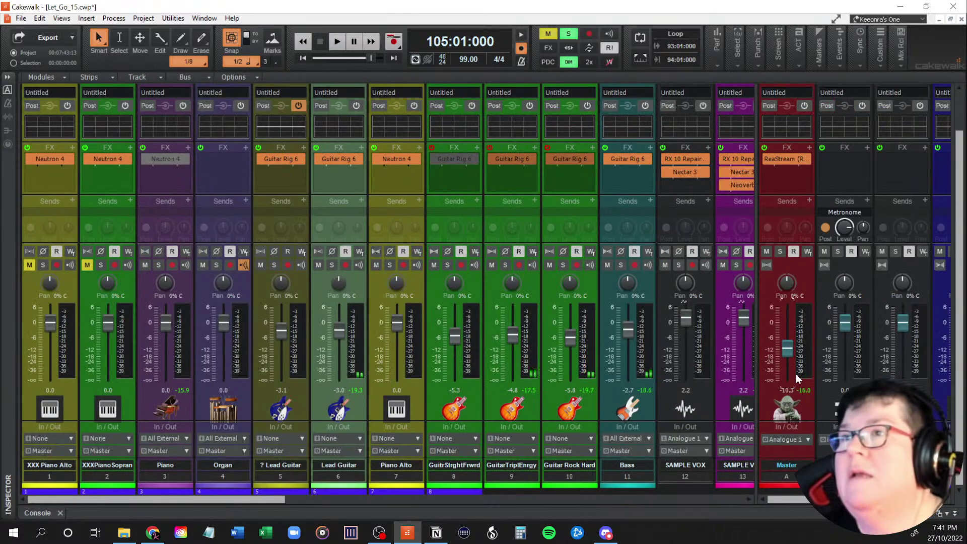
pyautogui.moveTo(787, 348); pyautogui.dragTo(787, 347)
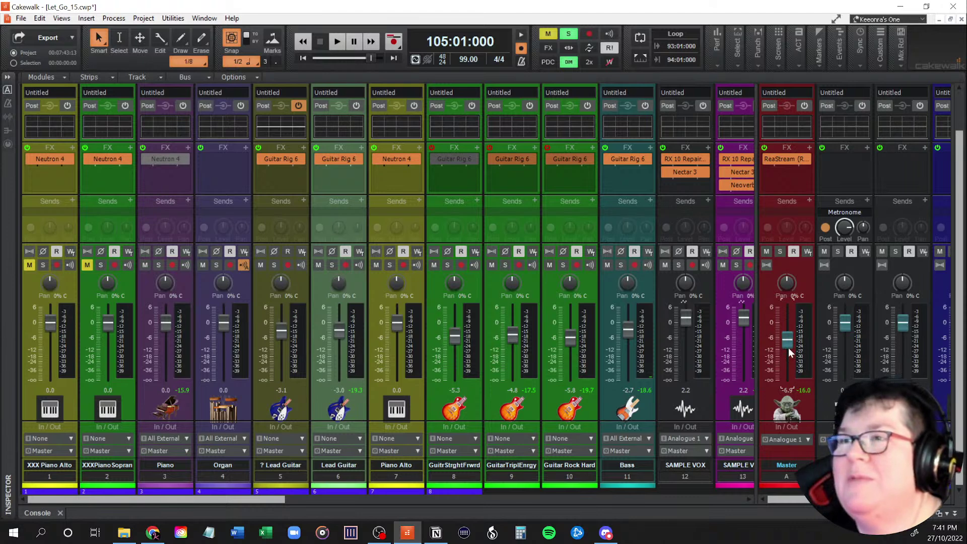
pyautogui.click(45, 512)
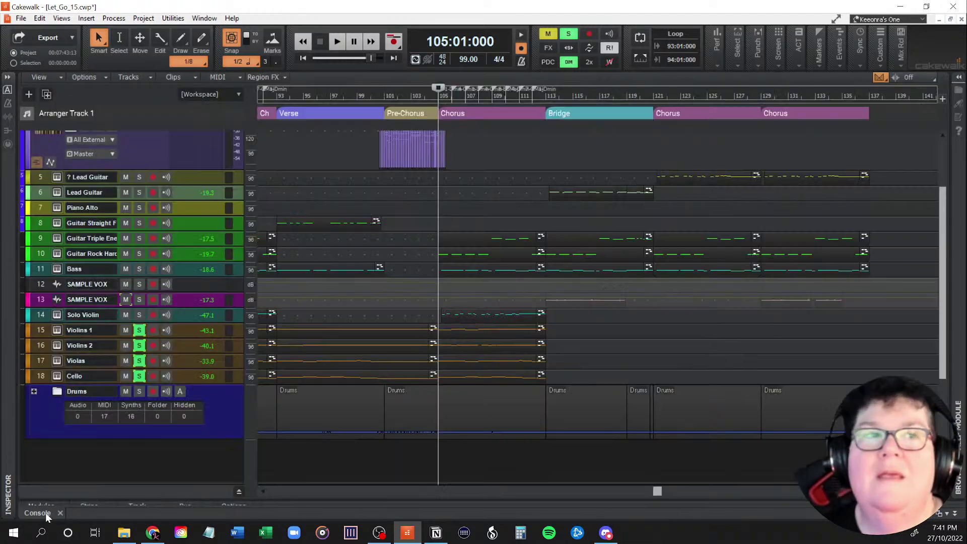
# Step: Play the Chorus from measure 105 with the string channels shown in the console and try the Violins 1 volume at 3.4 dB
pyautogui.press('space')
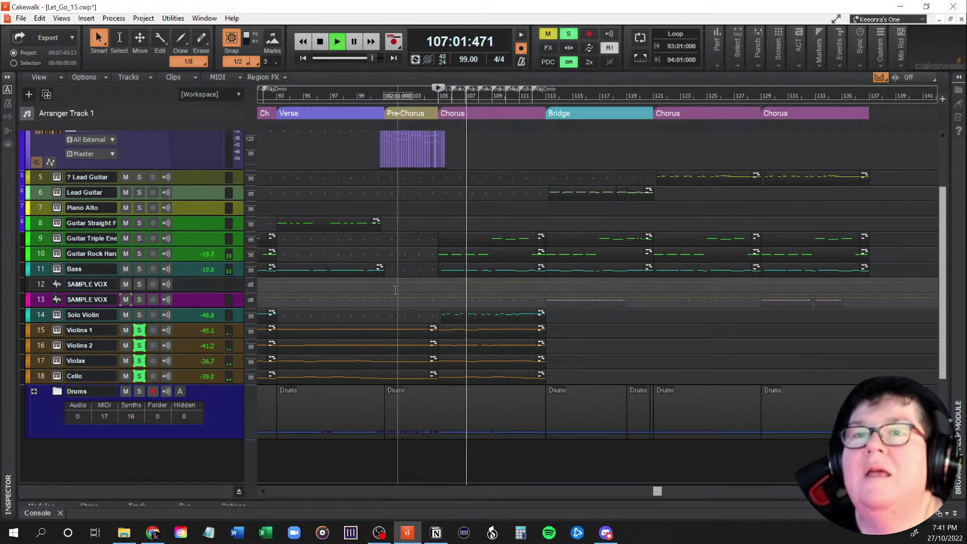
pyautogui.click(37, 513)
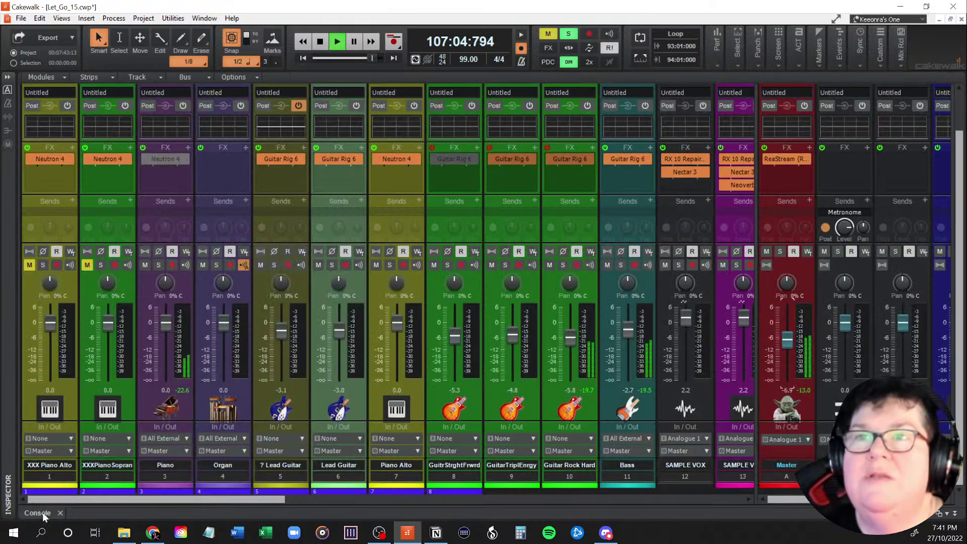
pyautogui.moveTo(196, 499); pyautogui.dragTo(382, 507)
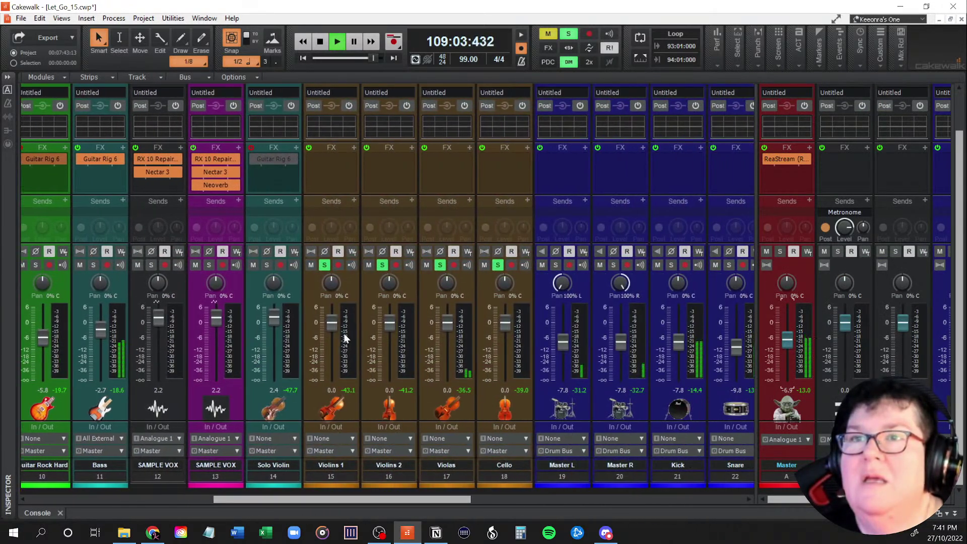
pyautogui.moveTo(334, 326); pyautogui.dragTo(334, 326)
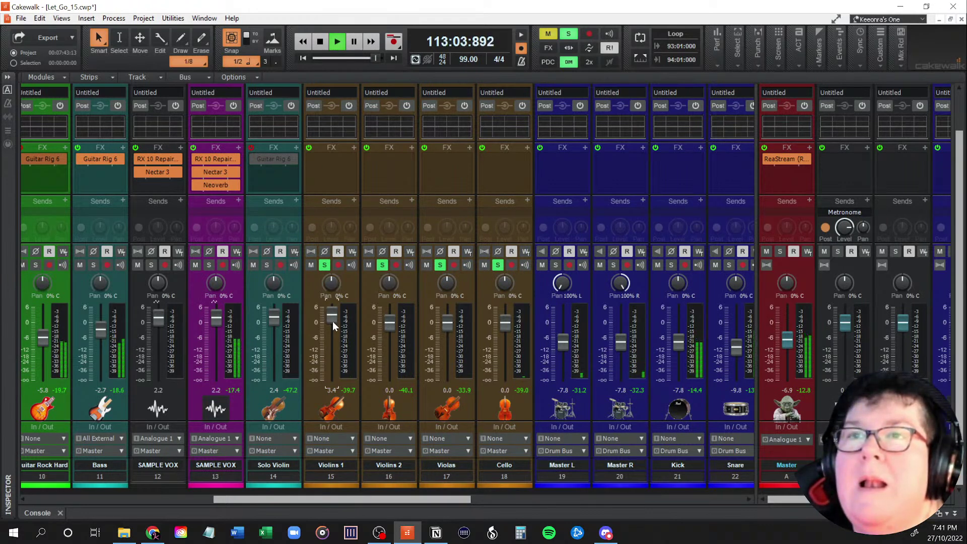
pyautogui.press('space')
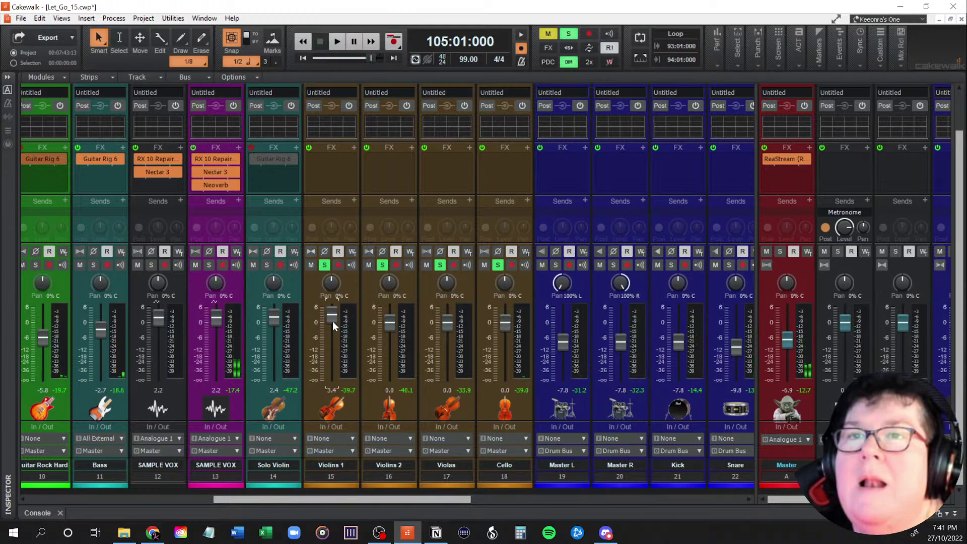
# Step: Replay the Chorus from measure 105 and reset the Violins 1 volume to 0.0 dB
pyautogui.press('space')
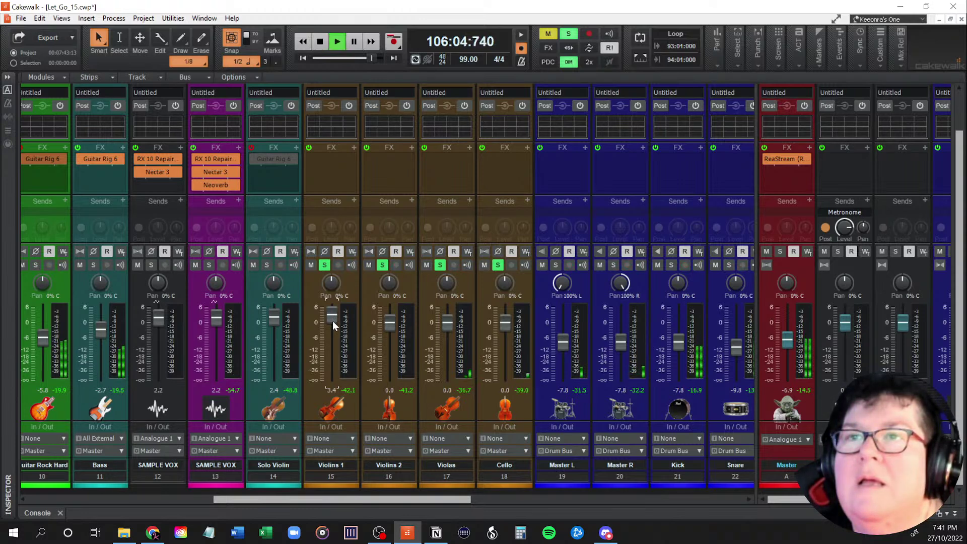
pyautogui.doubleClick(333, 321)
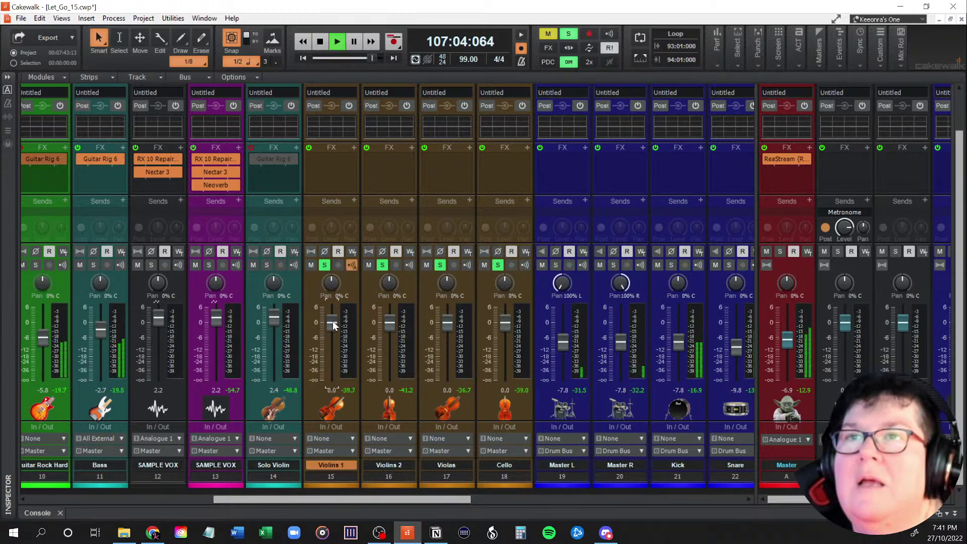
pyautogui.press('space')
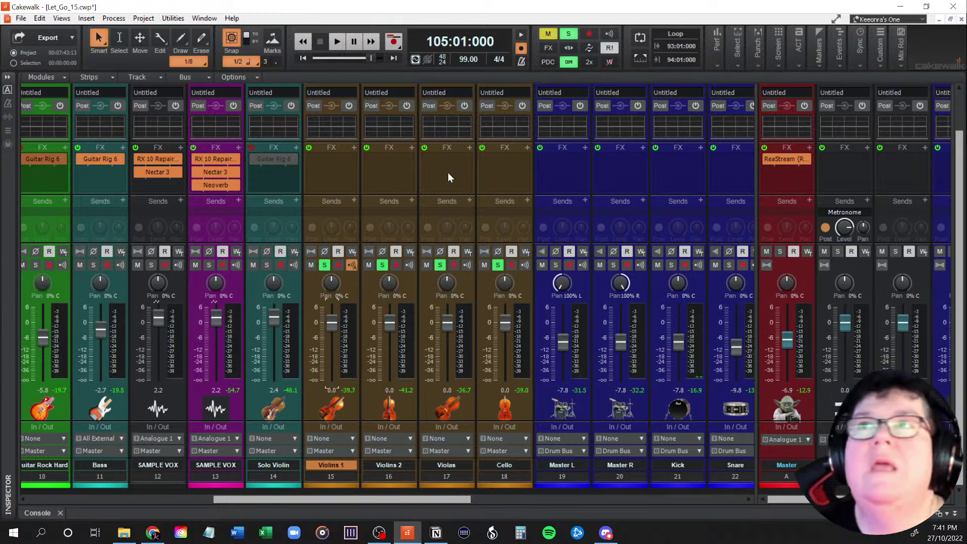
# Step: Turn off Dim Solo mode and play only the soloed strings briefly from measure 105
pyautogui.click(569, 62)
pyautogui.press('space')
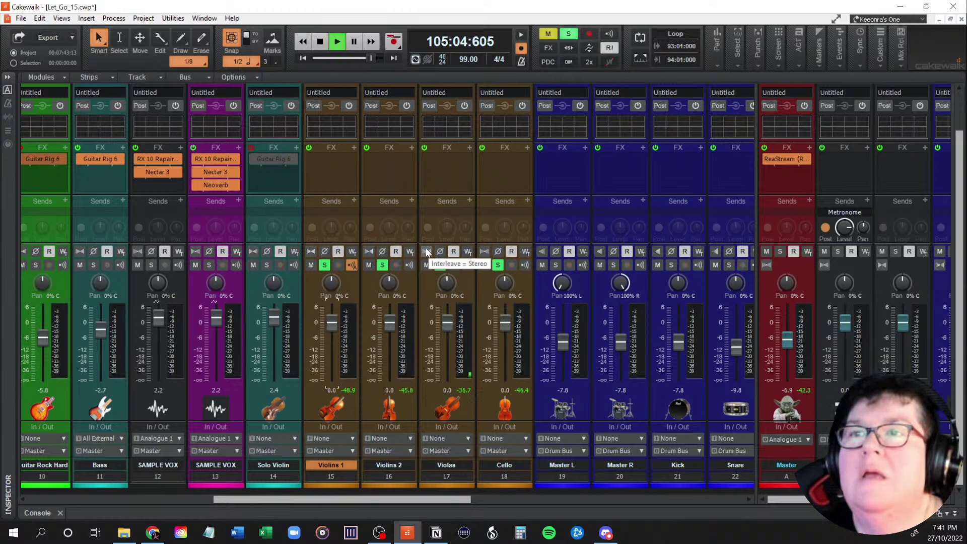
pyautogui.press('space')
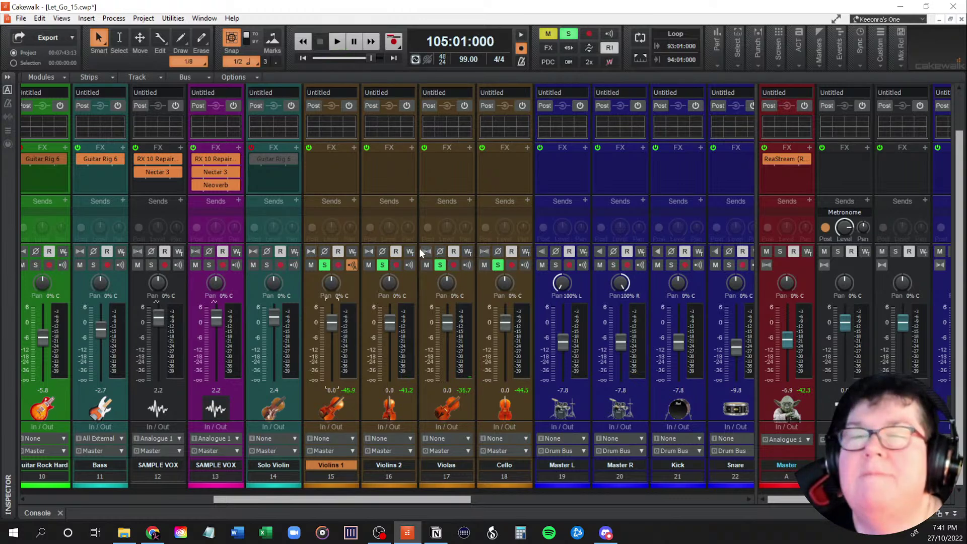
# Step: Show the BBC Symphony Orchestra instrument used by the Violins 1 track and close it
pyautogui.click(38, 512)
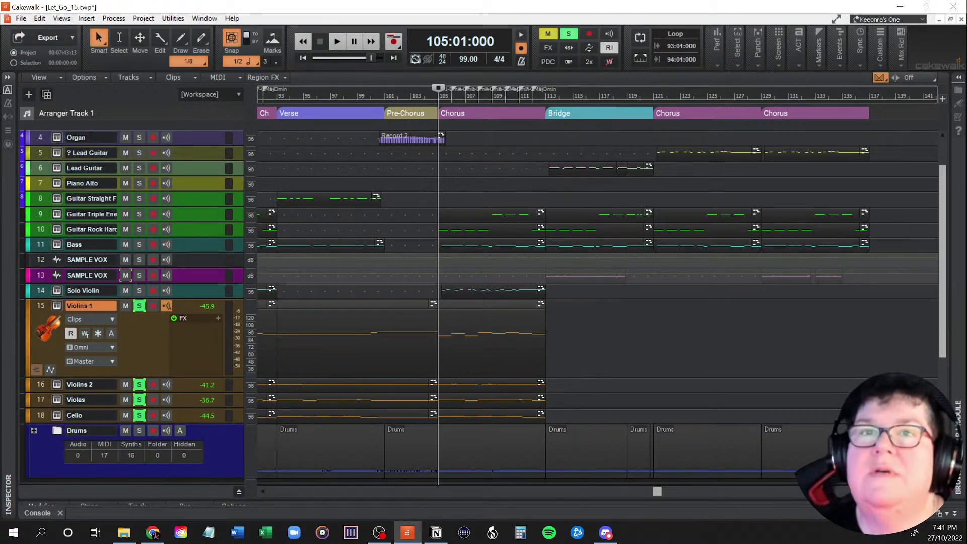
pyautogui.click(58, 308)
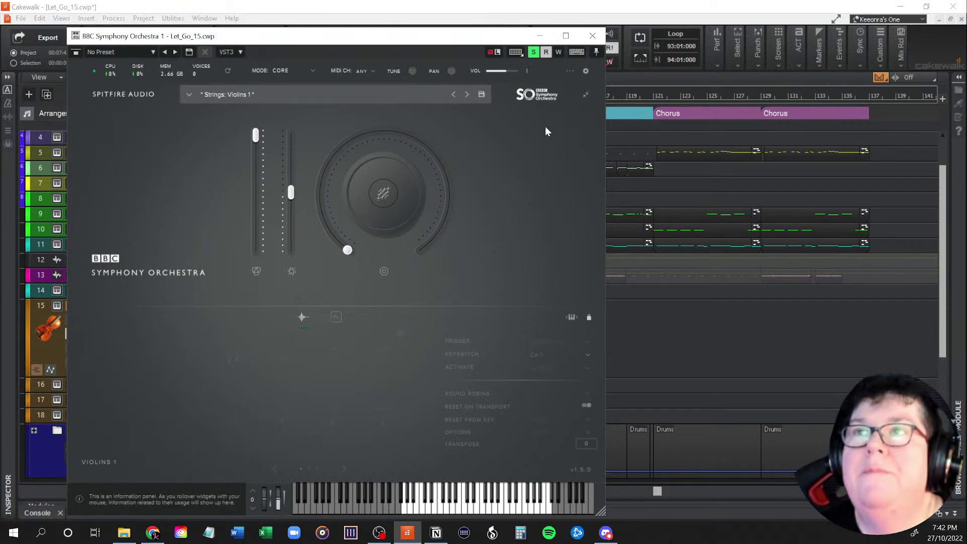
pyautogui.click(593, 36)
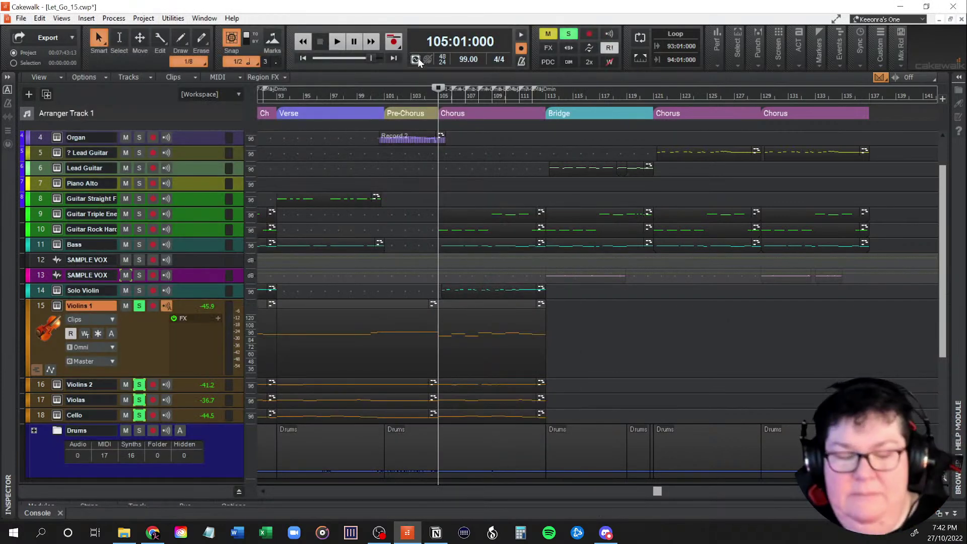
# Step: View the project's MIDI sync and machine control settings in Preferences and close the dialog
pyautogui.press('p')
pyautogui.click(347, 362)
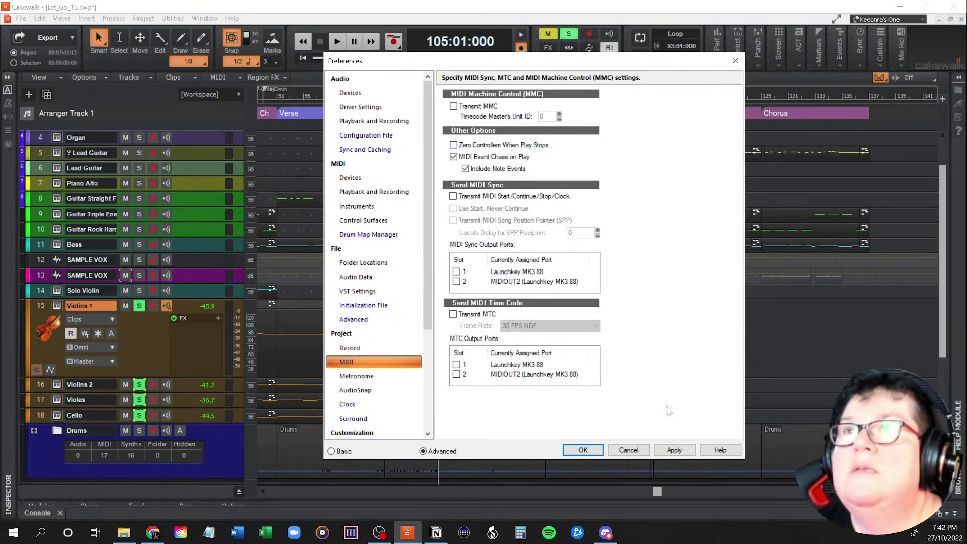
pyautogui.click(583, 449)
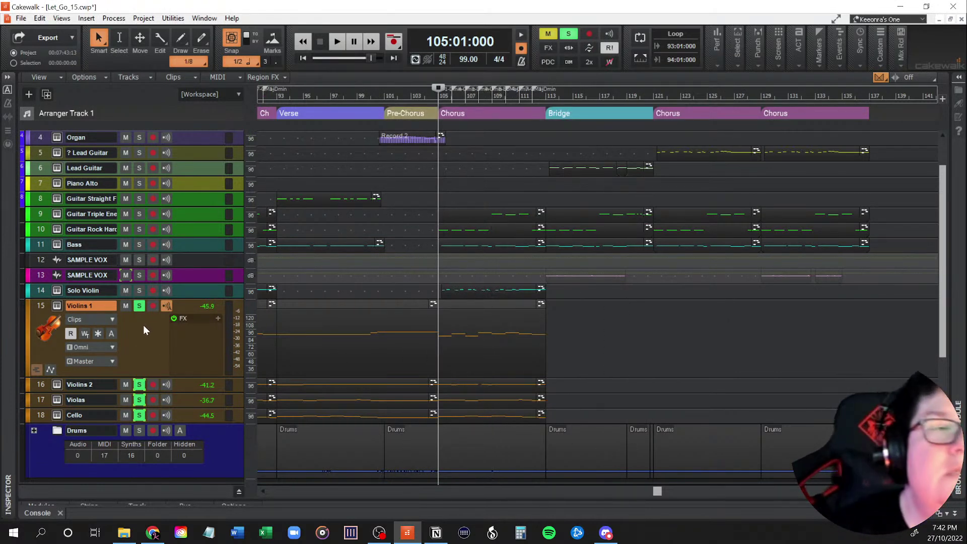
# Step: Show the BBC Symphony Orchestra instruments behind the Violins 1 and Violins 2 tracks, closing each one
pyautogui.click(59, 307)
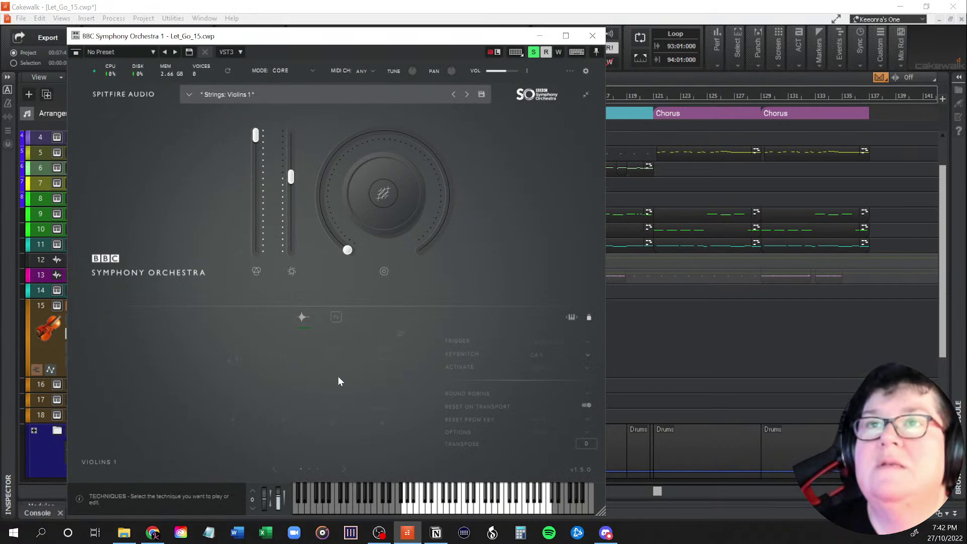
pyautogui.click(592, 36)
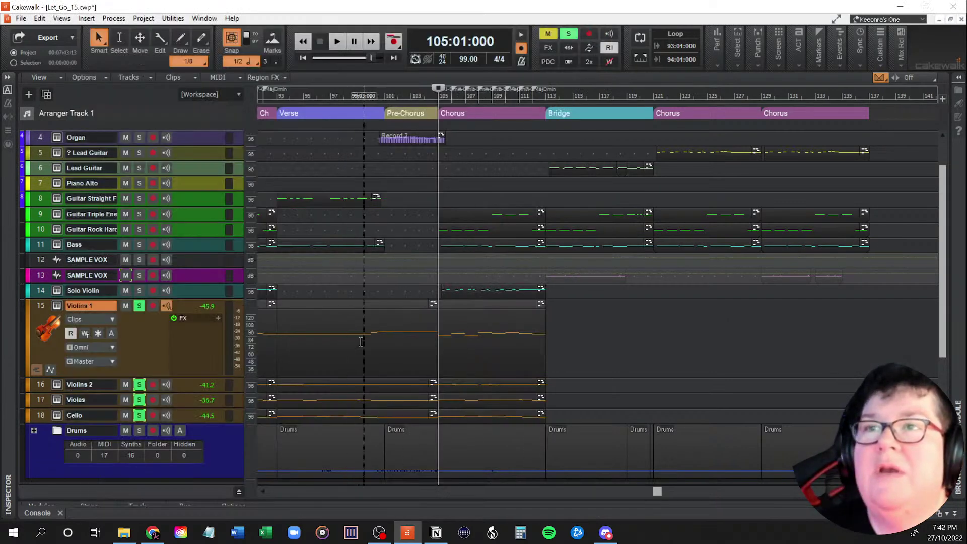
pyautogui.click(184, 386)
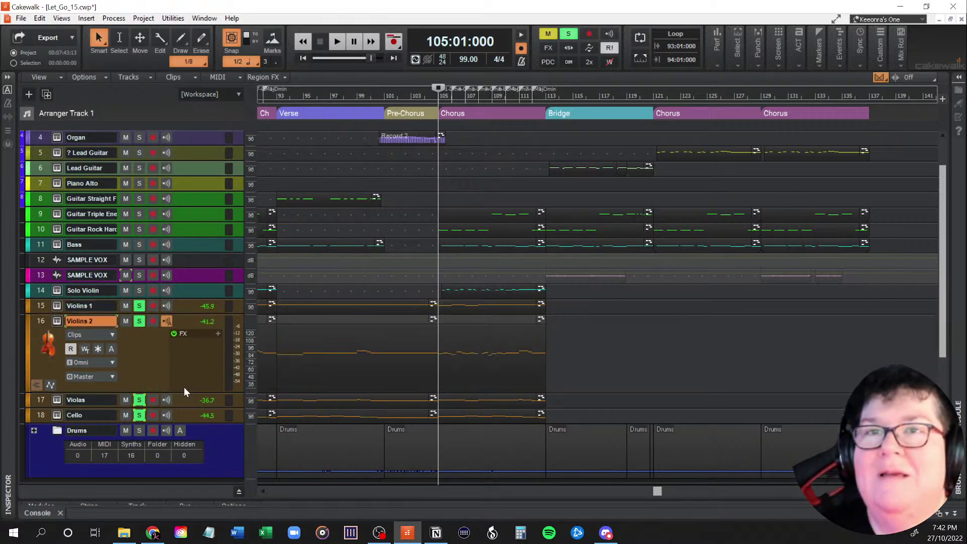
pyautogui.click(58, 321)
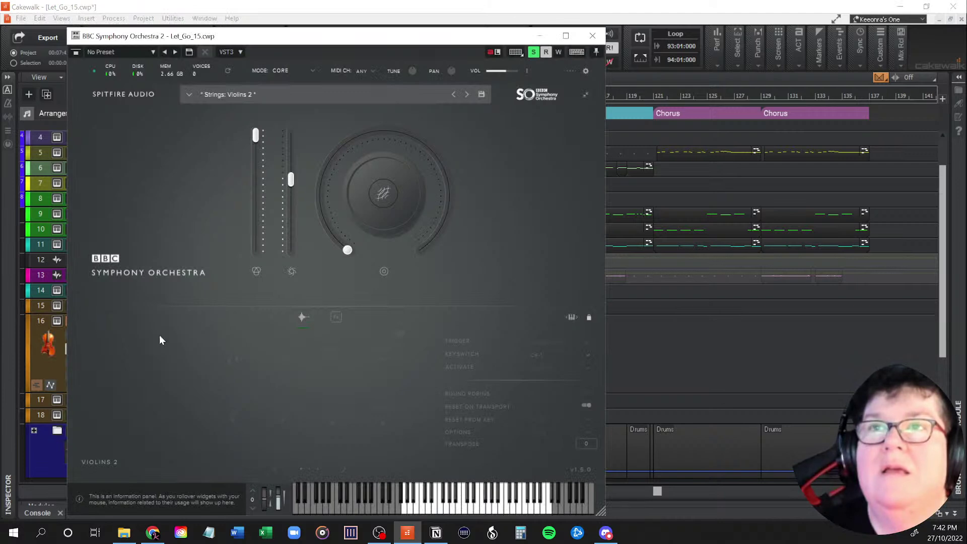
pyautogui.click(593, 36)
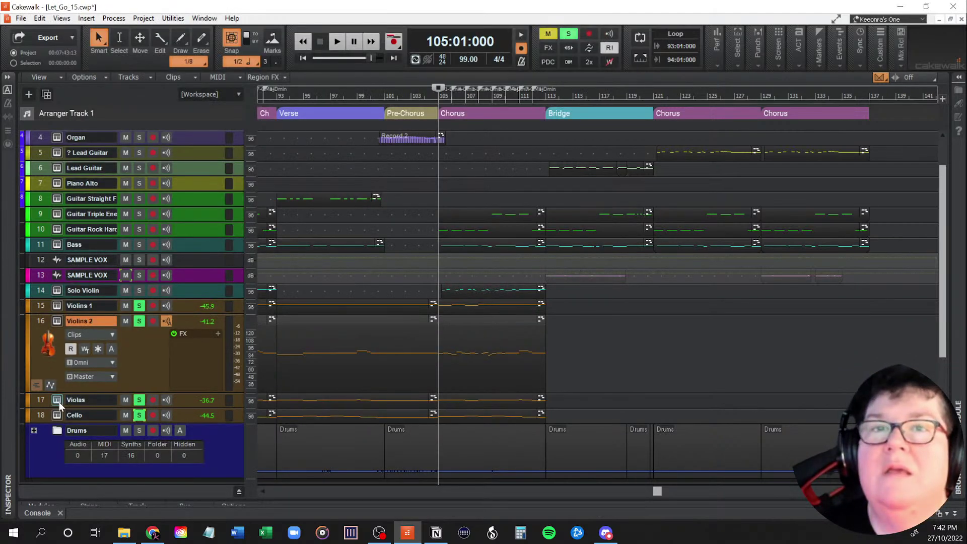
# Step: Show the BBC Symphony Orchestra instruments behind the Violas and Cello tracks, closing each one
pyautogui.click(59, 403)
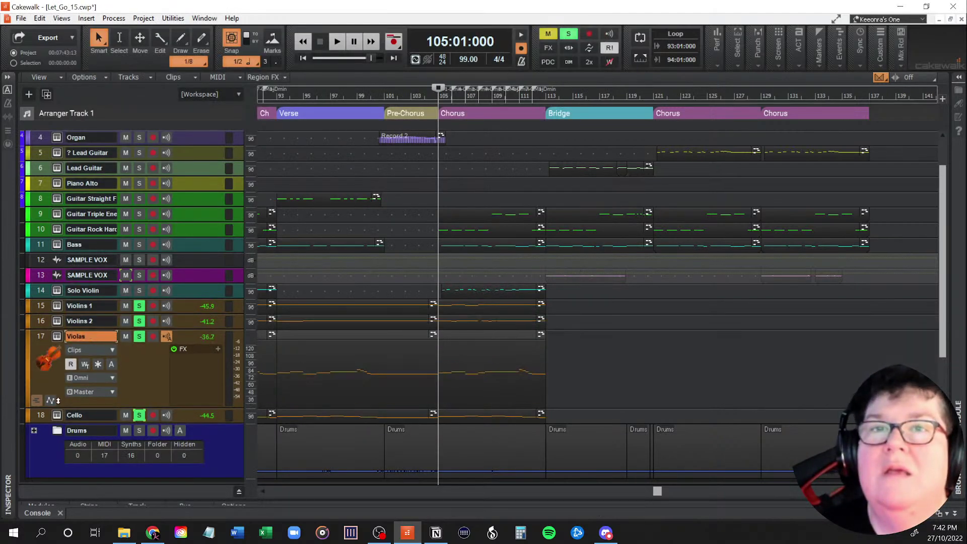
pyautogui.click(57, 336)
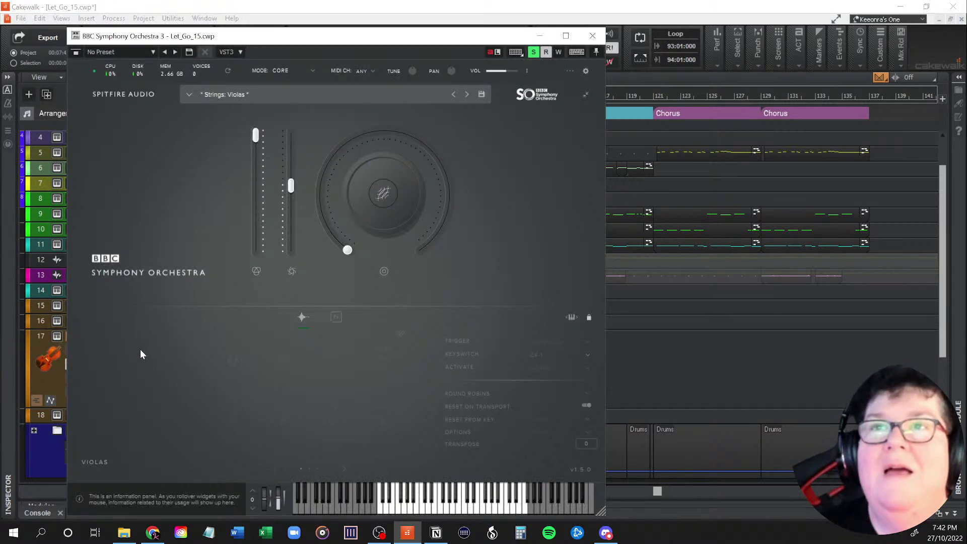
pyautogui.click(593, 37)
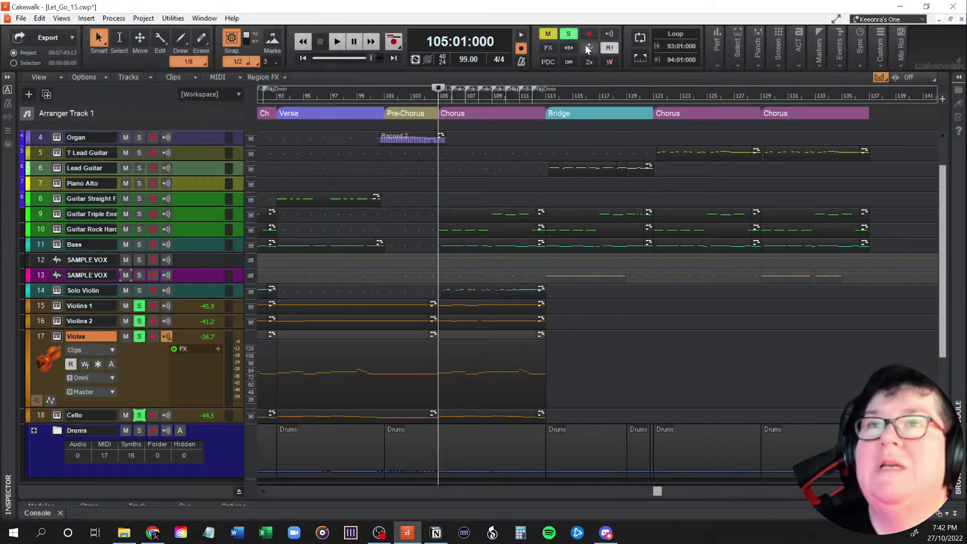
pyautogui.click(182, 416)
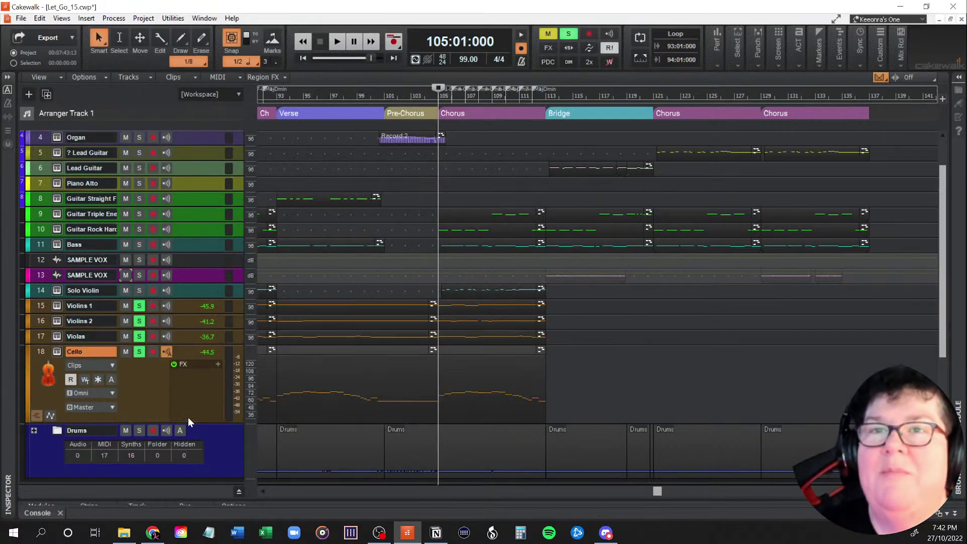
pyautogui.click(57, 351)
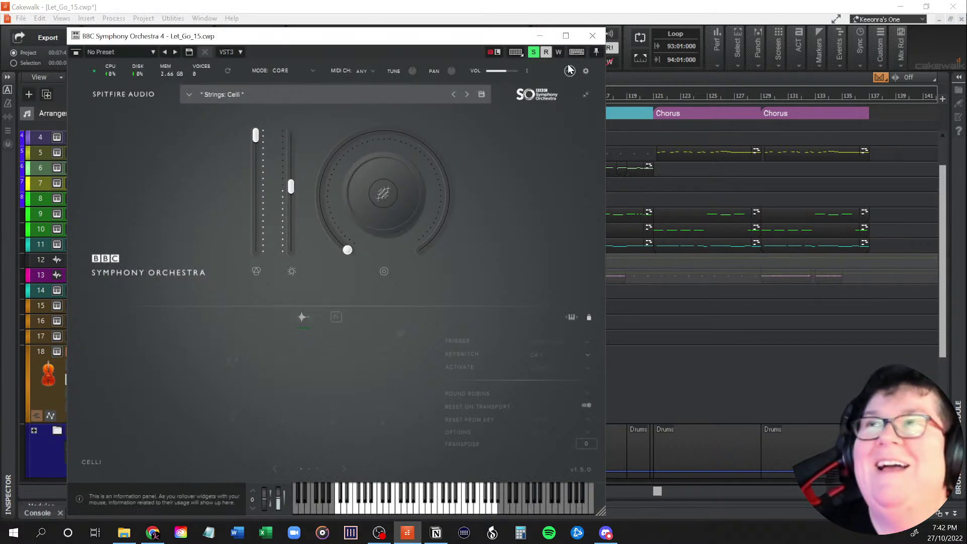
pyautogui.click(592, 36)
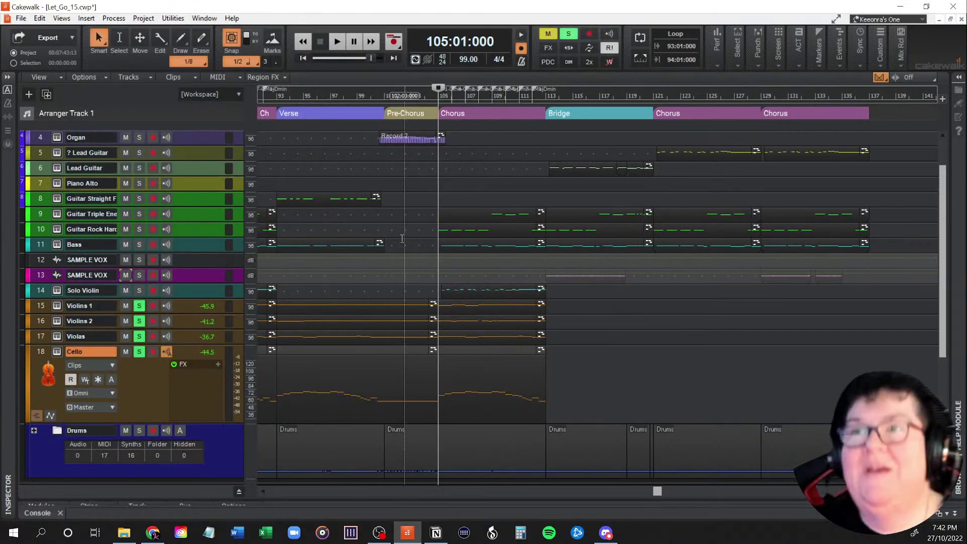
# Step: Play only the soloed strings briefly from measure 105 and turn on Dim Solo mode
pyautogui.press('space')
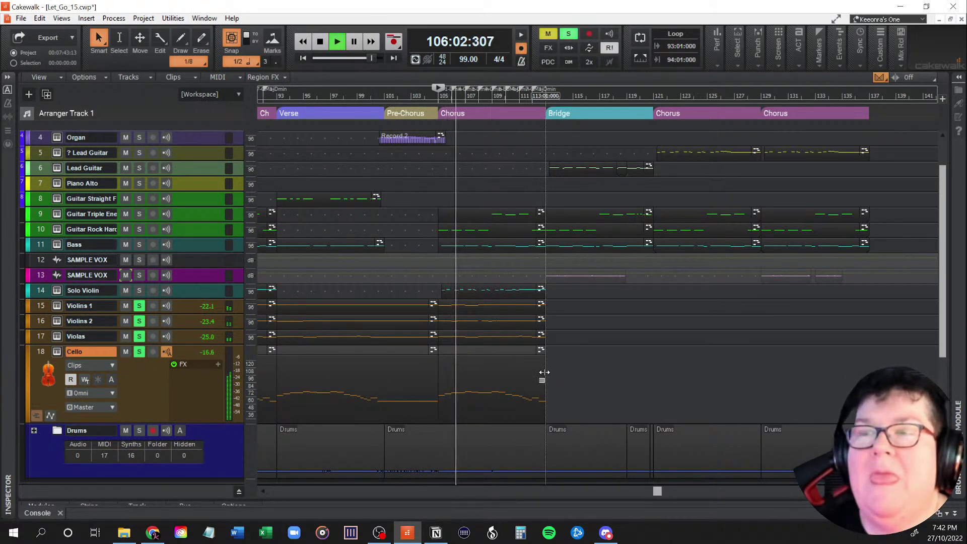
pyautogui.press('space')
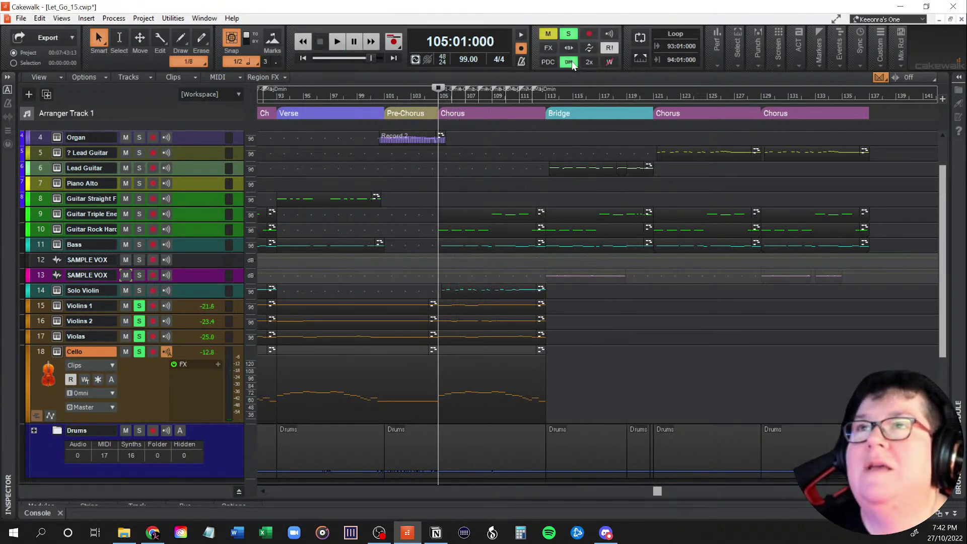
# Step: Play the Chorus from measure 105 with the other tracks dimmed and set the Master volume to -5.2 dB in the console
pyautogui.press('space')
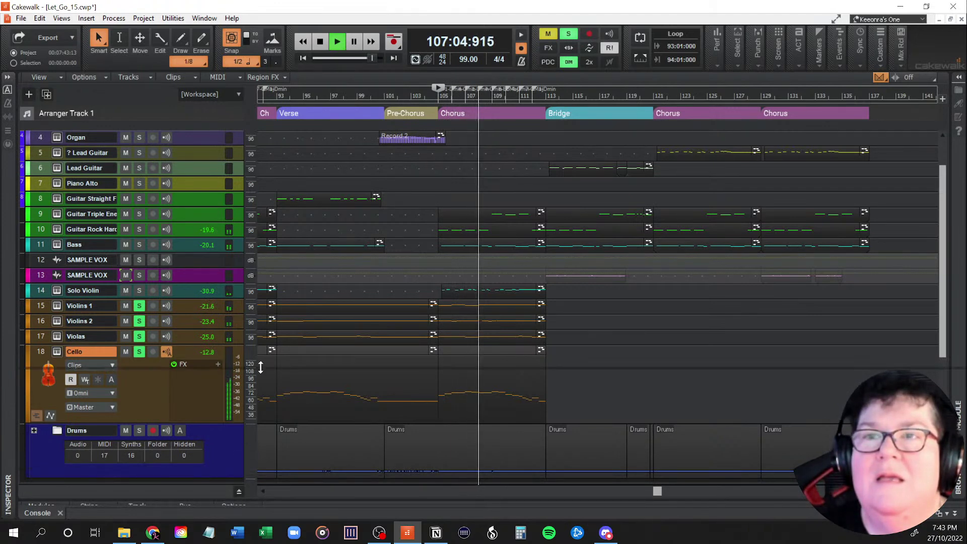
pyautogui.moveTo(257, 387); pyautogui.dragTo(266, 329)
pyautogui.moveTo(789, 349)
pyautogui.moveTo(788, 348); pyautogui.dragTo(788, 344)
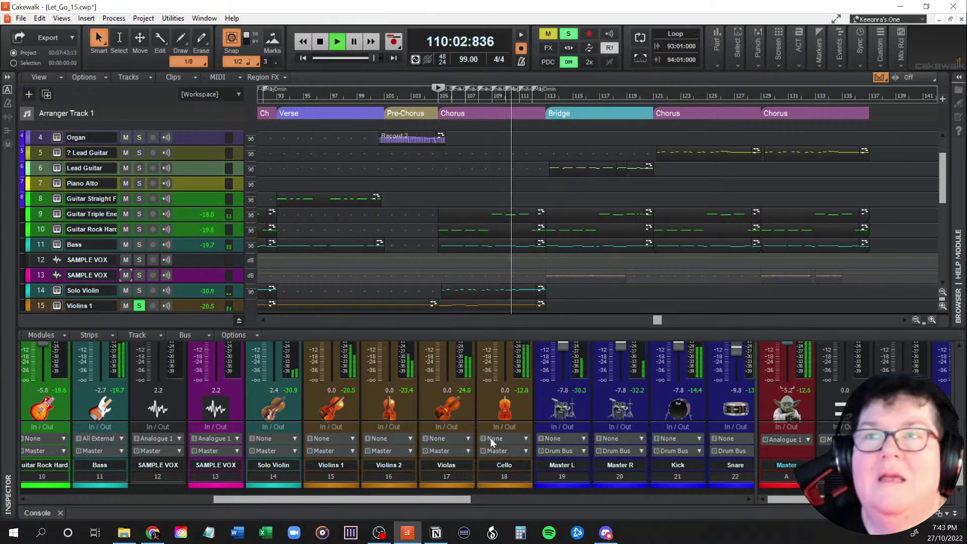
pyautogui.moveTo(644, 495); pyautogui.dragTo(643, 502)
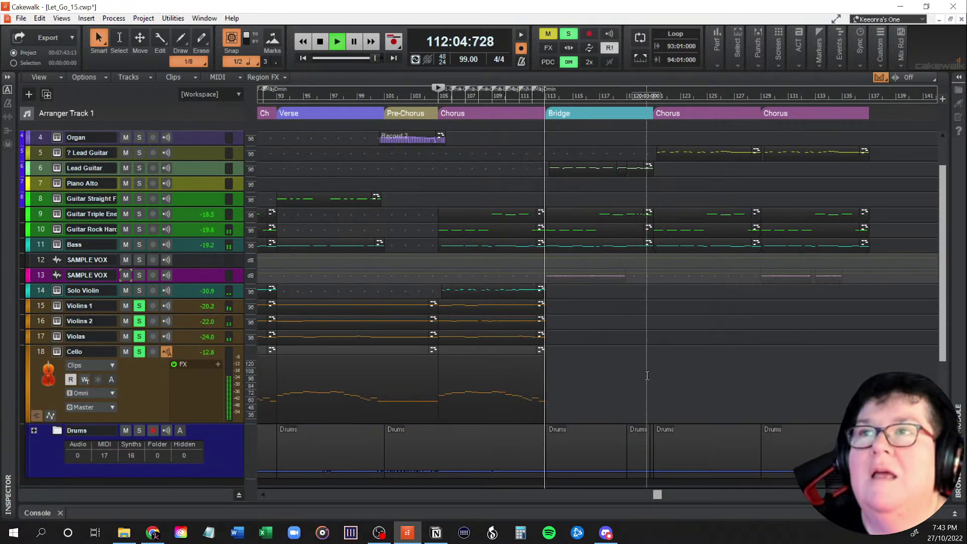
pyautogui.press('space')
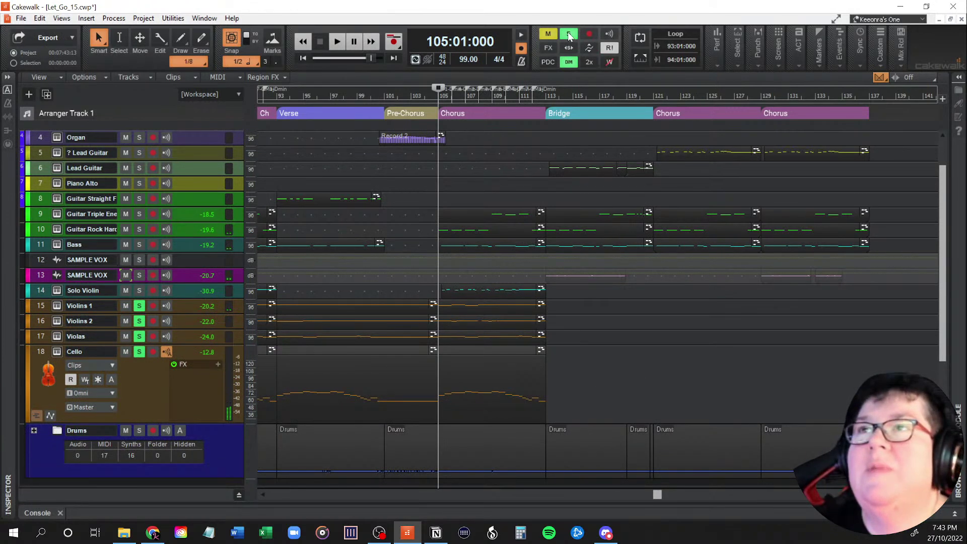
# Step: Clear all track solos and start playback from the Pre-Chorus at measure 61
pyautogui.click(568, 35)
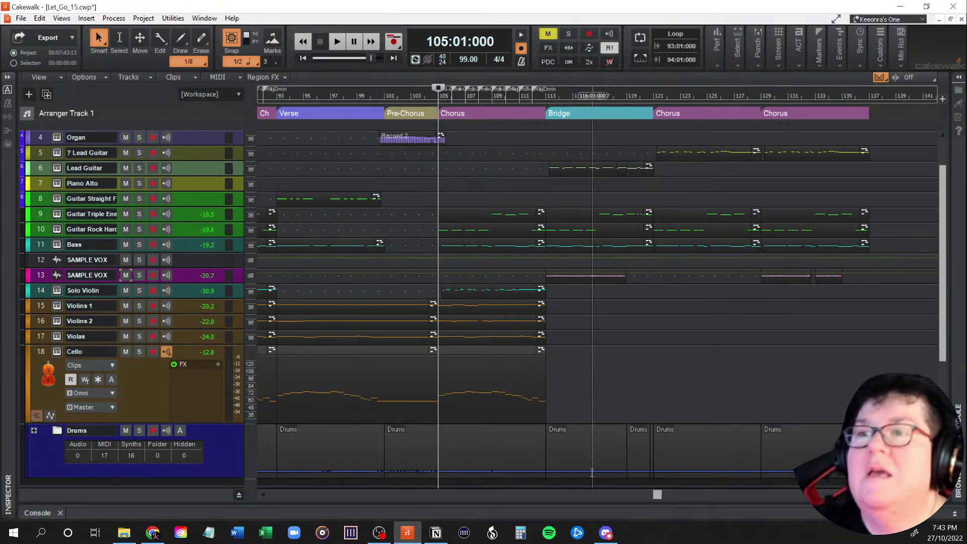
pyautogui.moveTo(658, 495); pyautogui.dragTo(498, 498)
pyautogui.scroll(3, 598, 460)
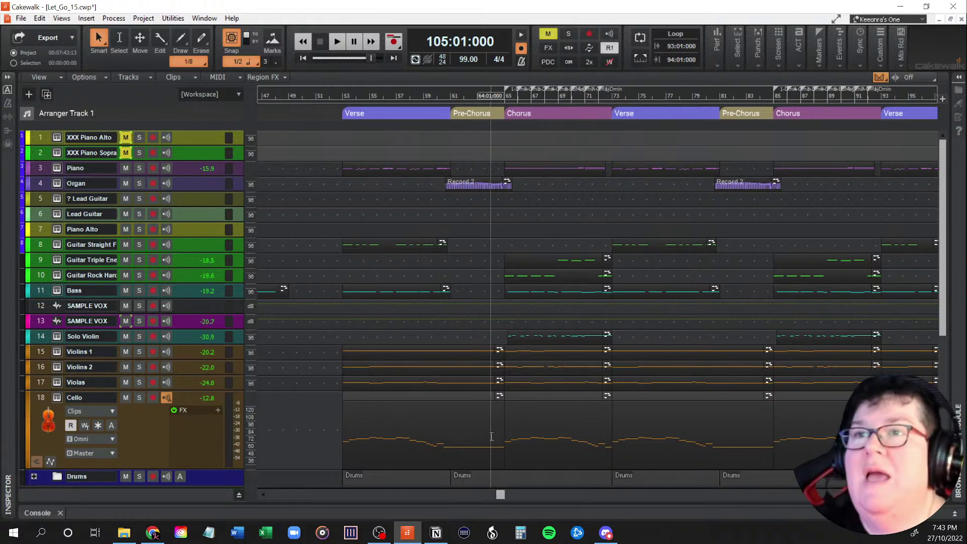
pyautogui.click(451, 251)
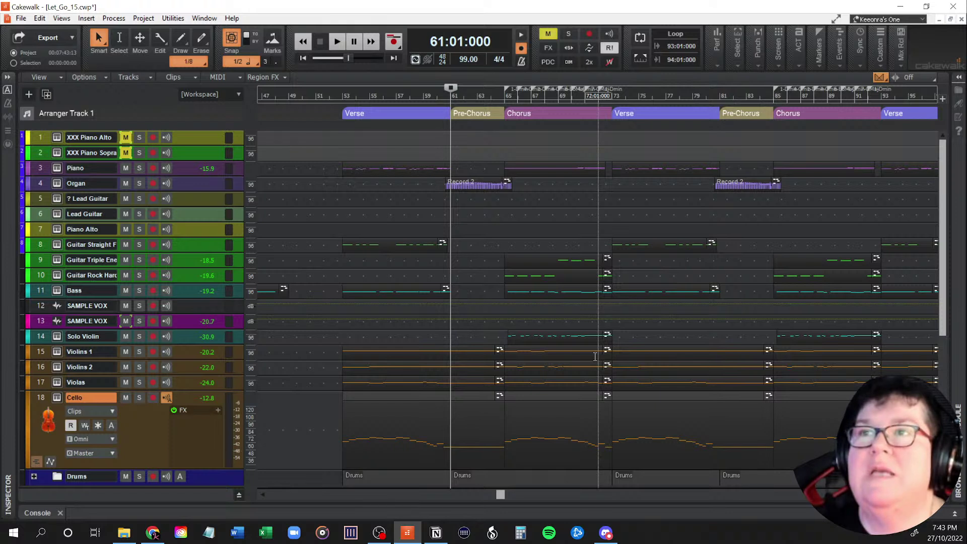
pyautogui.press('space')
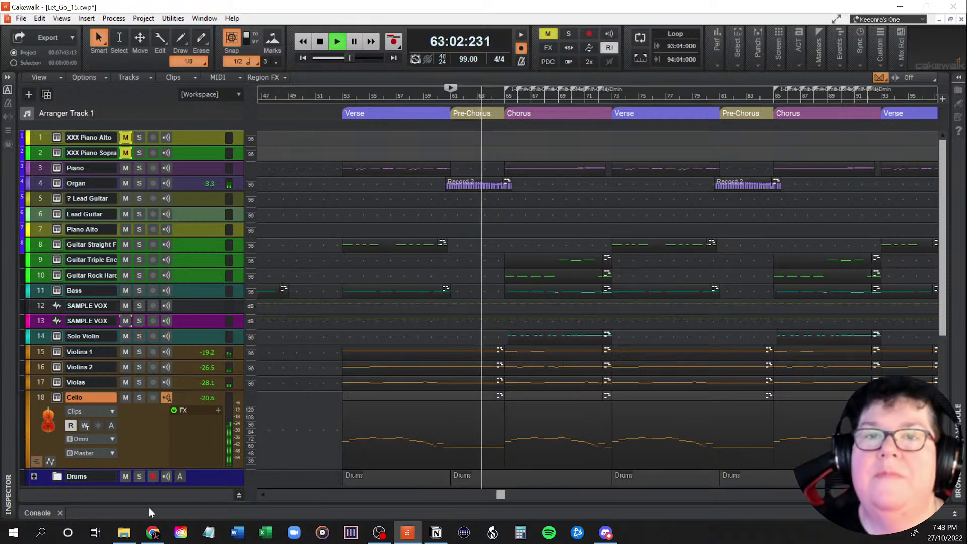
# Step: Set the Organ channel volume to -2.8 dB in the console during playback and stop playing
pyautogui.moveTo(174, 257); pyautogui.dragTo(175, 247)
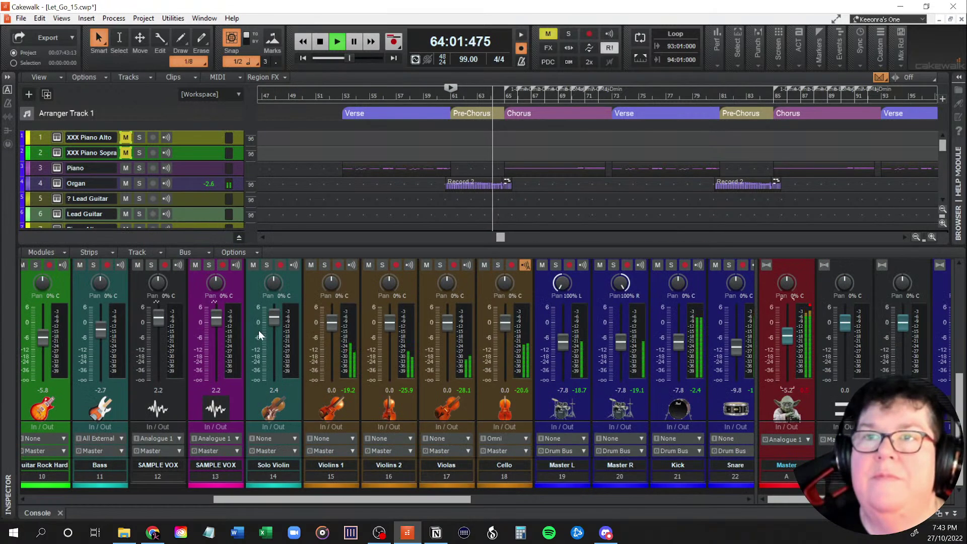
pyautogui.moveTo(242, 500); pyautogui.dragTo(25, 503)
pyautogui.scroll(-3, 119, 419)
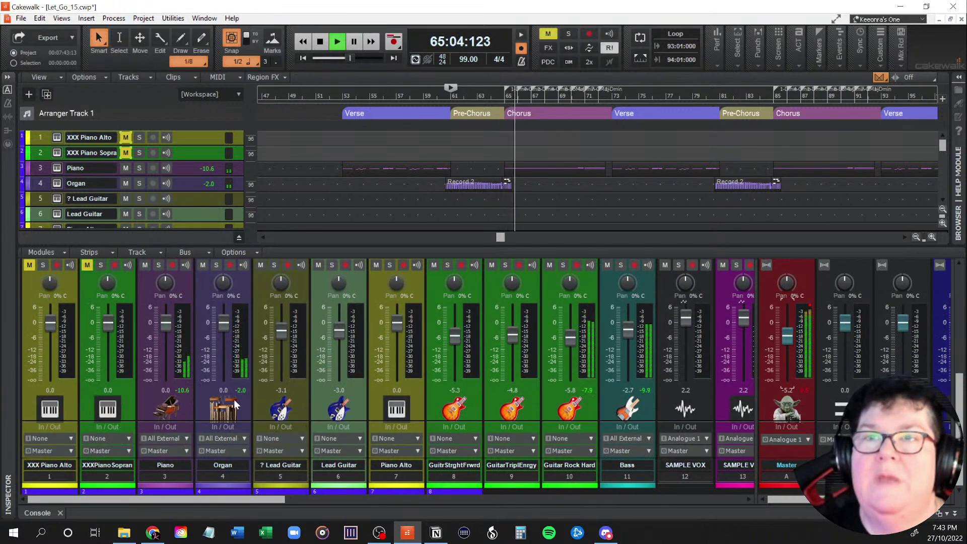
pyautogui.click(225, 325)
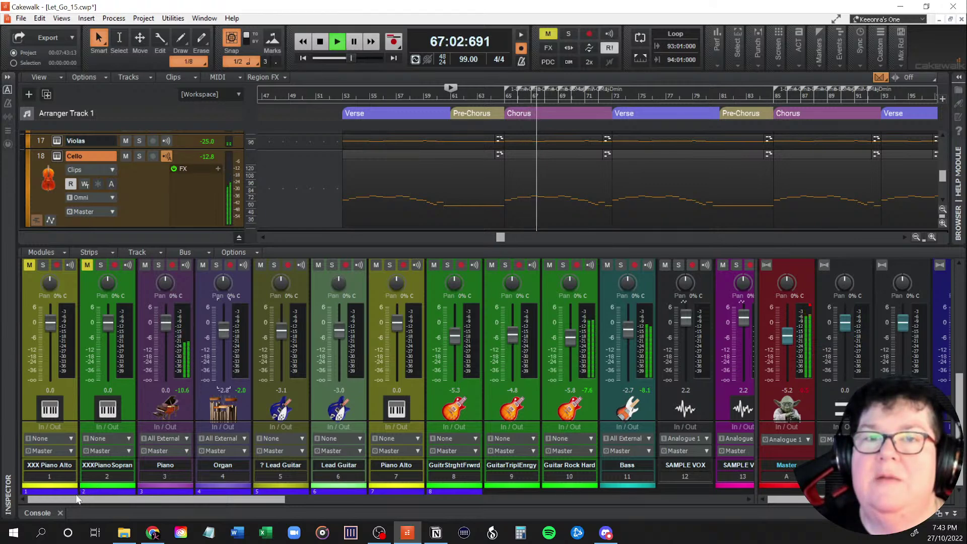
pyautogui.press('space')
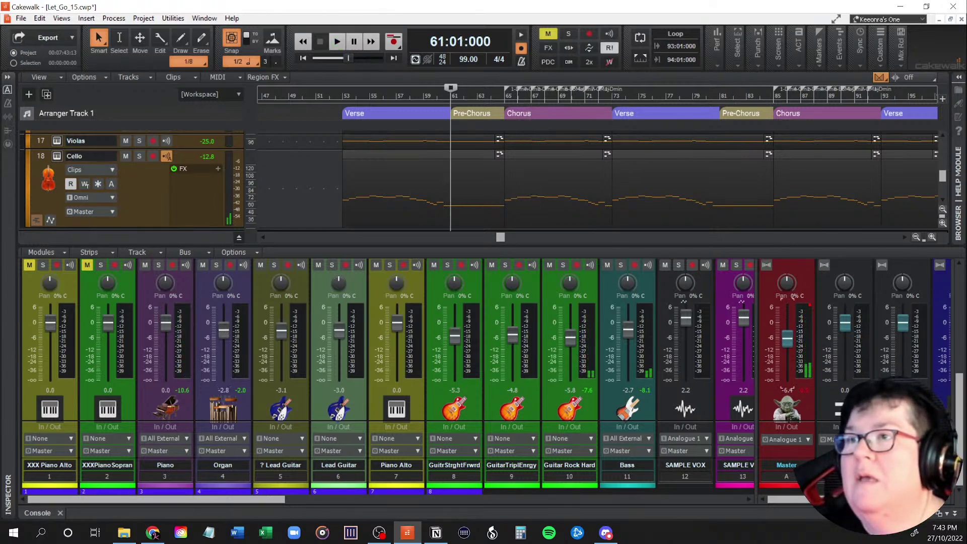
# Step: Set the Master volume to -7.3 dB and collapse the console to show the full track list
pyautogui.doubleClick(43, 516)
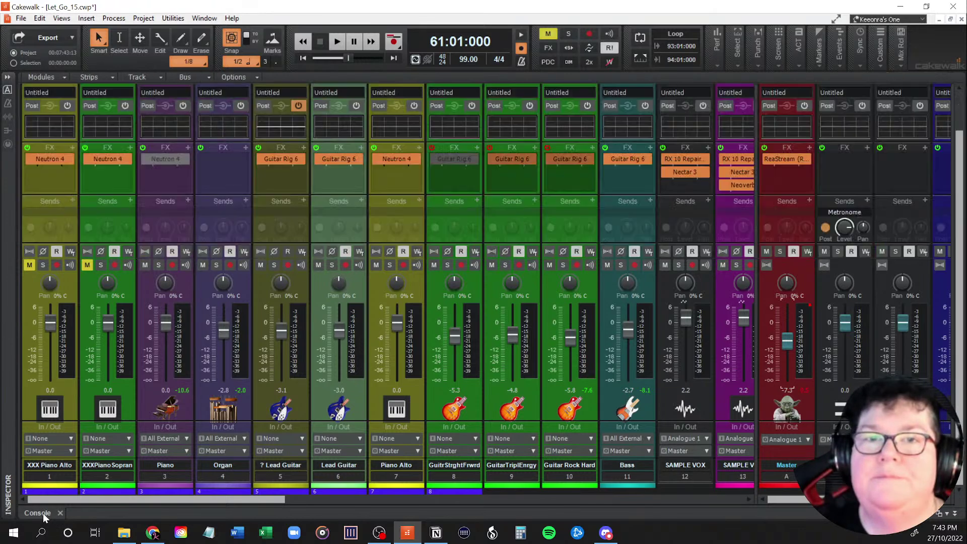
pyautogui.doubleClick(44, 516)
pyautogui.moveTo(425, 244); pyautogui.dragTo(424, 491)
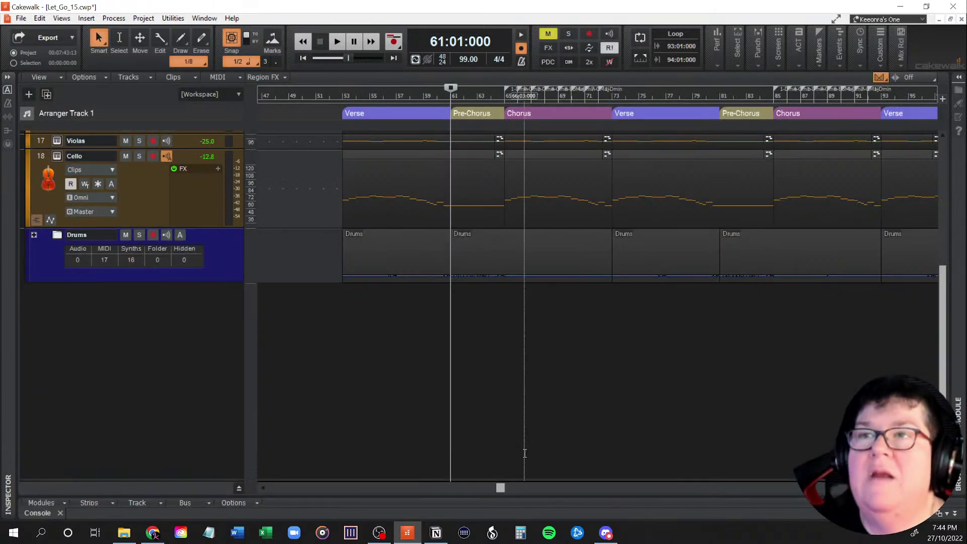
pyautogui.scroll(6, 481, 403)
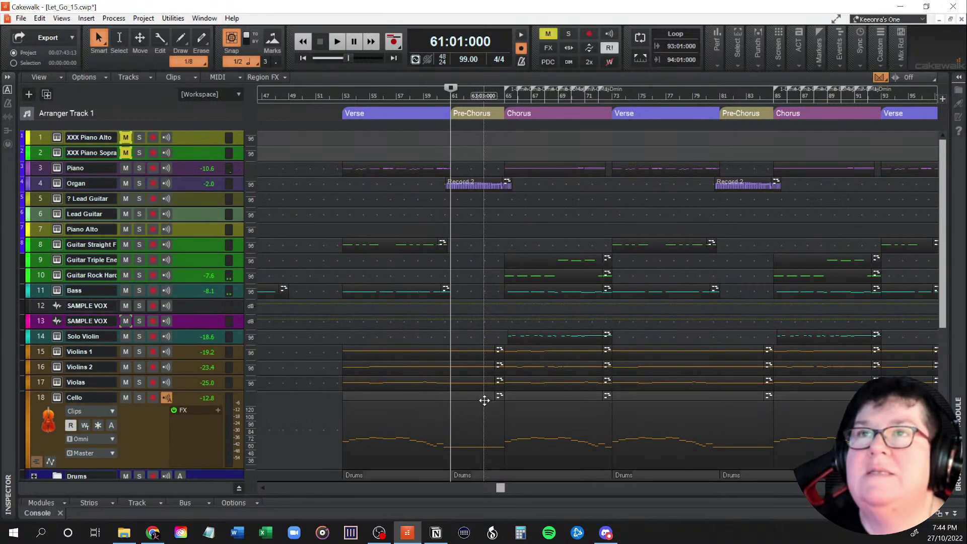
# Step: Select the Violins 1 clip in the Chorus that starts at measure 105
pyautogui.moveTo(501, 489); pyautogui.dragTo(680, 486)
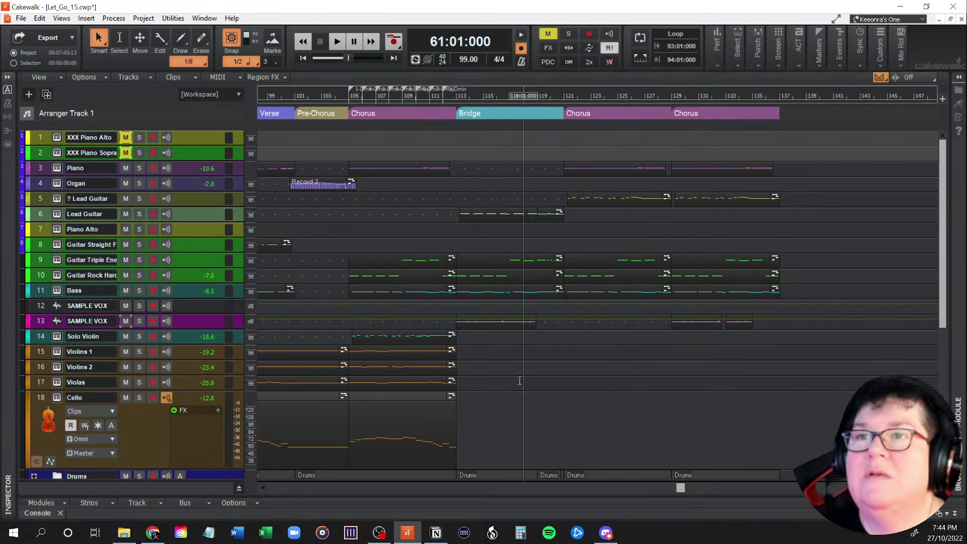
pyautogui.moveTo(432, 350); pyautogui.dragTo(414, 383)
pyautogui.click(400, 351)
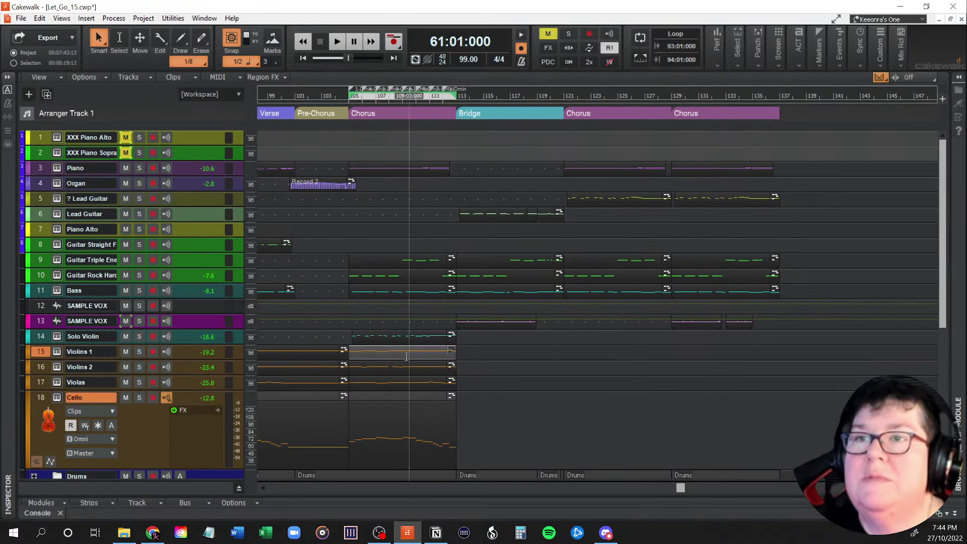
# Step: Show the take lanes of the Cello track and hide them again
pyautogui.scroll(-3, 383, 385)
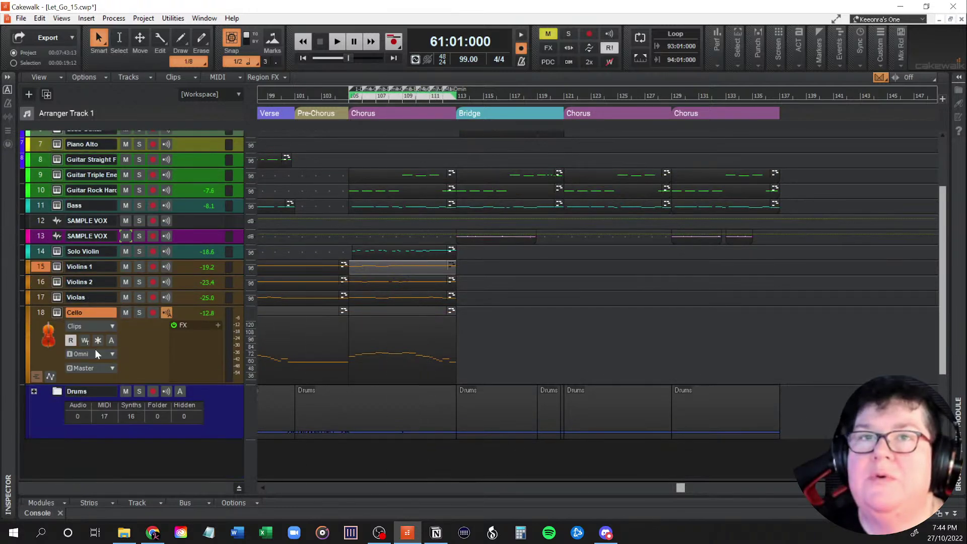
pyautogui.click(33, 377)
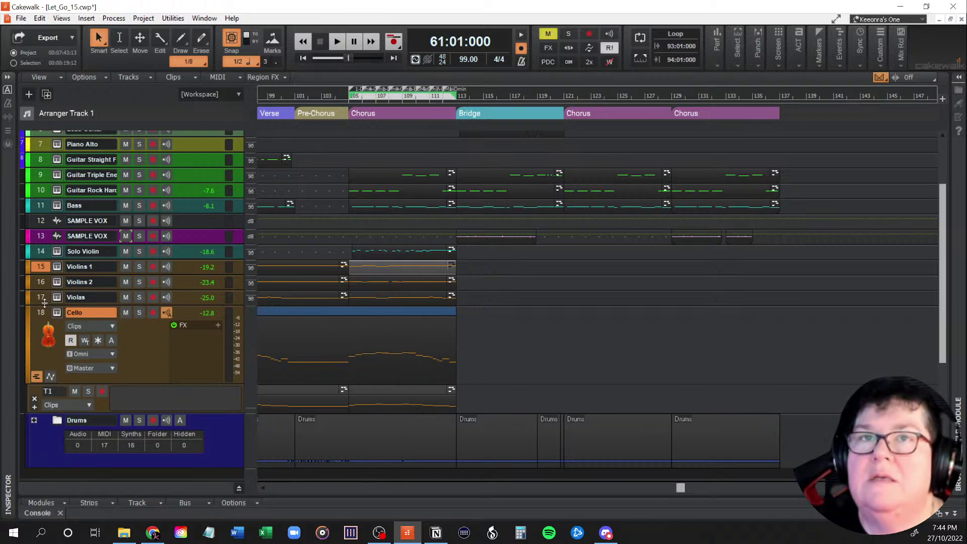
pyautogui.click(36, 376)
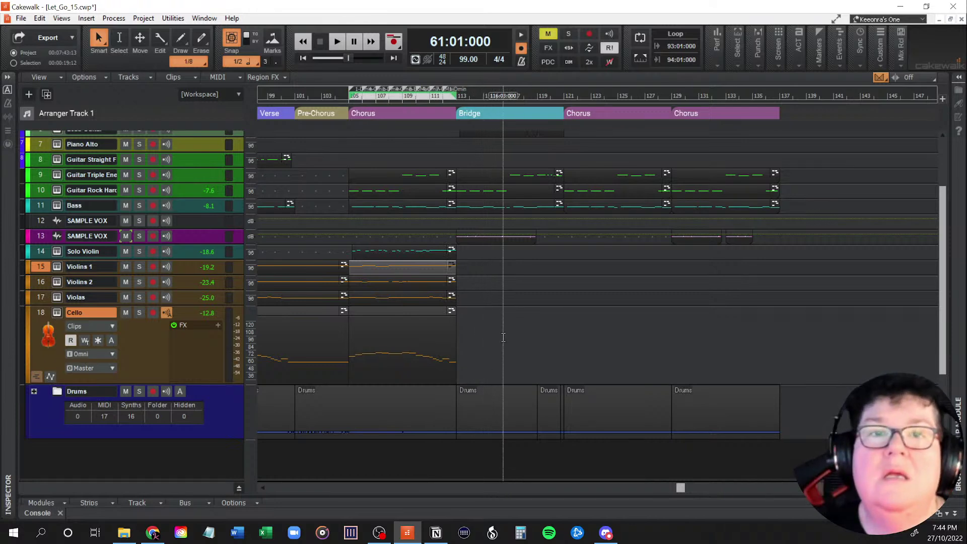
# Step: Play the song's opening from measure 2 for a couple of measures and stop playback
pyautogui.scroll(3, 522, 336)
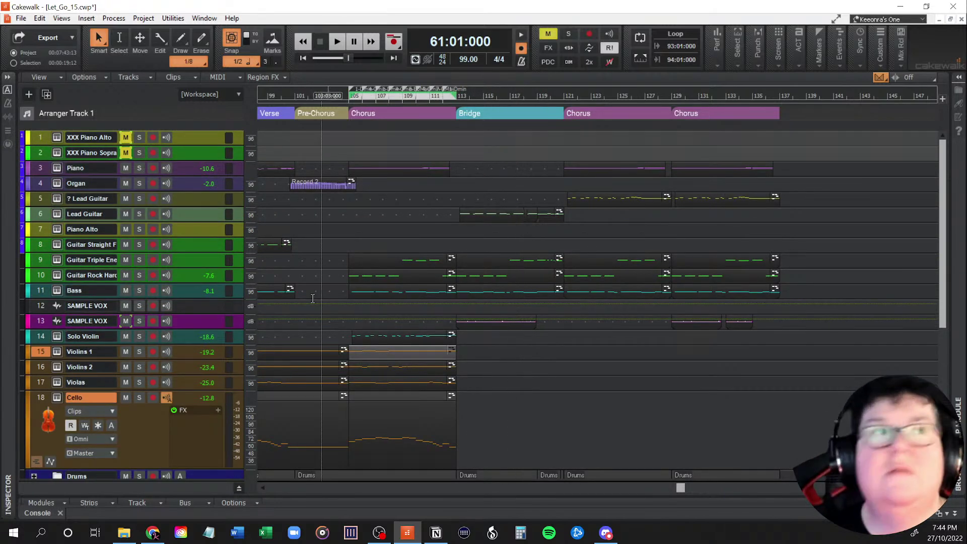
pyautogui.hotkey('alt', 'Tab')
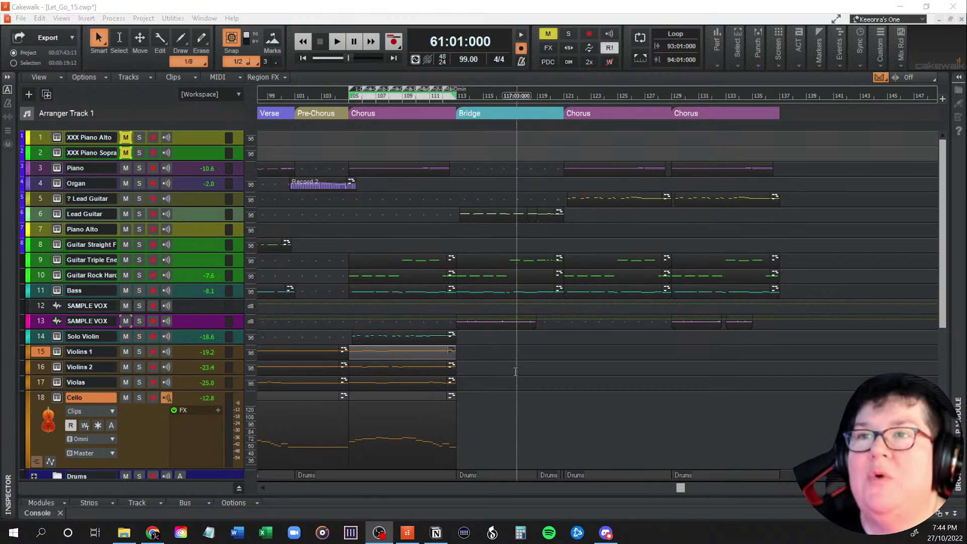
pyautogui.moveTo(676, 485); pyautogui.dragTo(268, 497)
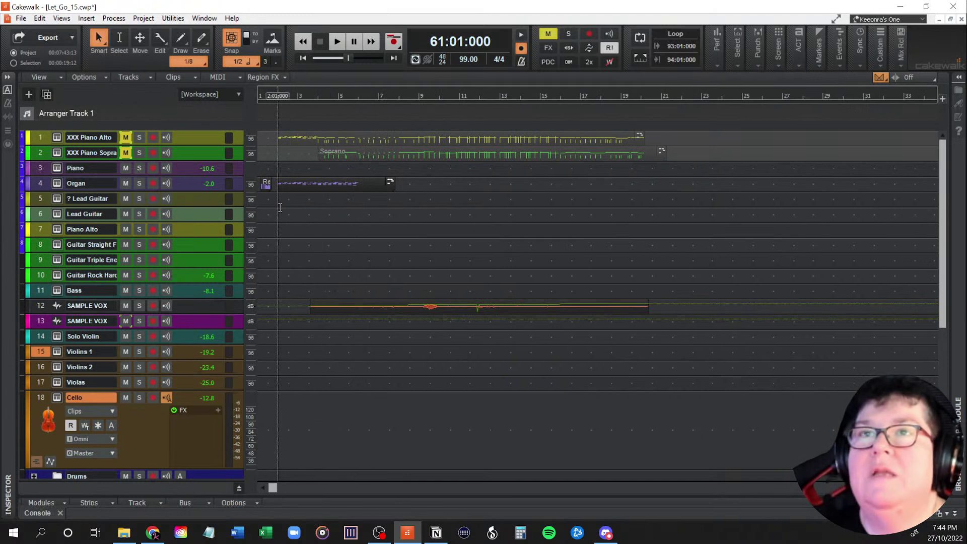
pyautogui.click(278, 206)
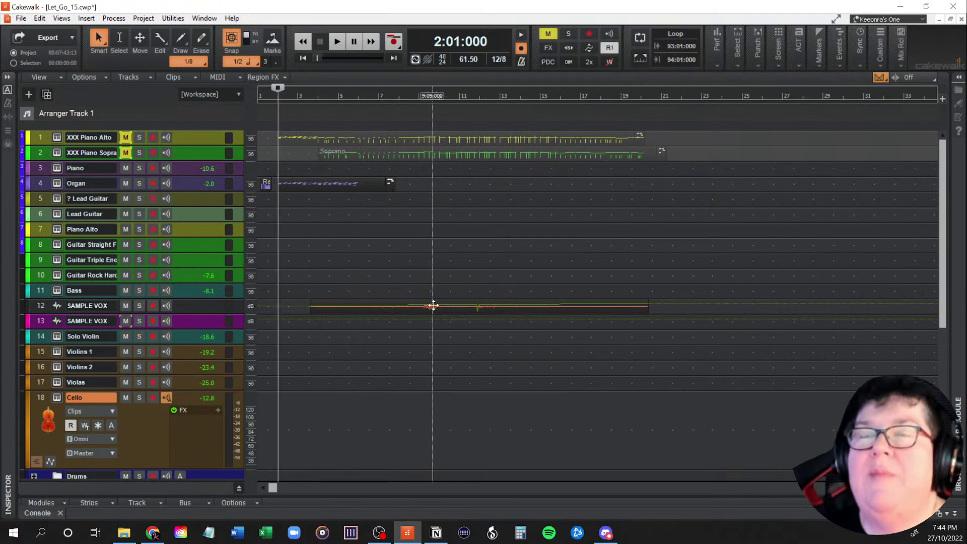
pyautogui.press('space')
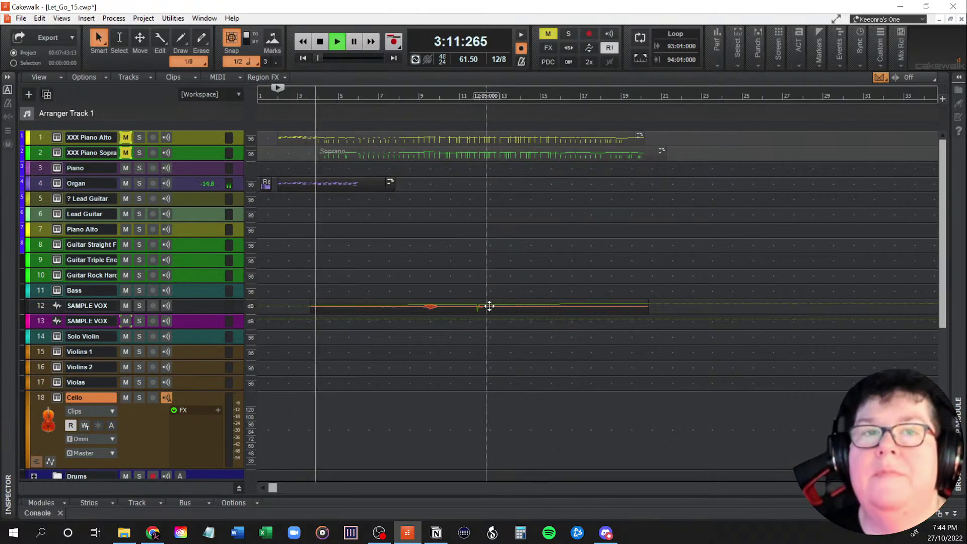
pyautogui.press('space')
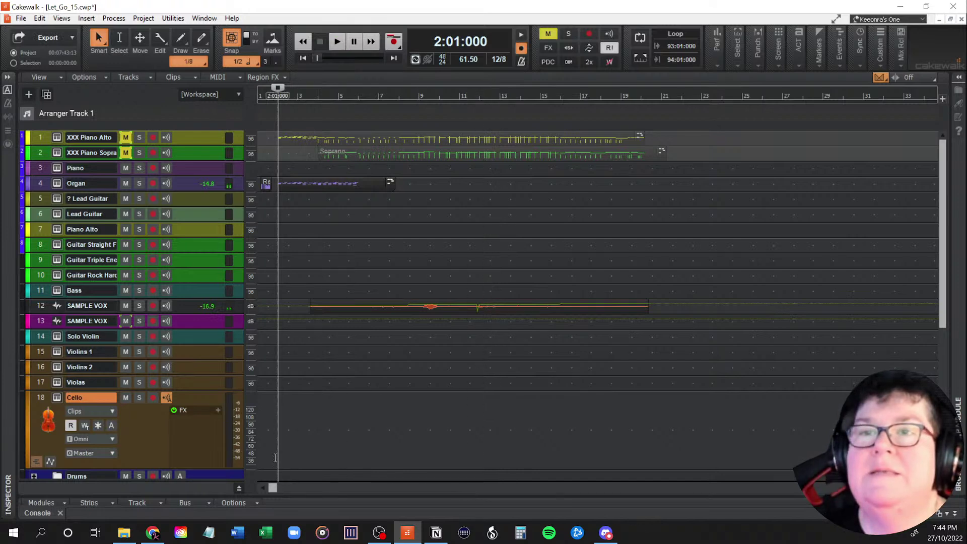
# Step: Try to copy the Violins 1, Violins 2, Violas and Cello clips of the Chorus at measure 105 to measure 121, and undo the paste
pyautogui.moveTo(274, 488); pyautogui.dragTo(684, 463)
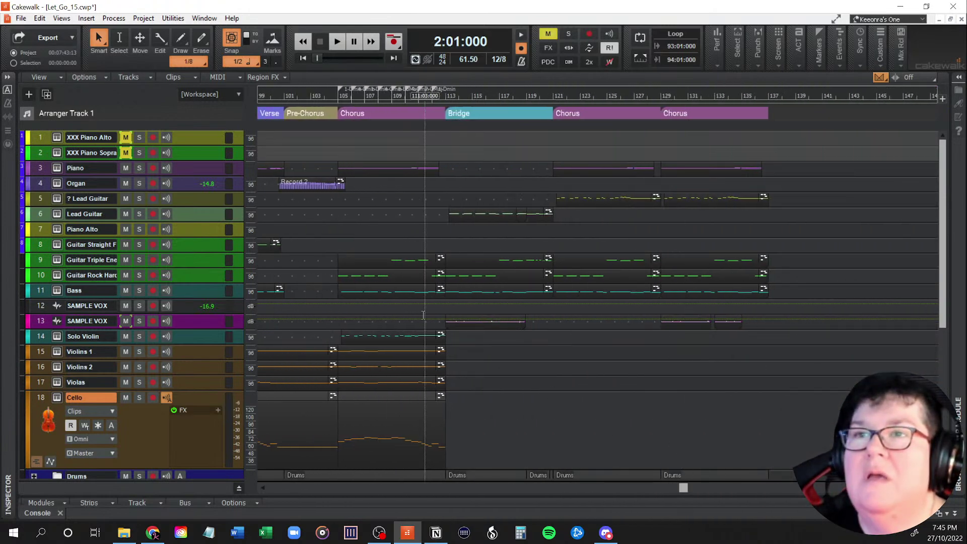
pyautogui.click(415, 349)
pyautogui.keyDown('ctrl'); pyautogui.click(393, 366); pyautogui.keyUp('ctrl')
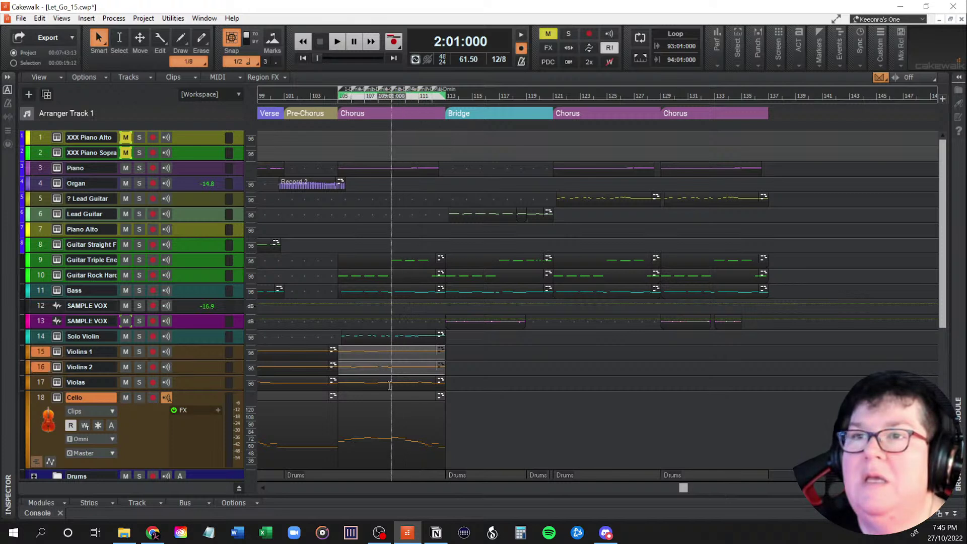
pyautogui.keyDown('ctrl'); pyautogui.click(387, 380); pyautogui.keyUp('ctrl')
pyautogui.keyDown('ctrl'); pyautogui.click(386, 395); pyautogui.keyUp('ctrl')
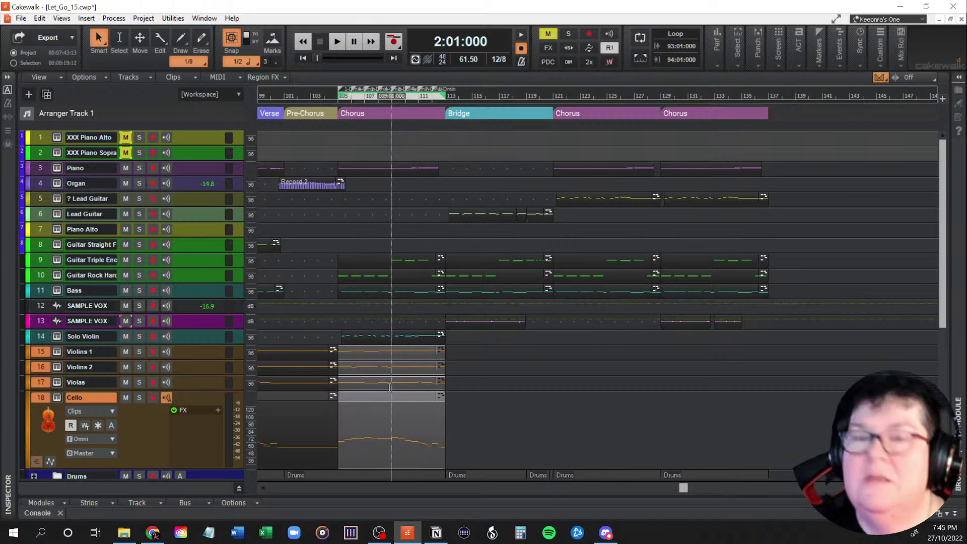
pyautogui.click(553, 381)
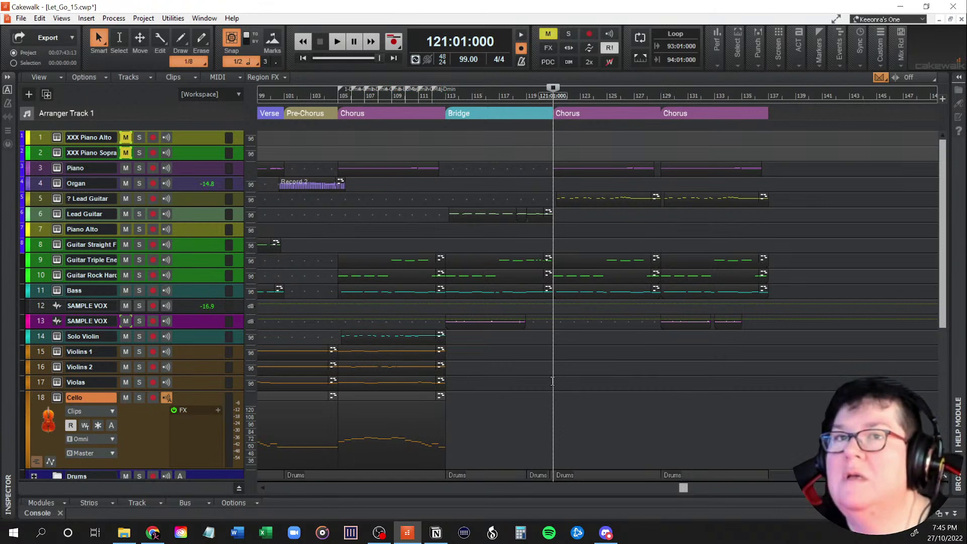
pyautogui.hotkey('ctrl', 'v')
pyautogui.hotkey('ctrl', 'z')
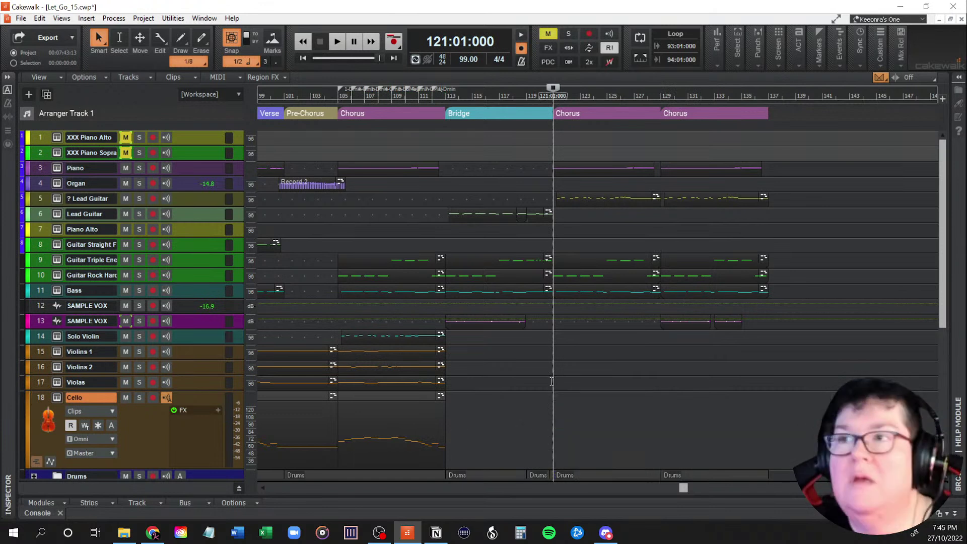
pyautogui.click(40, 351)
pyautogui.scroll(-3, 46, 394)
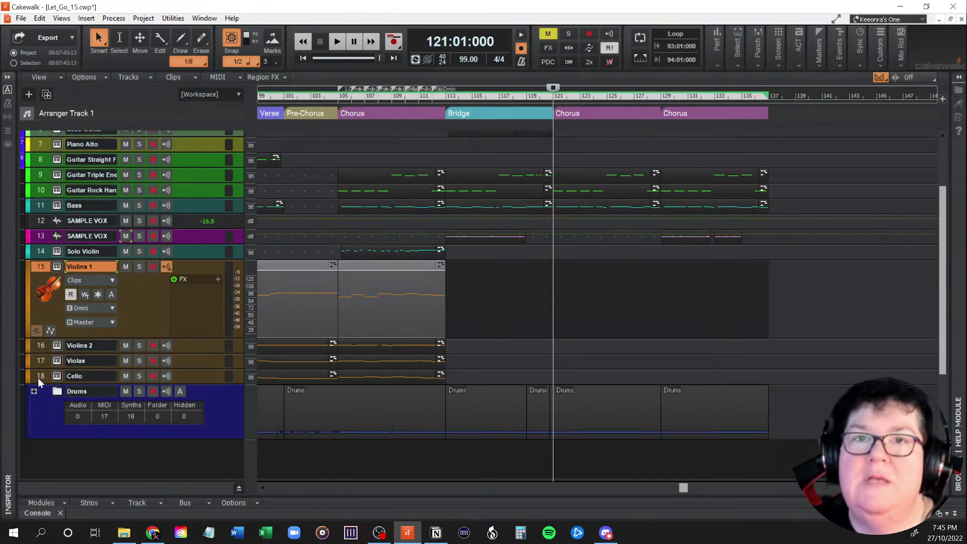
pyautogui.keyDown('shift'); pyautogui.click(39, 376); pyautogui.keyUp('shift')
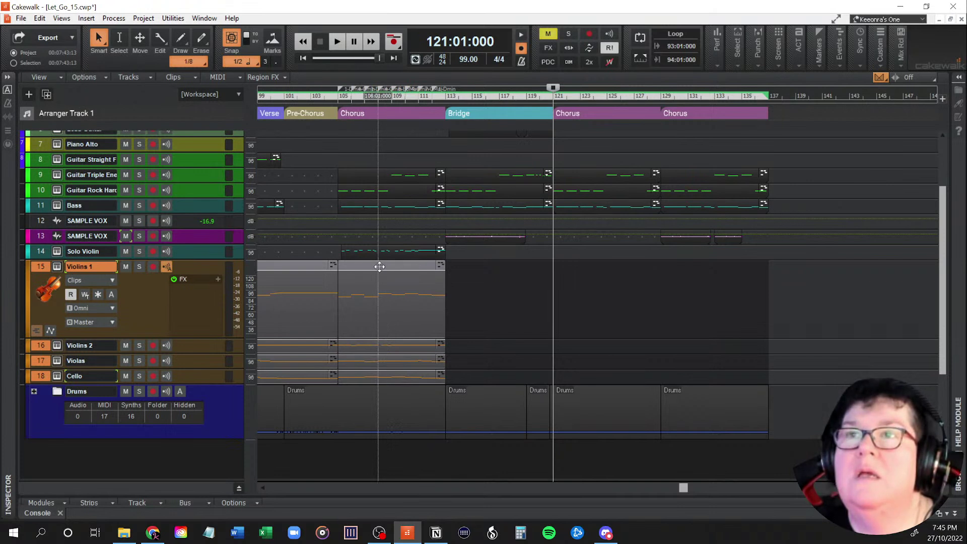
pyautogui.click(495, 338)
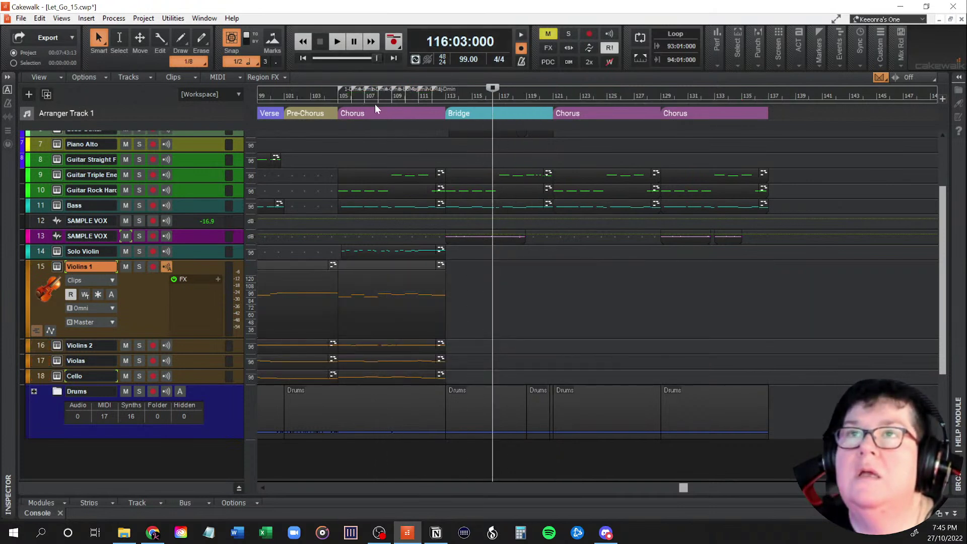
# Step: Copy measures 105 to 113 of the Violins 1 through Cello tracks to the Chorus starting at measure 121
pyautogui.moveTo(338, 92); pyautogui.dragTo(444, 95)
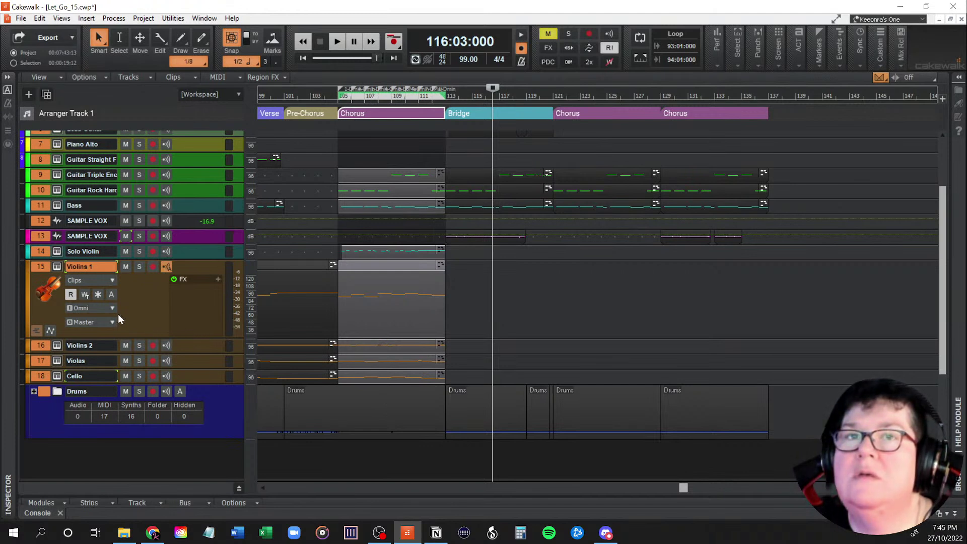
pyautogui.click(41, 269)
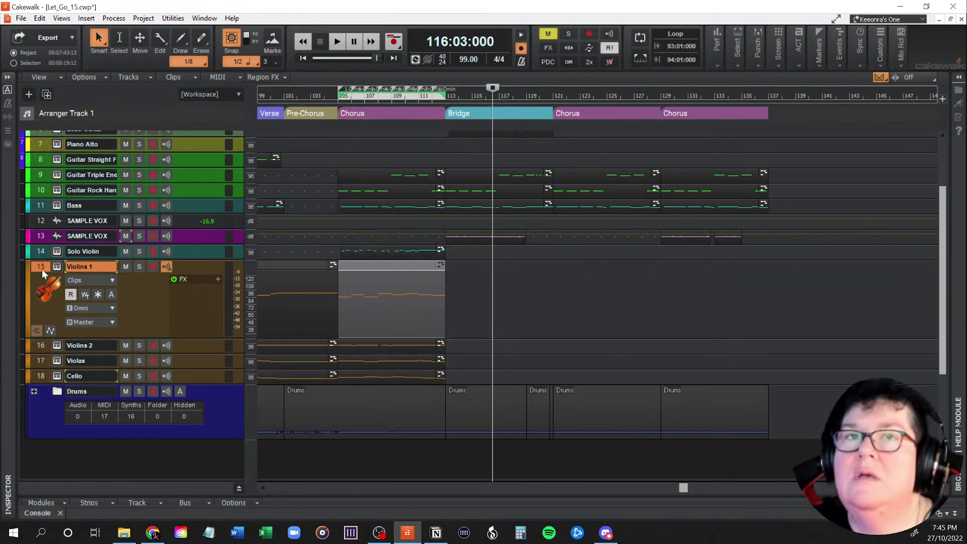
pyautogui.keyDown('shift'); pyautogui.click(40, 376); pyautogui.keyUp('shift')
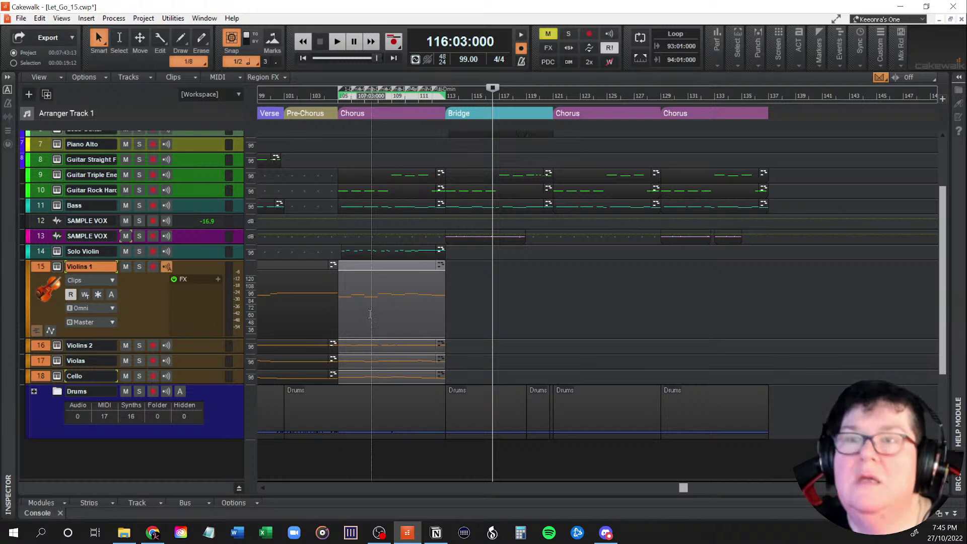
pyautogui.click(554, 256)
pyautogui.hotkey('ctrl', 'v')
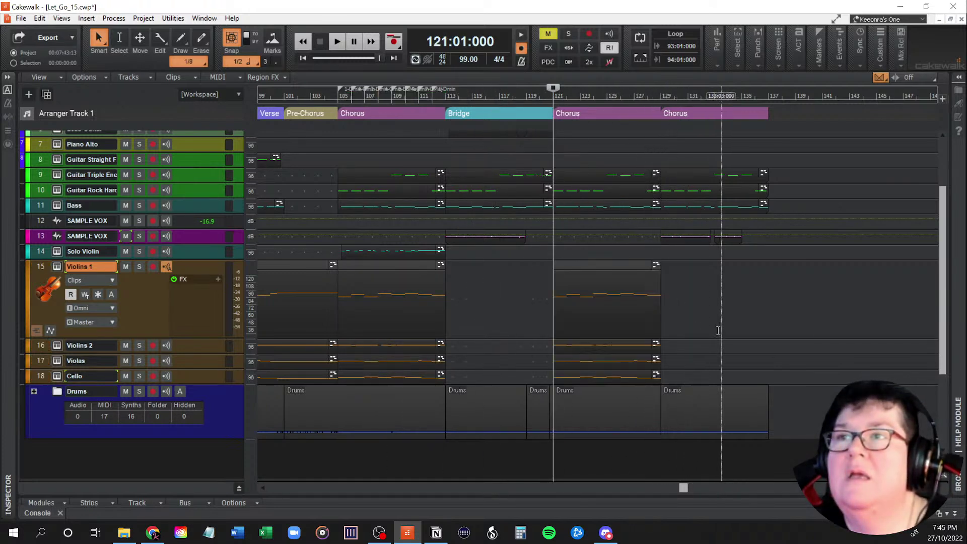
# Step: Paste the copied string parts into the final Chorus at measure 129 and look over the tracks
pyautogui.click(661, 302)
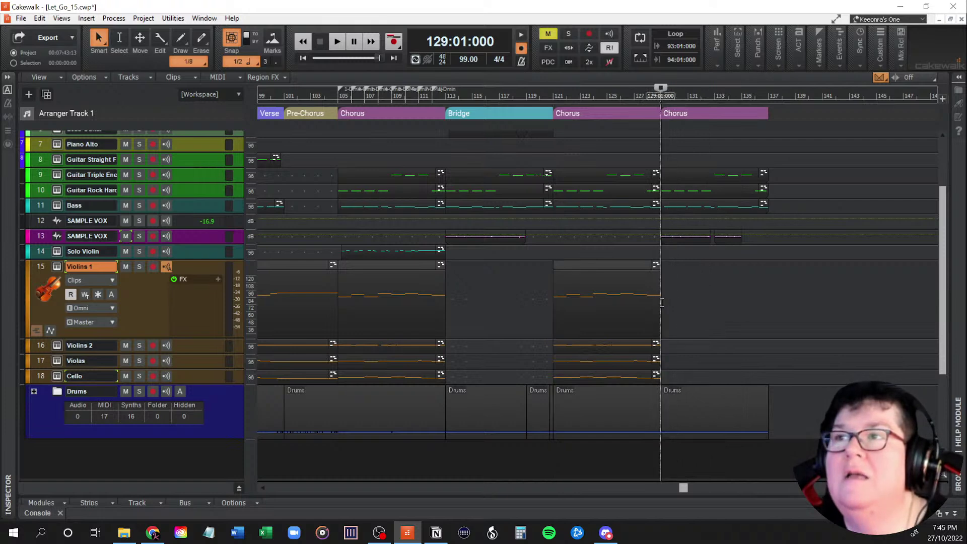
pyautogui.hotkey('ctrl', 'v')
pyautogui.scroll(3, 829, 340)
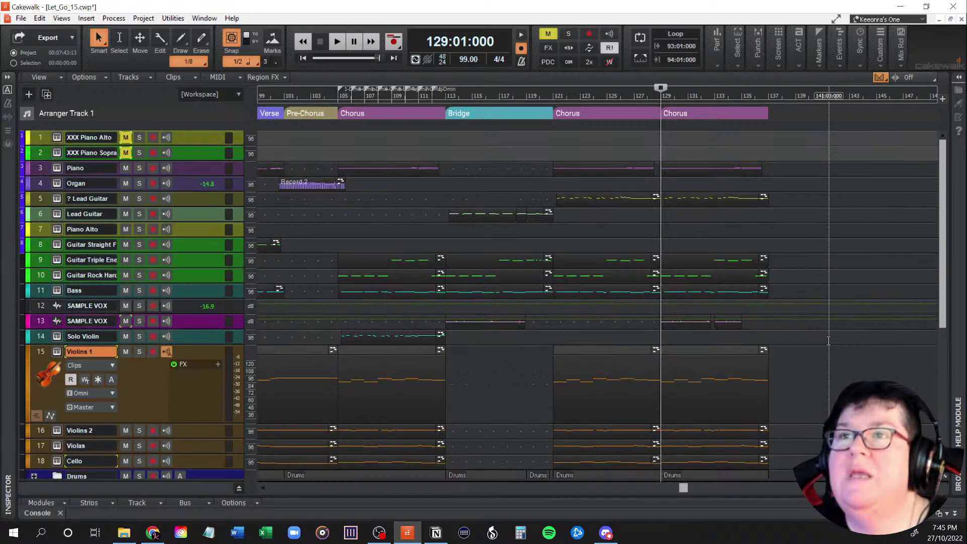
pyautogui.scroll(-6, 828, 340)
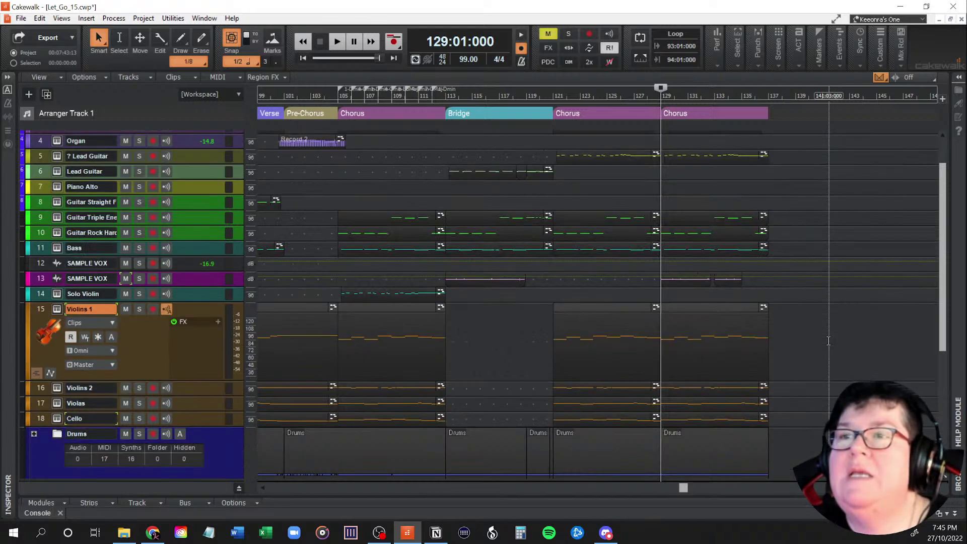
pyautogui.scroll(6, 828, 341)
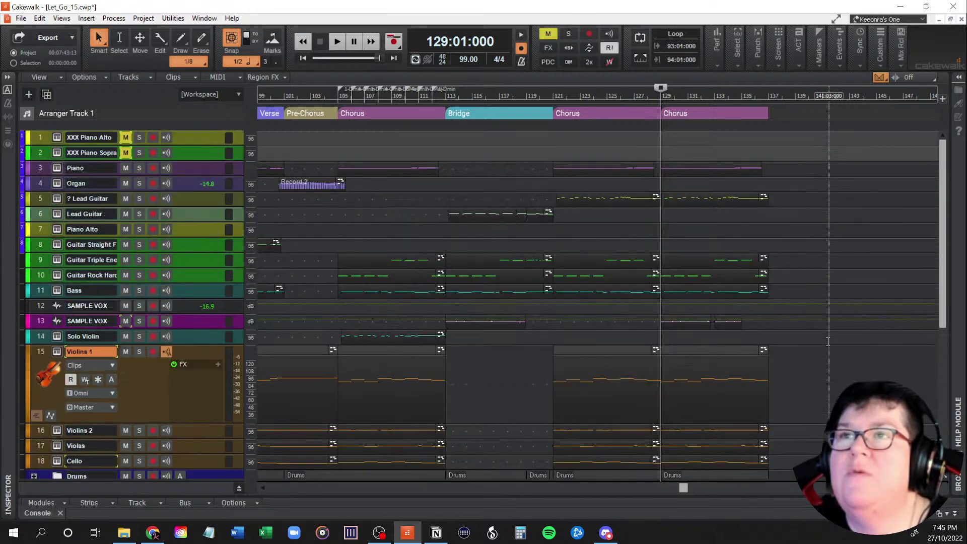
# Step: Play from the Bridge at measure 113 into the following Chorus, checking the channel levels in the console, and stop playback
pyautogui.click(446, 323)
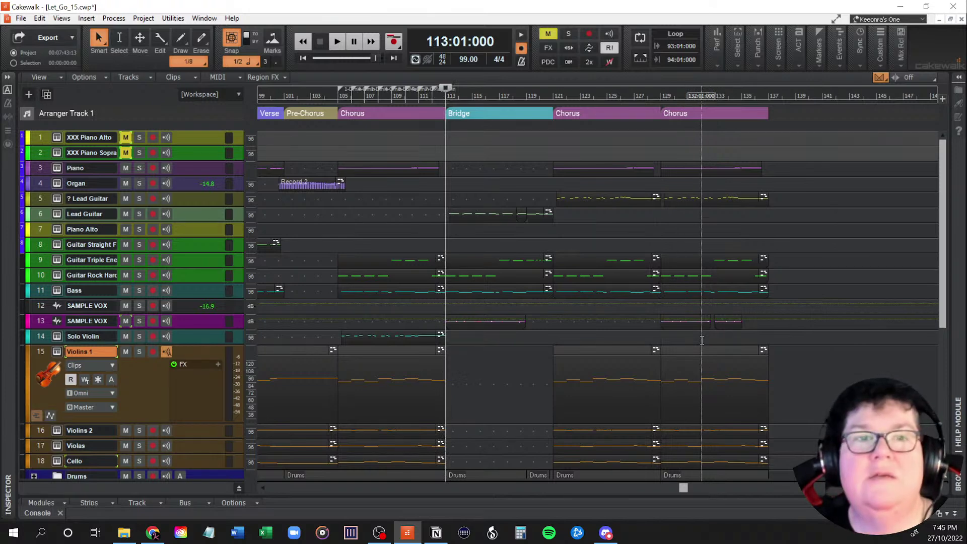
pyautogui.press('space')
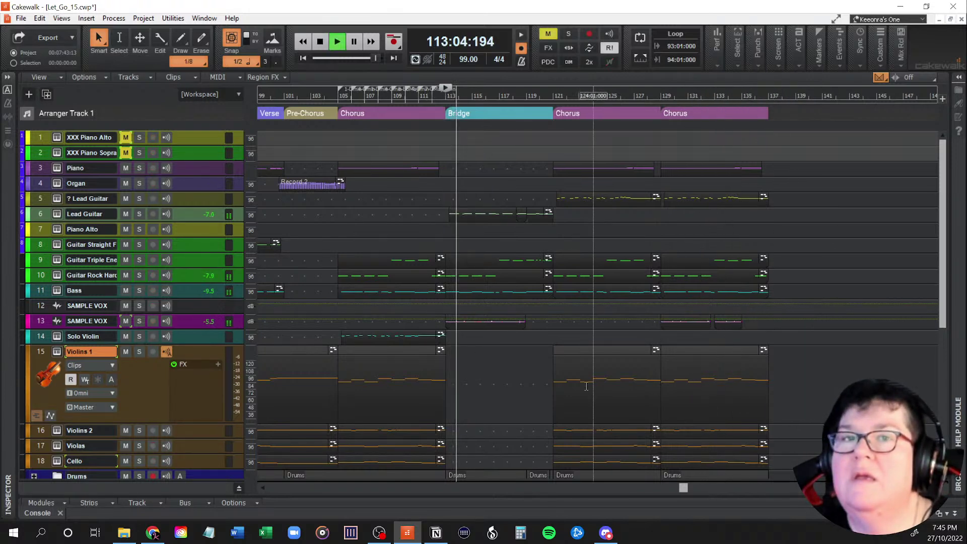
pyautogui.click(35, 513)
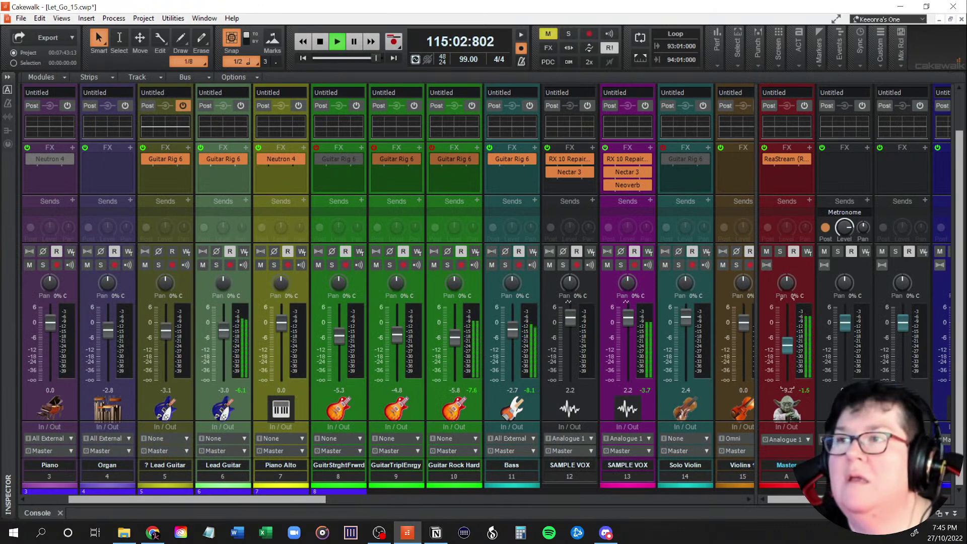
pyautogui.click(43, 513)
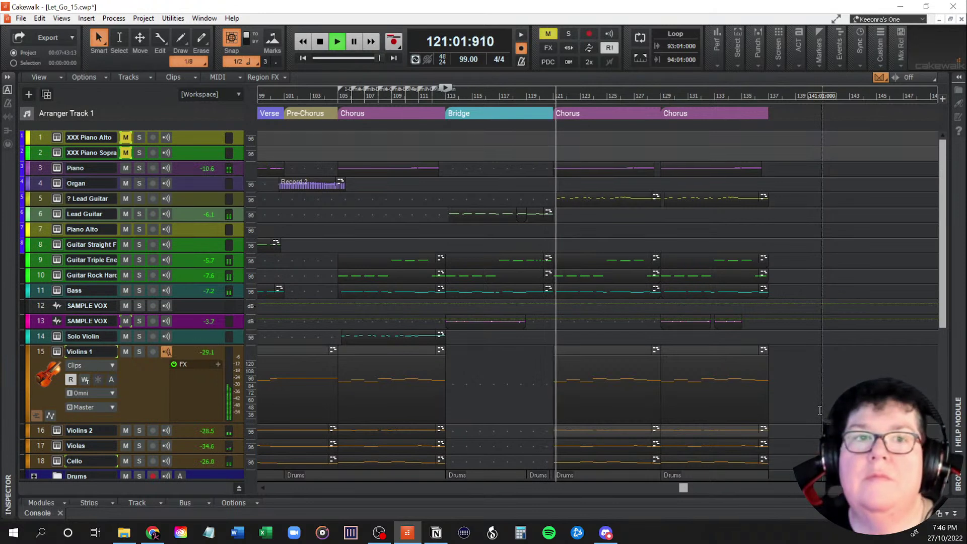
pyautogui.press('space')
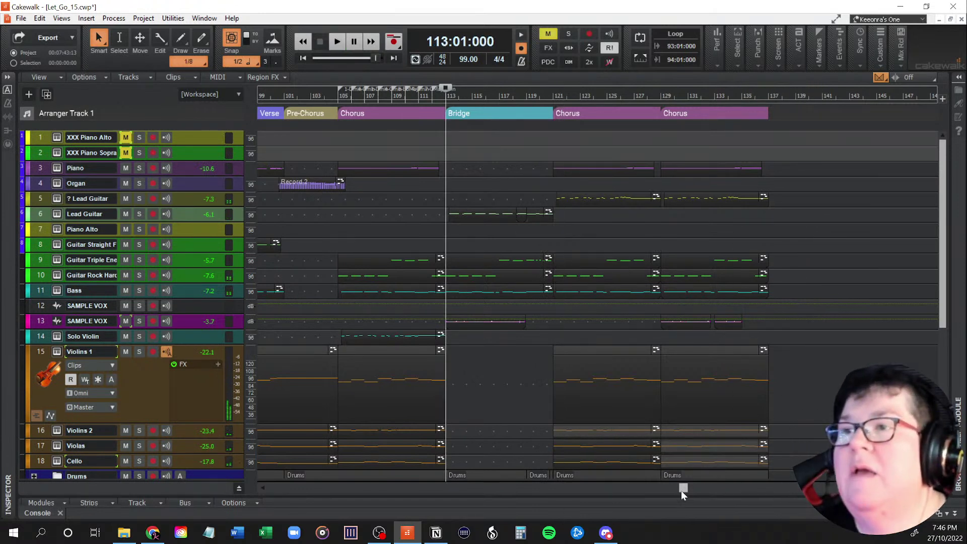
# Step: Play the Chorus from measure 121 to hear the pasted strings and stop playback
pyautogui.moveTo(680, 491); pyautogui.dragTo(679, 490)
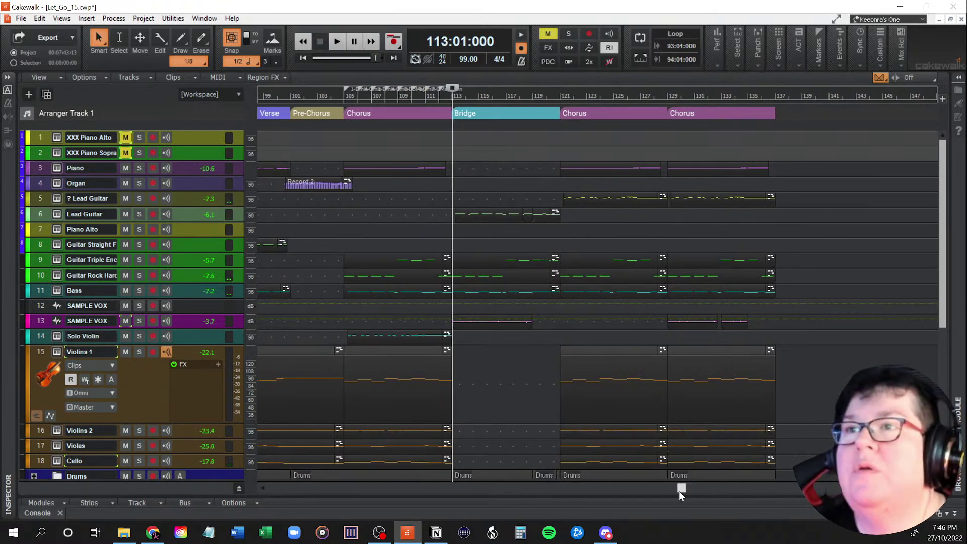
pyautogui.click(557, 373)
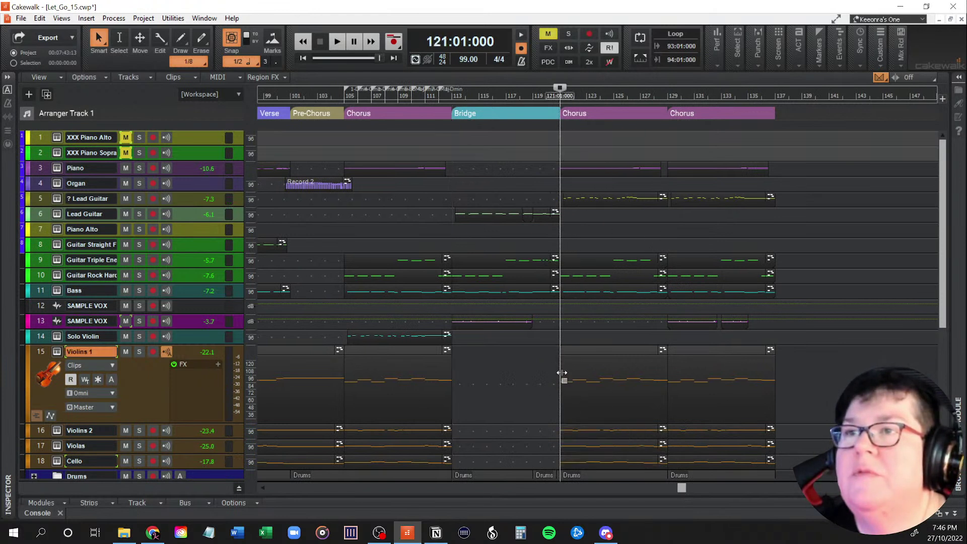
pyautogui.press('space')
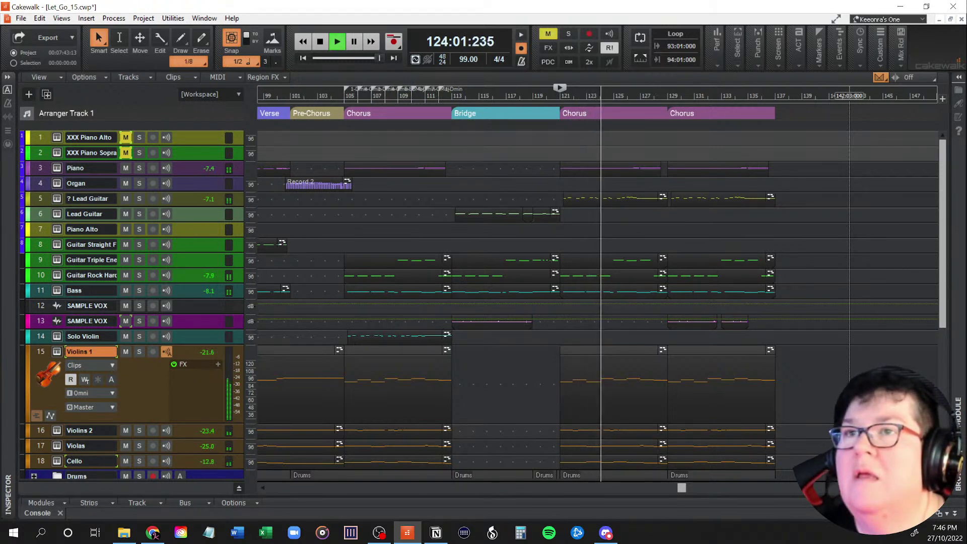
pyautogui.press('space')
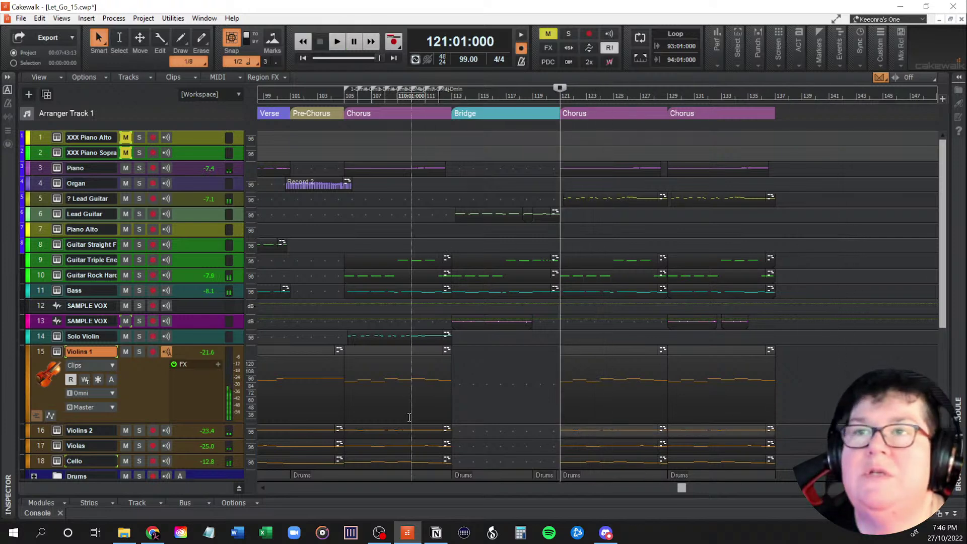
# Step: Return to the beginning of the song and place the playhead at measure 2
pyautogui.scroll(-3, 504, 423)
pyautogui.scroll(3, 504, 423)
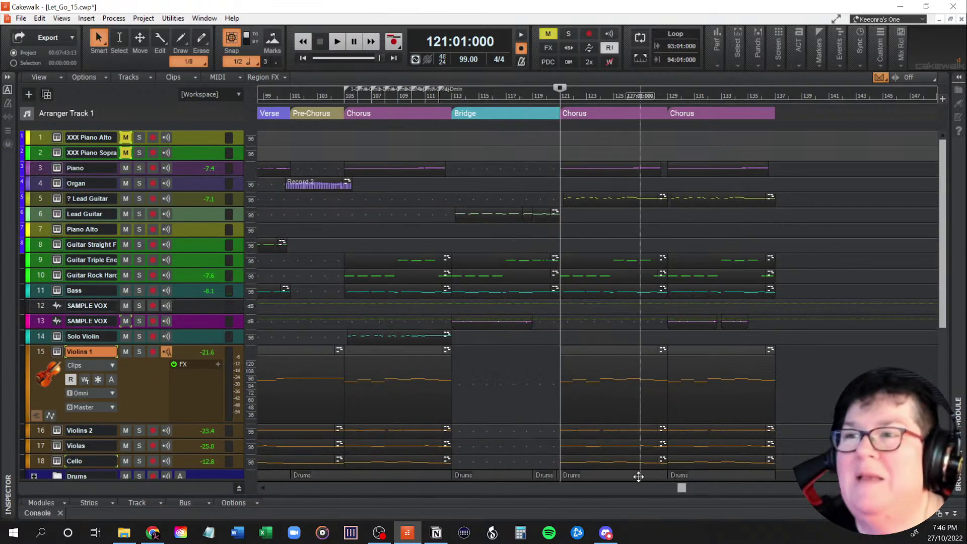
pyautogui.moveTo(683, 488); pyautogui.dragTo(418, 487)
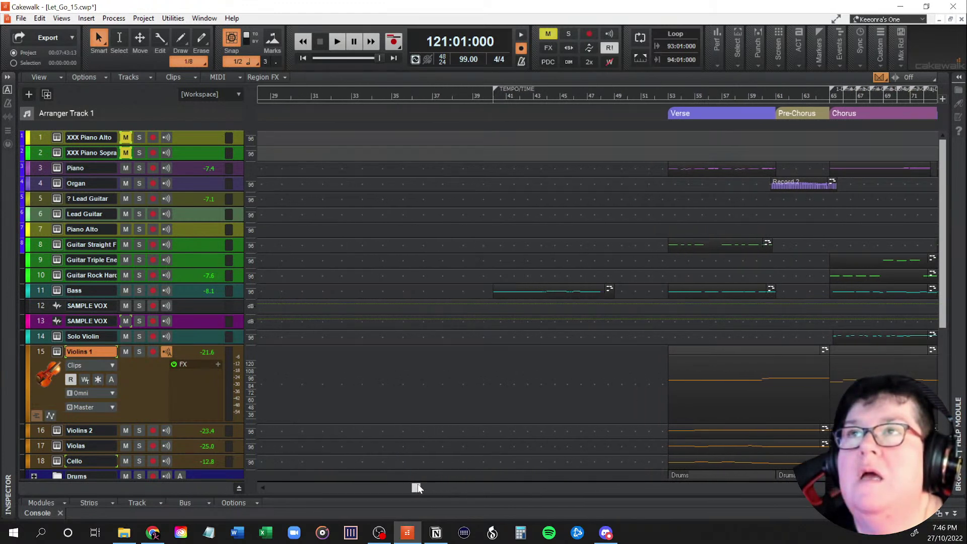
pyautogui.moveTo(418, 488); pyautogui.dragTo(259, 485)
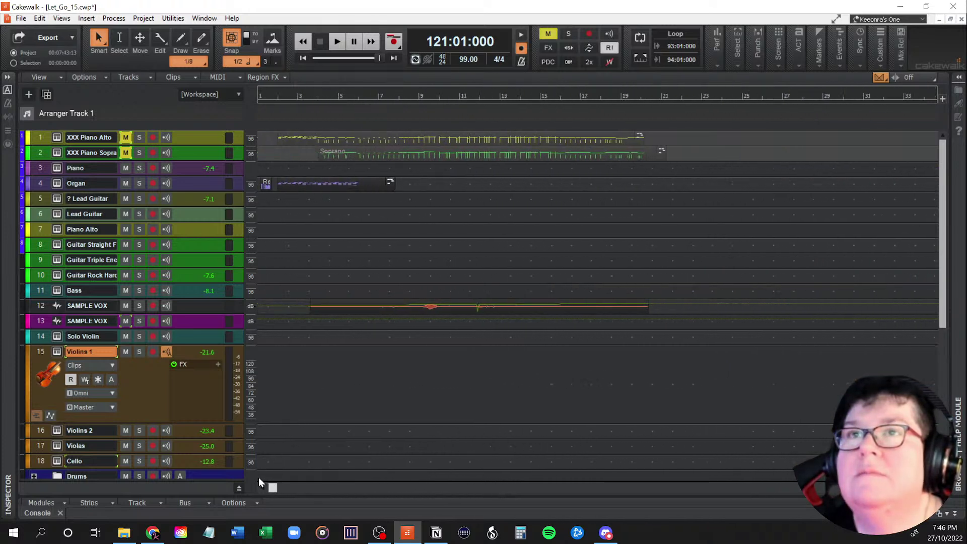
pyautogui.click(279, 252)
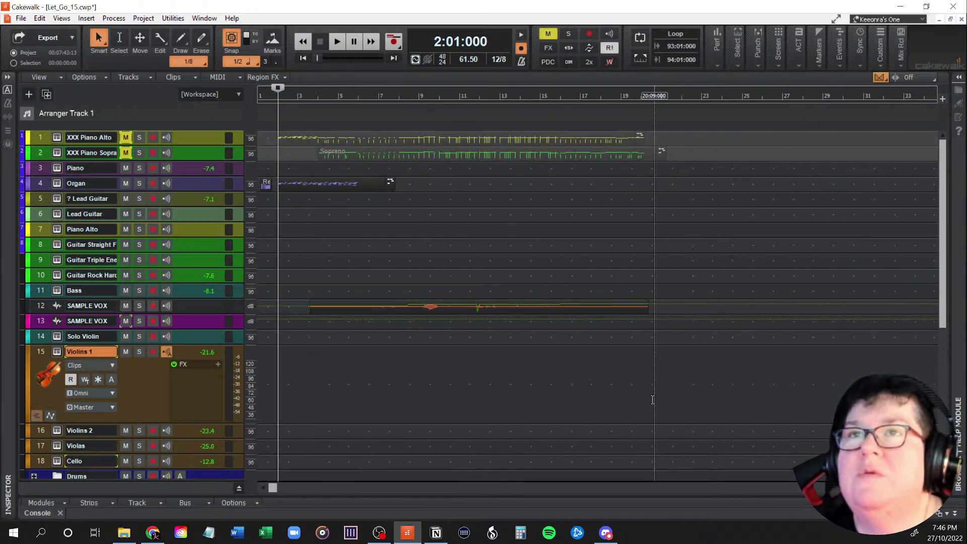
# Step: Play the intro from measure 2, stop playback, and bring the first Verse section at measure 53 into view
pyautogui.press('space')
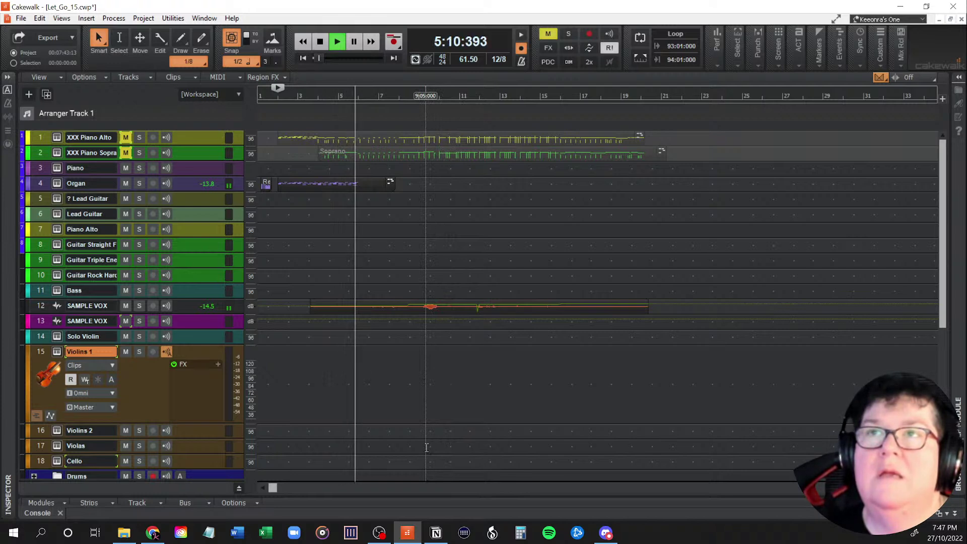
pyautogui.press('space')
pyautogui.moveTo(273, 487); pyautogui.dragTo(459, 490)
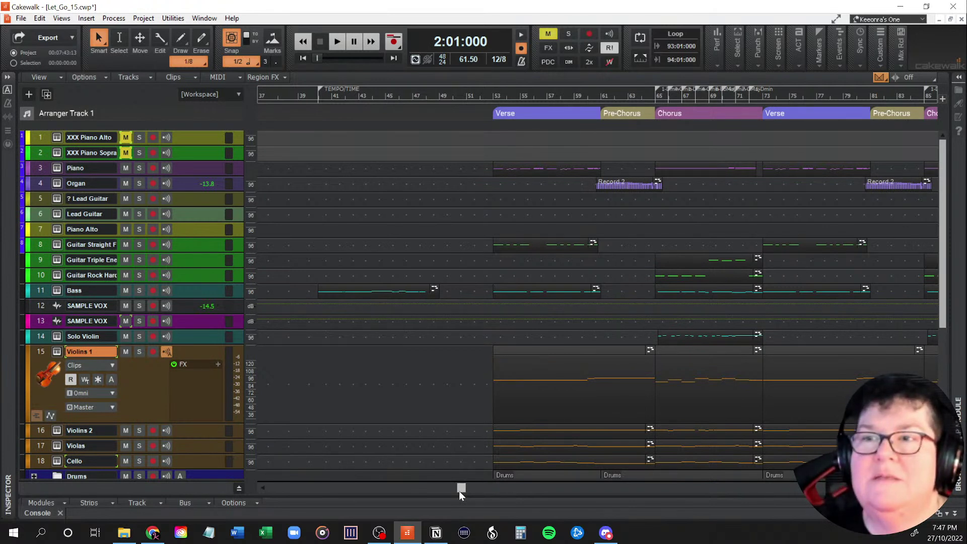
# Step: Switch to Notion, read through the Let Go lyrics down to the Outro and Latin text, and return to Cakewalk
pyautogui.click(438, 533)
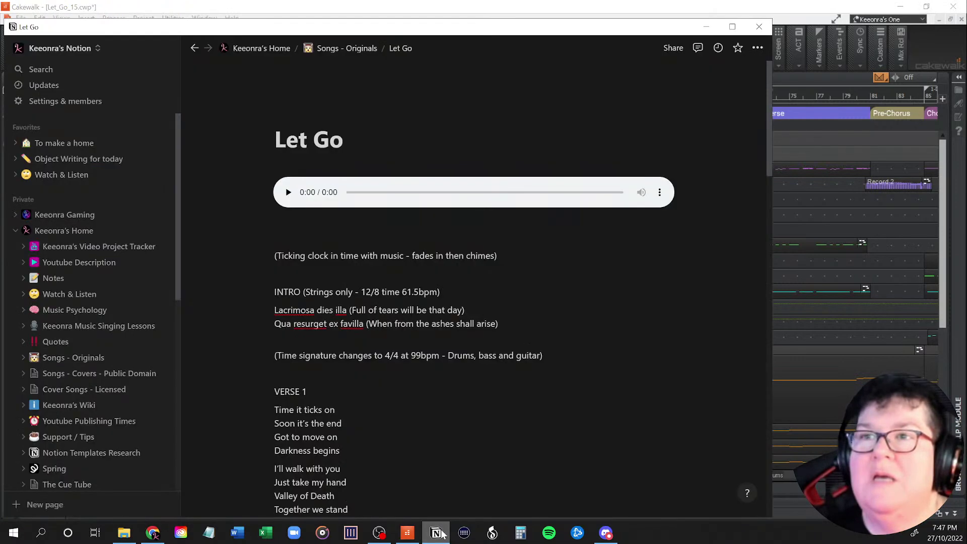
pyautogui.scroll(-20, 312, 352)
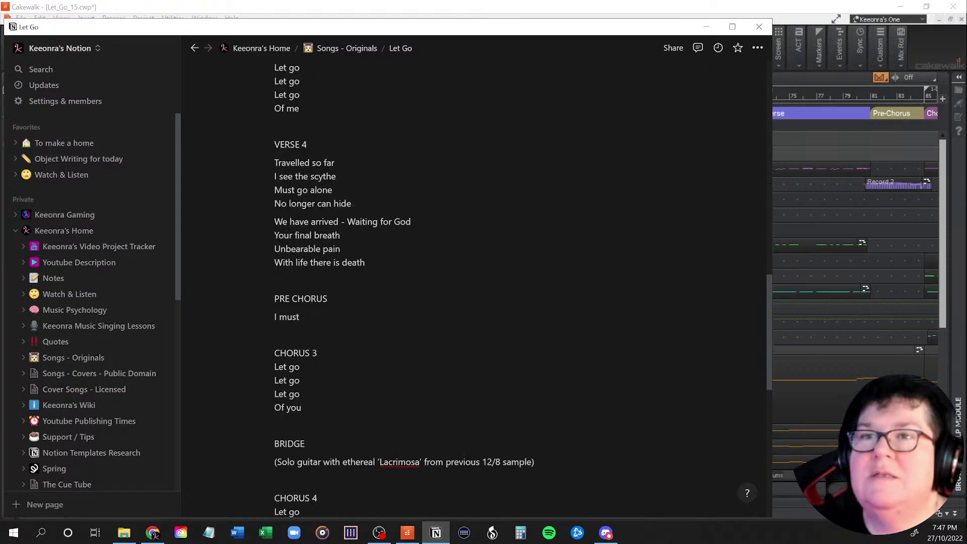
pyautogui.scroll(-4, 352, 302)
pyautogui.scroll(2, 353, 302)
pyautogui.scroll(-1, 353, 303)
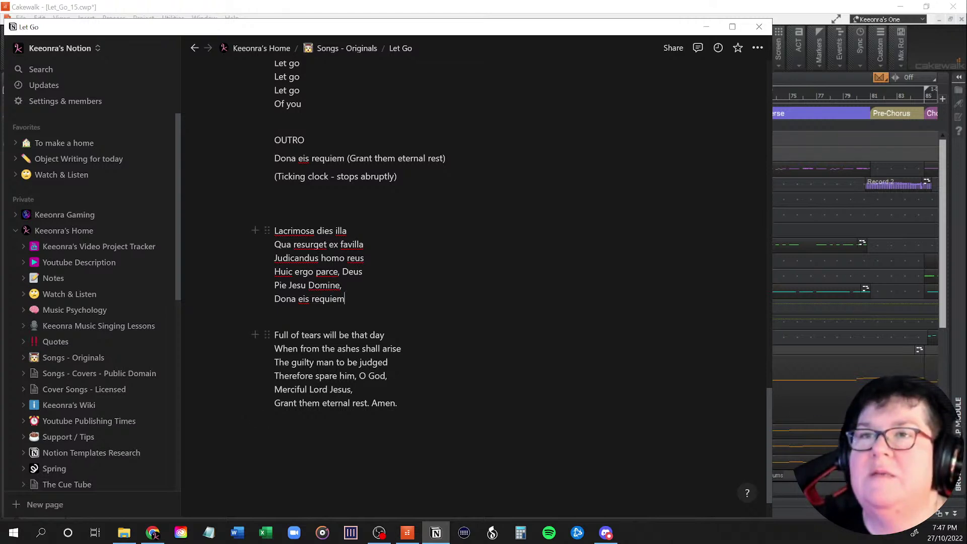
pyautogui.click(707, 28)
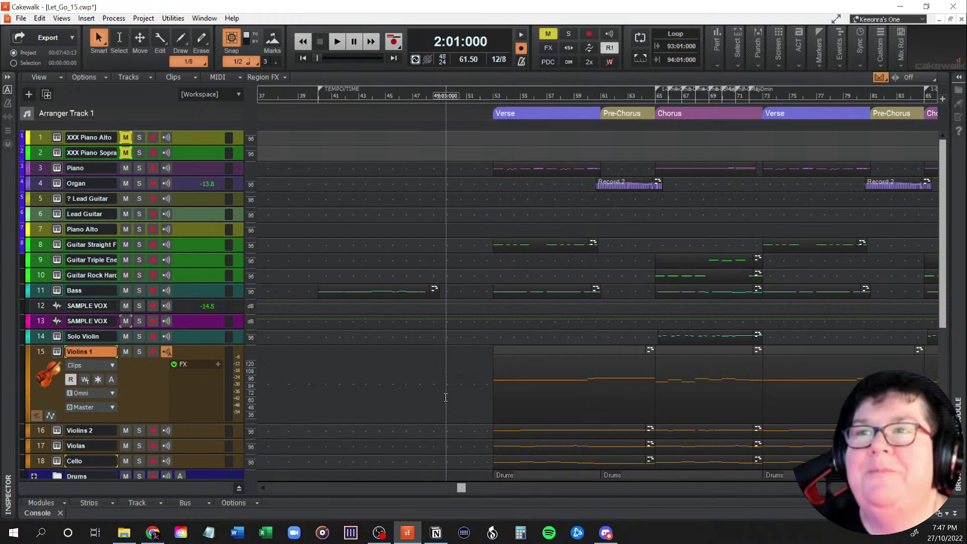
# Step: Play from the TEMPO/TIME marker at measure 40 into the first Verse and stop playback
pyautogui.scroll(-5, 445, 398)
pyautogui.scroll(5, 453, 402)
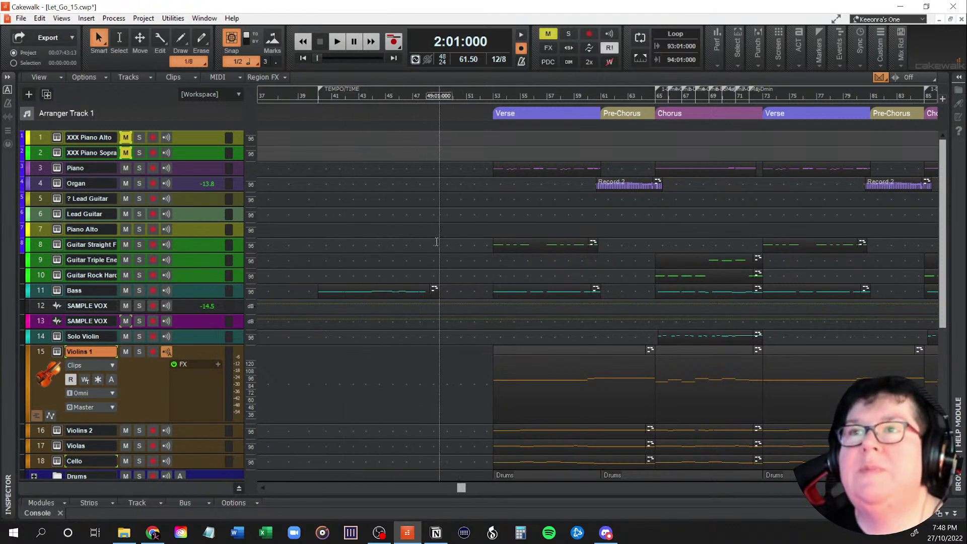
pyautogui.moveTo(461, 488); pyautogui.dragTo(447, 487)
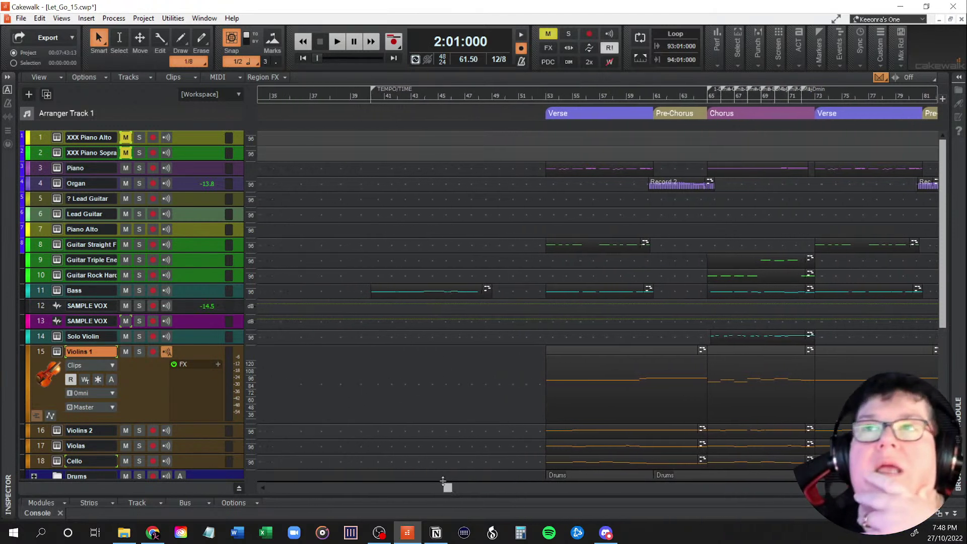
pyautogui.click(373, 316)
pyautogui.press('space')
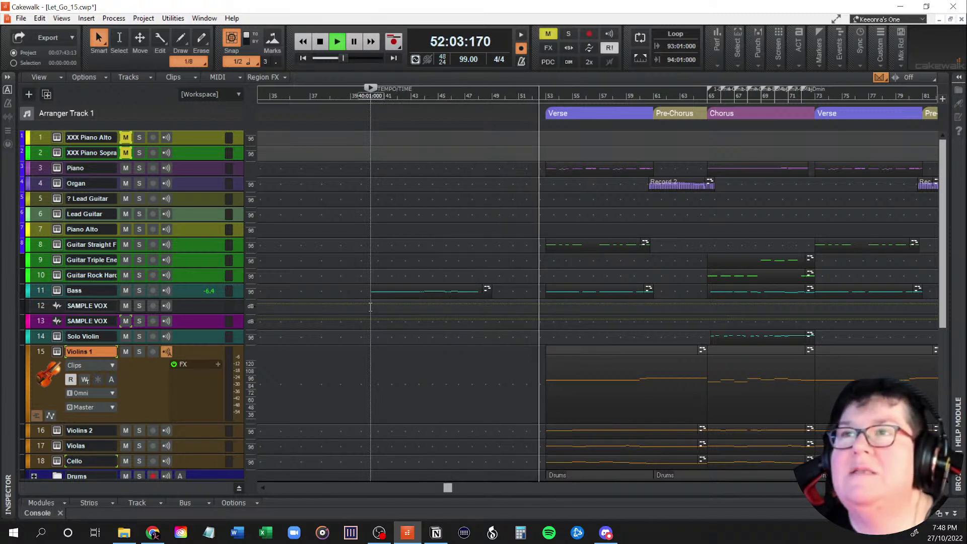
pyautogui.press('space')
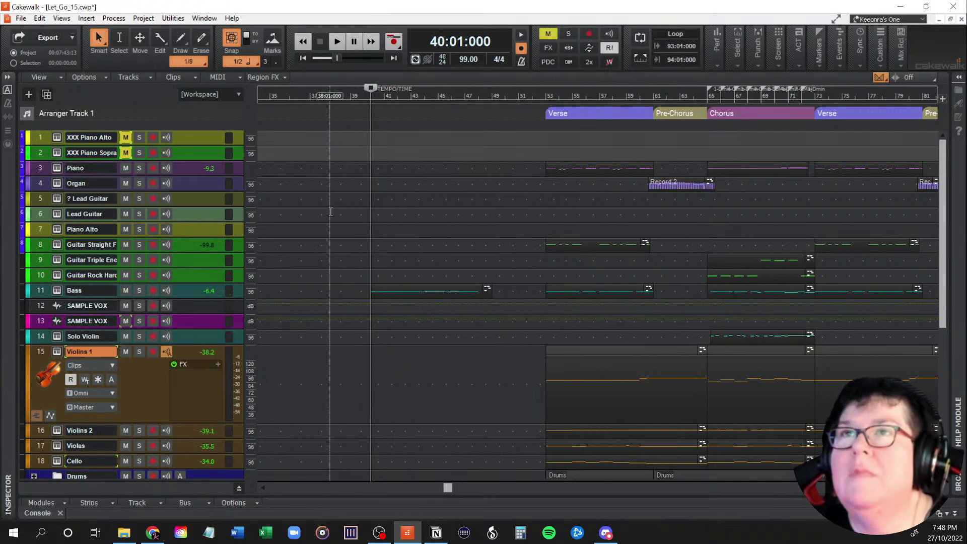
# Step: Shift the bass clip before the first Verse and the TEMPO/TIME marker so both start at measure 44
pyautogui.click(322, 373)
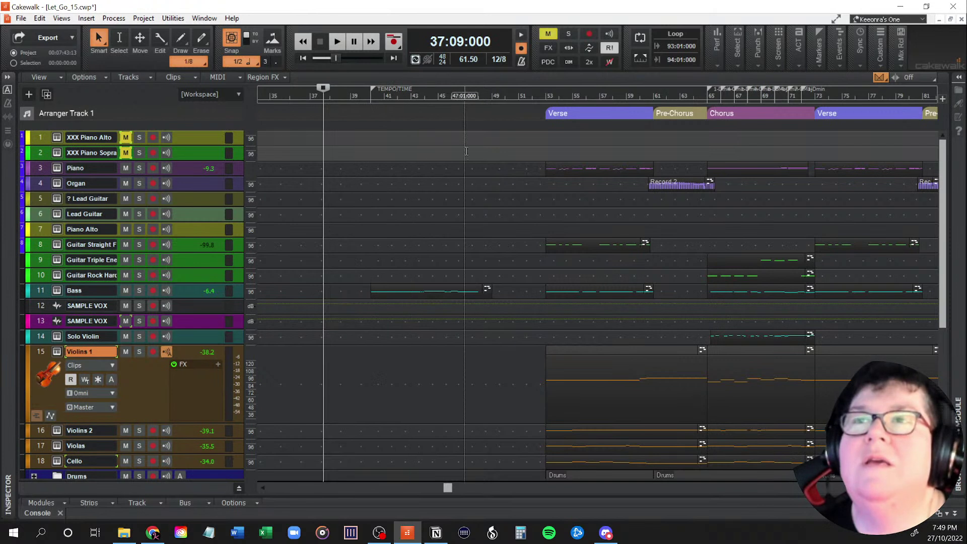
pyautogui.click(372, 249)
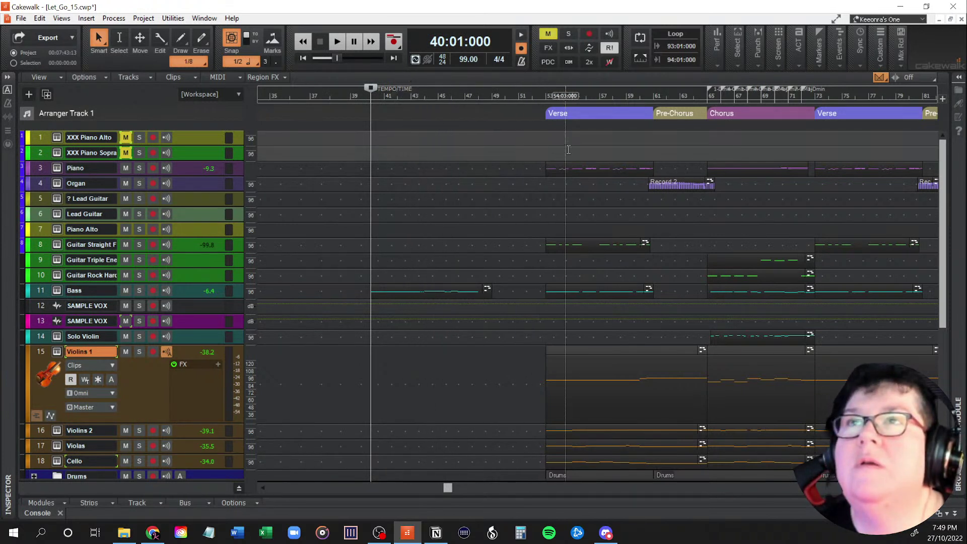
pyautogui.click(544, 144)
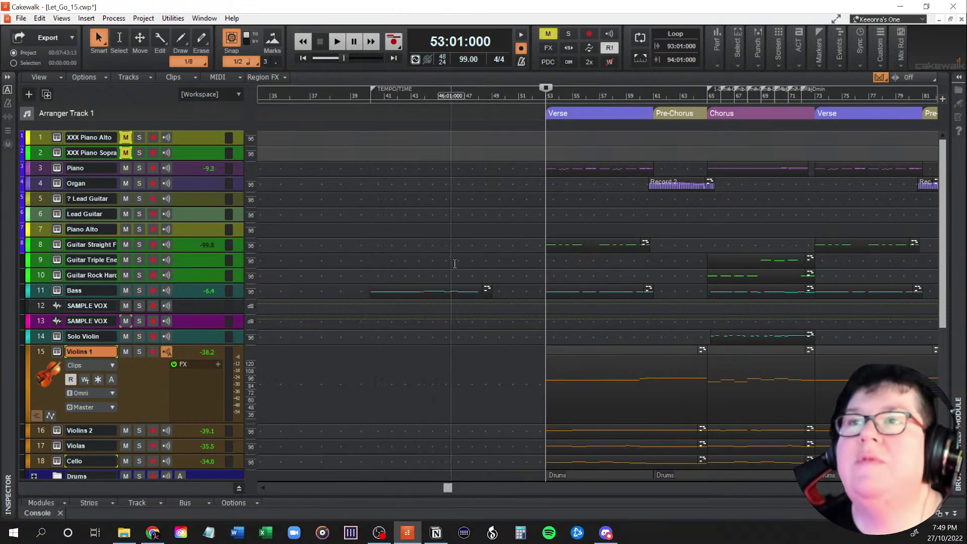
pyautogui.click(376, 287)
pyautogui.moveTo(376, 287); pyautogui.dragTo(432, 291)
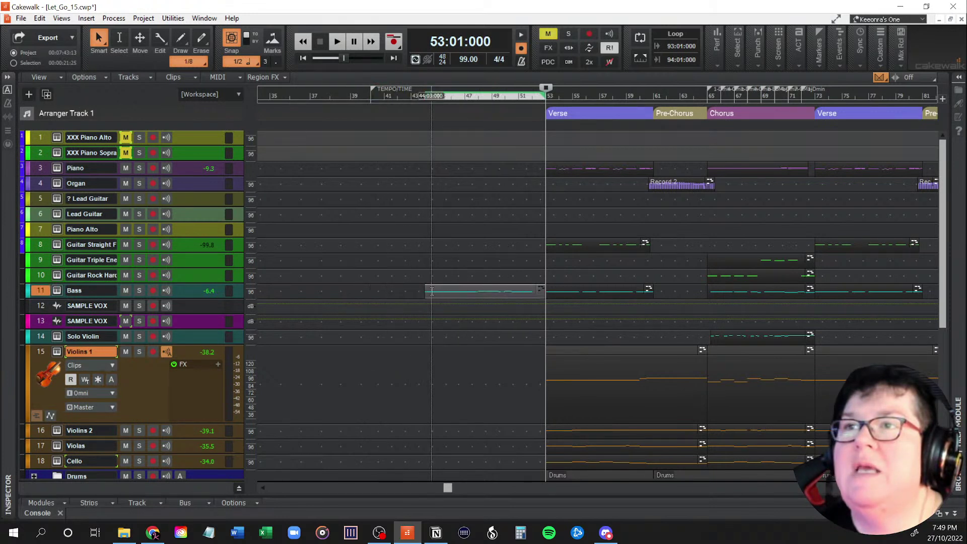
pyautogui.click(425, 138)
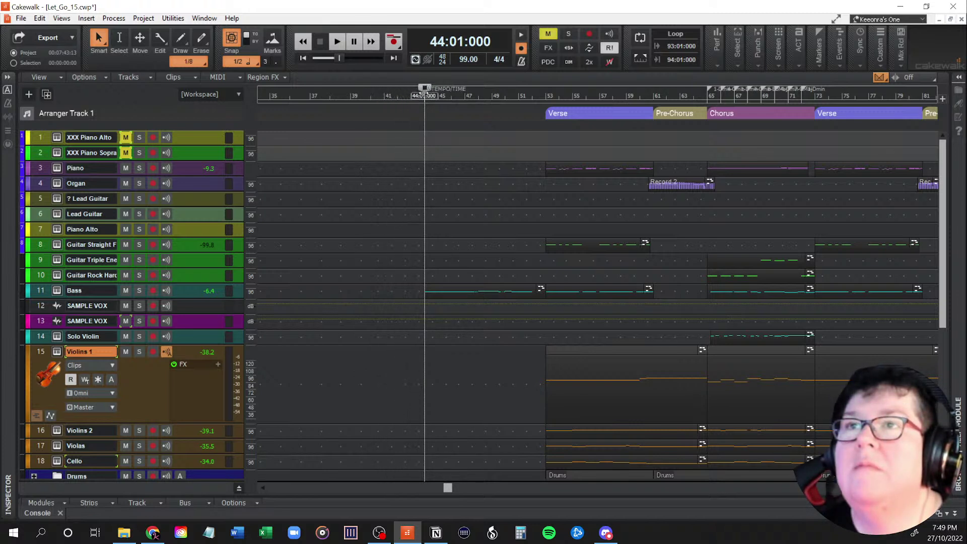
# Step: Enable the metronome during playback and play from 39:05:000 to hear the transition, stopping after a few measures
pyautogui.click(357, 96)
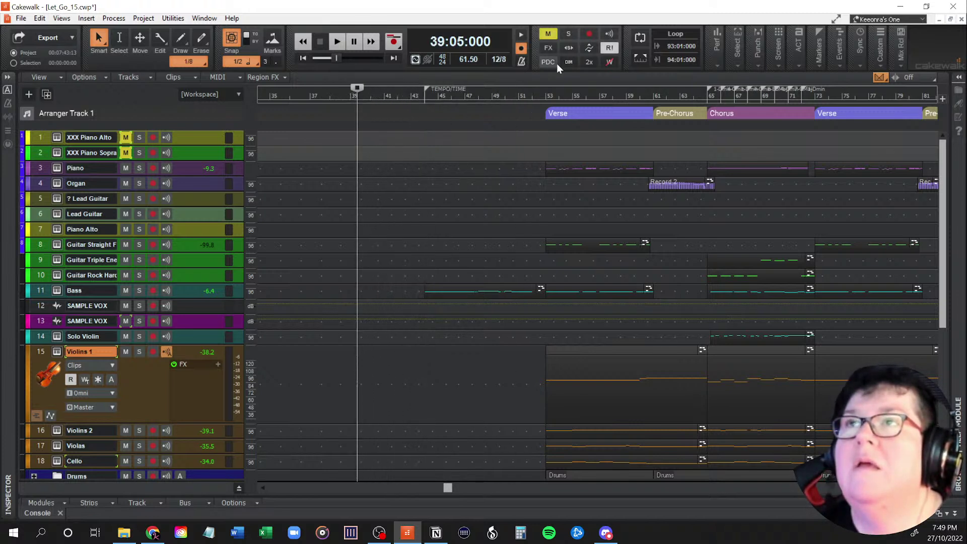
pyautogui.click(521, 34)
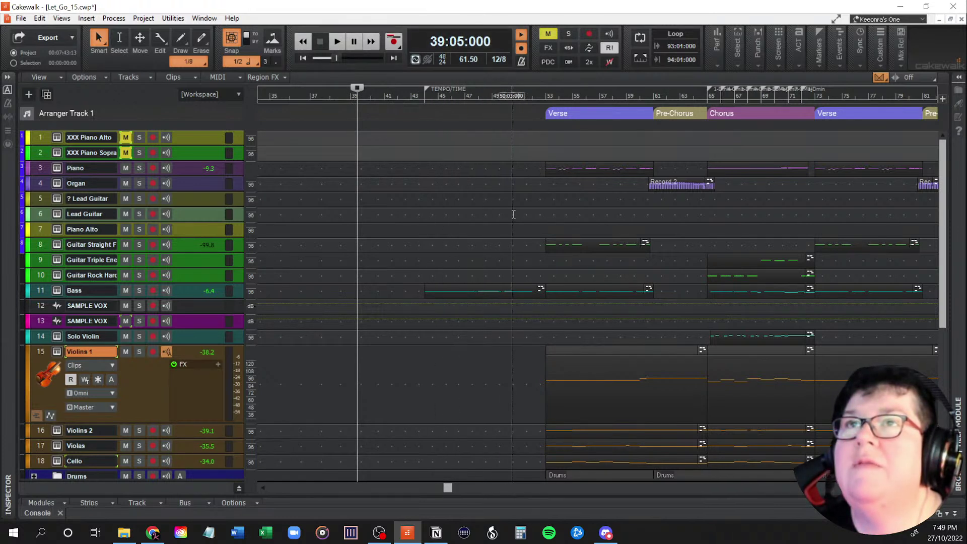
pyautogui.press('space')
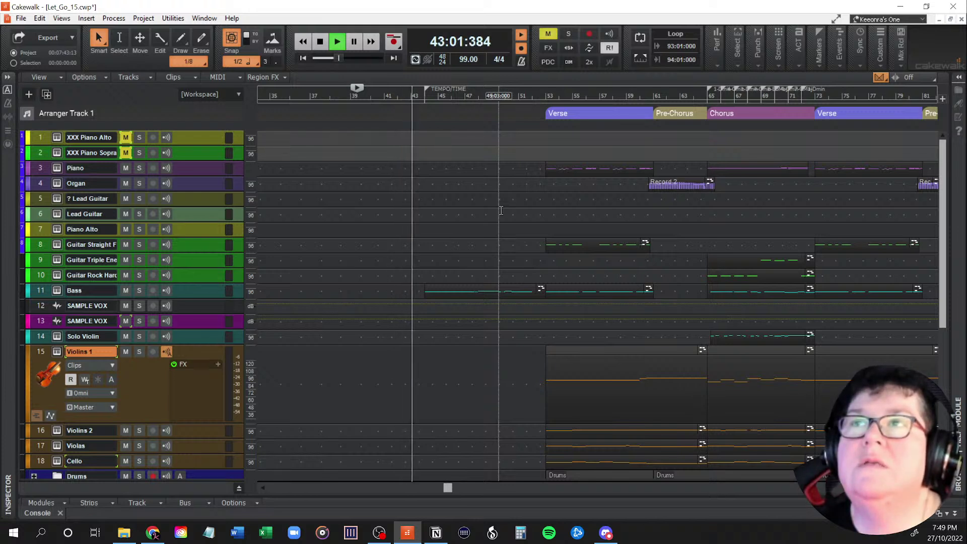
pyautogui.press('space')
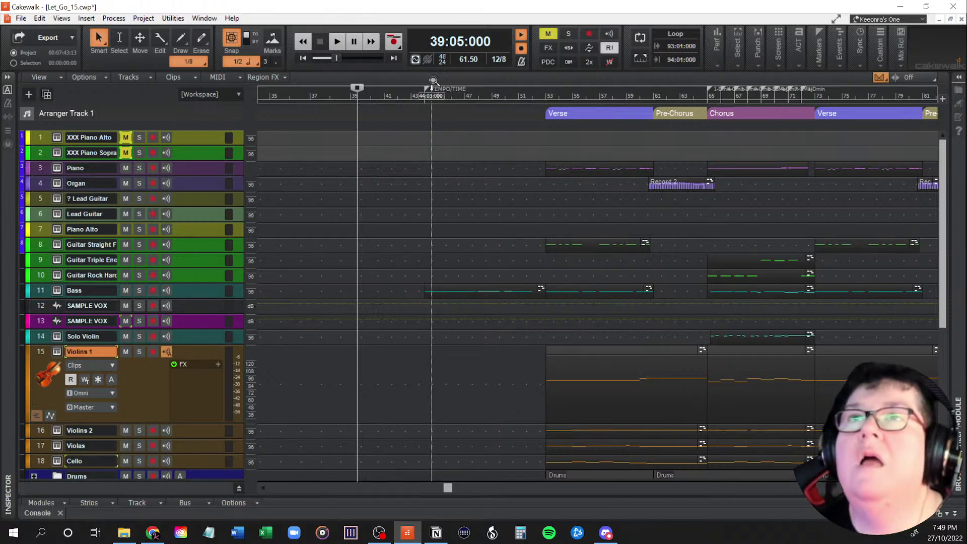
# Step: Show the tempo track's list and move the 99 BPM tempo change at measure 40 to 44:01:000
pyautogui.click(8, 104)
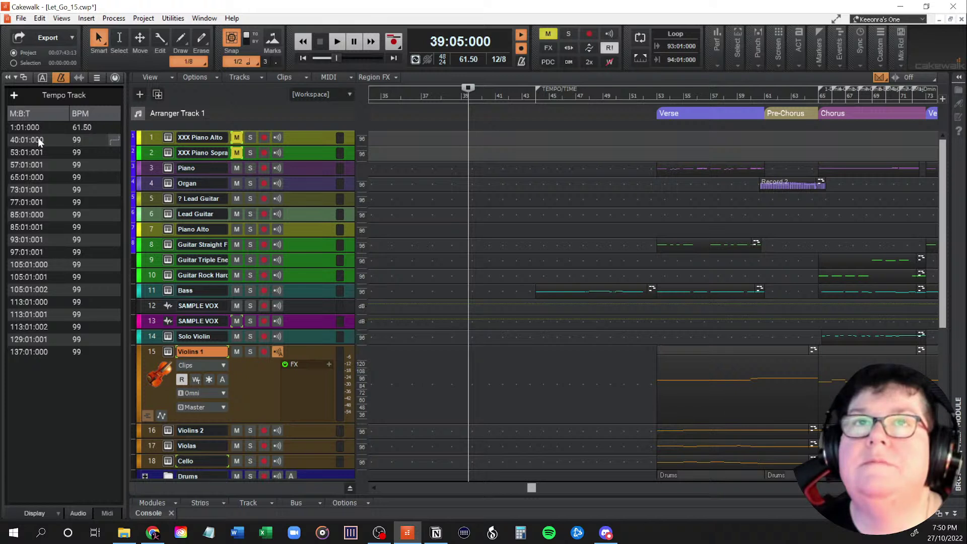
pyautogui.click(40, 141)
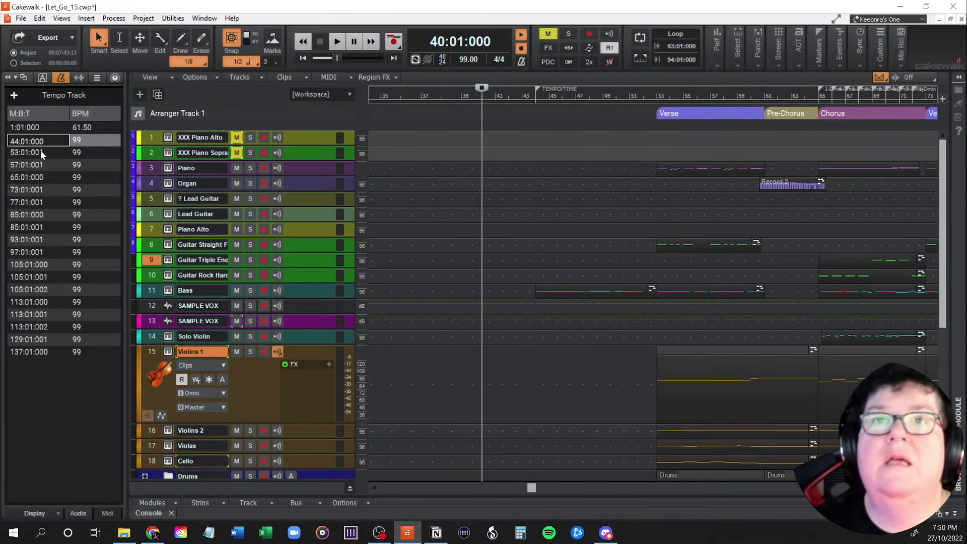
pyautogui.press('Return')
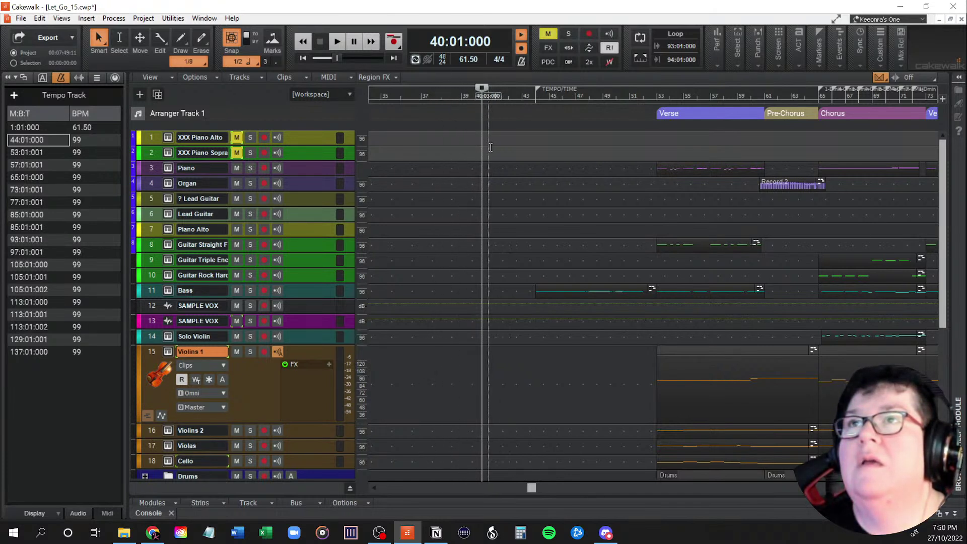
# Step: Place the playhead at several points between measures 37 and 44 to check the tempo and meter there
pyautogui.click(433, 148)
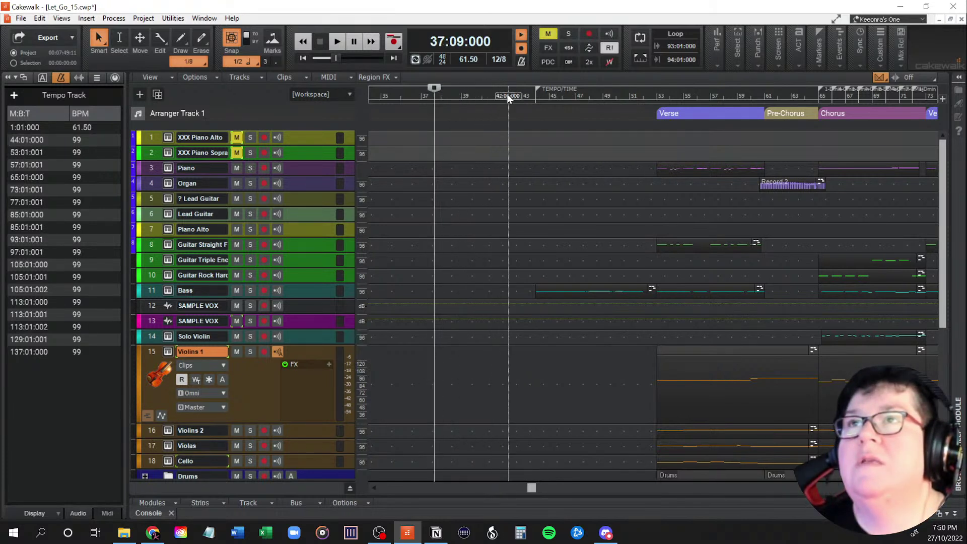
pyautogui.click(507, 94)
pyautogui.moveTo(508, 93)
pyautogui.mouseDown()
pyautogui.moveTo(455, 94)
pyautogui.moveTo(482, 96)
pyautogui.mouseUp()
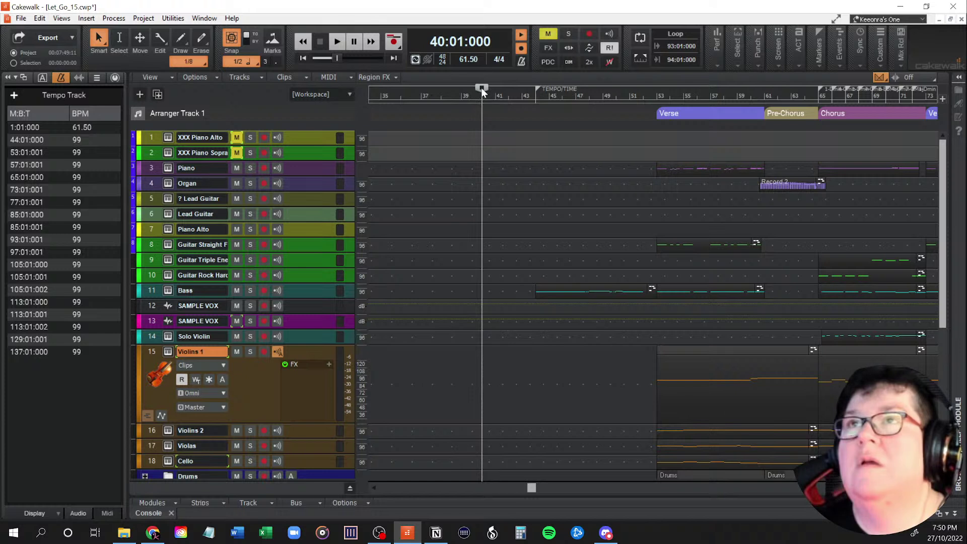
pyautogui.click(466, 95)
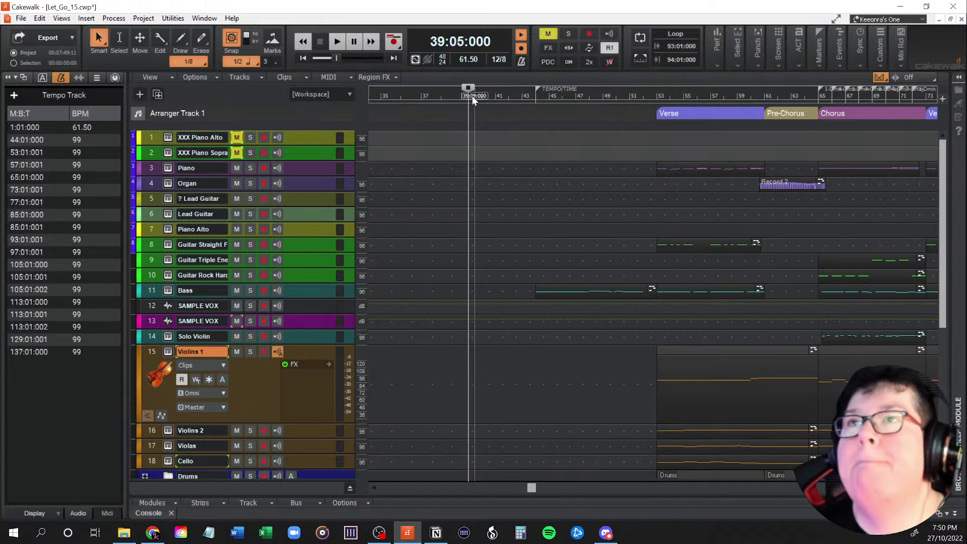
pyautogui.click(463, 96)
pyautogui.moveTo(464, 96); pyautogui.dragTo(483, 94)
pyautogui.click(496, 95)
pyautogui.click(470, 96)
pyautogui.click(500, 96)
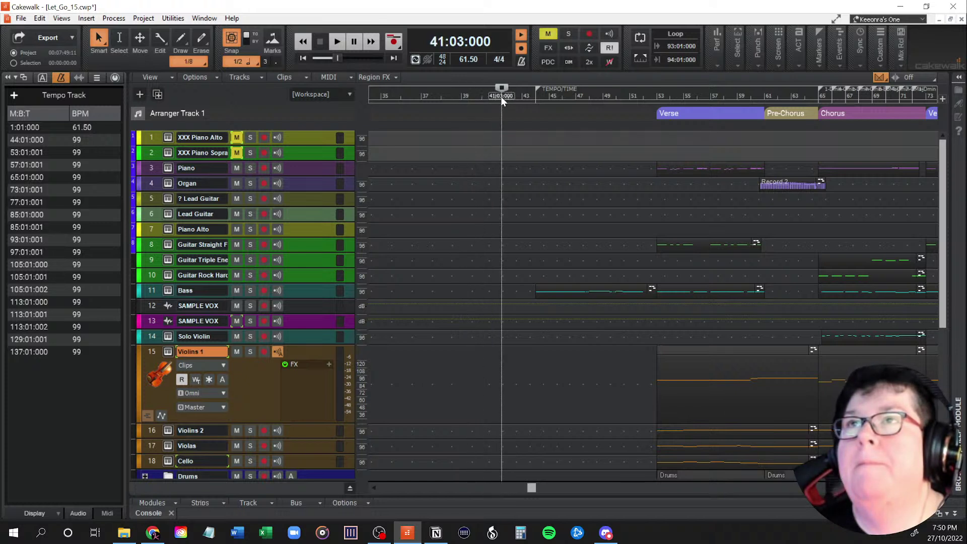
pyautogui.click(533, 95)
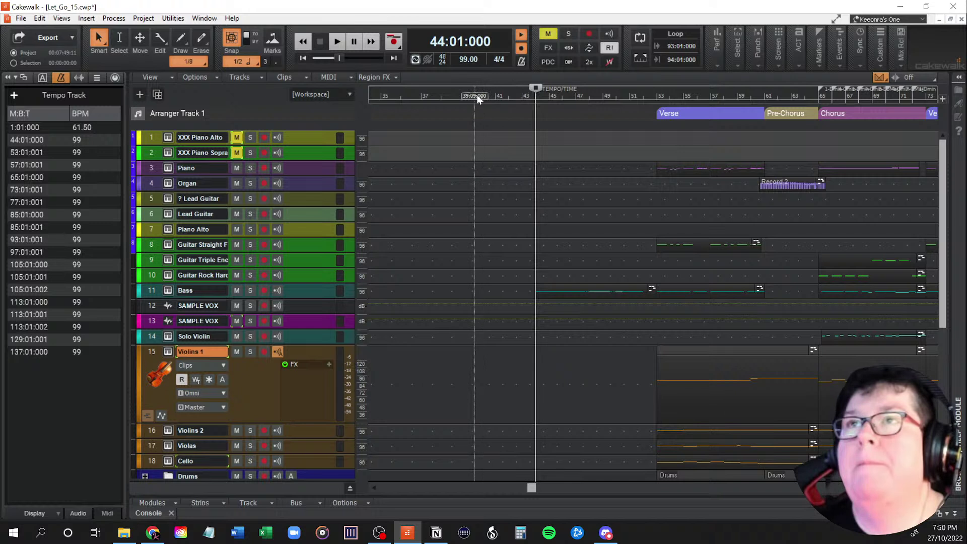
pyautogui.click(463, 95)
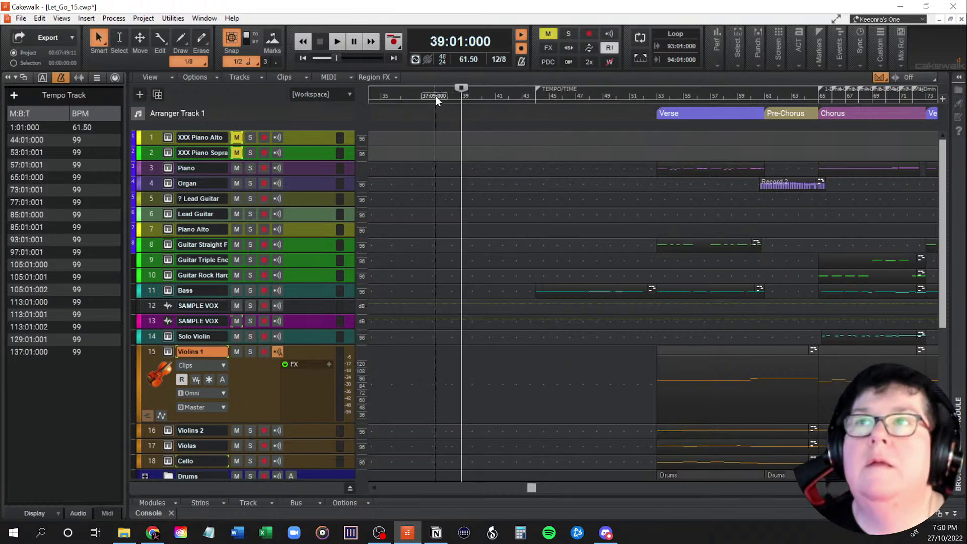
pyautogui.moveTo(464, 96); pyautogui.dragTo(544, 95)
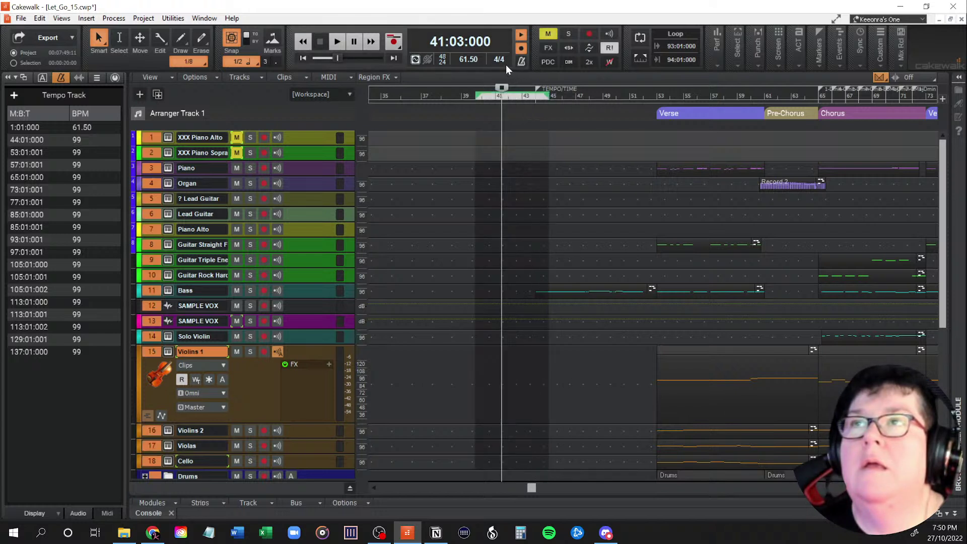
pyautogui.click(534, 224)
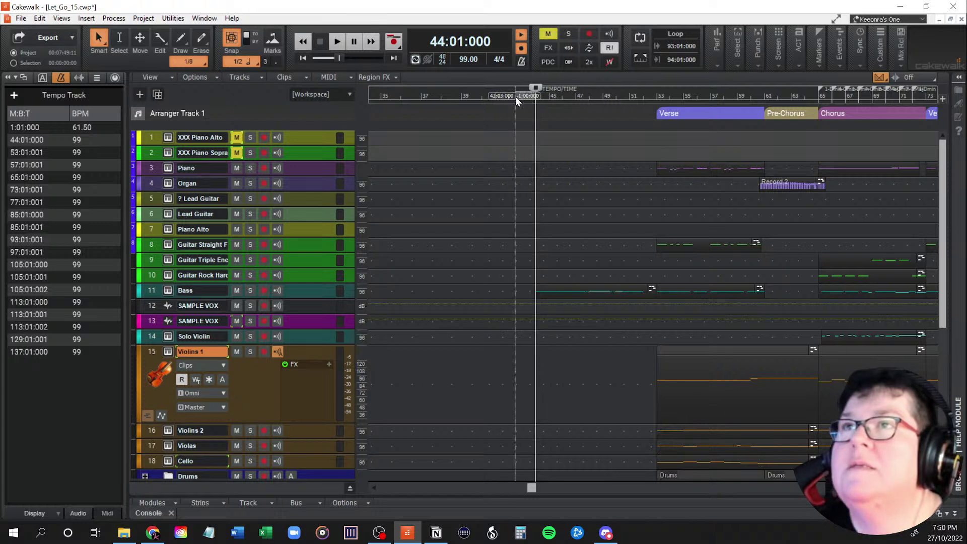
pyautogui.keyDown('shift'); pyautogui.click(481, 96); pyautogui.keyUp('shift')
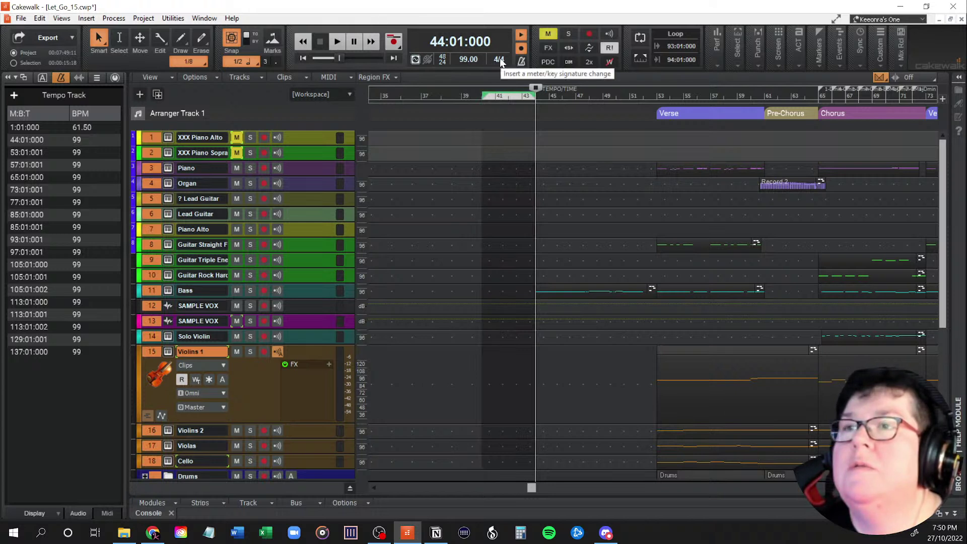
pyautogui.click(499, 59)
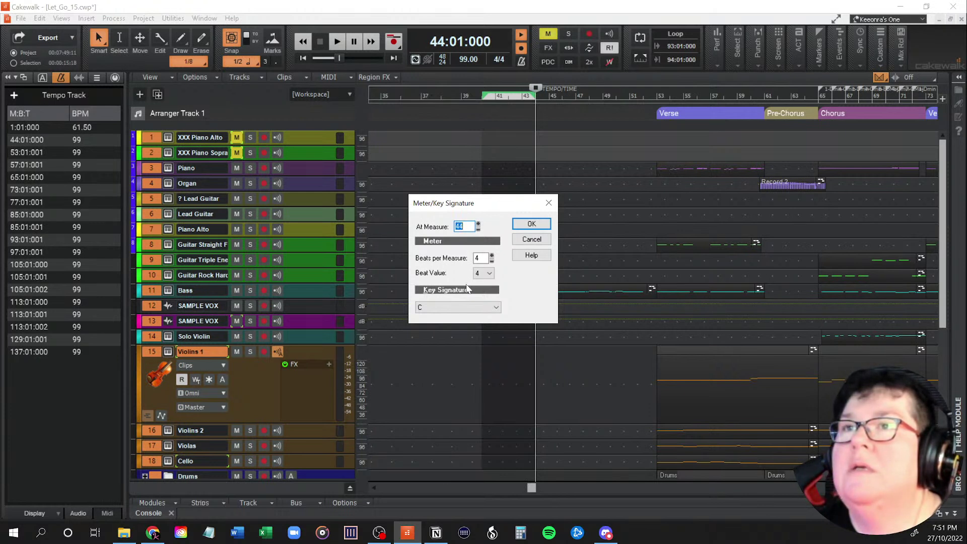
pyautogui.click(523, 241)
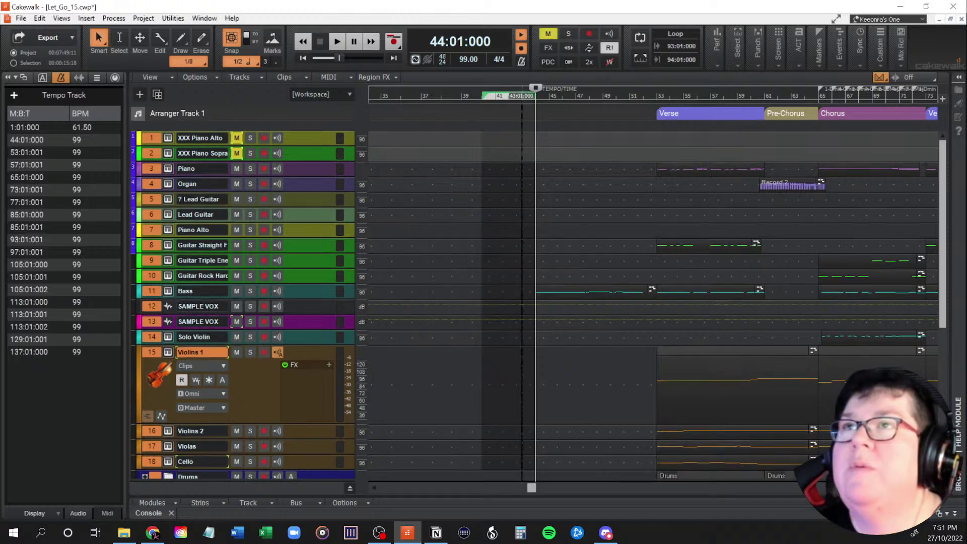
# Step: Insert a 12/8 meter change at measure 40
pyautogui.moveTo(536, 89); pyautogui.dragTo(480, 88)
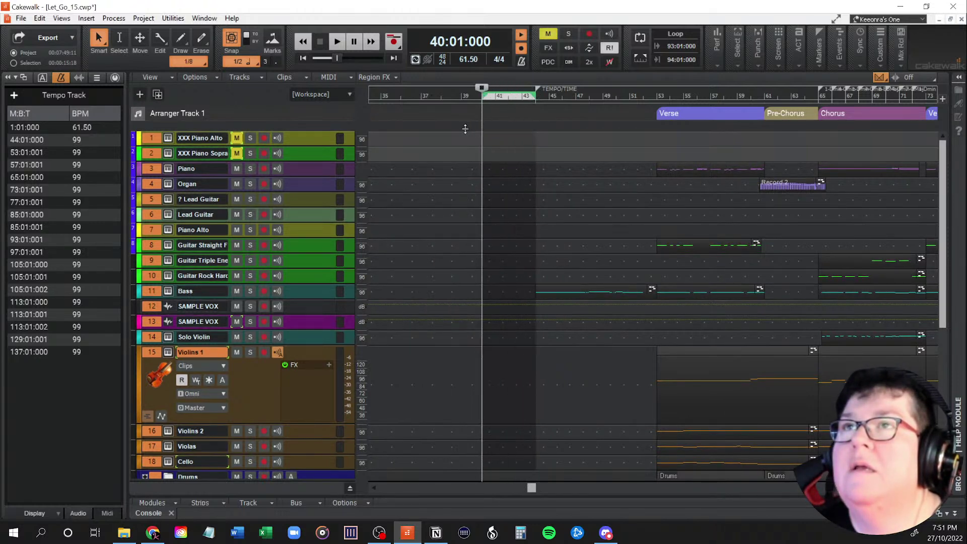
pyautogui.click(467, 91)
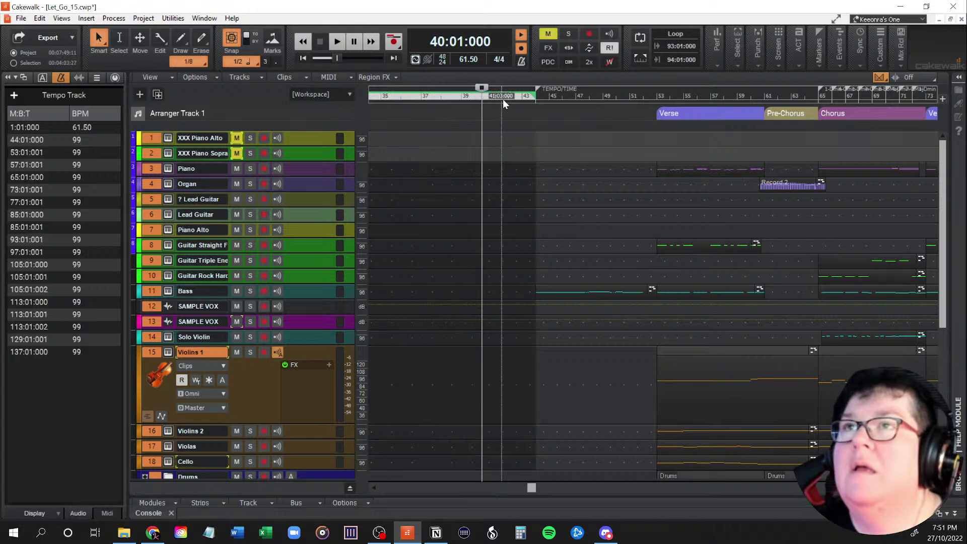
pyautogui.click(512, 156)
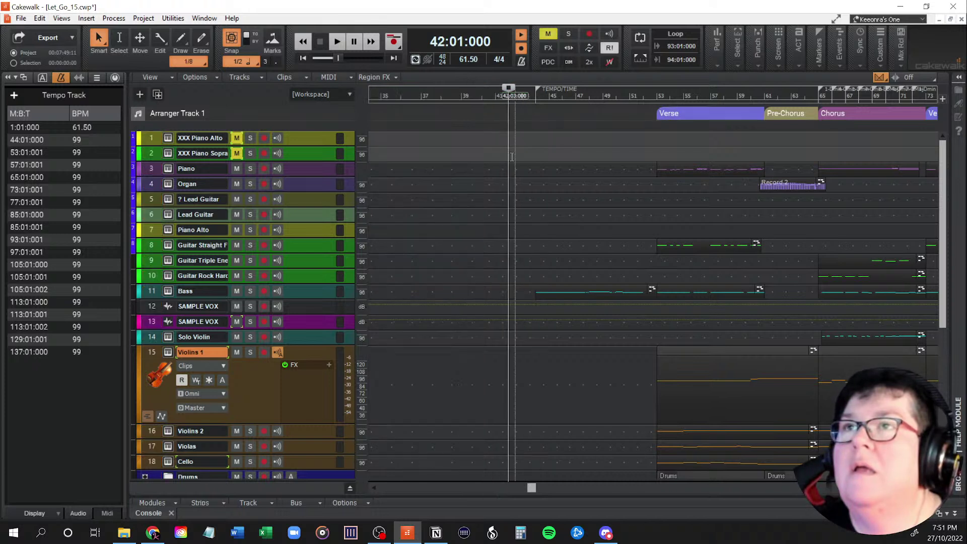
pyautogui.click(469, 95)
pyautogui.click(479, 96)
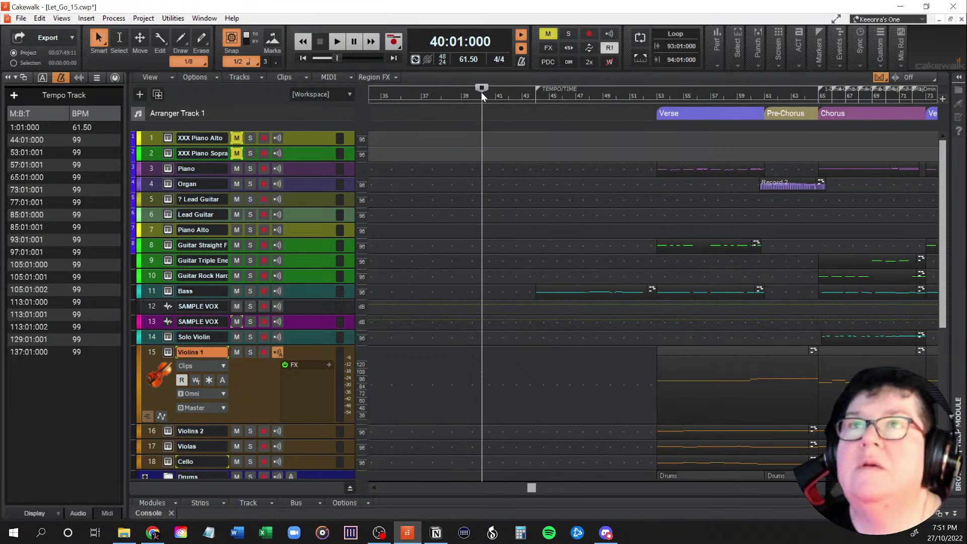
pyautogui.doubleClick(498, 59)
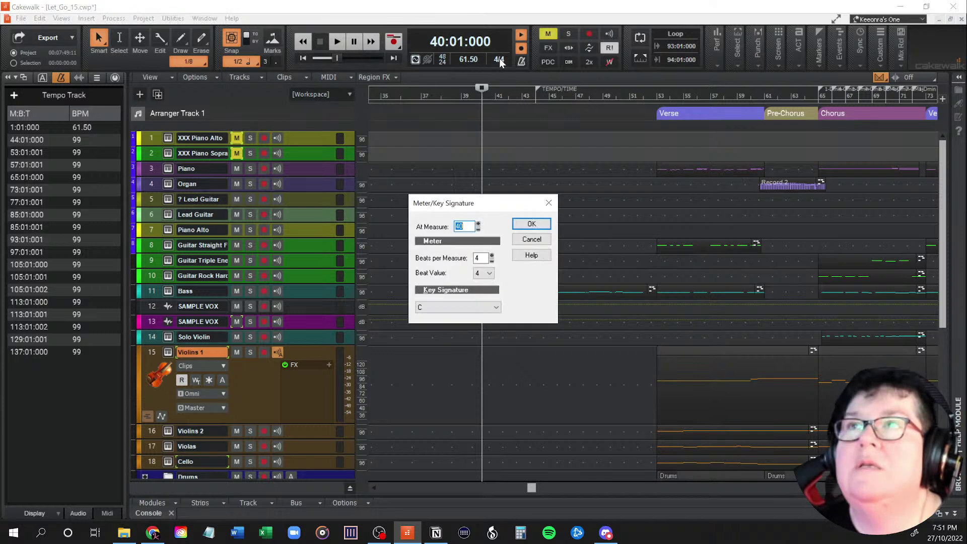
pyautogui.click(481, 258)
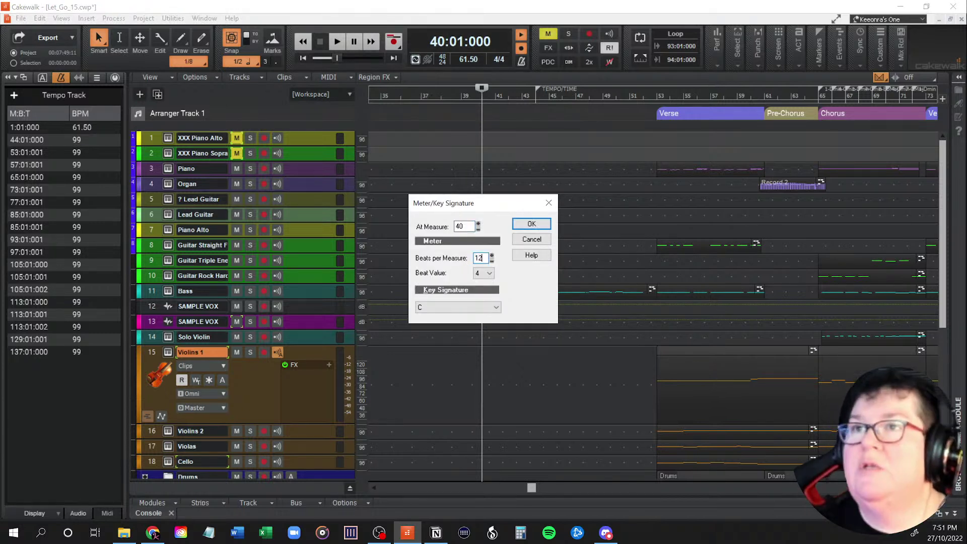
pyautogui.click(488, 273)
pyautogui.click(485, 305)
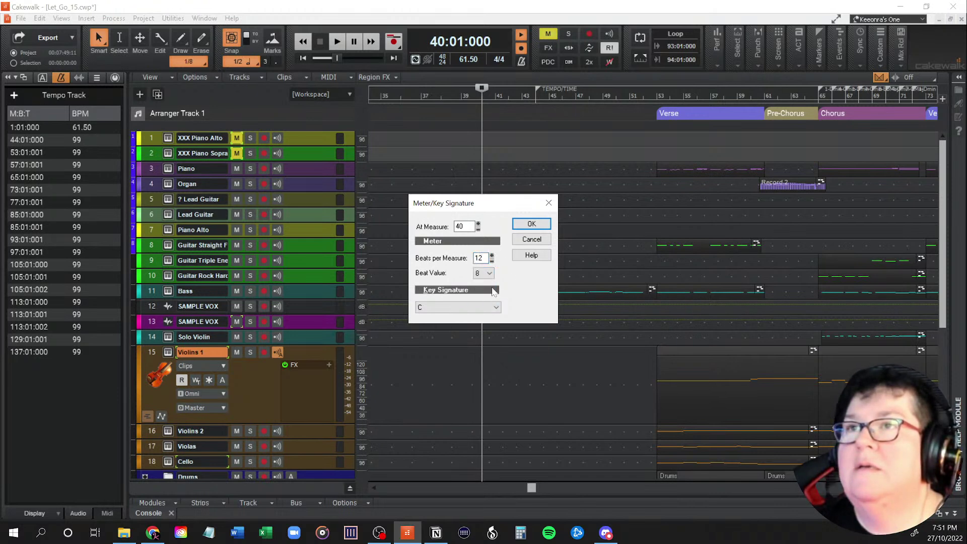
pyautogui.click(532, 224)
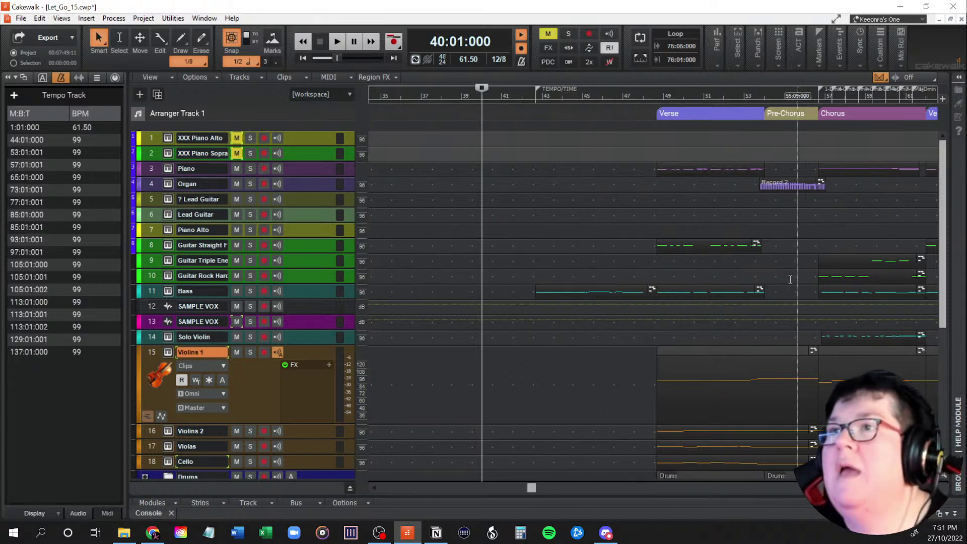
# Step: Try shifting the bass clip before the first Verse about two measures earlier and place the playhead at the Verse's start
pyautogui.click(563, 290)
pyautogui.moveTo(563, 290); pyautogui.dragTo(530, 294)
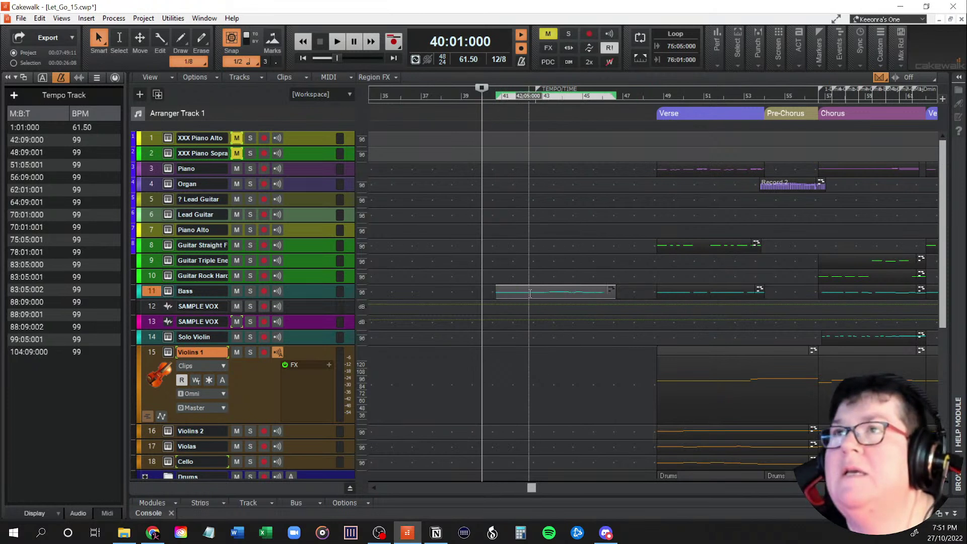
pyautogui.click(655, 219)
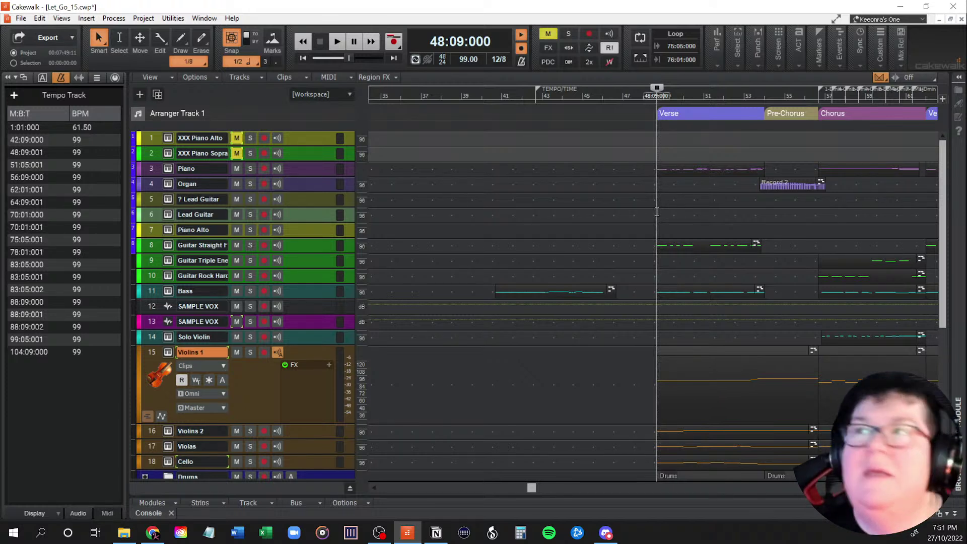
# Step: Undo the last bass clip move, the 12/8 meter change and the tempo change's move, and check measures 43, 44 and 53
pyautogui.hotkey('ctrl', 'z')
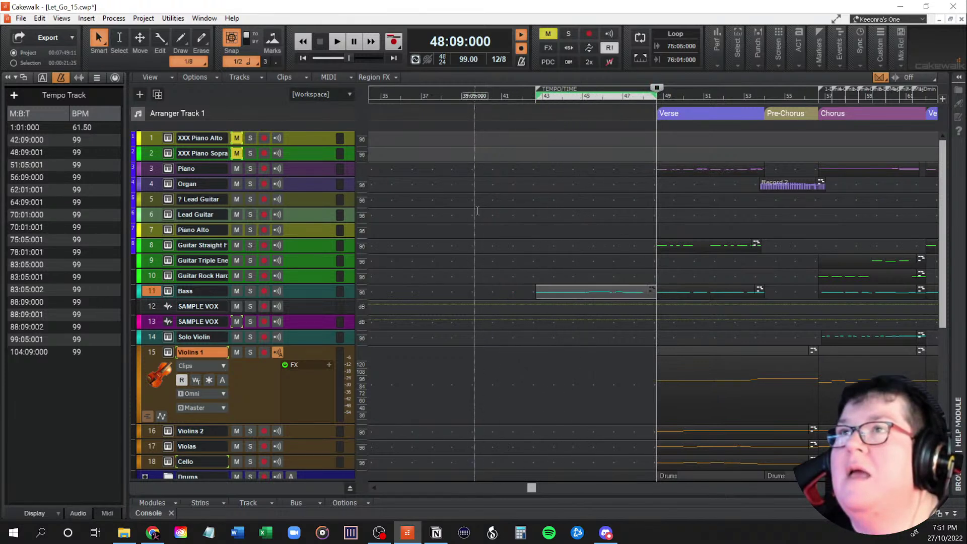
pyautogui.hotkey('ctrl', 'z')
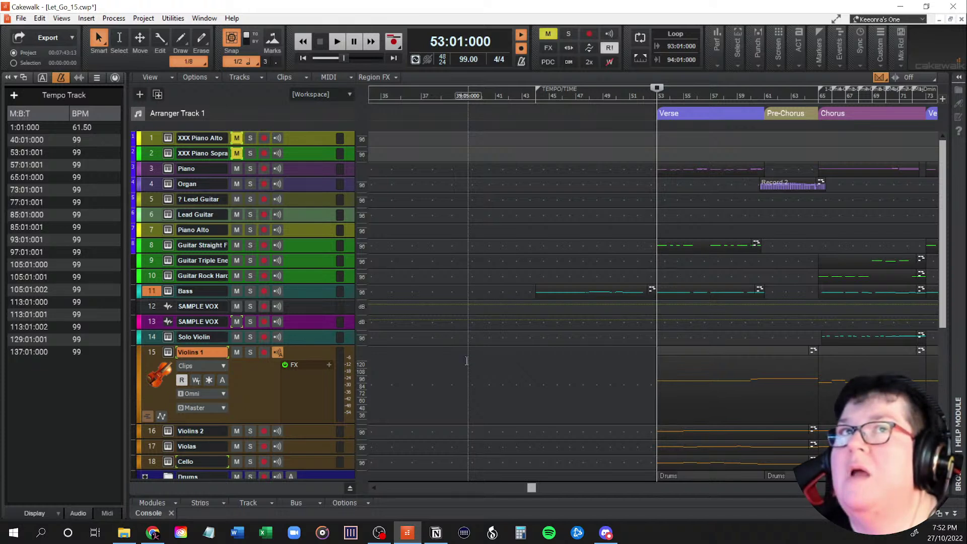
pyautogui.click(521, 231)
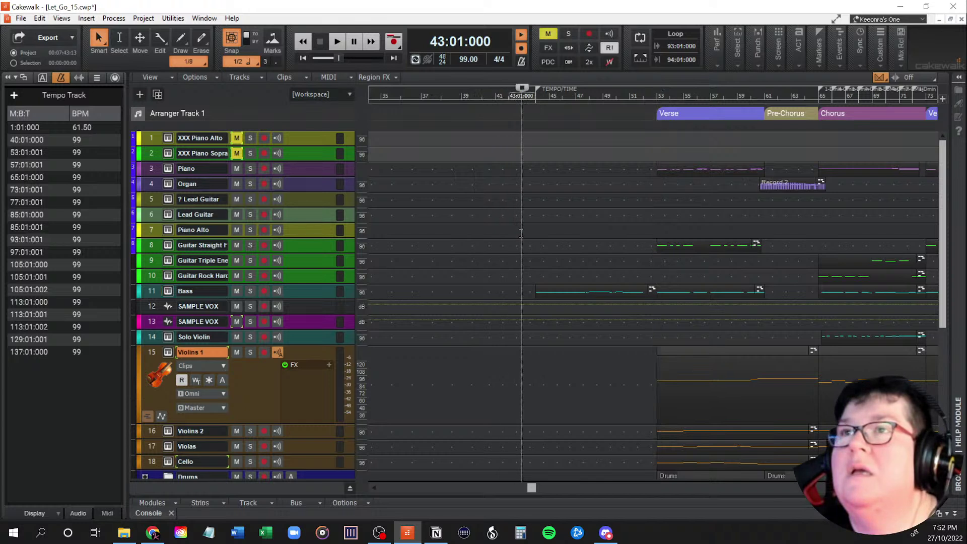
pyautogui.click(536, 278)
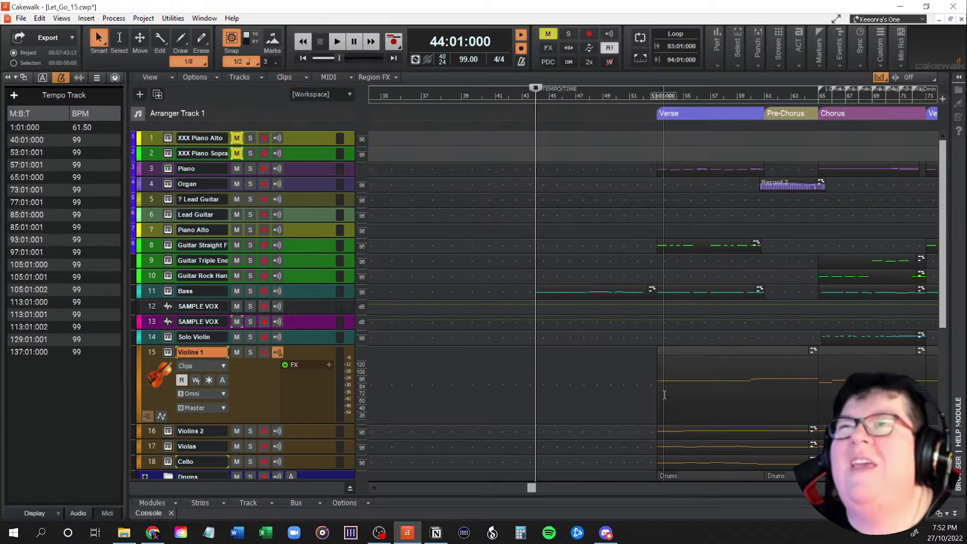
pyautogui.click(656, 176)
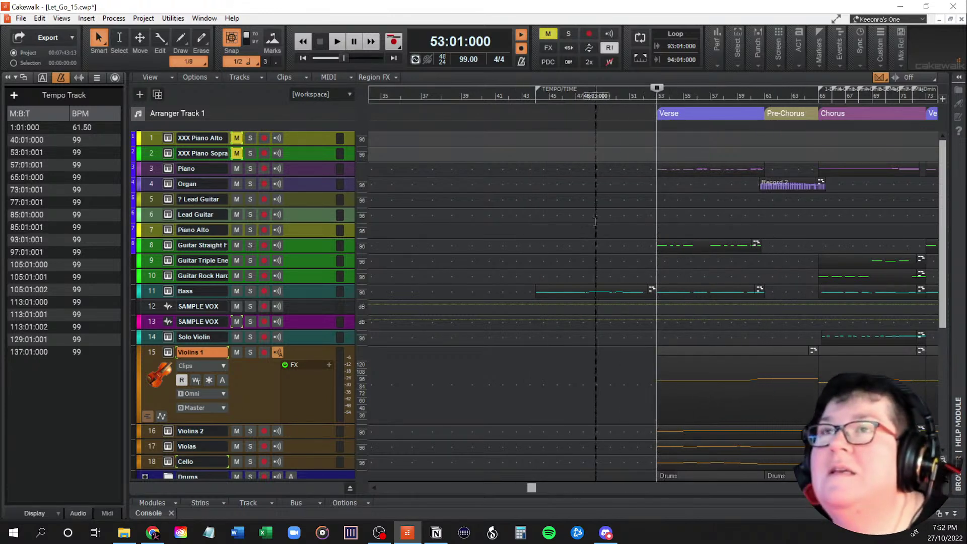
# Step: Undo the earlier moves of the bass clip and TEMPO/TIME marker so both start at measure 40, continuing back through older edits
pyautogui.hotkey('ctrl', 'z')
pyautogui.hotkey('ctrl', 'z')
pyautogui.hotkey('ctrl', 'z')
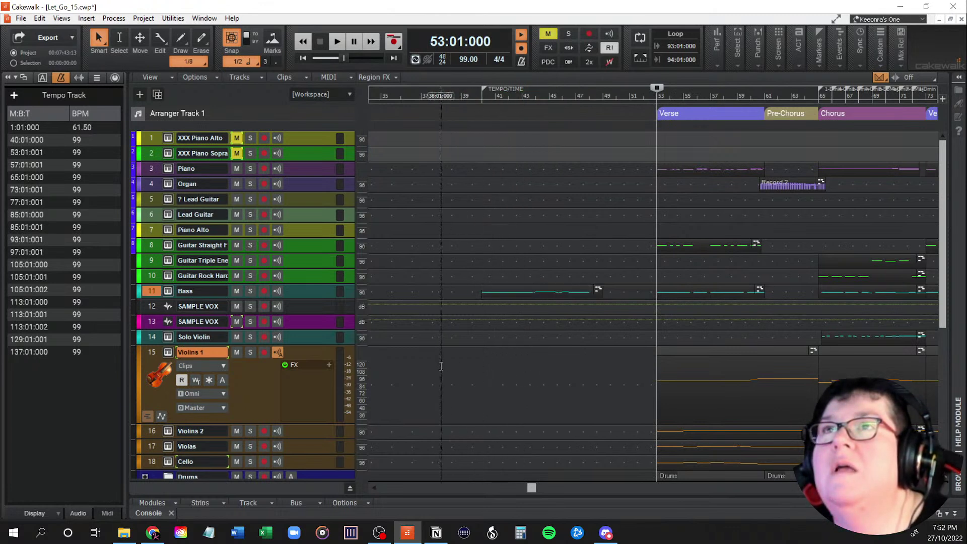
pyautogui.hotkey('ctrl', 'z')
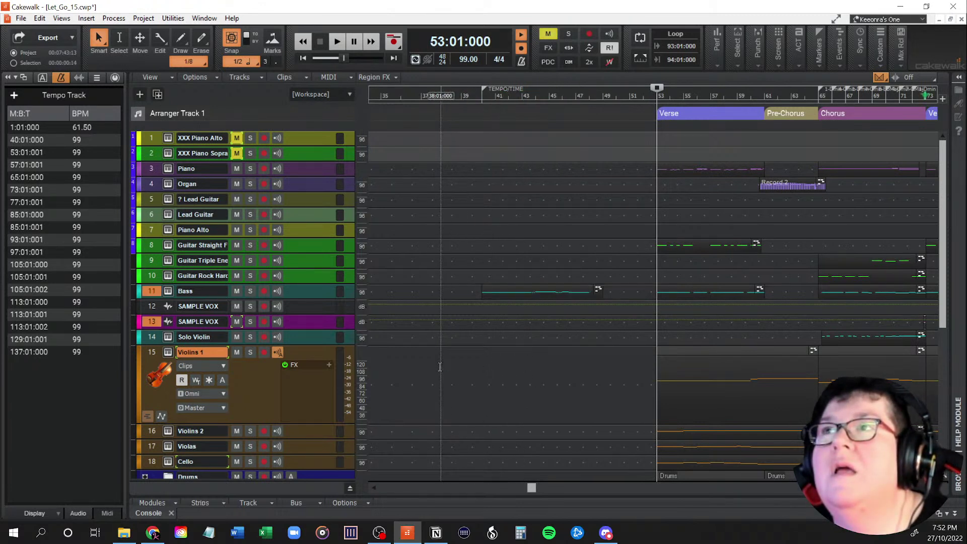
pyautogui.hotkey('ctrl', 'z')
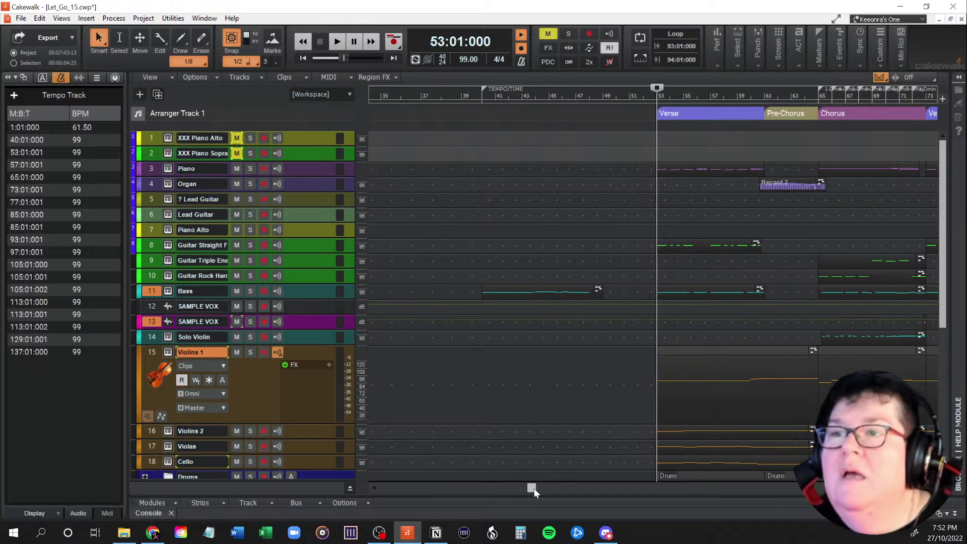
# Step: Redo the undone deletions, including the SAMPLE VOX clip around measure 125 in the Chorus after the Bridge
pyautogui.click(39, 18)
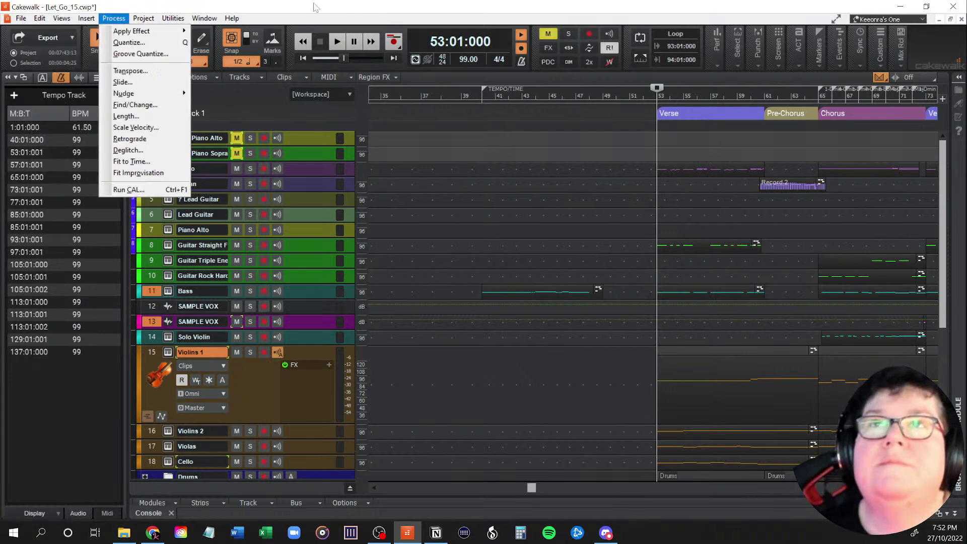
pyautogui.click(362, 4)
pyautogui.moveTo(532, 490); pyautogui.dragTo(744, 511)
pyautogui.click(40, 18)
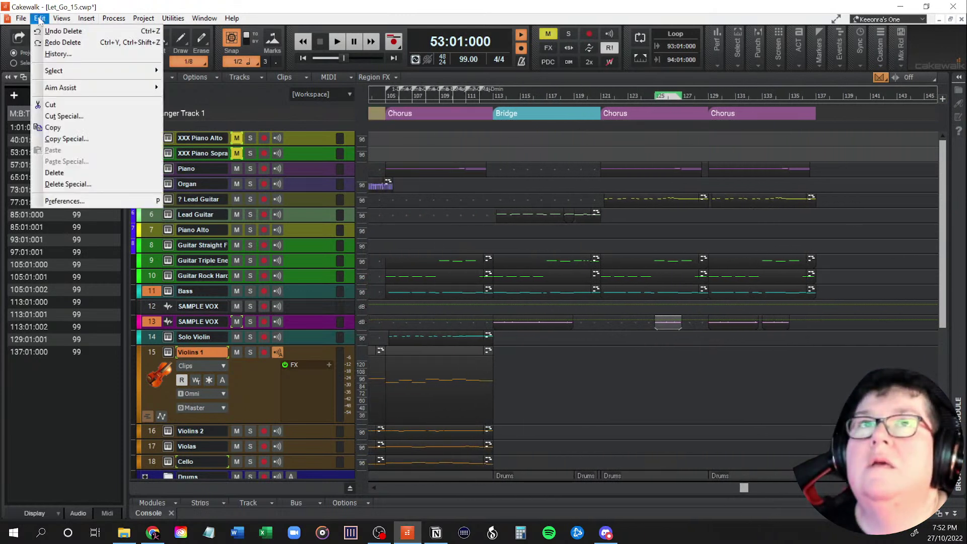
pyautogui.click(46, 43)
pyautogui.click(39, 21)
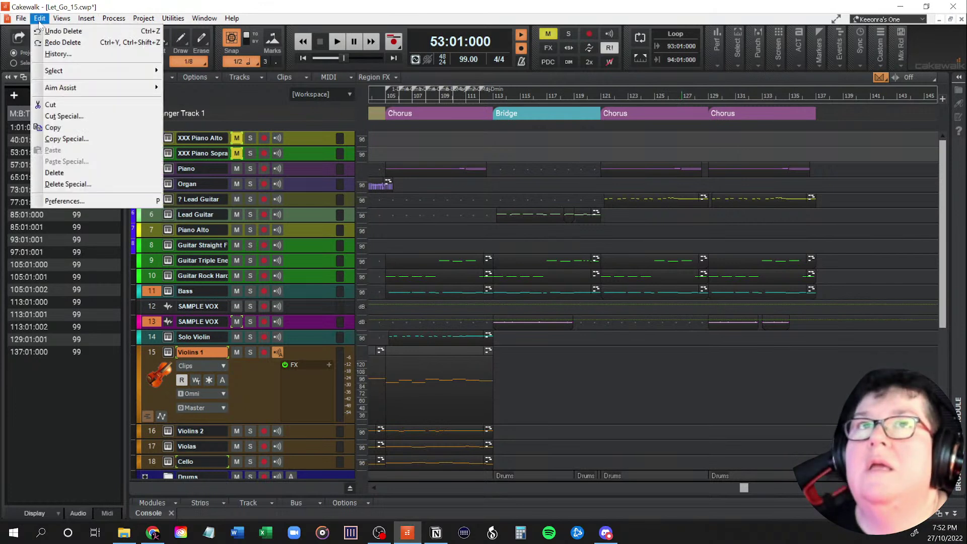
pyautogui.click(45, 41)
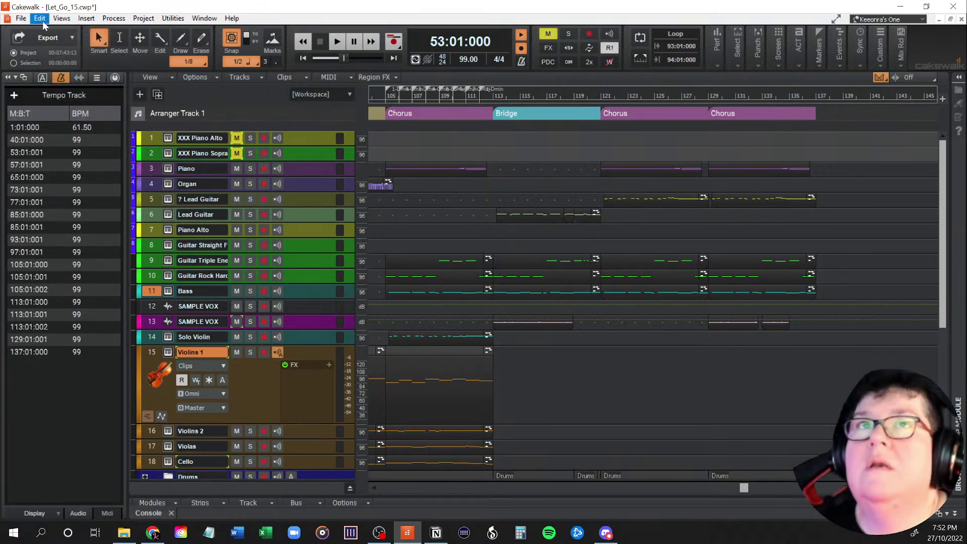
# Step: Redo the undone pastes of the string clips in the two Choruses after the Bridge, leaving the drag move undone
pyautogui.click(42, 19)
pyautogui.click(47, 43)
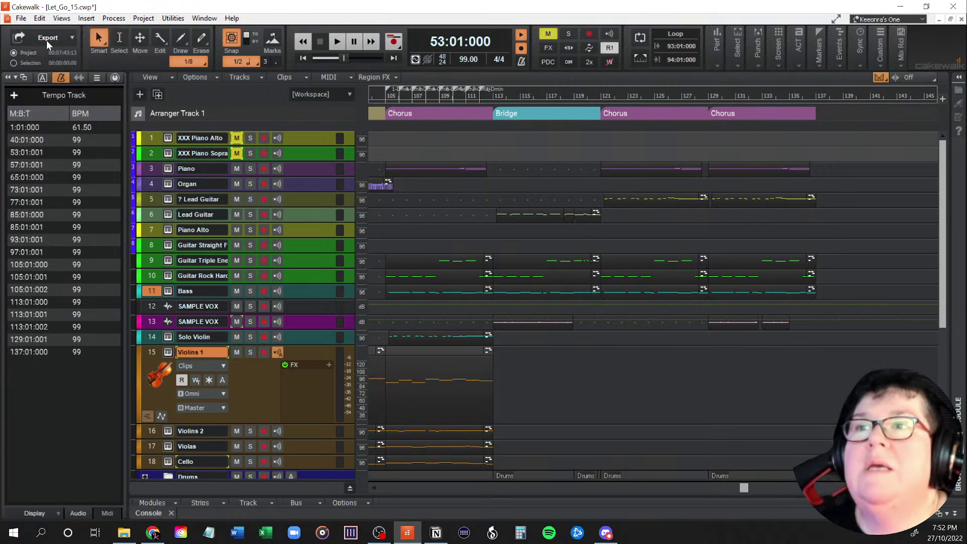
pyautogui.click(40, 20)
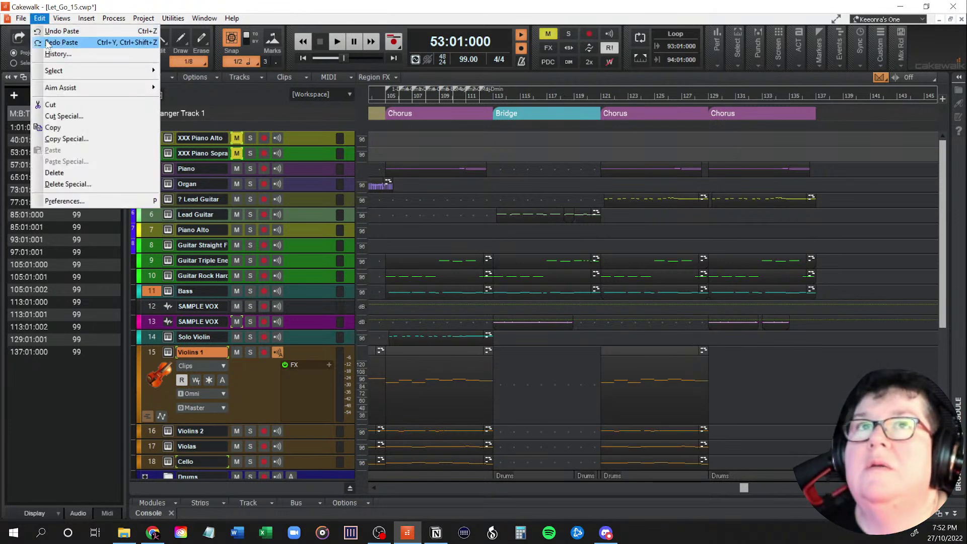
pyautogui.click(48, 43)
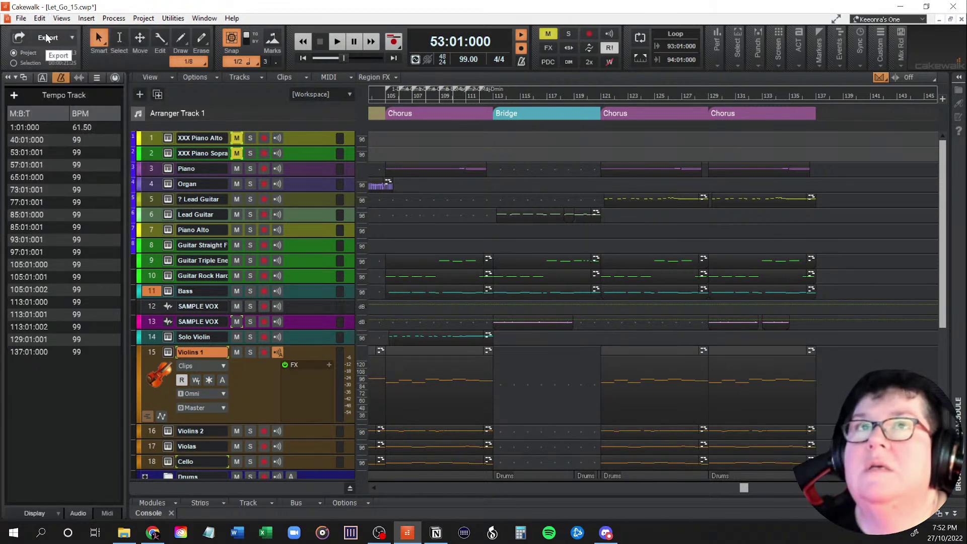
pyautogui.click(40, 19)
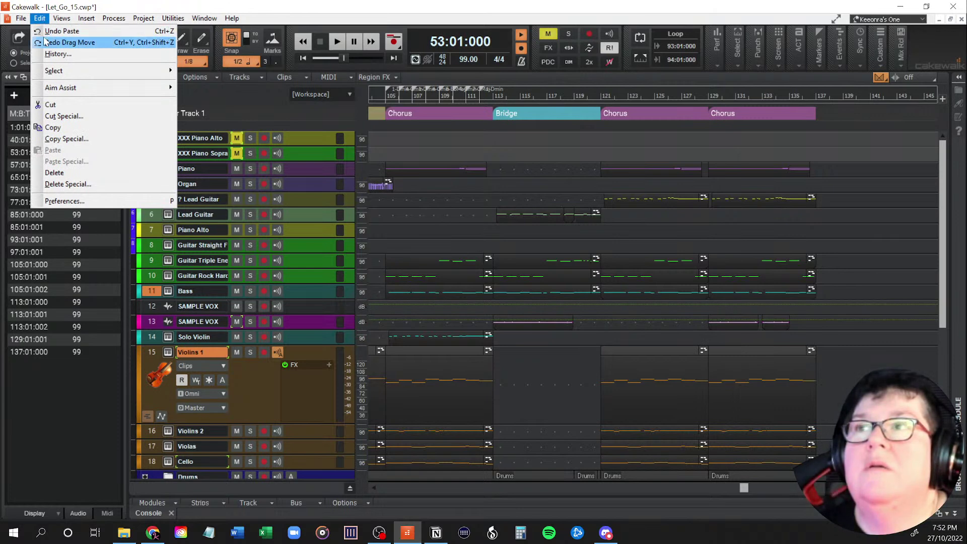
pyautogui.click(807, 505)
# Step: Place the playhead at several points between measures 37 and 53 to check the tempo and meter there
pyautogui.moveTo(748, 488); pyautogui.dragTo(528, 498)
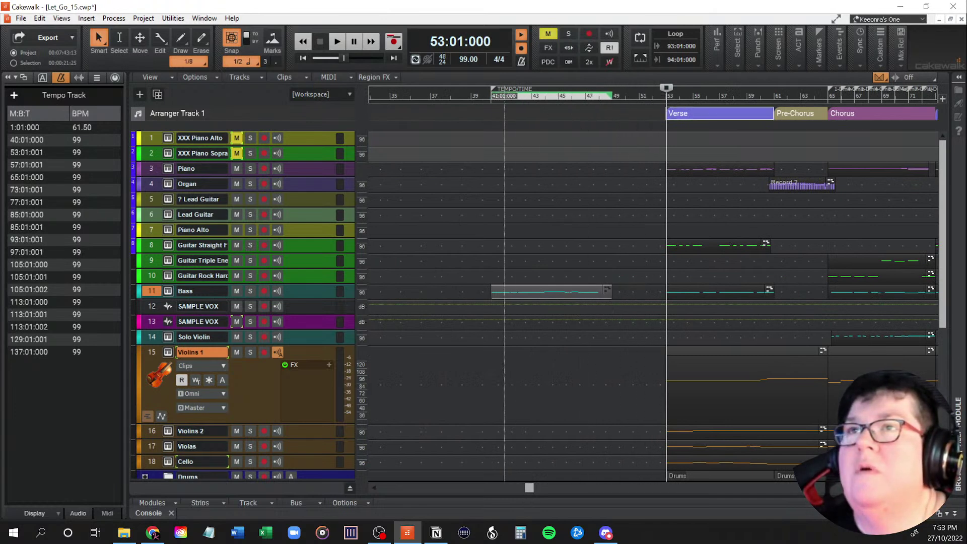
pyautogui.click(546, 189)
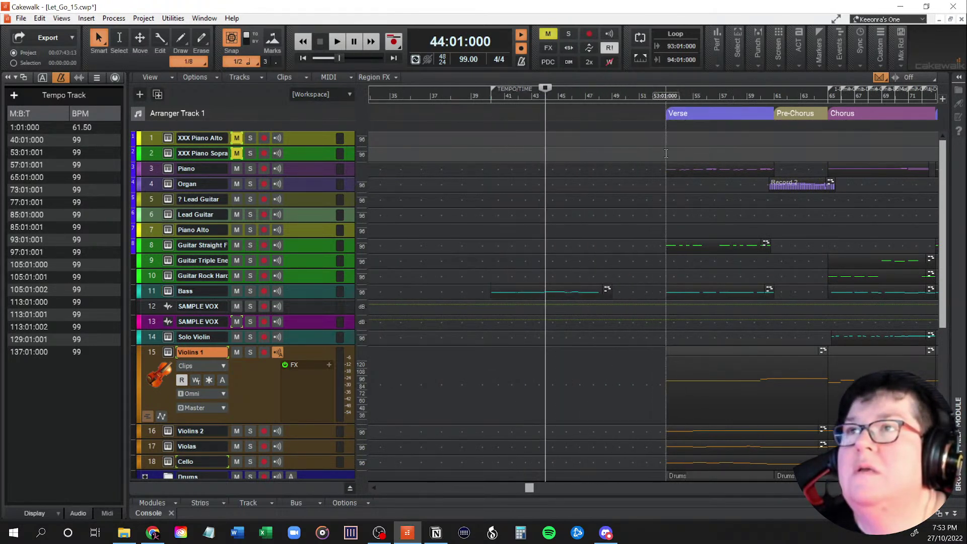
pyautogui.click(665, 191)
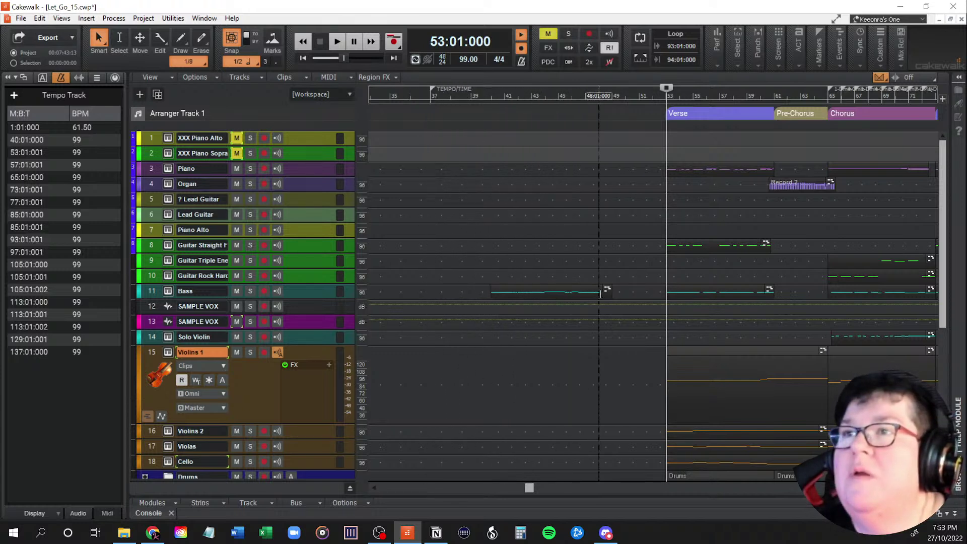
pyautogui.click(636, 296)
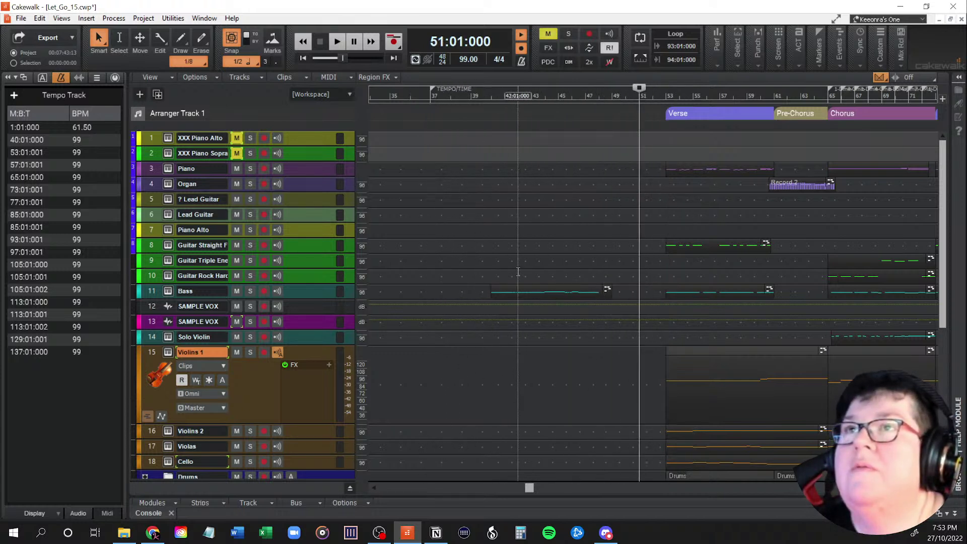
pyautogui.click(518, 275)
pyautogui.click(437, 276)
pyautogui.click(472, 220)
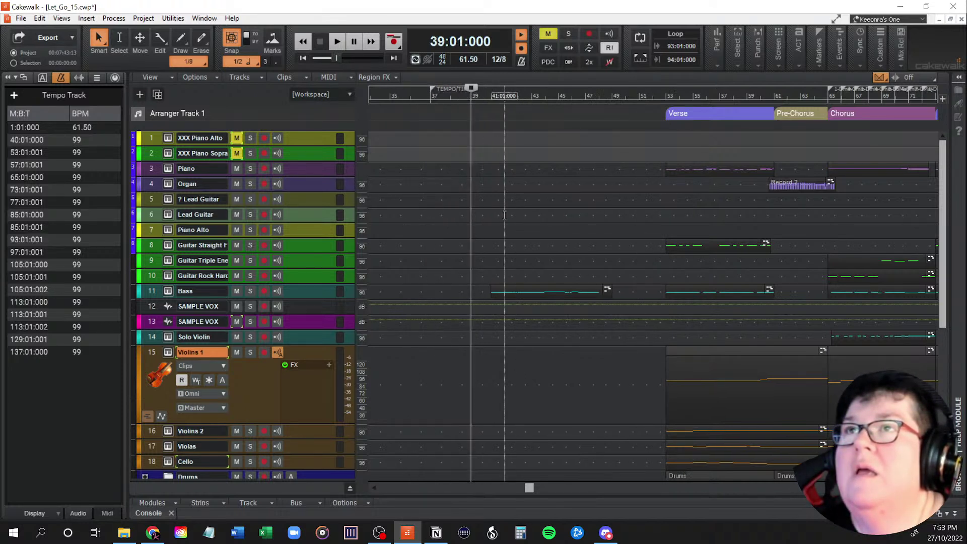
pyautogui.click(504, 215)
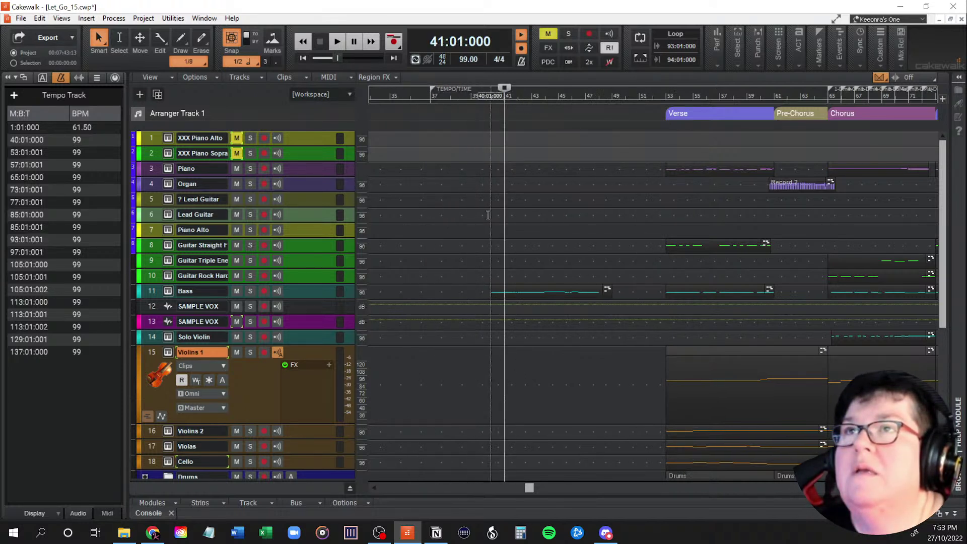
pyautogui.click(488, 215)
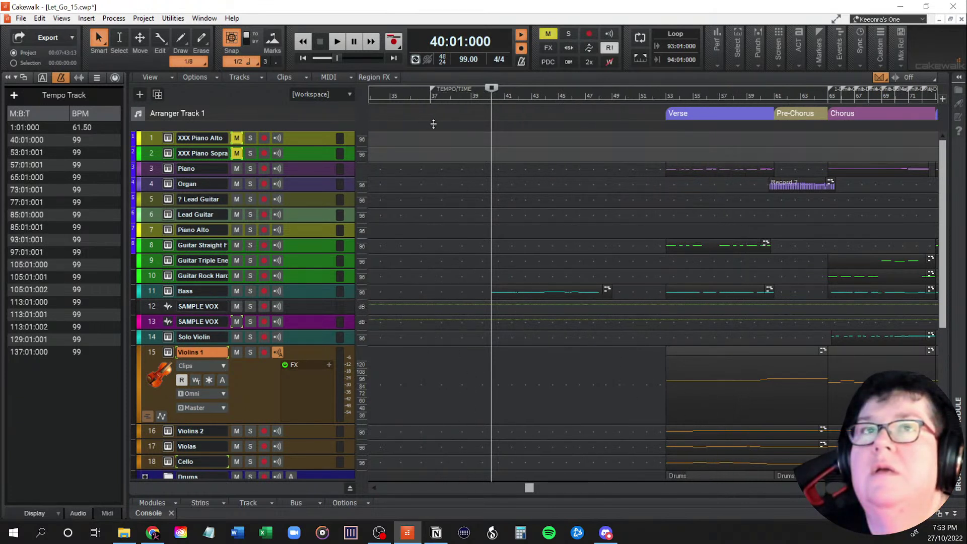
# Step: Collapse the inspector and reopen it on the tempo track's list
pyautogui.click(60, 79)
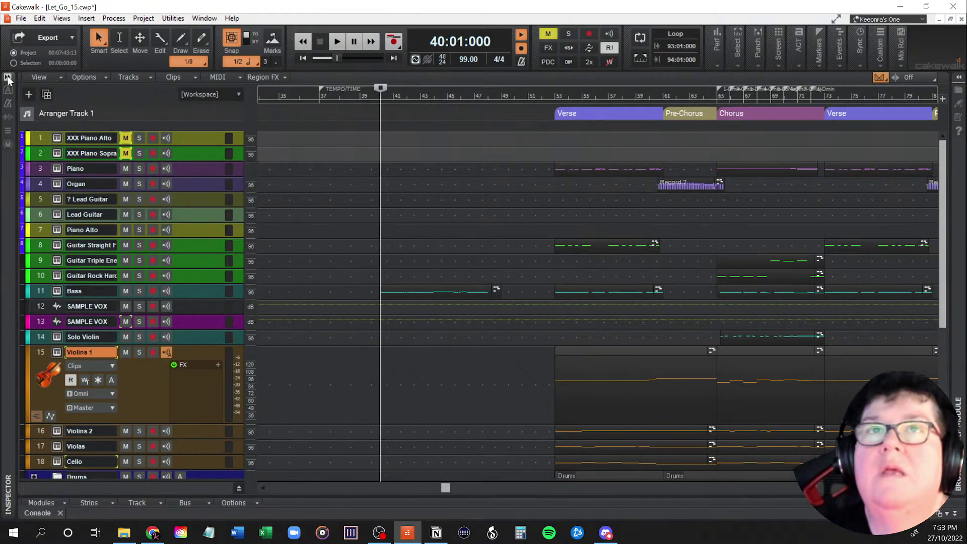
pyautogui.click(7, 77)
pyautogui.click(61, 76)
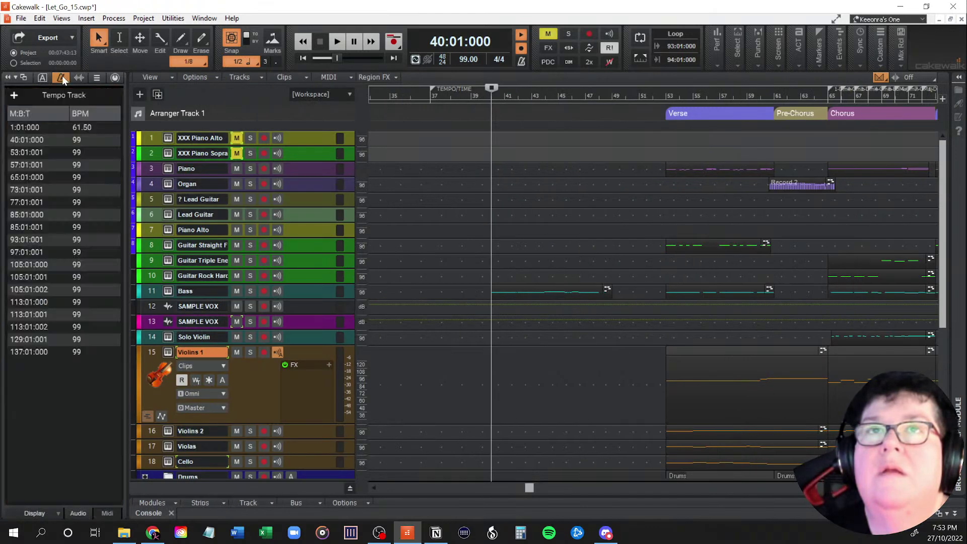
# Step: Go to the tempo entries at measures 1 and 40 to compare them, then show the arranger sections in the inspector
pyautogui.click(51, 128)
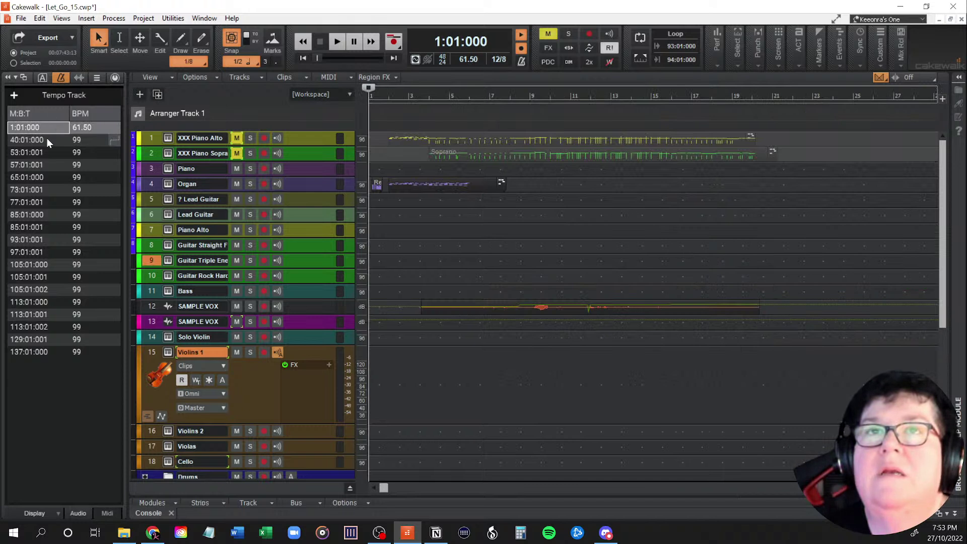
pyautogui.click(47, 140)
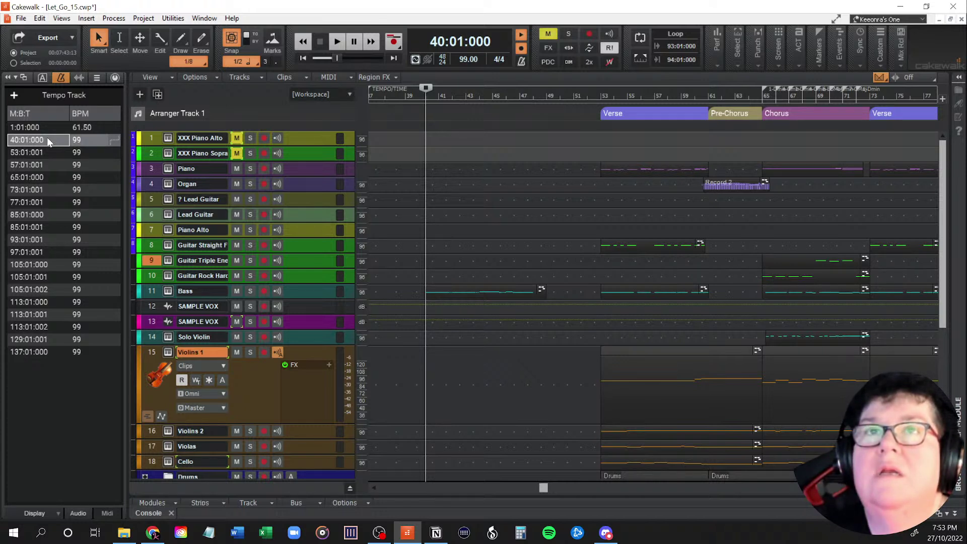
pyautogui.click(43, 78)
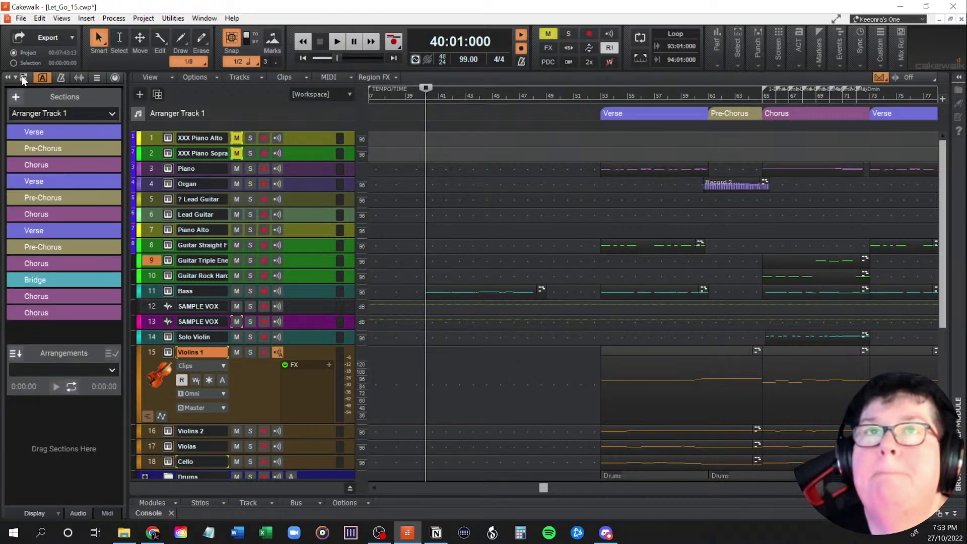
# Step: Collapse the inspector and move the bass intro clip to start at measure 44, directly before the first Verse
pyautogui.click(9, 77)
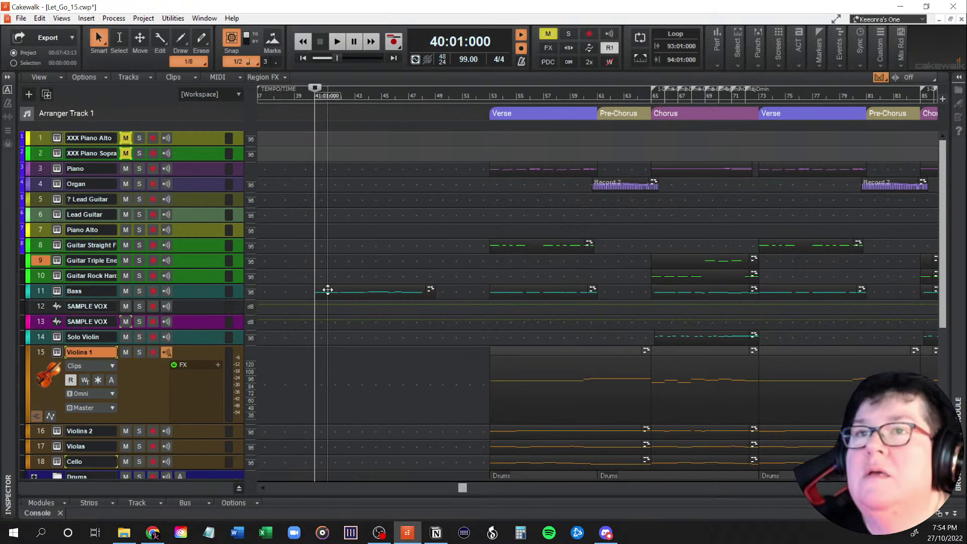
pyautogui.moveTo(328, 290); pyautogui.dragTo(379, 291)
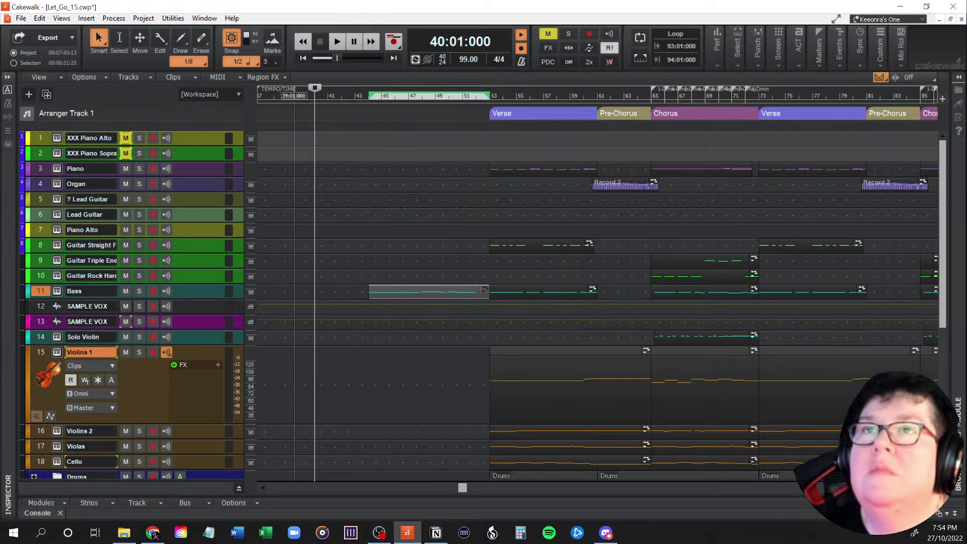
# Step: Play briefly from measure 38 and place the playhead at points between measures 39 and 42 to check the tempo and meter
pyautogui.click(289, 180)
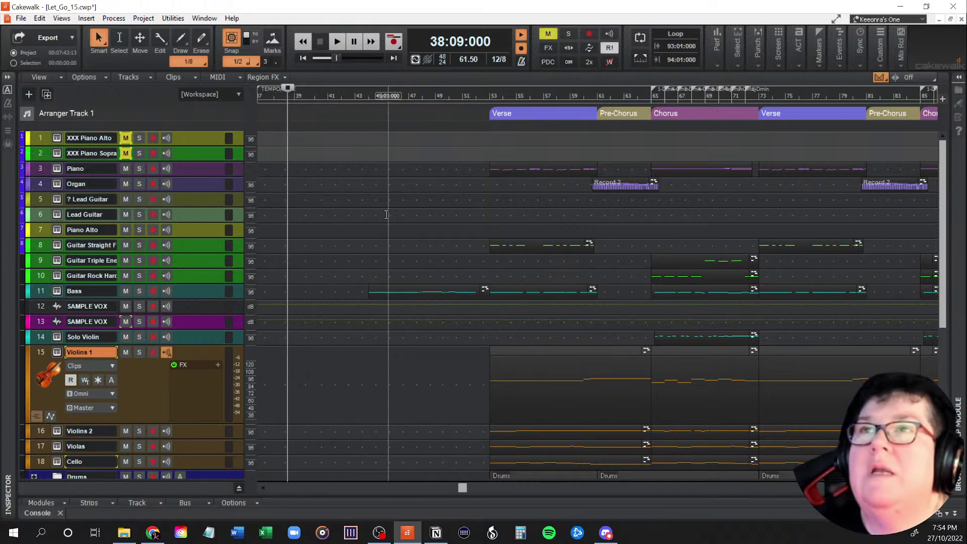
pyautogui.press('space')
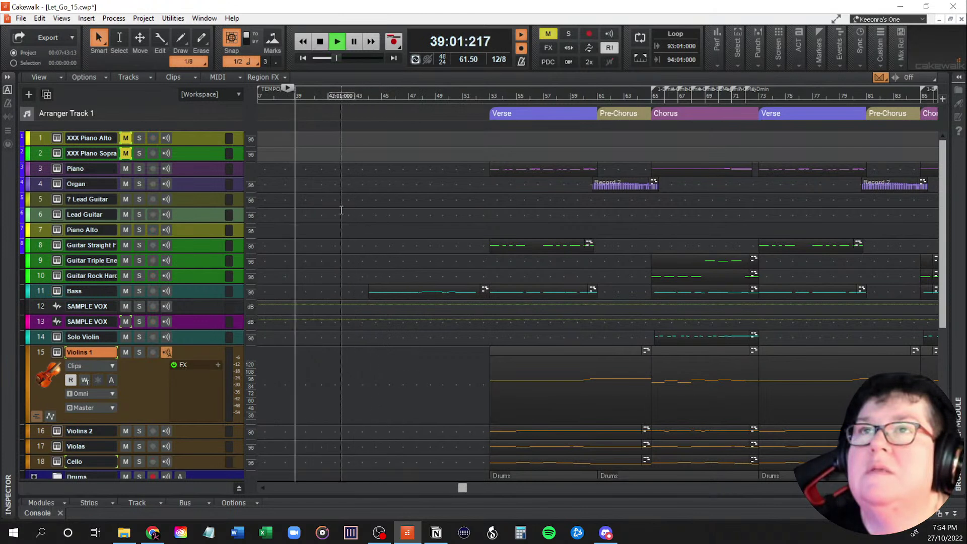
pyautogui.press('space')
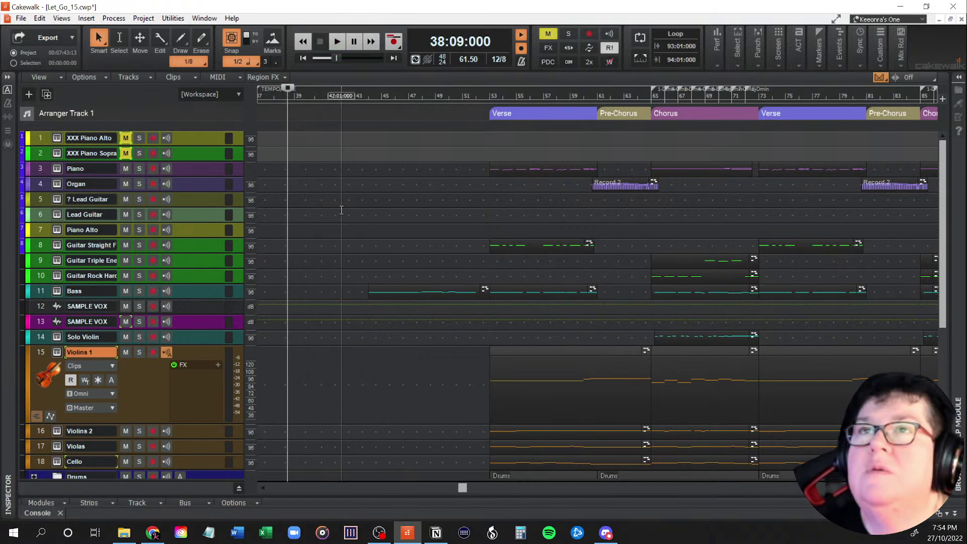
pyautogui.click(348, 211)
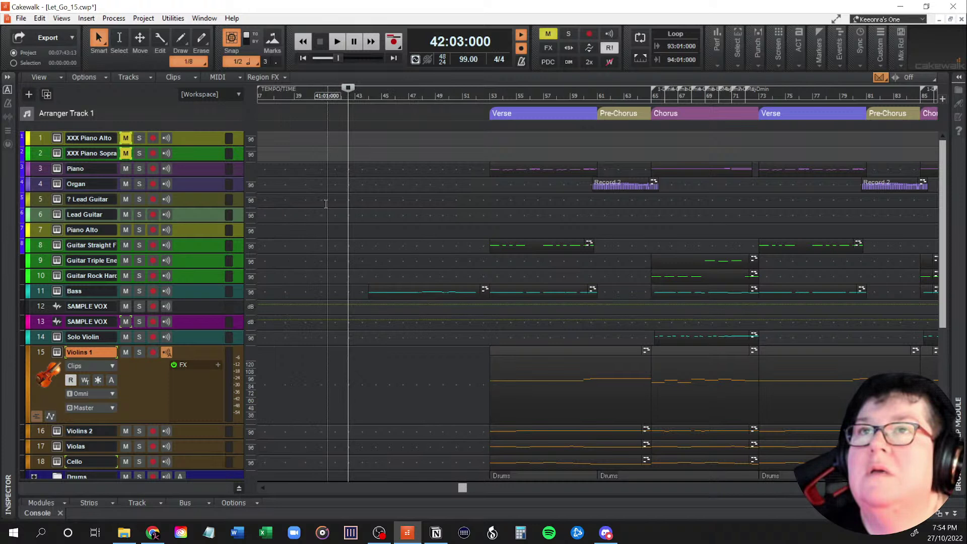
pyautogui.click(327, 204)
pyautogui.click(316, 207)
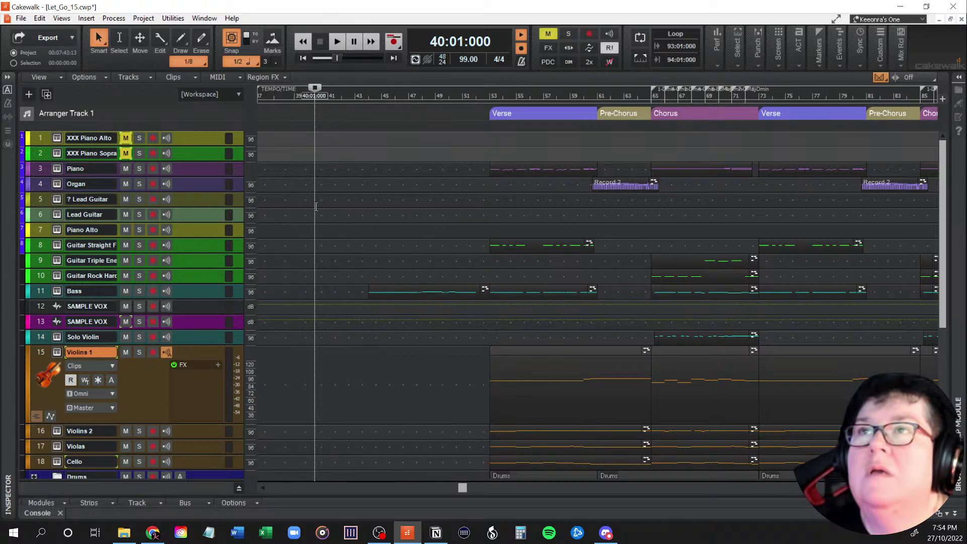
pyautogui.click(300, 206)
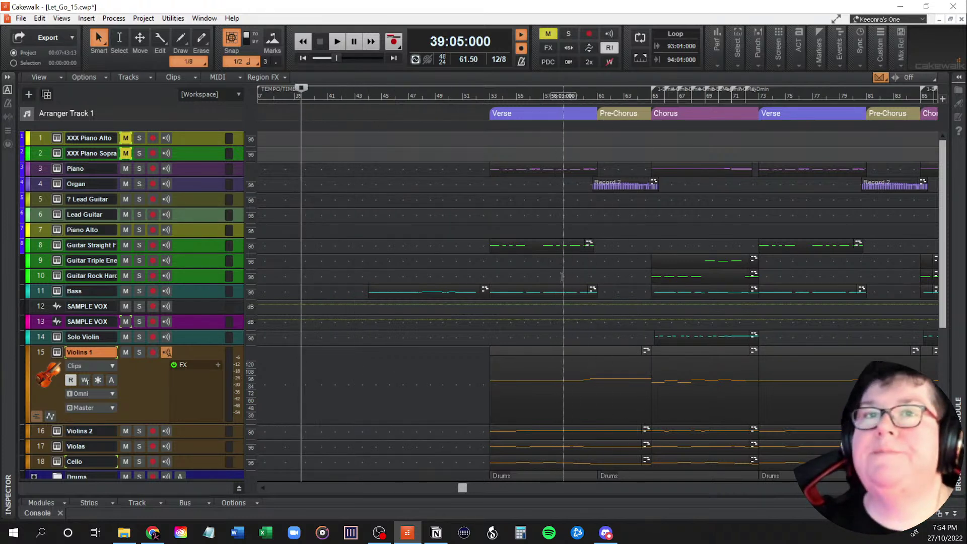
# Step: Look at the metronome's record count-in settings and leave them without applying changes
pyautogui.rightClick(521, 62)
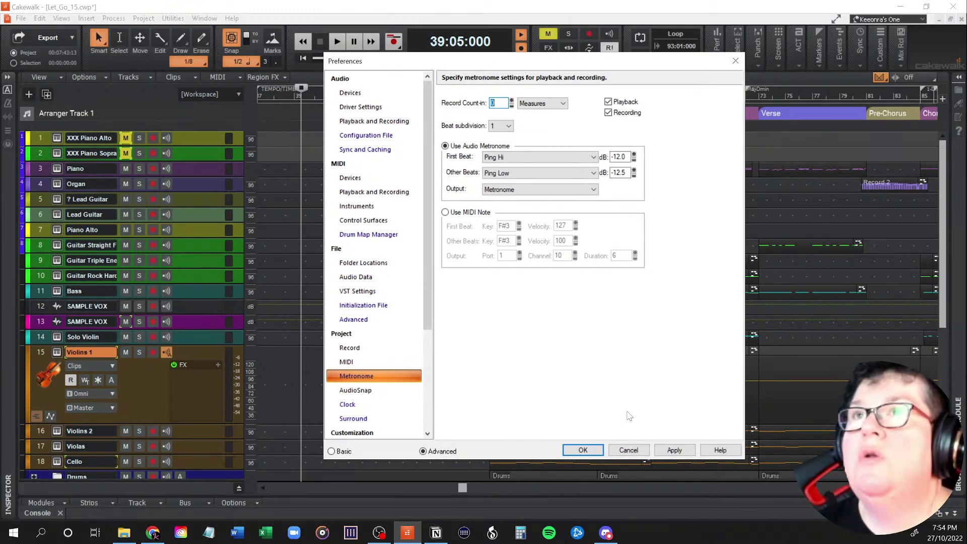
pyautogui.click(635, 451)
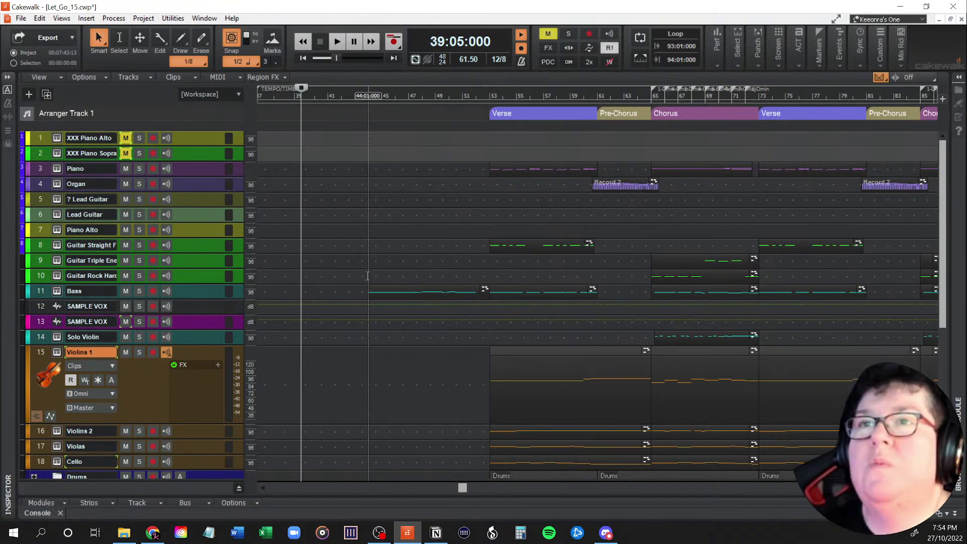
# Step: Place the playhead at measure 44, select the Organ track and play the bass intro from there
pyautogui.click(368, 275)
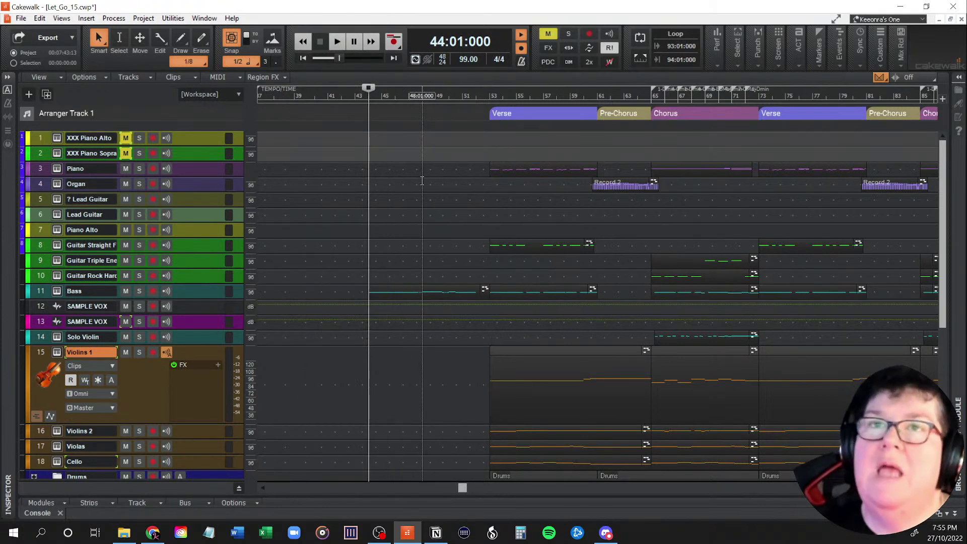
pyautogui.click(195, 183)
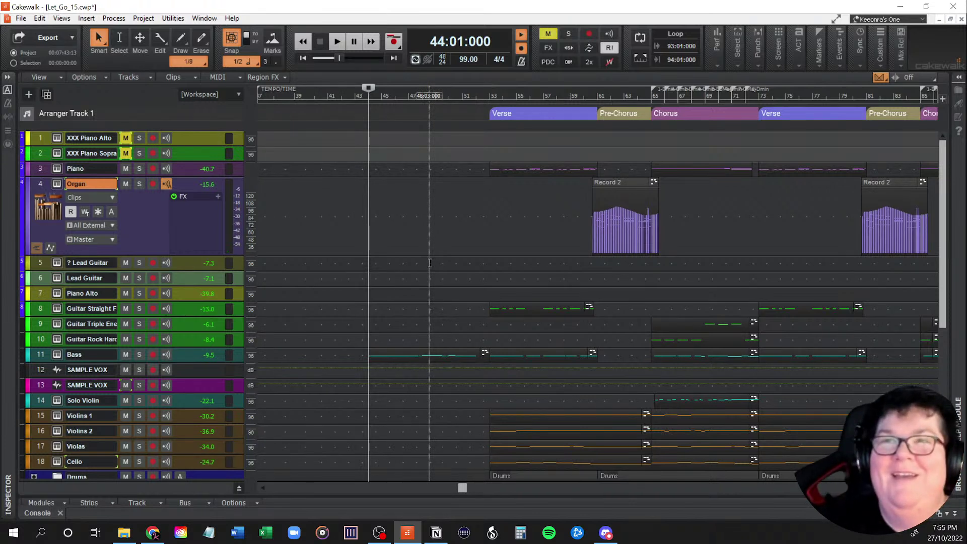
pyautogui.press('space')
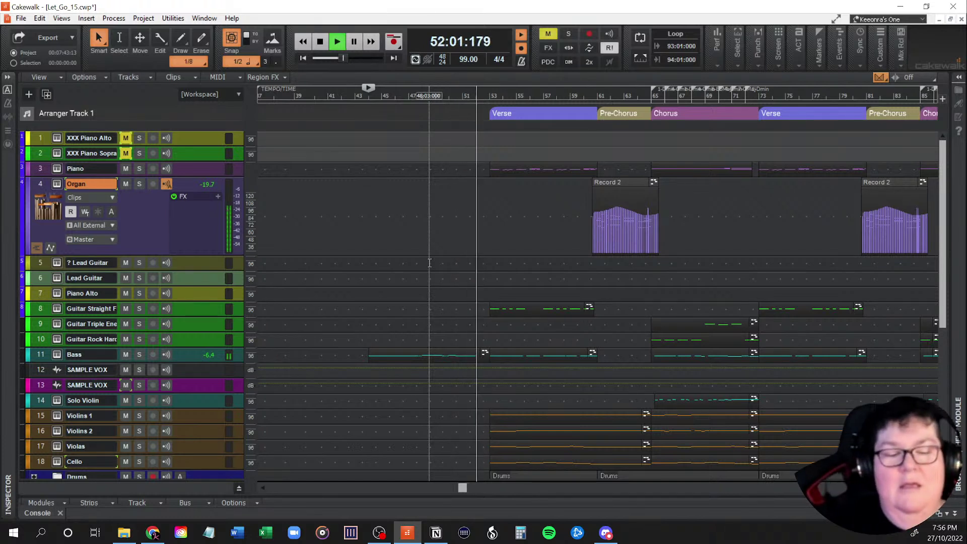
pyautogui.press('space')
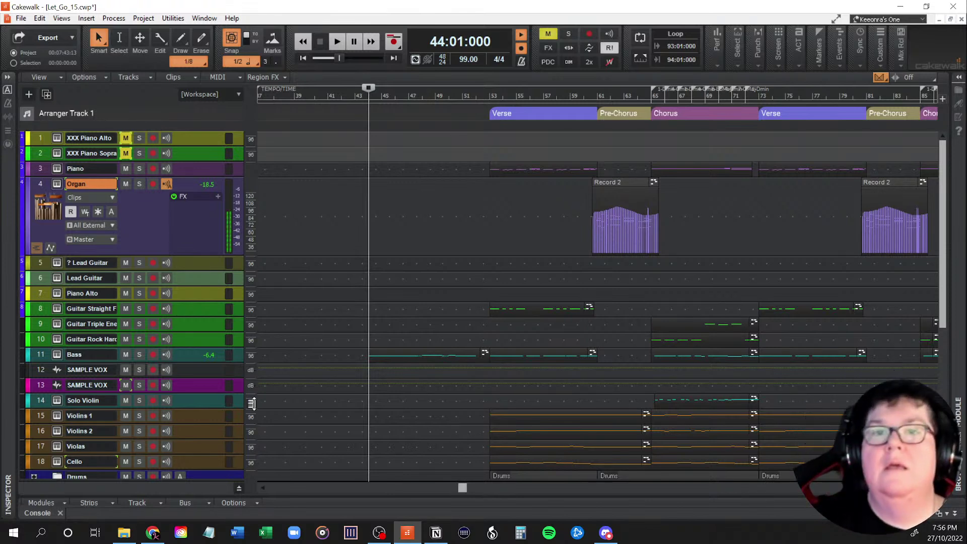
# Step: Show the console, lower the Master bus volume slightly to about -11 dB and collapse the console again
pyautogui.click(41, 512)
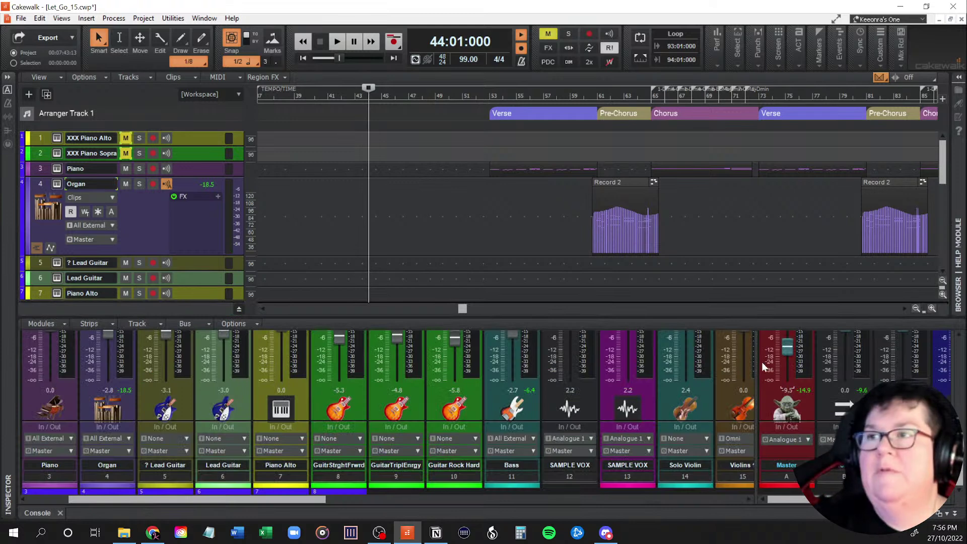
pyautogui.moveTo(786, 347); pyautogui.dragTo(786, 350)
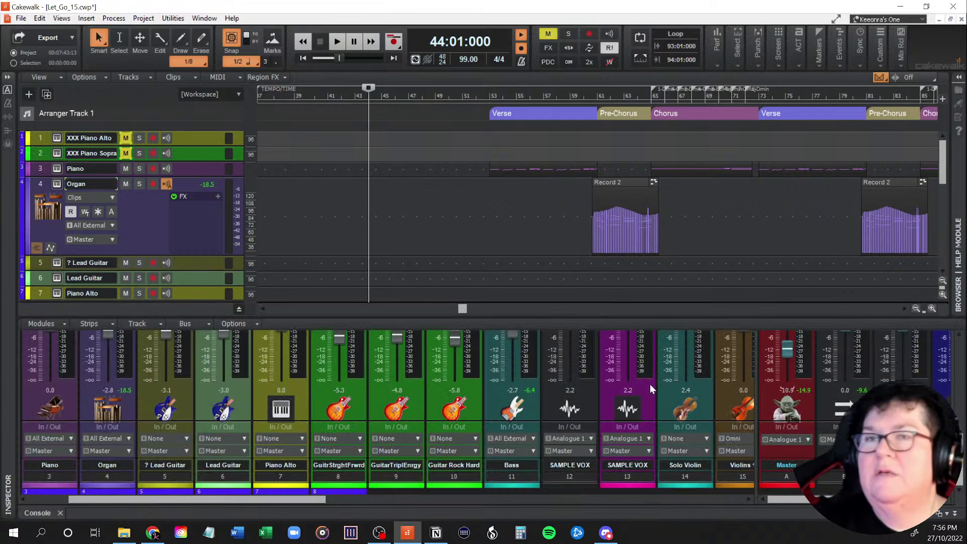
pyautogui.moveTo(213, 340); pyautogui.dragTo(215, 502)
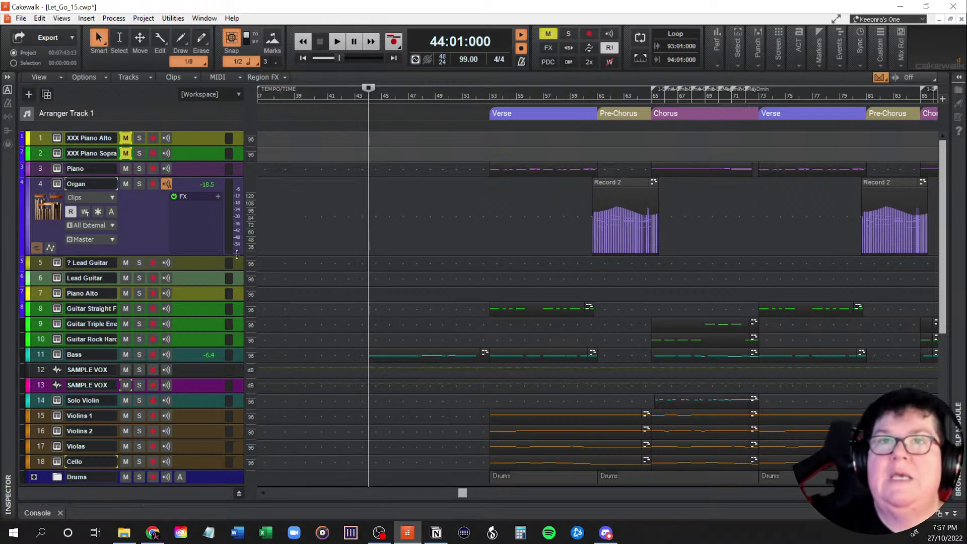
# Step: Arm the Organ track for recording and try a take from measure 44
pyautogui.click(153, 184)
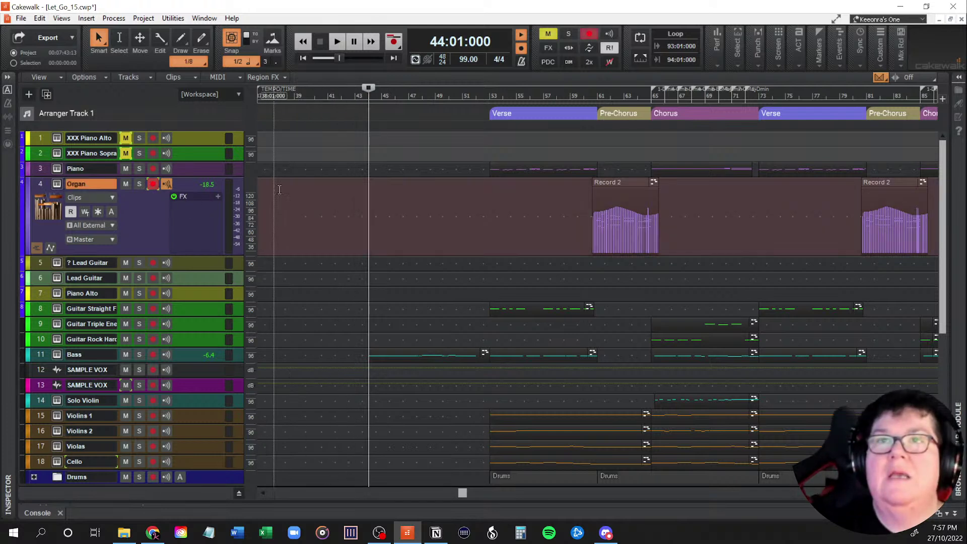
pyautogui.click(394, 42)
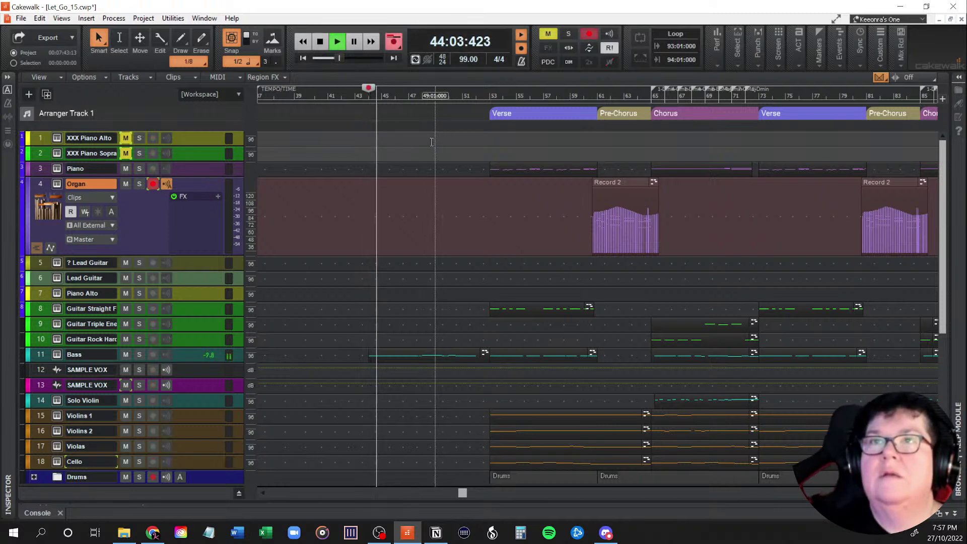
pyautogui.click(320, 43)
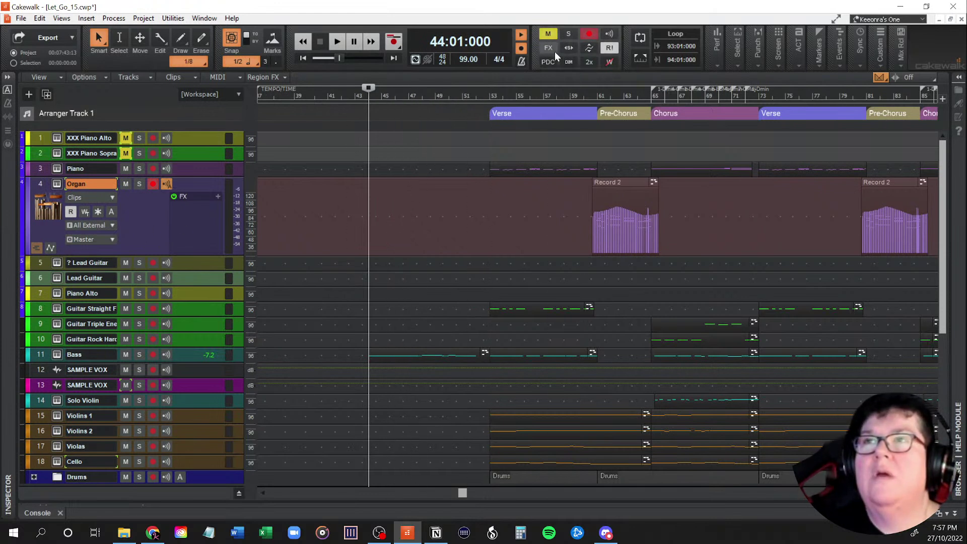
# Step: Set the metronome's record count-in to 1 measure and apply it
pyautogui.rightClick(522, 64)
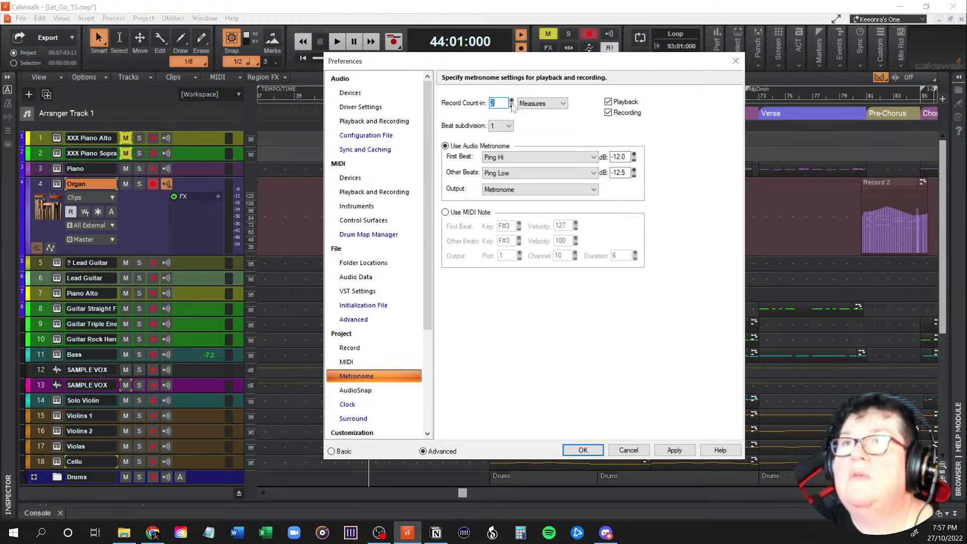
pyautogui.click(675, 451)
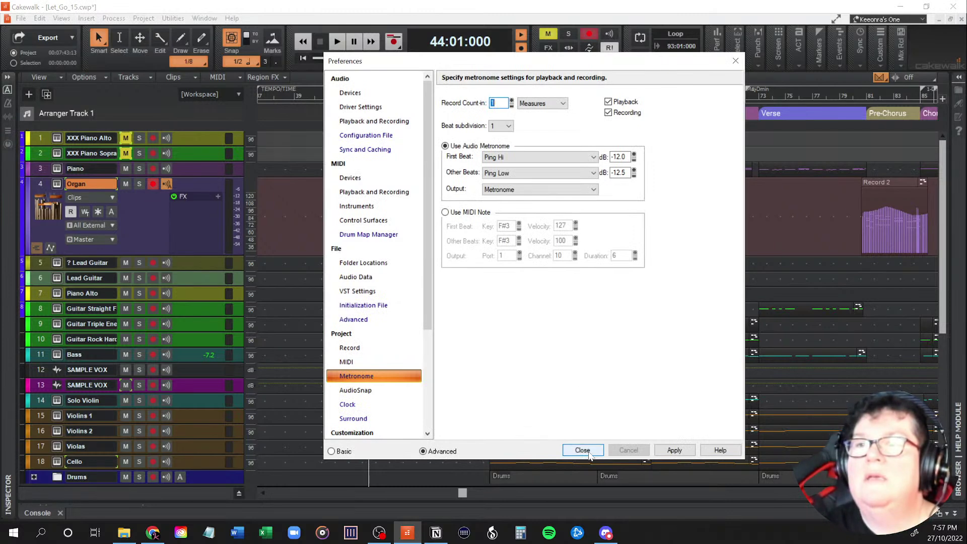
pyautogui.click(582, 450)
# Step: Record an organ part over the bass intro from measure 44 up to the first Verse and disarm the Organ track
pyautogui.press('space')
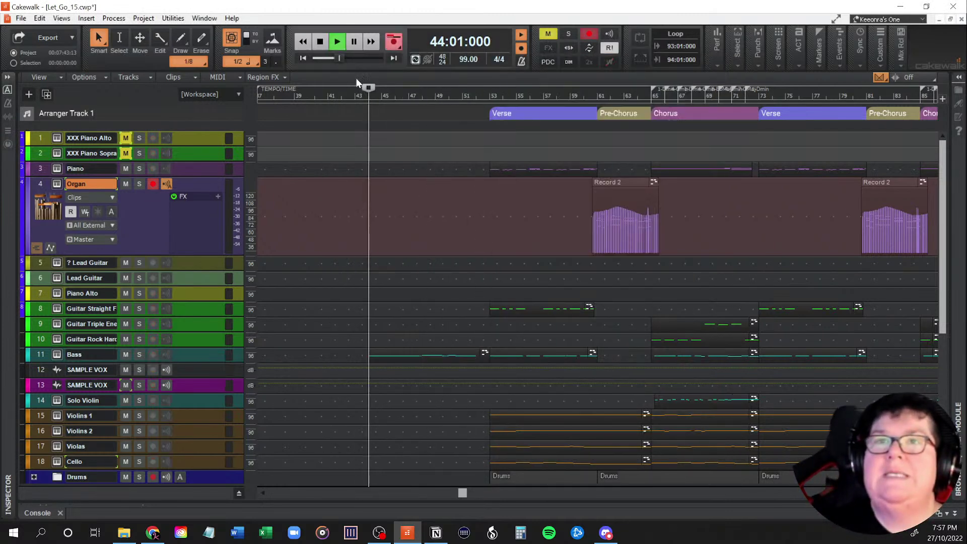
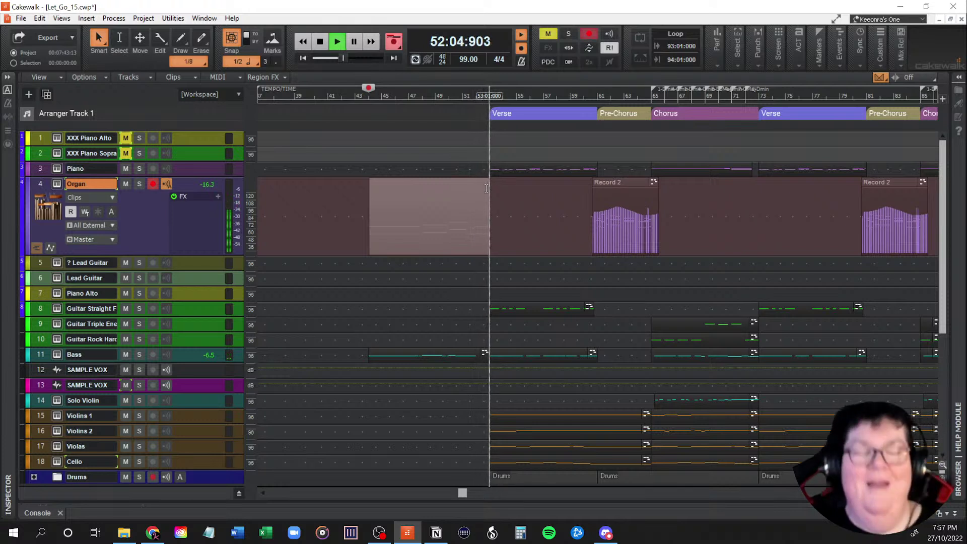
pyautogui.click(321, 41)
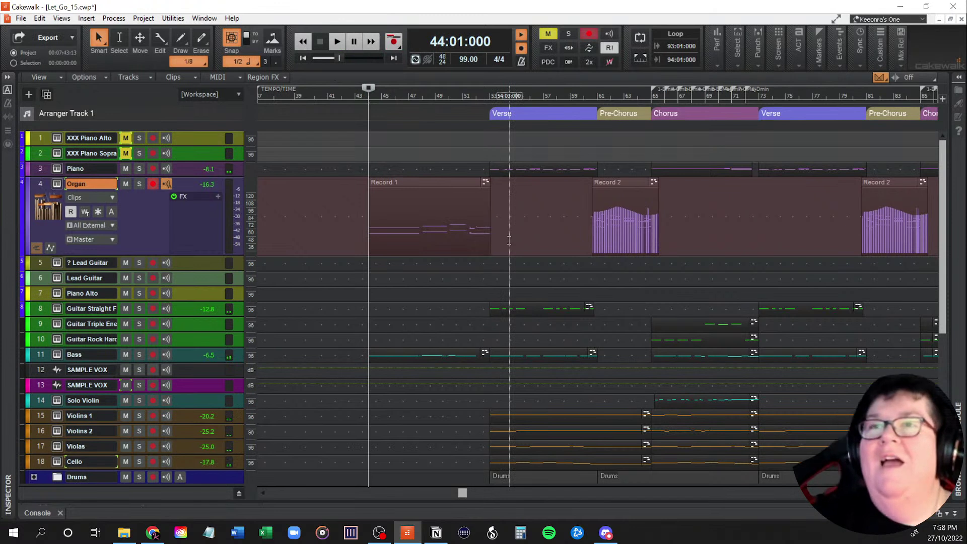
pyautogui.click(155, 184)
# Step: Open the new Organ clip in the Piano Roll and move its first D4 and D3 notes to the start of measure 44
pyautogui.doubleClick(421, 183)
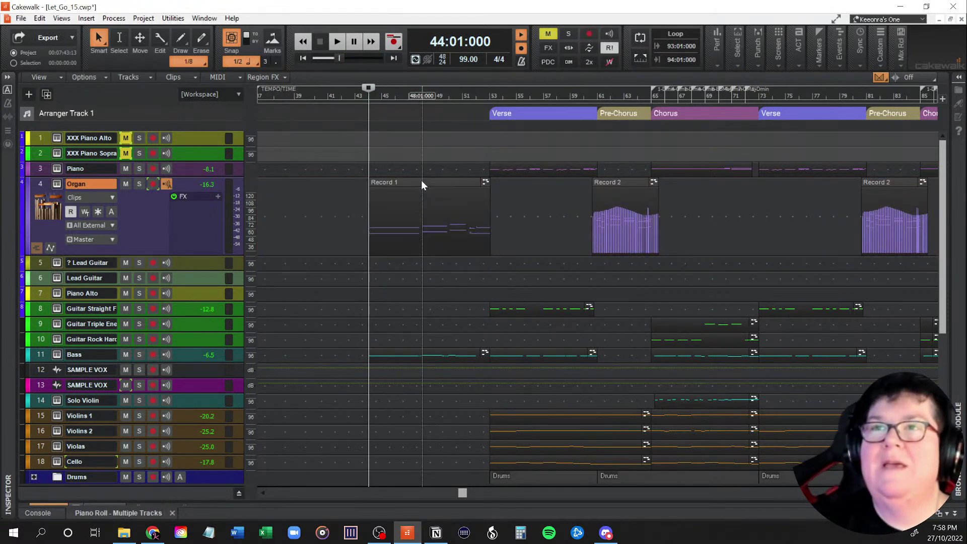
pyautogui.click(135, 513)
pyautogui.scroll(-6, 343, 312)
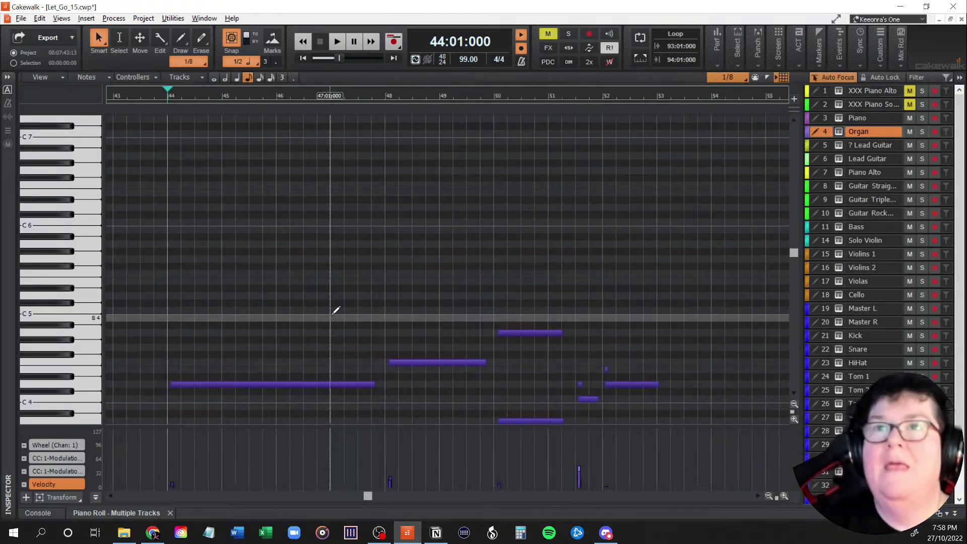
pyautogui.scroll(2, 336, 310)
pyautogui.scroll(-4, 339, 311)
pyautogui.scroll(-2, 341, 313)
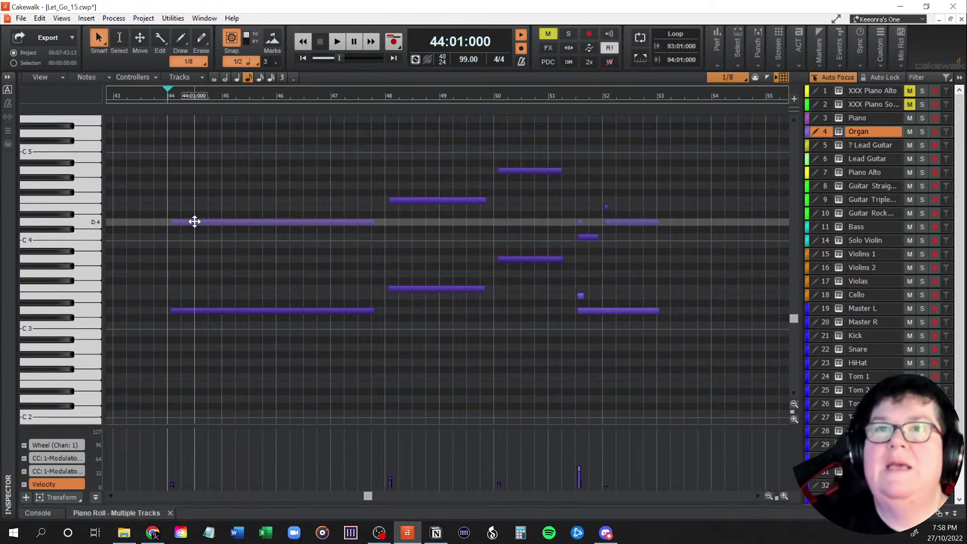
pyautogui.moveTo(195, 222); pyautogui.dragTo(190, 222)
pyautogui.click(195, 313)
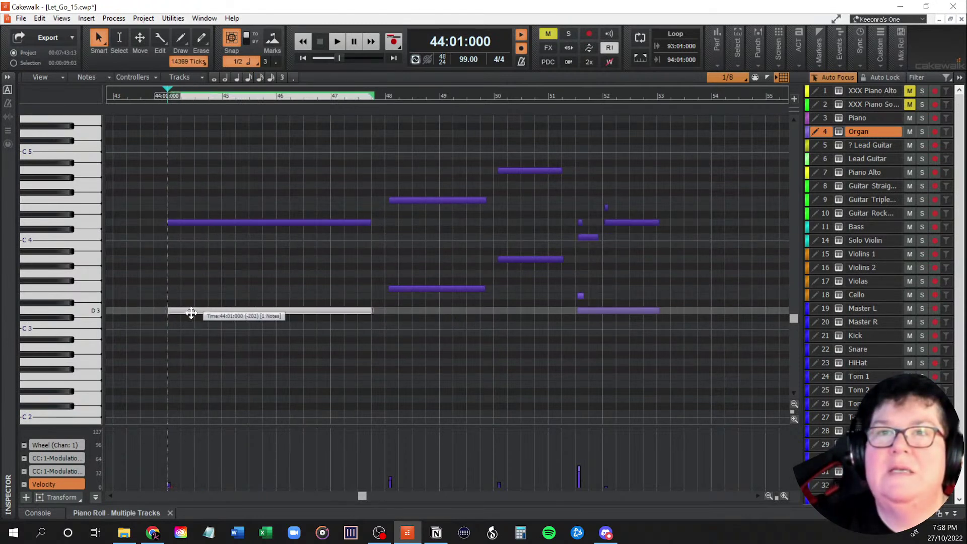
pyautogui.moveTo(191, 313); pyautogui.dragTo(191, 313)
pyautogui.click(170, 232)
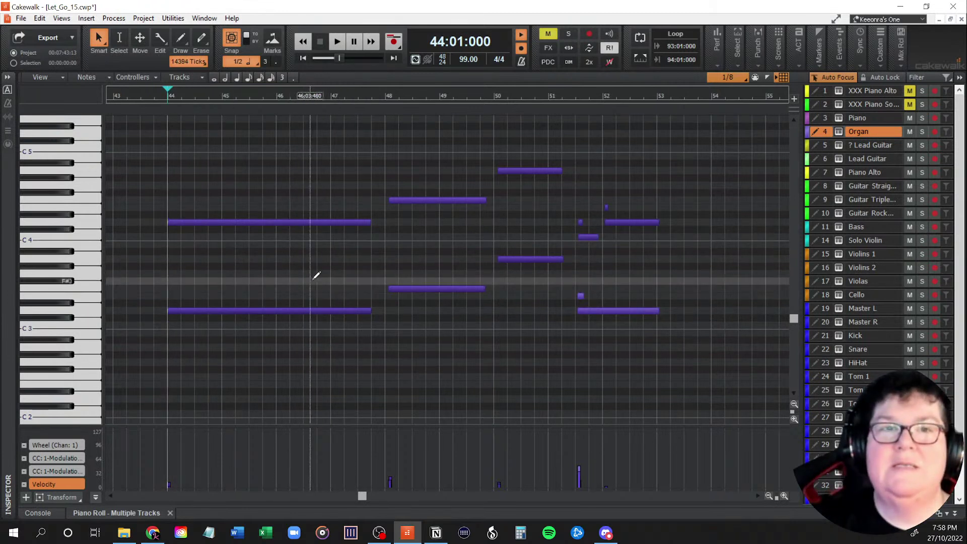
# Step: Play the Organ part from measure 44 to check the timing of the opening notes
pyautogui.press('space')
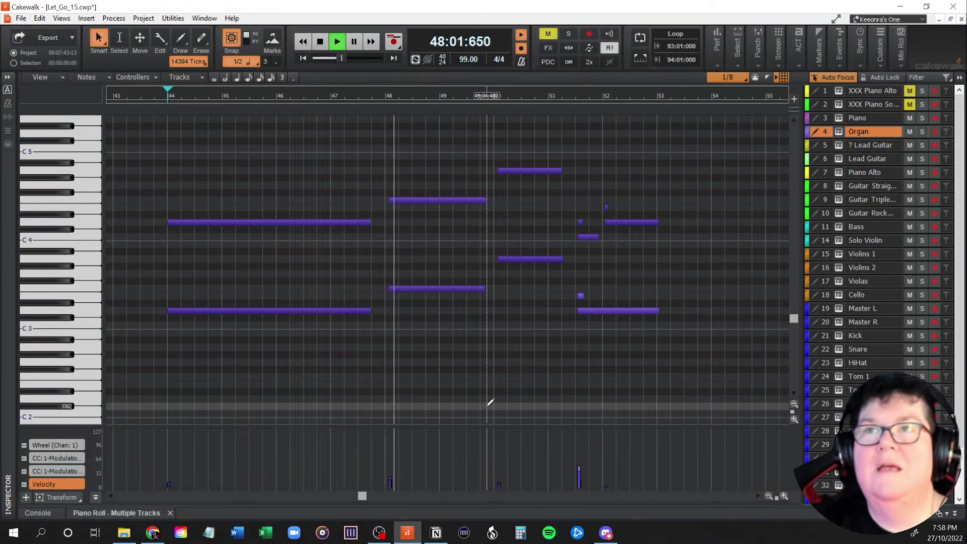
pyautogui.press('space')
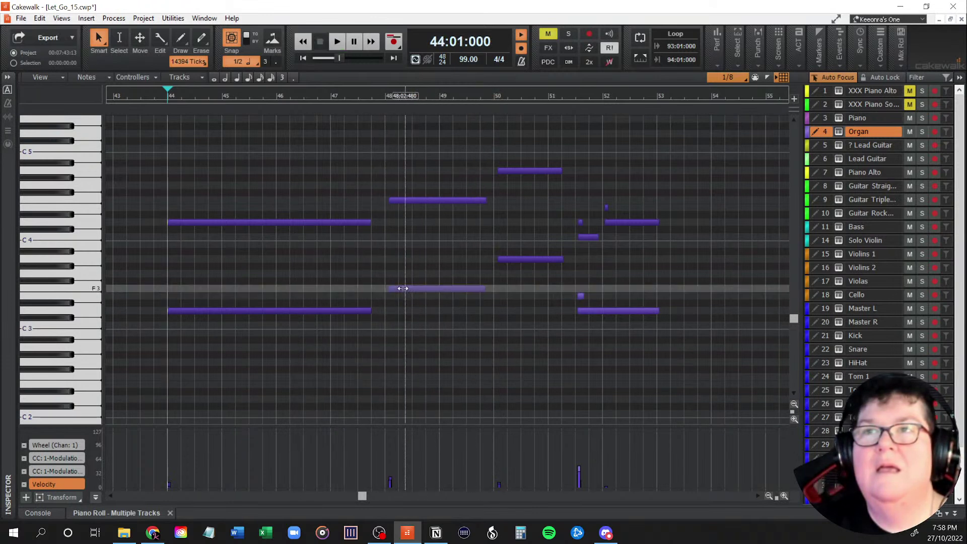
# Step: Display the Bass track's notes behind the Organ part in the Piano Roll, keeping Organ as the track being edited
pyautogui.click(418, 289)
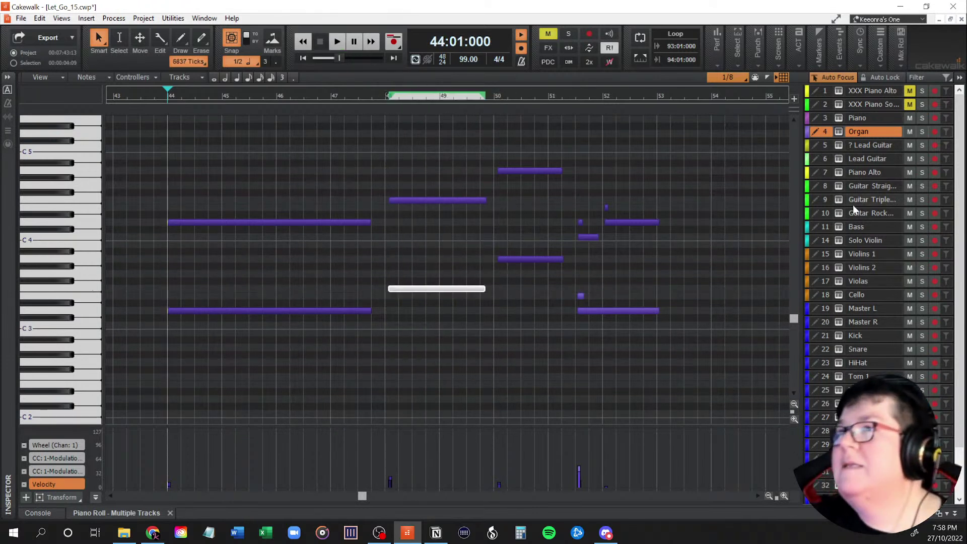
pyautogui.click(826, 230)
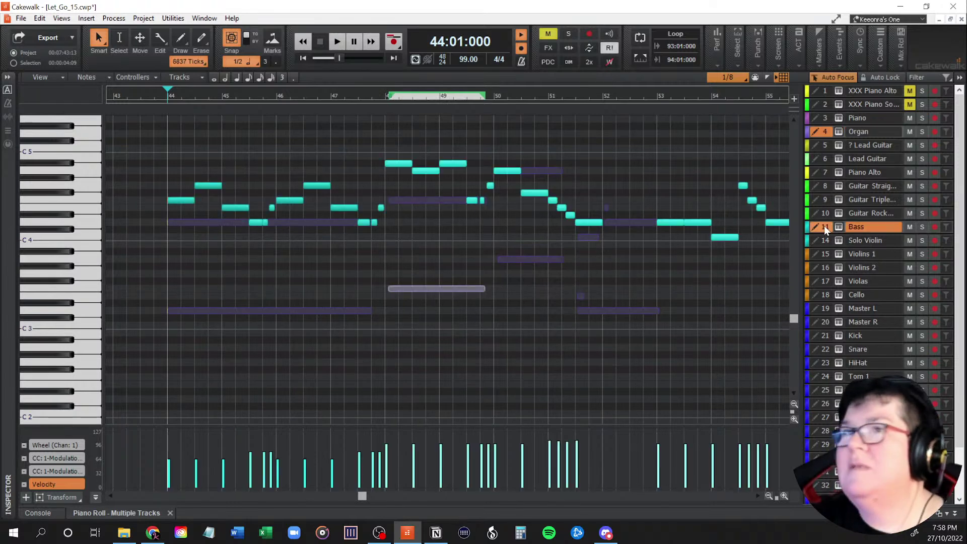
pyautogui.scroll(2, 554, 308)
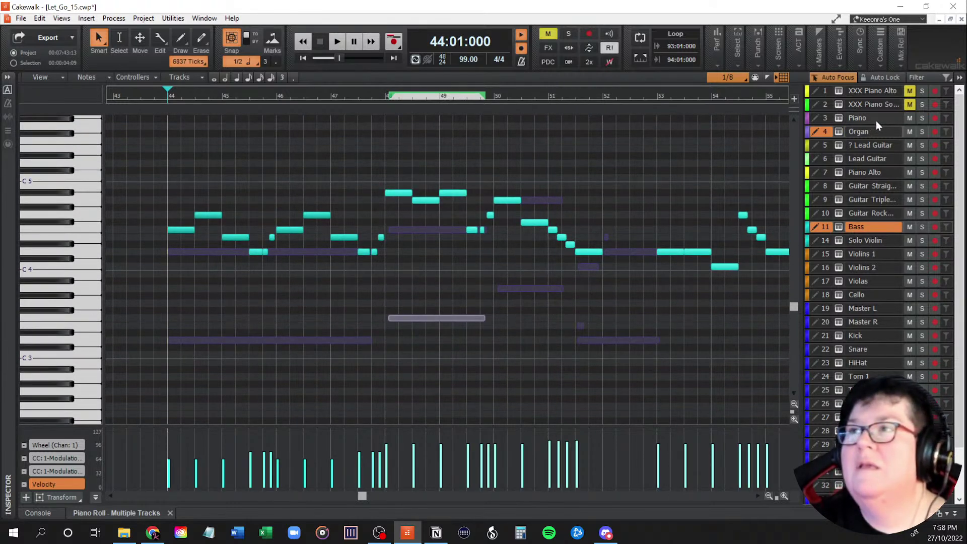
pyautogui.click(872, 126)
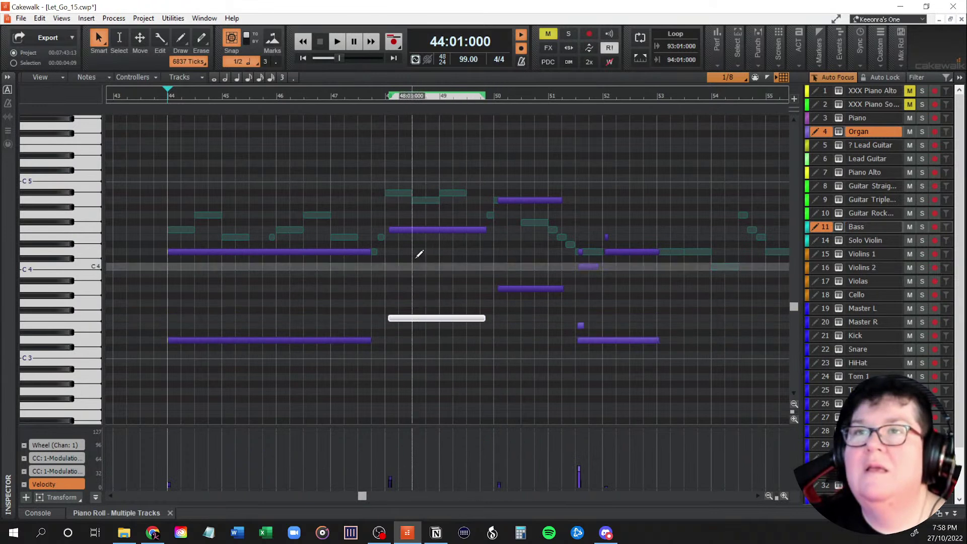
# Step: Change the lower Organ note near measure 48 from F3 to Bb3 and align it and the F4 note to the start of measure 48
pyautogui.click(411, 319)
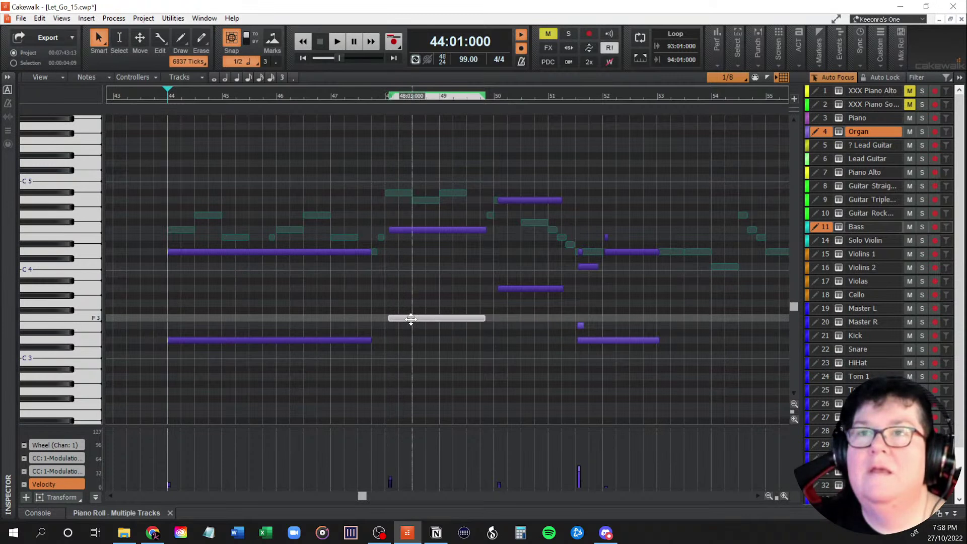
pyautogui.moveTo(411, 320); pyautogui.dragTo(406, 365)
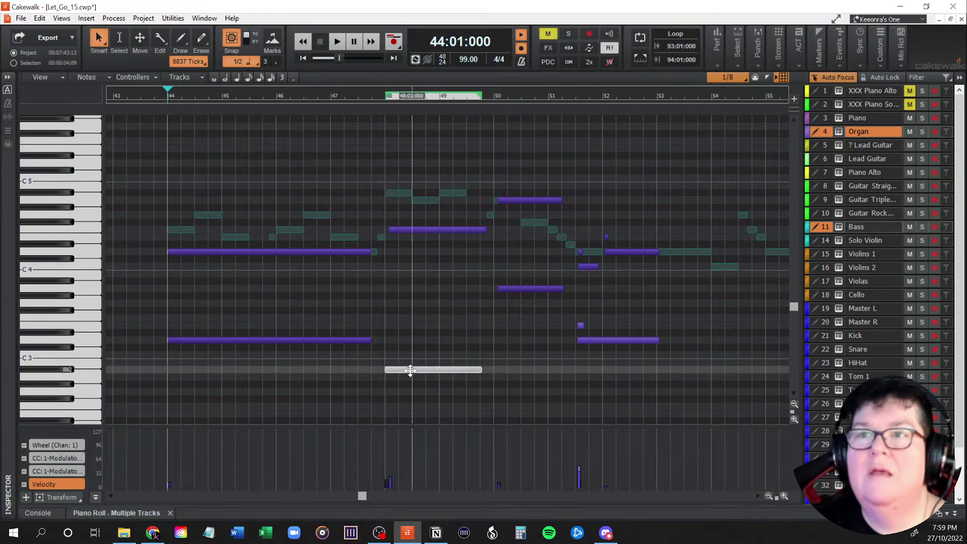
pyautogui.moveTo(405, 370); pyautogui.dragTo(399, 281)
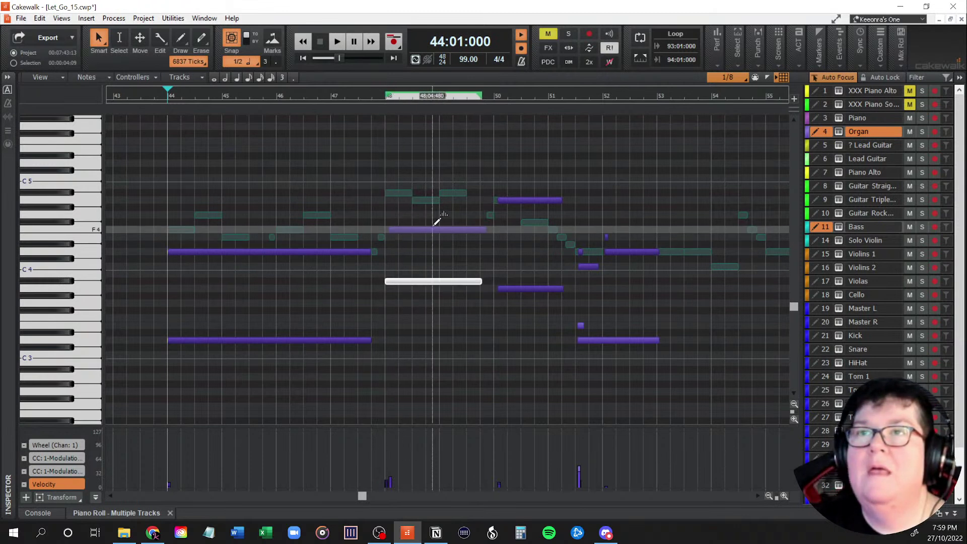
pyautogui.moveTo(425, 229); pyautogui.dragTo(421, 231)
# Step: Play the Organ part from measure 44 into measure 52 to check the chord at measure 48
pyautogui.press('space')
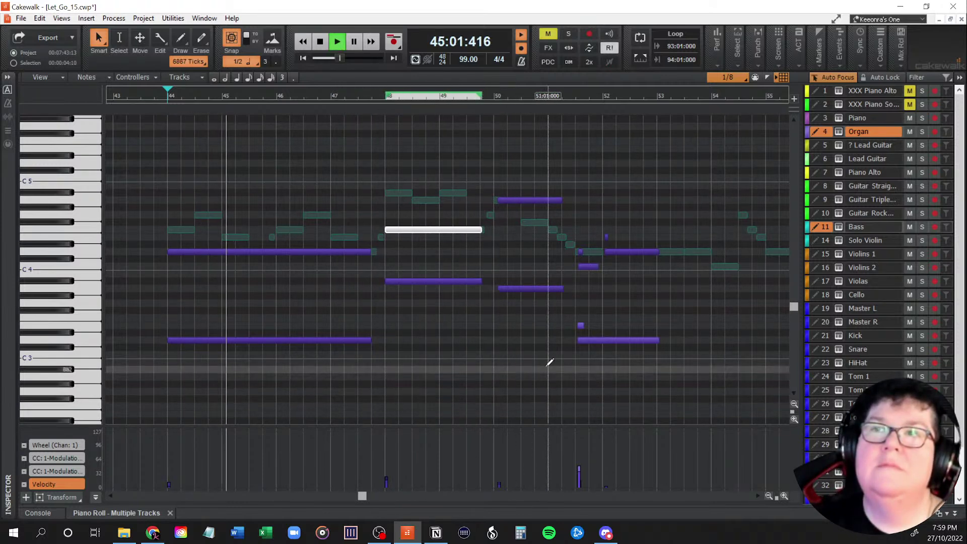
pyautogui.scroll(1, 548, 393)
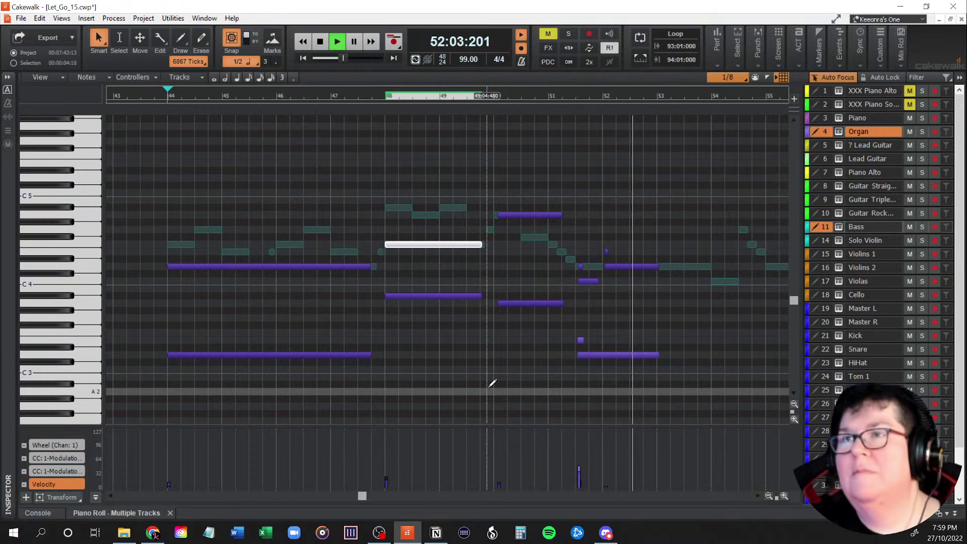
pyautogui.press('space')
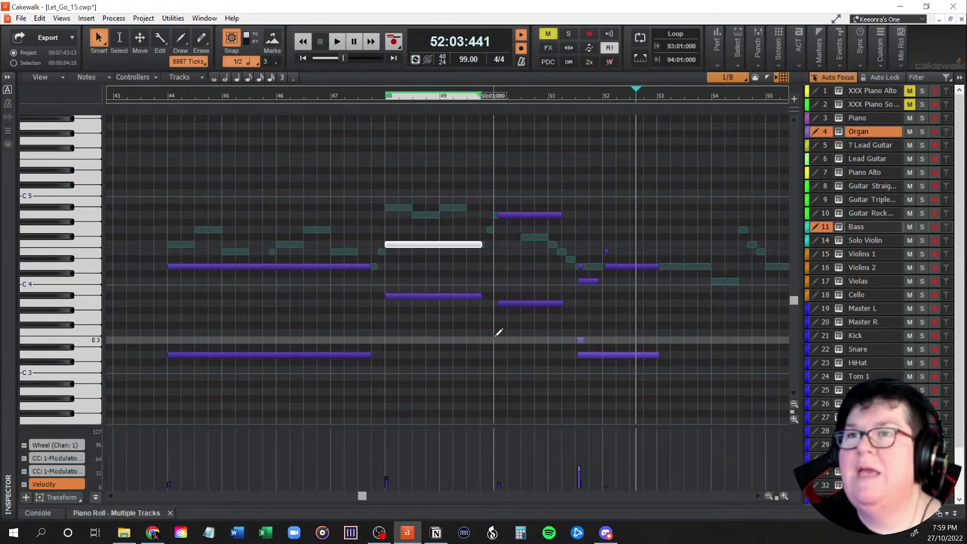
# Step: Move the A3 and A4 Organ notes back to the start of measure 50
pyautogui.click(498, 335)
pyautogui.click(526, 303)
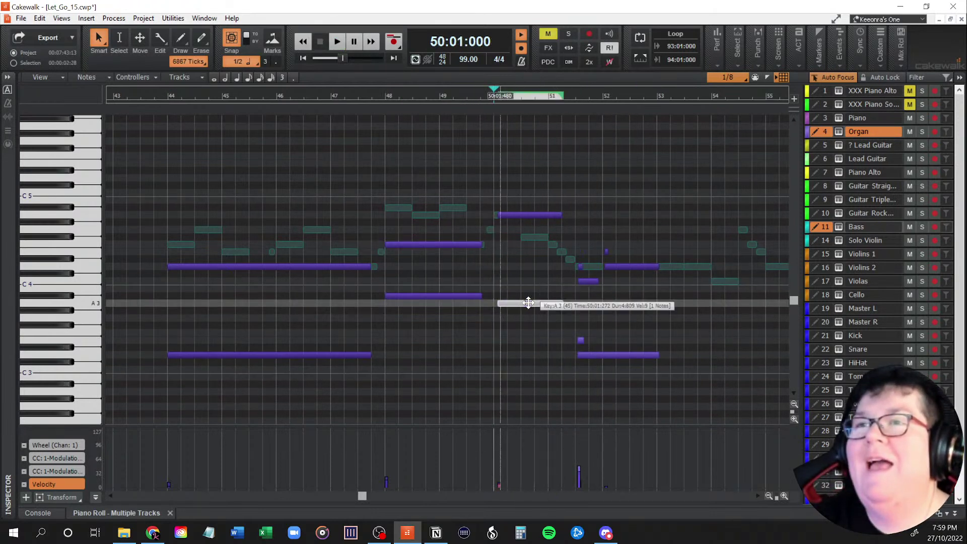
pyautogui.click(523, 215)
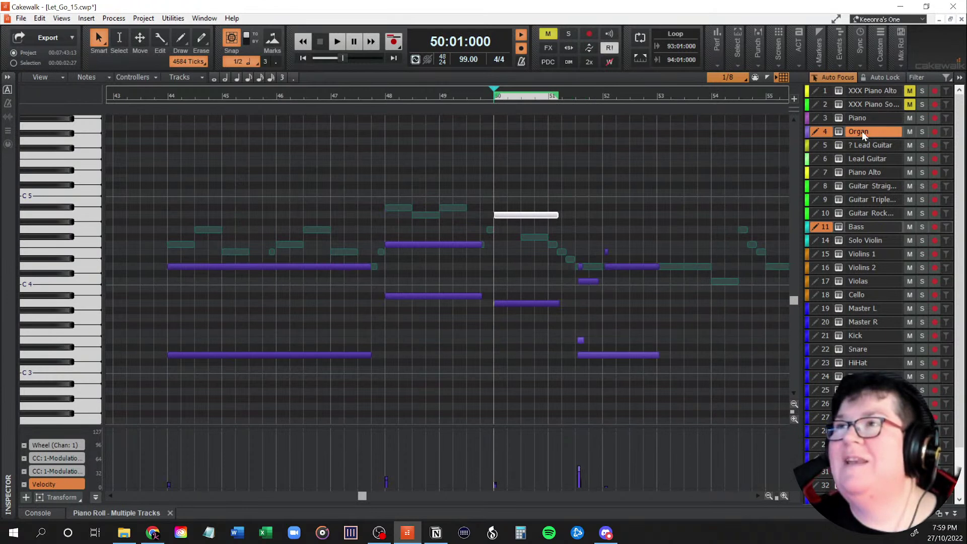
# Step: Show only the Organ track and delete all its notes from the middle of measure 51 up to measure 53
pyautogui.click(829, 132)
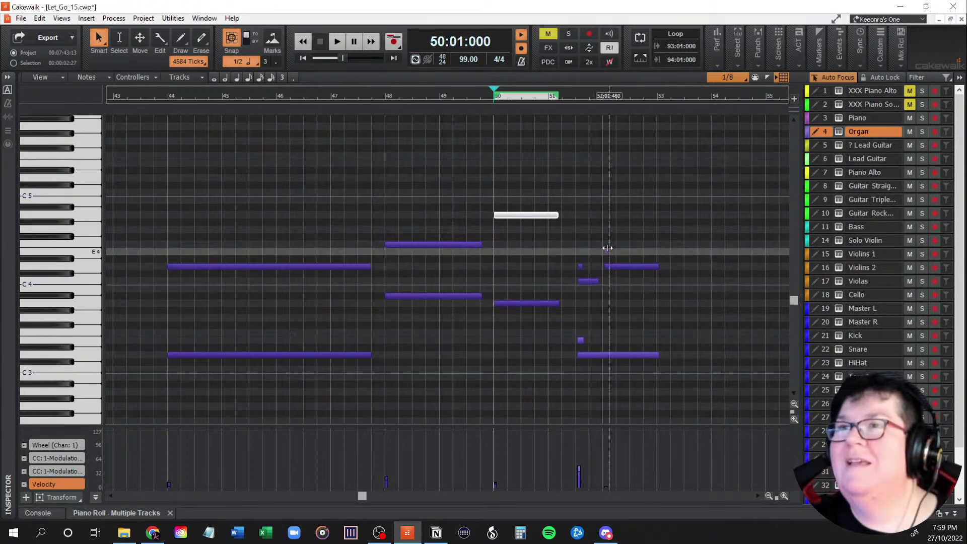
pyautogui.moveTo(573, 238); pyautogui.dragTo(670, 409)
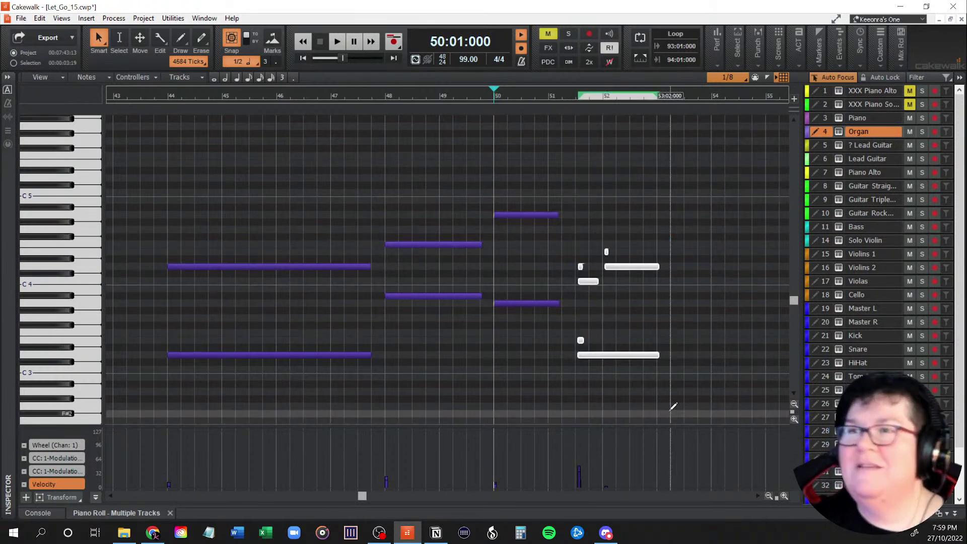
pyautogui.press('Delete')
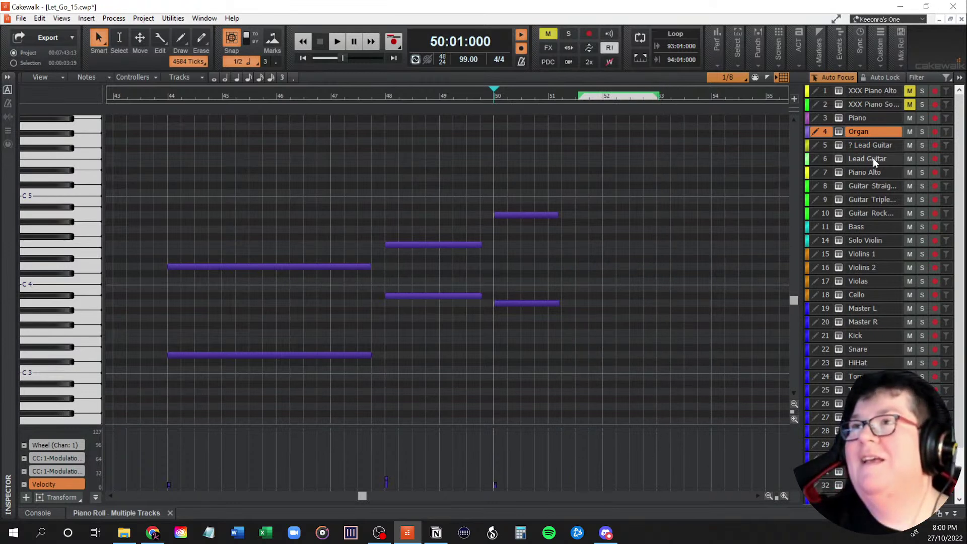
# Step: Display the Bass notes behind the Organ part again and play both from measure 50 to check the ending
pyautogui.click(820, 227)
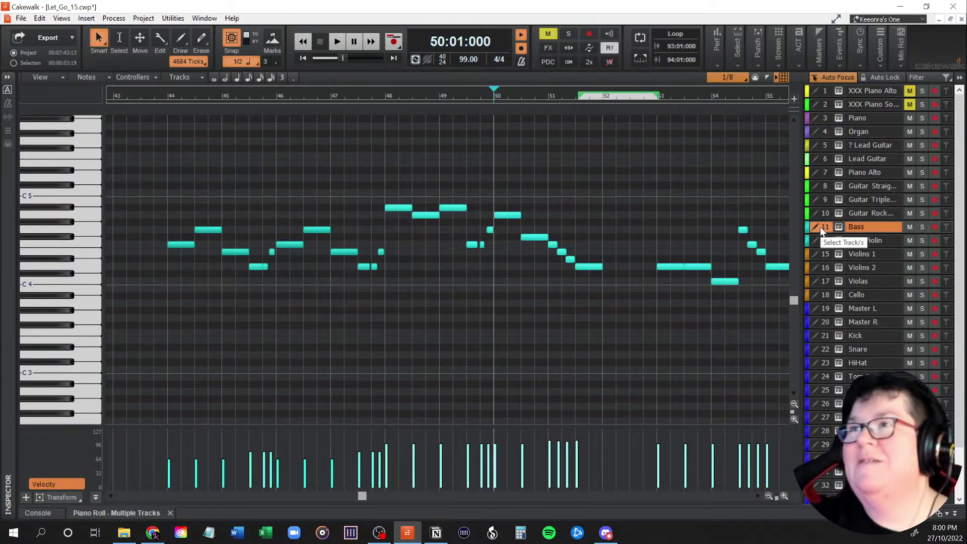
pyautogui.click(827, 132)
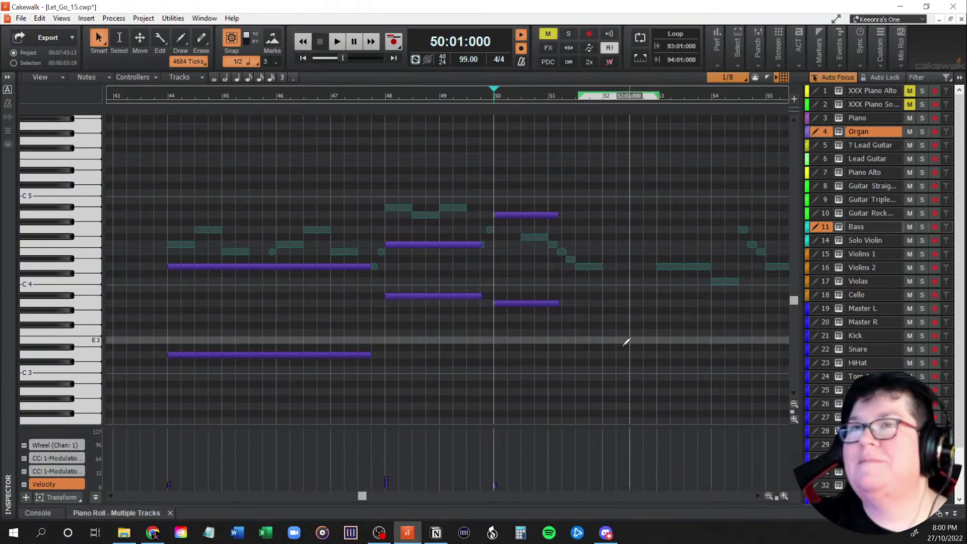
pyautogui.press('space')
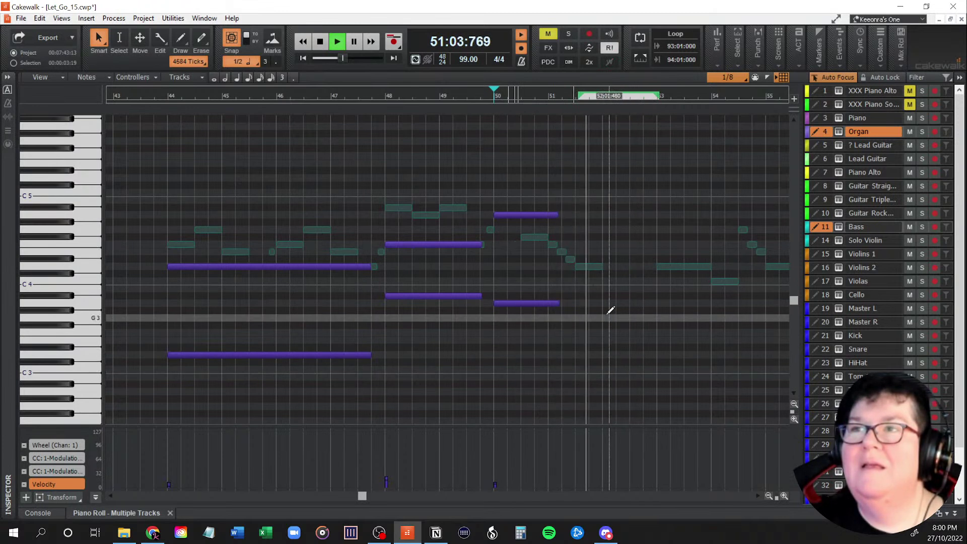
pyautogui.press('space')
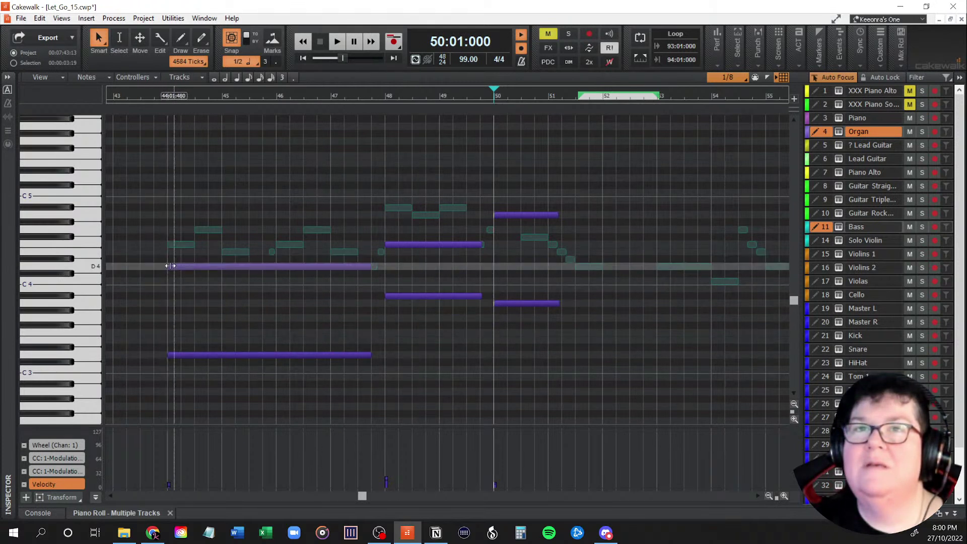
# Step: Add D3 and D4 Organ notes of equal length, both starting at beat 3 of measure 51
pyautogui.click(578, 354)
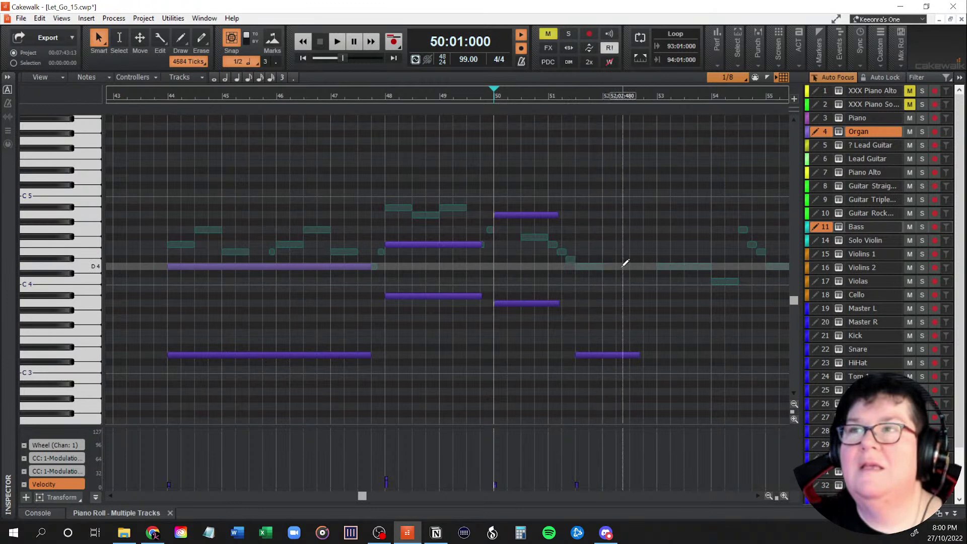
pyautogui.click(620, 265)
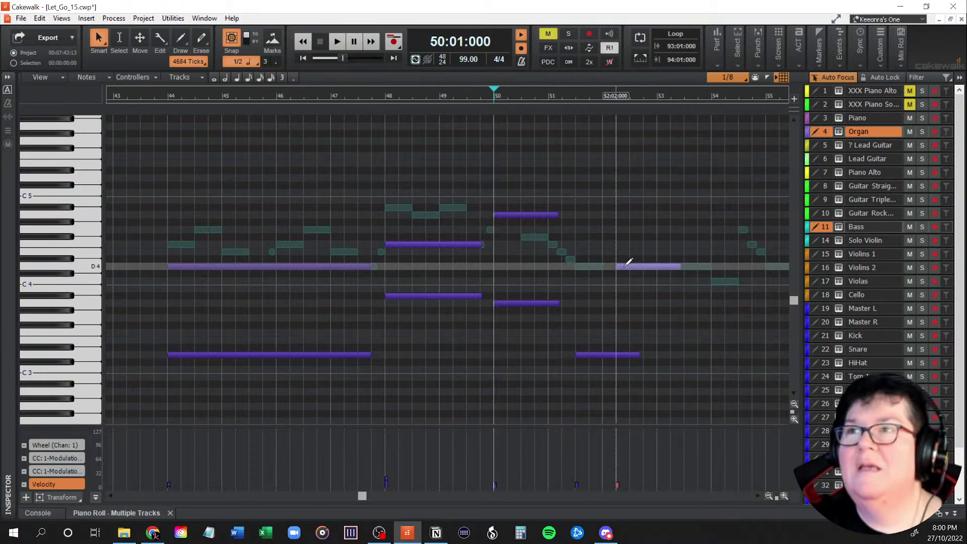
pyautogui.moveTo(640, 266); pyautogui.dragTo(610, 268)
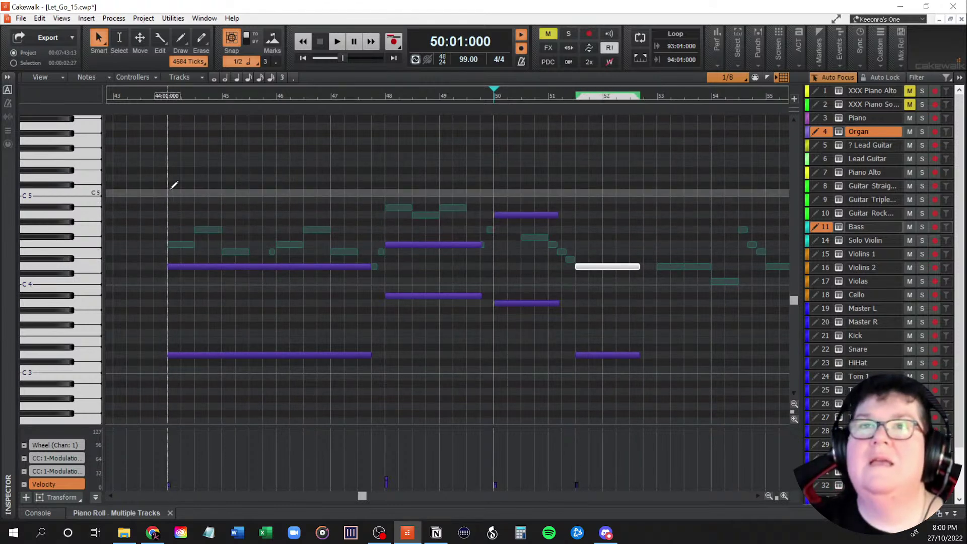
# Step: Play the Organ part with the bass intro from measure 44 into measure 53 to check the rebuilt ending
pyautogui.click(173, 183)
pyautogui.press('space')
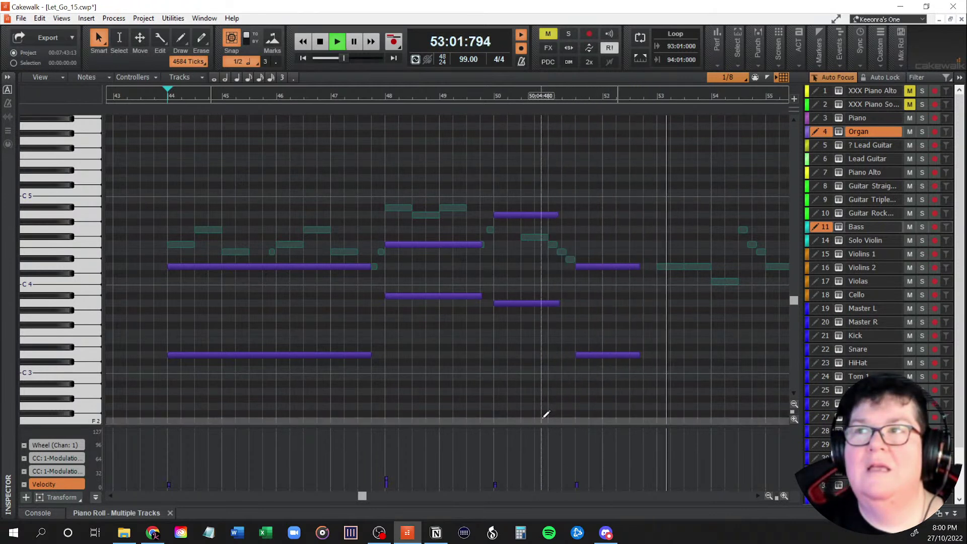
pyautogui.press('space')
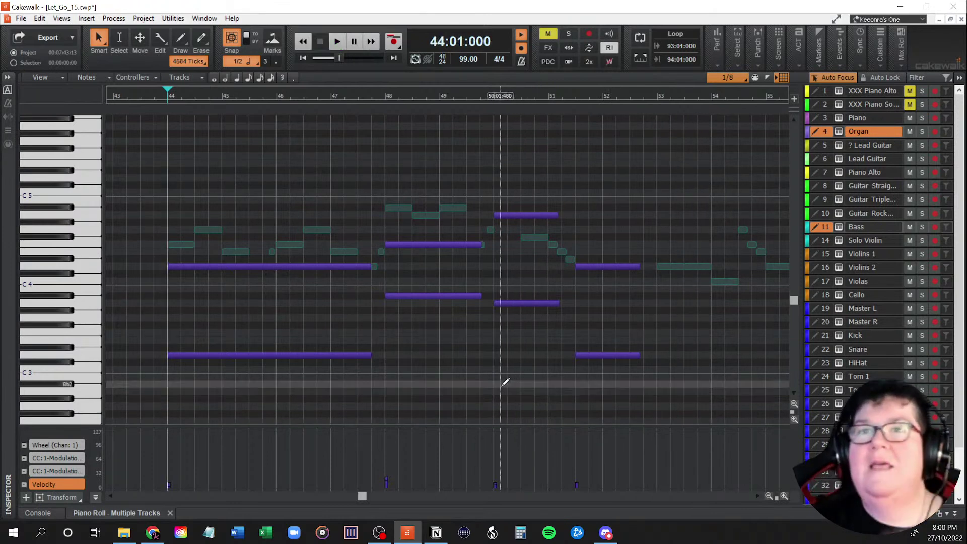
pyautogui.scroll(1, 469, 404)
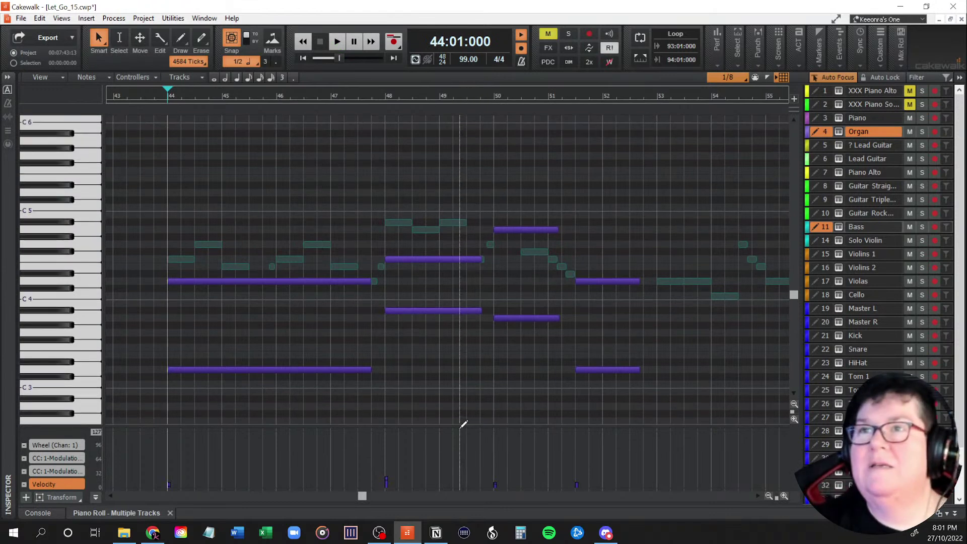
pyautogui.scroll(3, 513, 377)
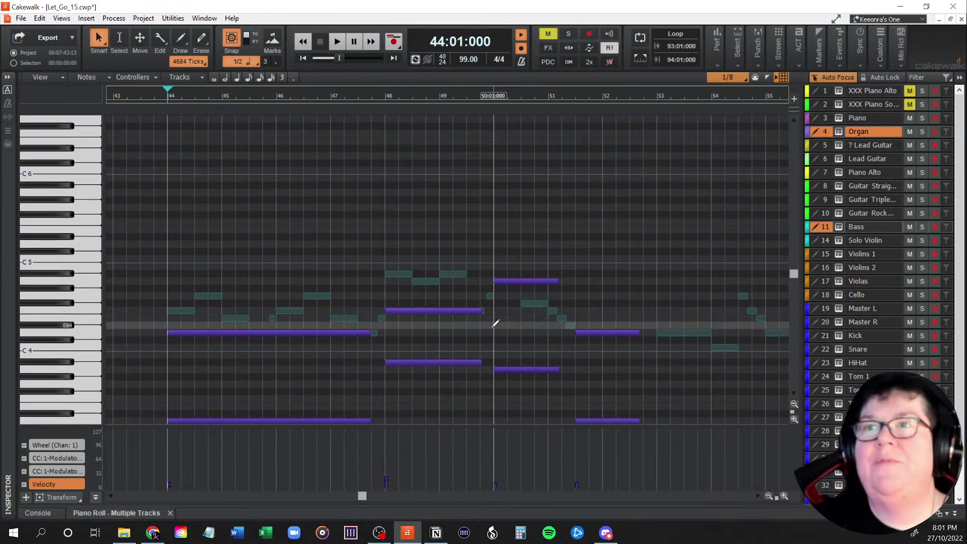
pyautogui.scroll(-3, 471, 365)
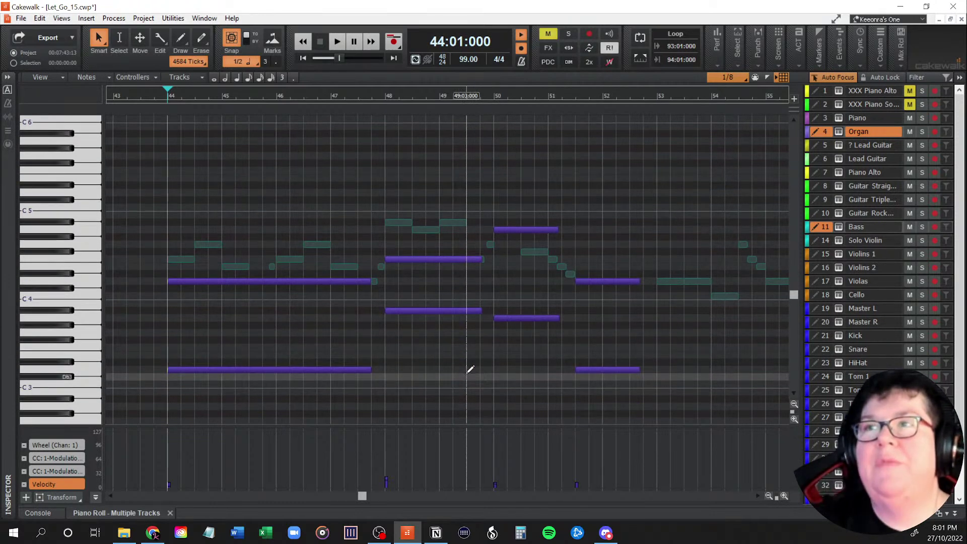
pyautogui.scroll(3, 470, 369)
pyautogui.scroll(-2, 470, 369)
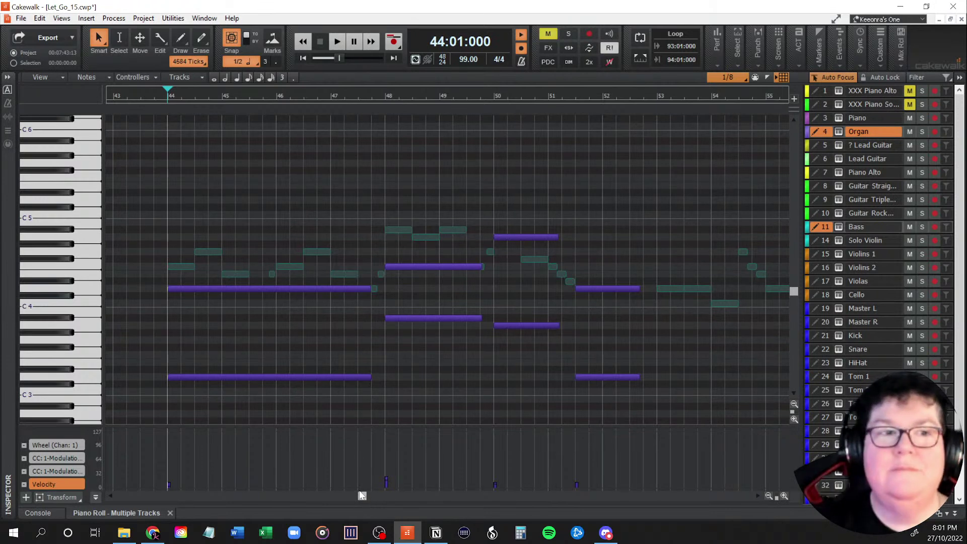
pyautogui.scroll(2, 303, 396)
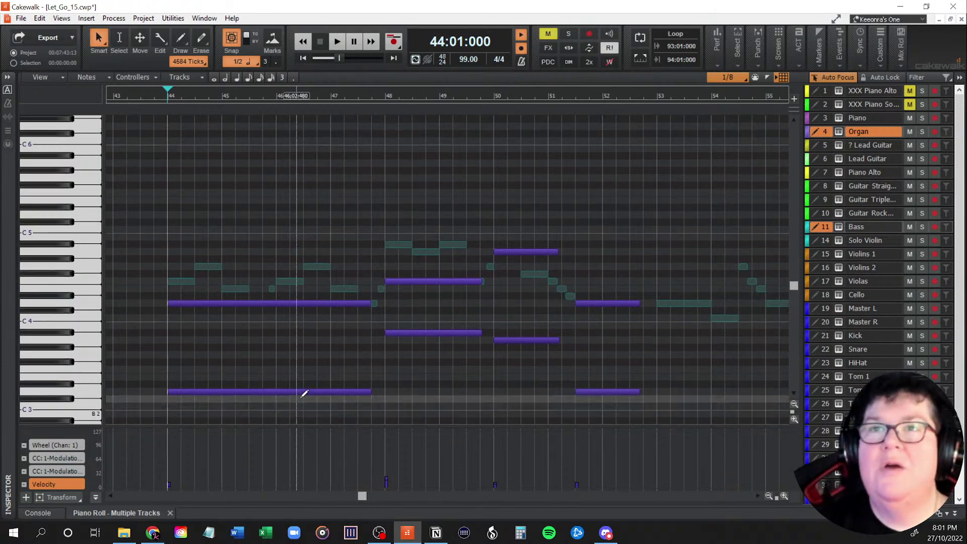
pyautogui.scroll(1, 302, 396)
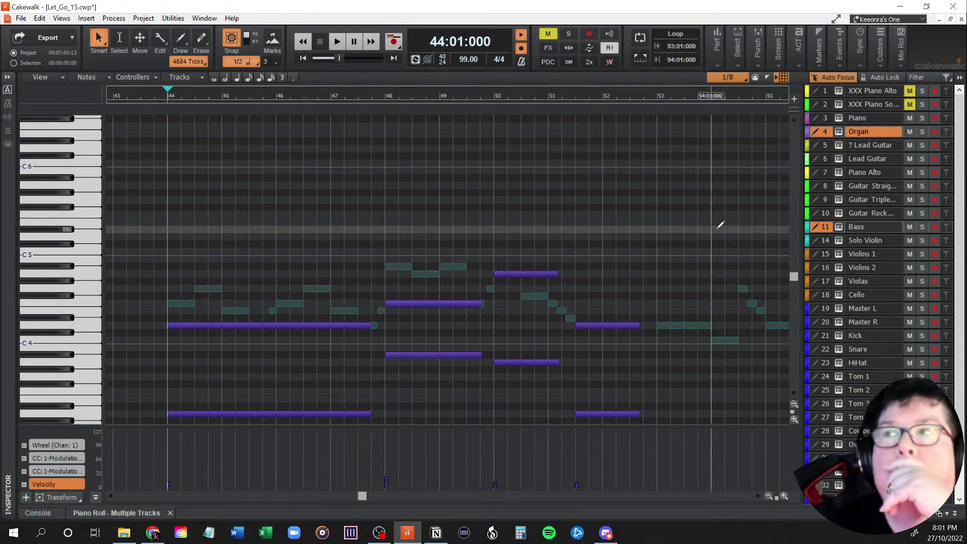
# Step: Compare the Bass and Organ notes from bar 44 by switching the active track between the two
pyautogui.click(867, 232)
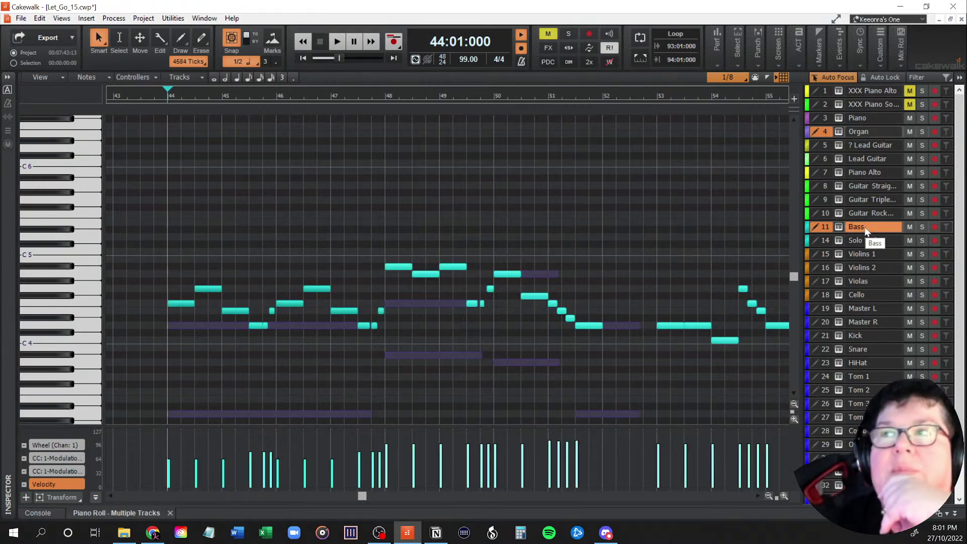
pyautogui.click(860, 133)
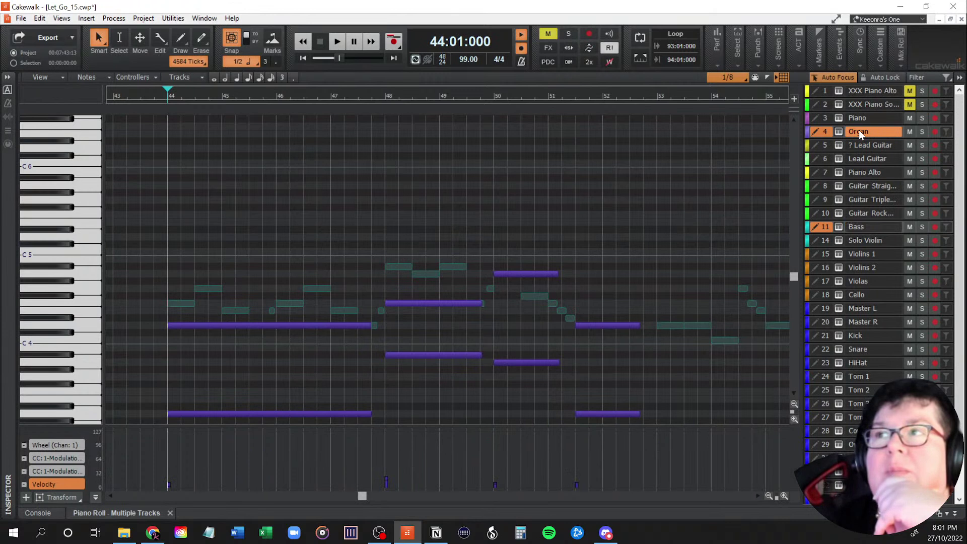
pyautogui.click(850, 226)
# Step: Copy the Bass track's notes from bar 44 through bar 51, and show only the Organ track
pyautogui.click(823, 132)
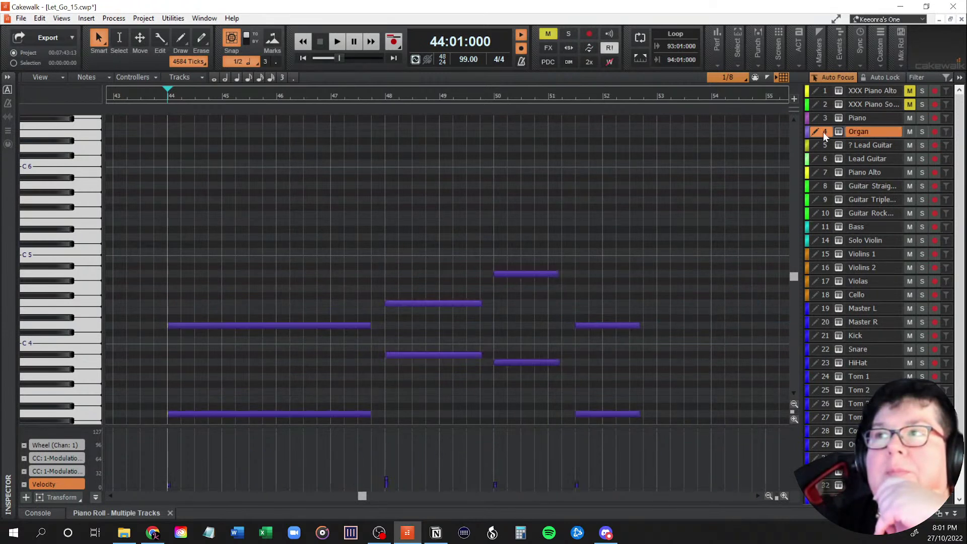
pyautogui.click(829, 228)
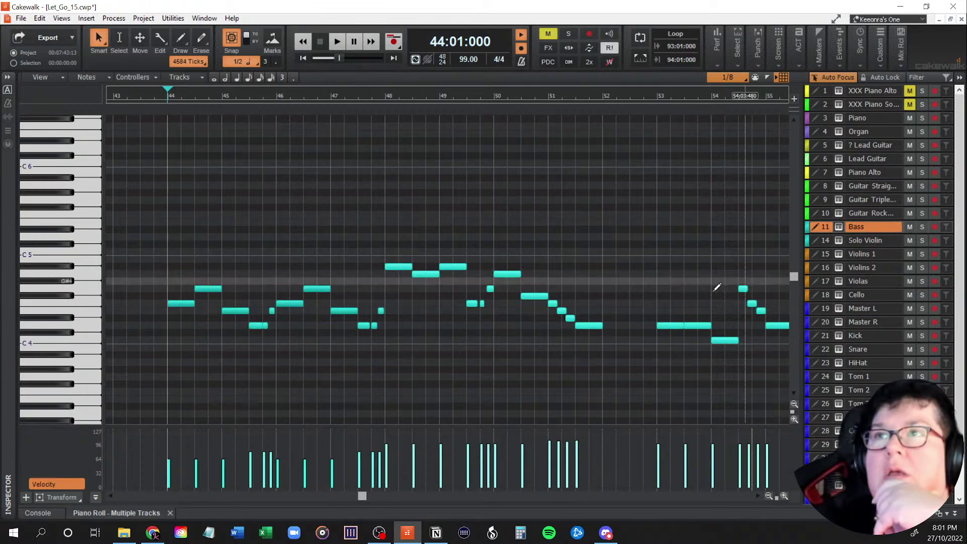
pyautogui.moveTo(172, 195); pyautogui.dragTo(609, 377)
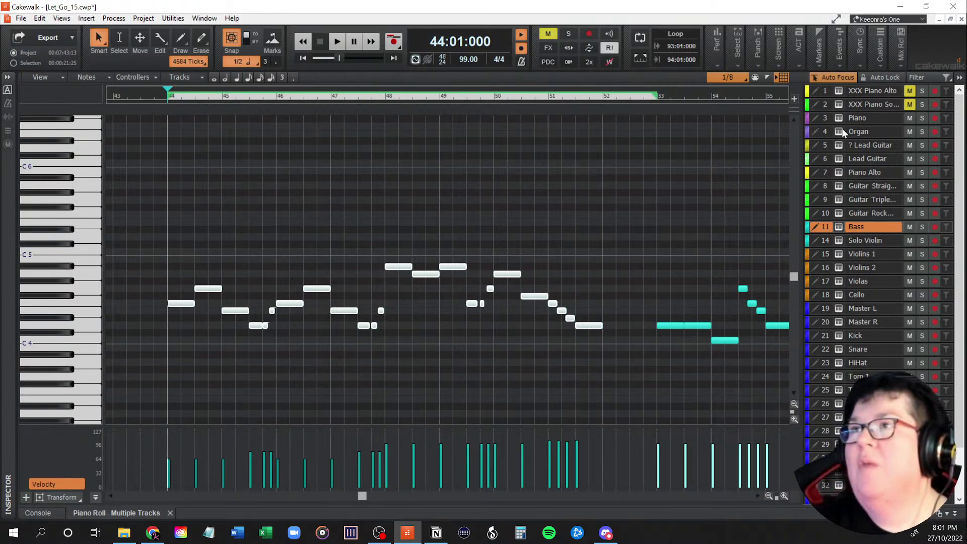
pyautogui.click(825, 133)
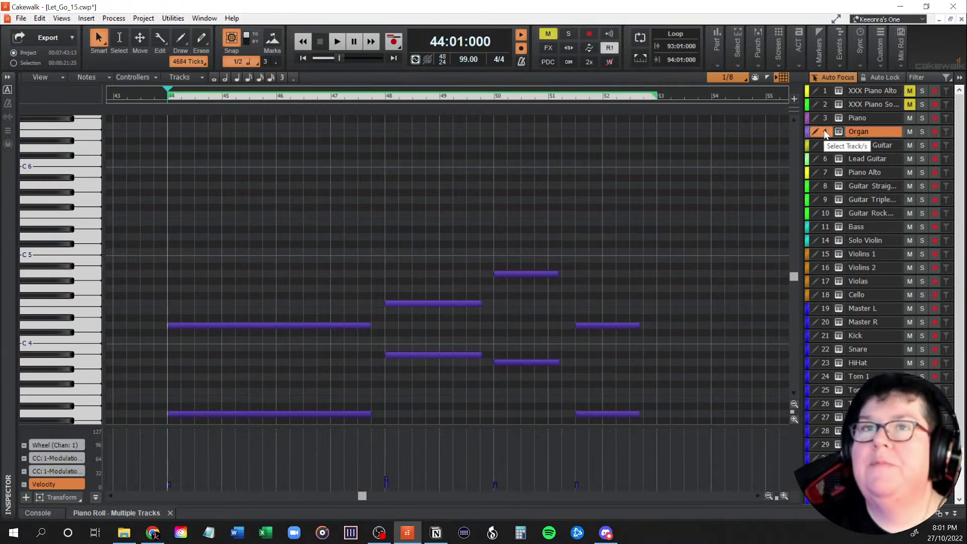
# Step: Try pasting the copied Bass notes into the Organ track at bar 44, and undo the paste
pyautogui.click(171, 179)
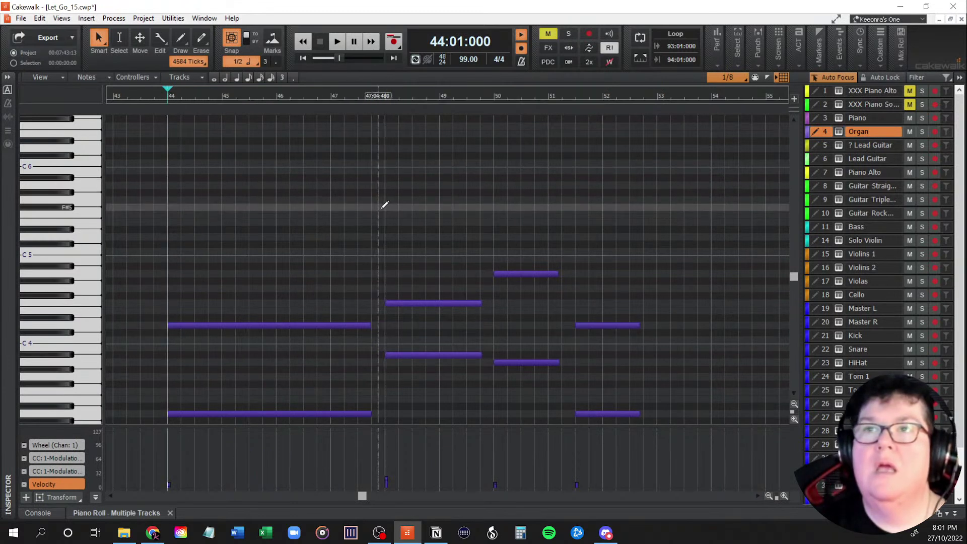
pyautogui.hotkey('ctrl', 'v')
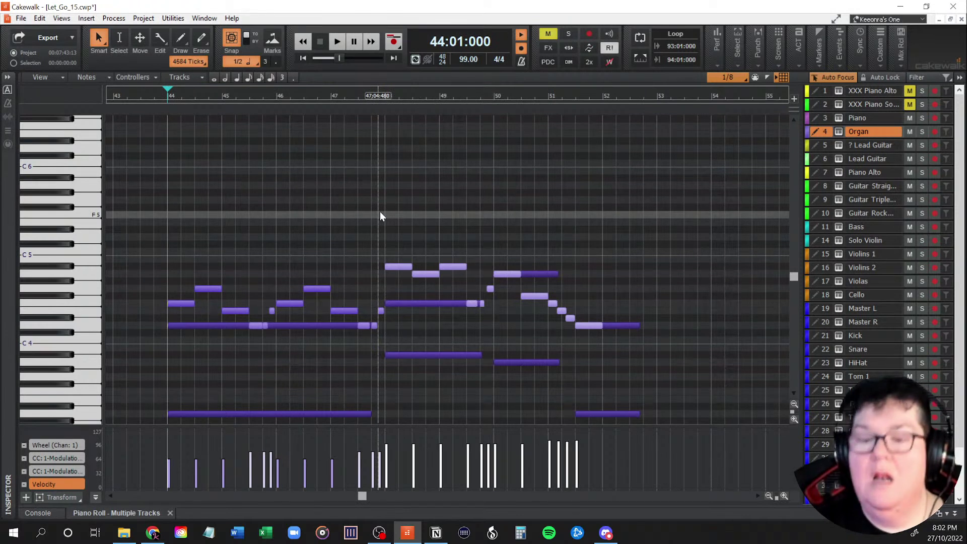
pyautogui.scroll(1, 384, 209)
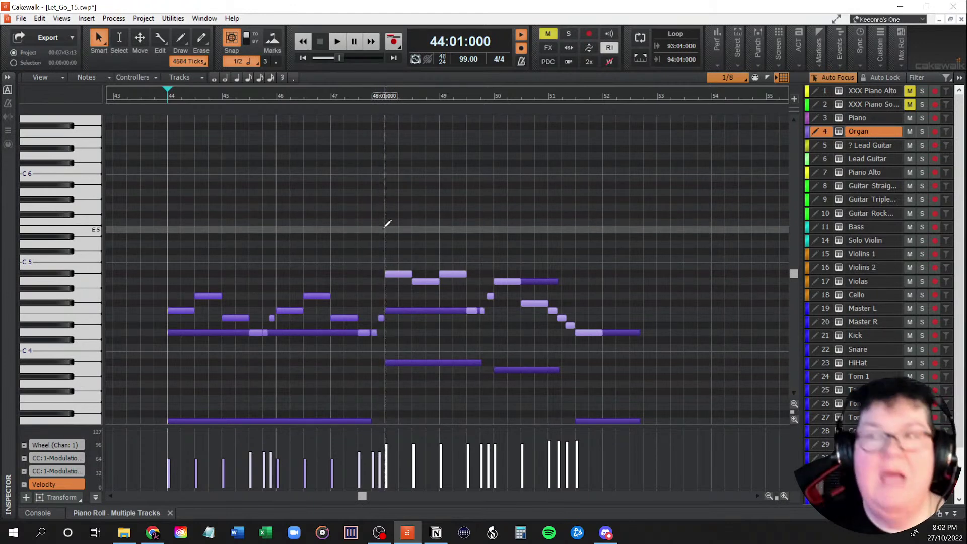
pyautogui.hotkey('ctrl', 'z')
# Step: Examine the pitch range of the Organ track's other notes, especially those in the opening bars 2 to 4
pyautogui.scroll(-2, 393, 286)
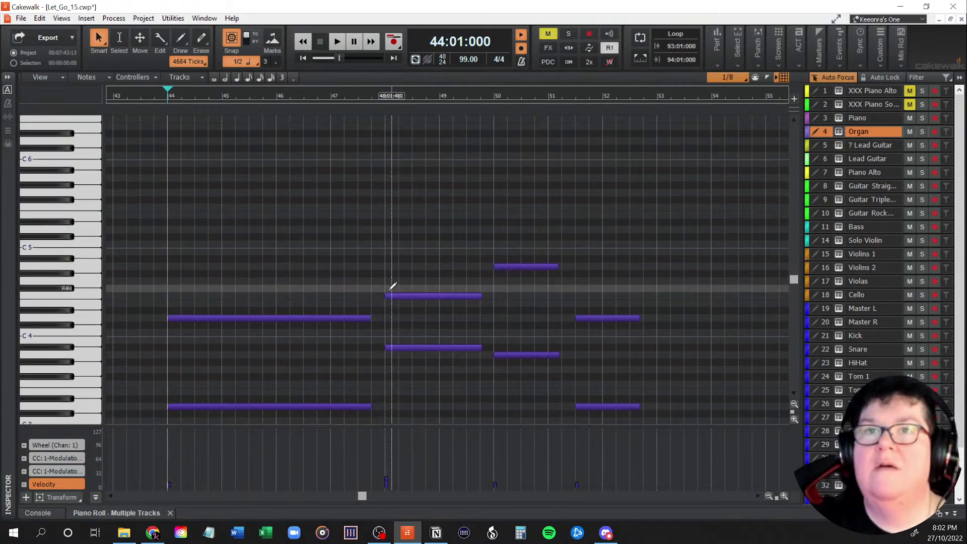
pyautogui.scroll(-6, 392, 286)
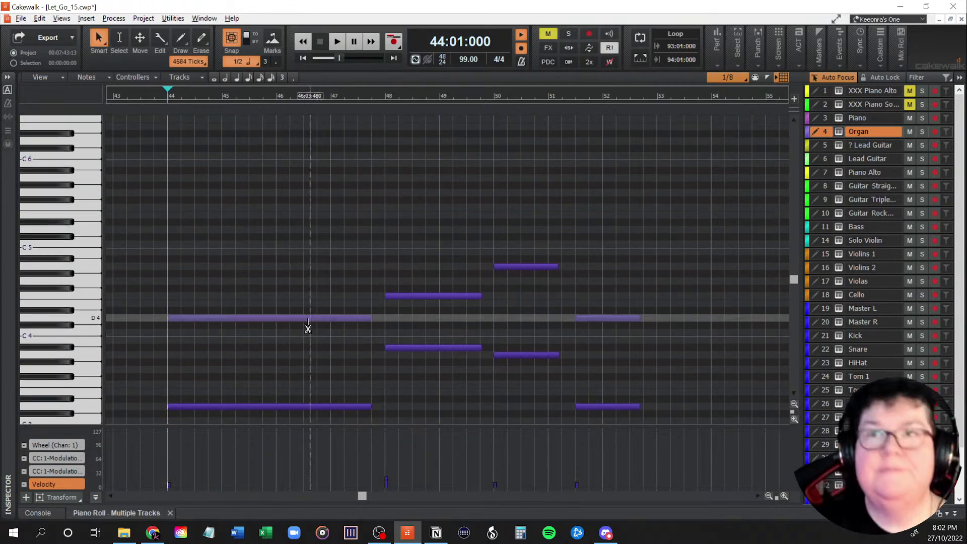
pyautogui.scroll(6, 314, 313)
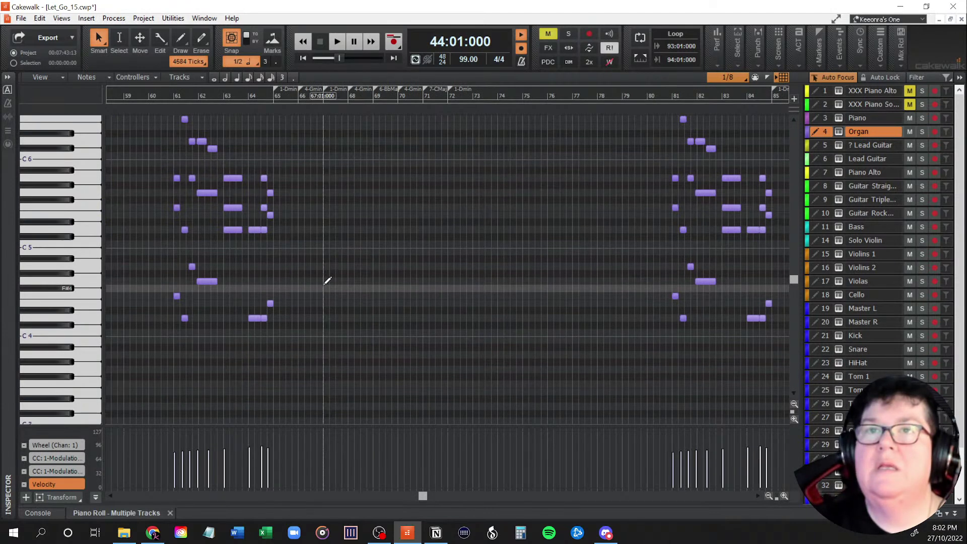
pyautogui.scroll(-3, 317, 283)
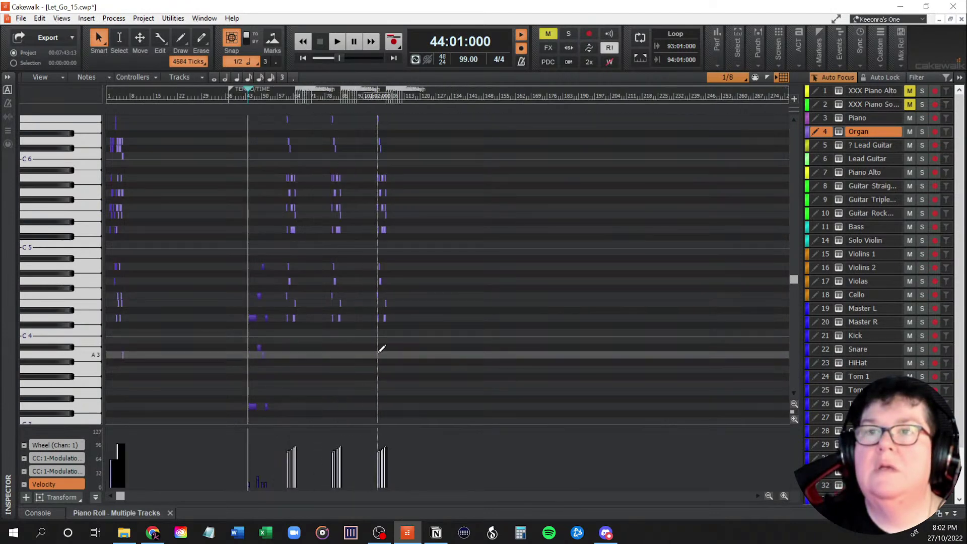
pyautogui.scroll(6, 335, 322)
pyautogui.moveTo(486, 496); pyautogui.dragTo(127, 495)
pyautogui.scroll(3, 217, 317)
pyautogui.scroll(3, 220, 328)
pyautogui.moveTo(126, 497); pyautogui.dragTo(124, 497)
pyautogui.scroll(3, 247, 391)
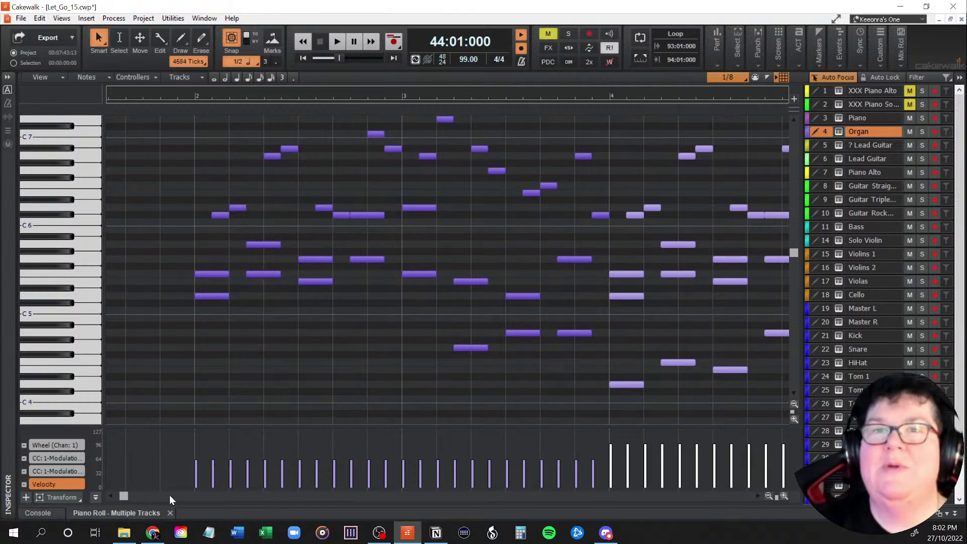
pyautogui.scroll(7, 204, 365)
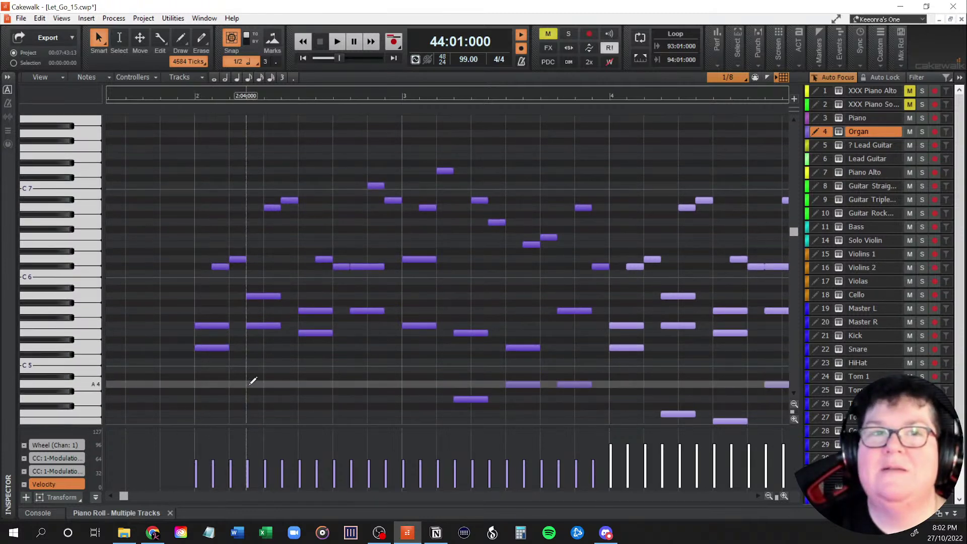
pyautogui.scroll(-10, 258, 378)
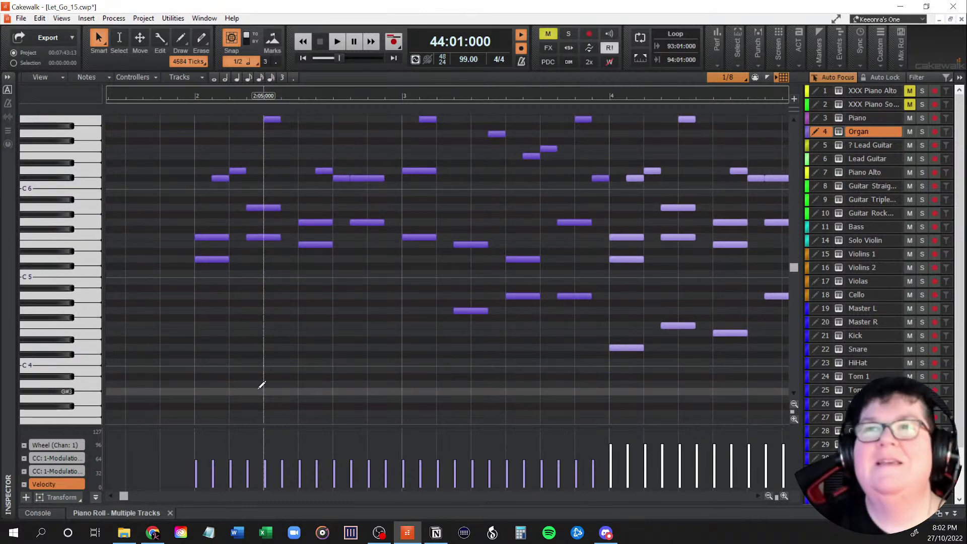
pyautogui.scroll(4, 261, 385)
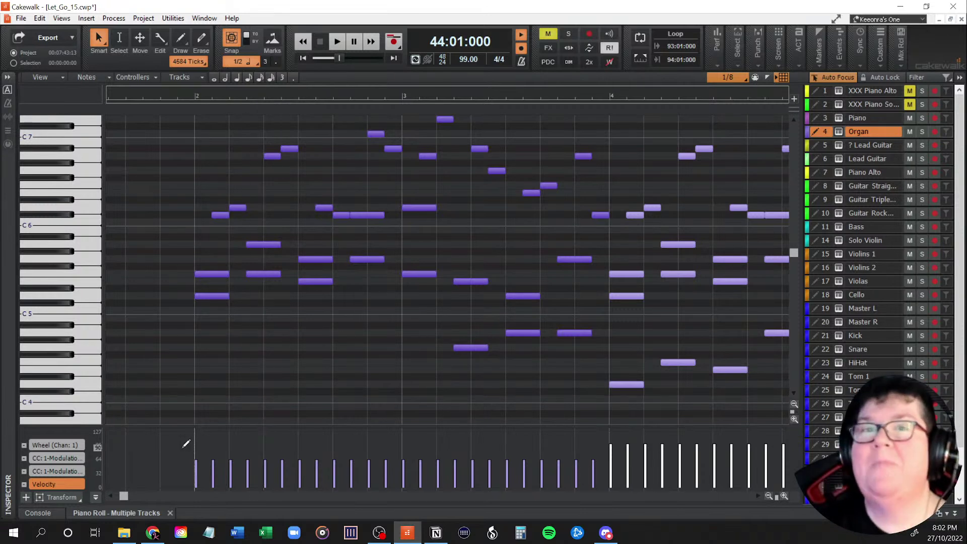
# Step: Try pasting the copied Bass notes into the Organ track at bar 54, and undo the paste
pyautogui.moveTo(126, 499); pyautogui.dragTo(363, 506)
pyautogui.scroll(-3, 421, 363)
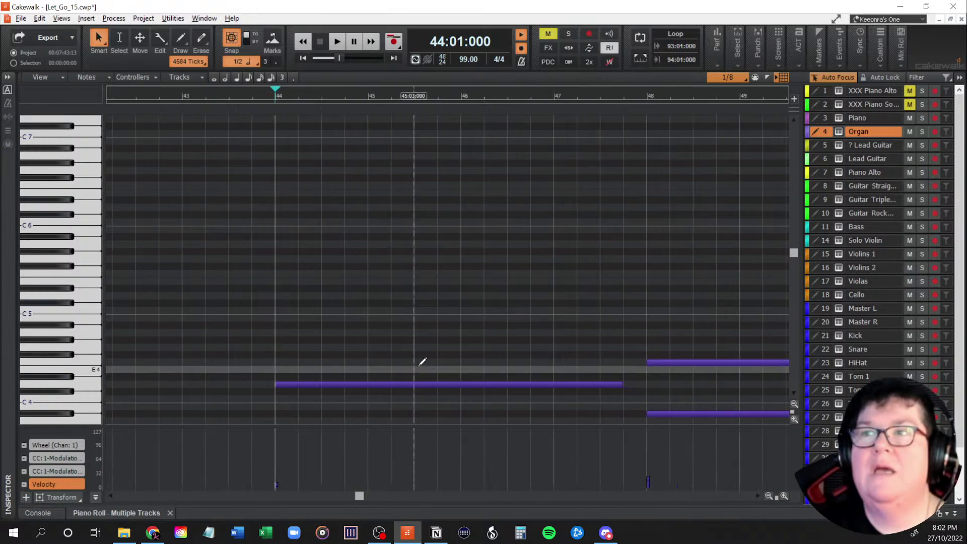
pyautogui.scroll(-2, 423, 363)
pyautogui.scroll(-2, 434, 395)
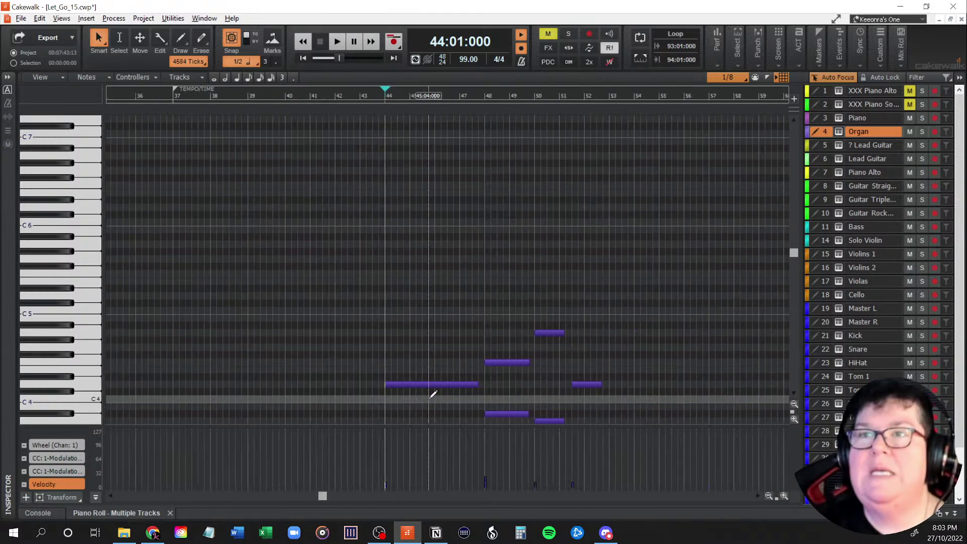
pyautogui.moveTo(323, 495); pyautogui.dragTo(362, 497)
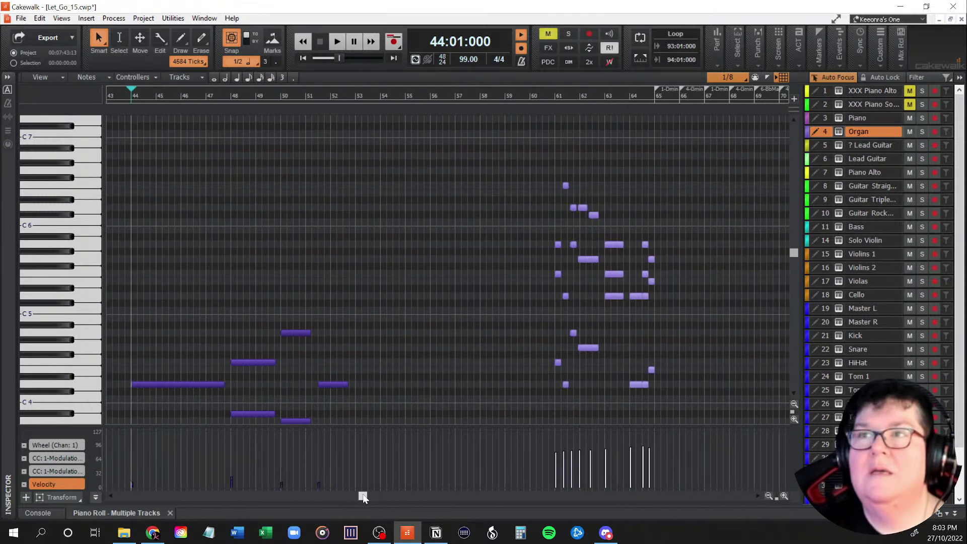
pyautogui.scroll(-6, 450, 349)
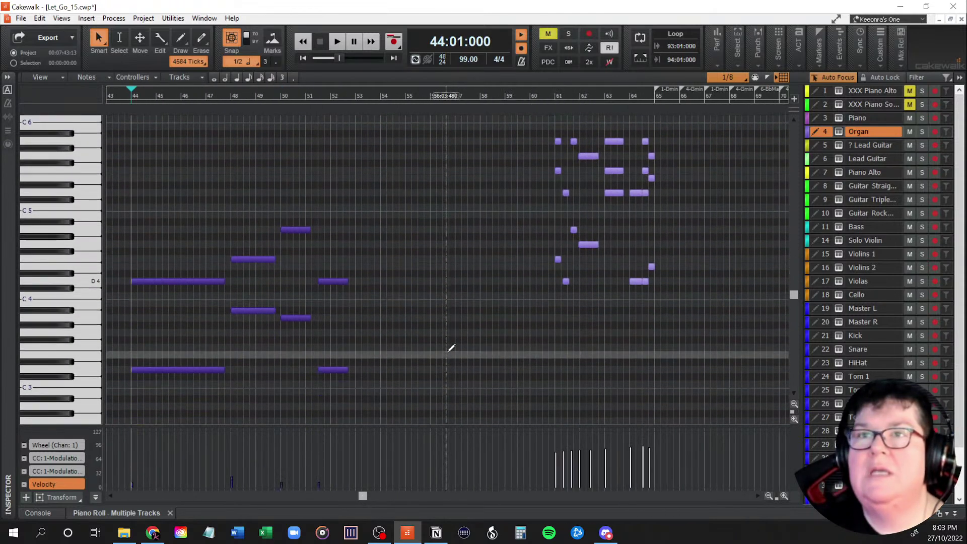
pyautogui.scroll(1, 435, 319)
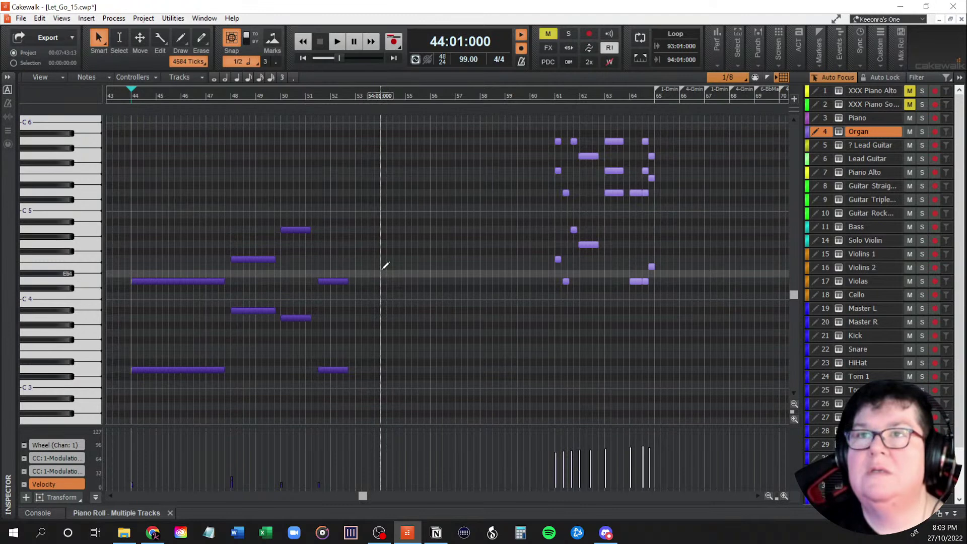
pyautogui.click(385, 266)
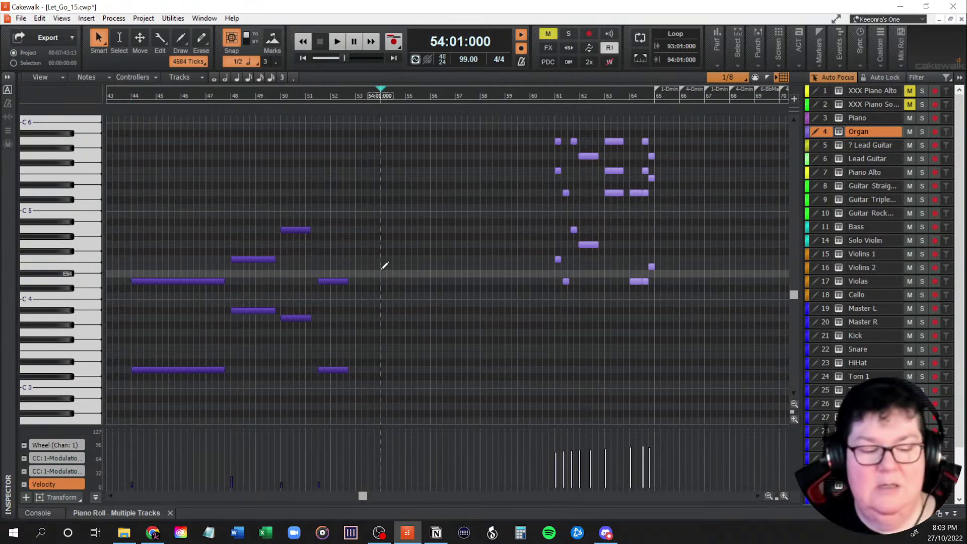
pyautogui.hotkey('ctrl', 'v')
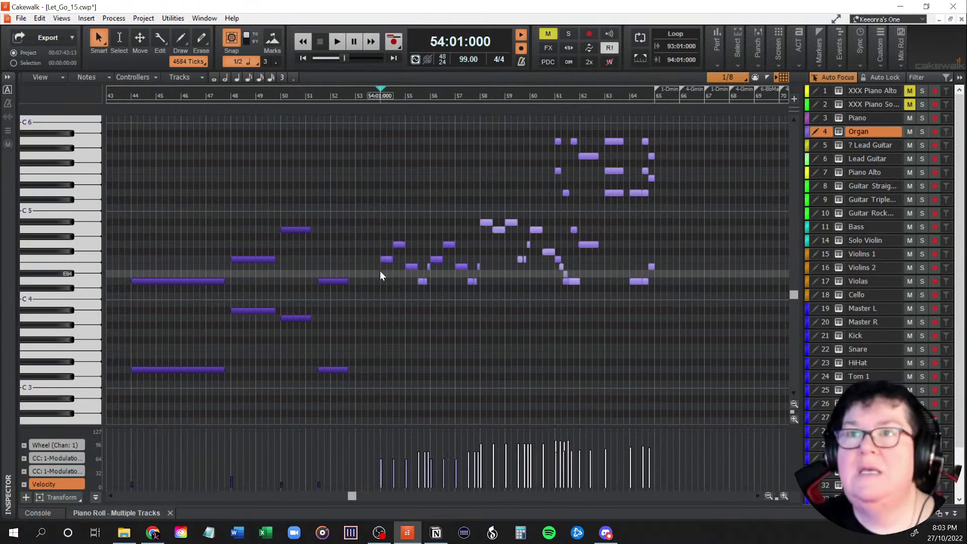
pyautogui.hotkey('ctrl', 'z')
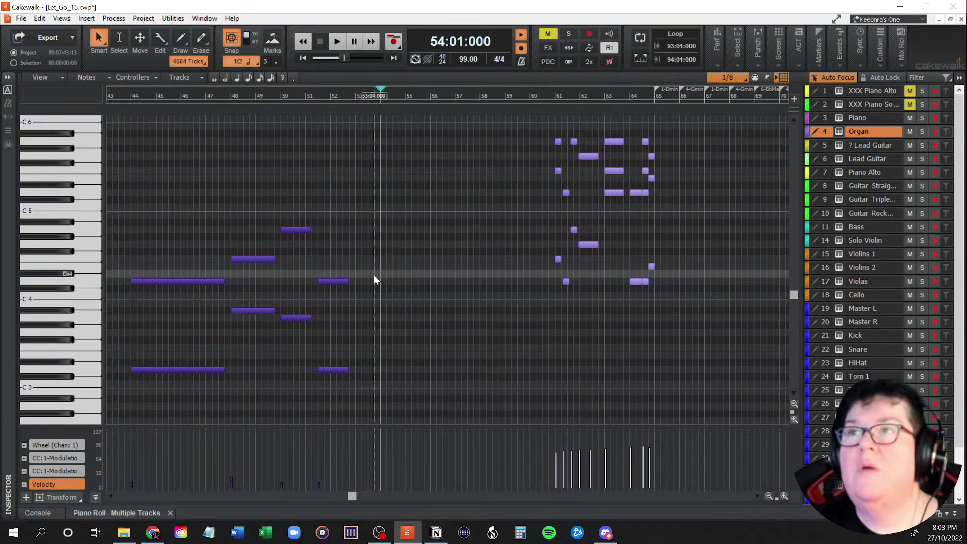
# Step: Paste the copied Bass notes into the Organ track starting at bar 53
pyautogui.click(359, 267)
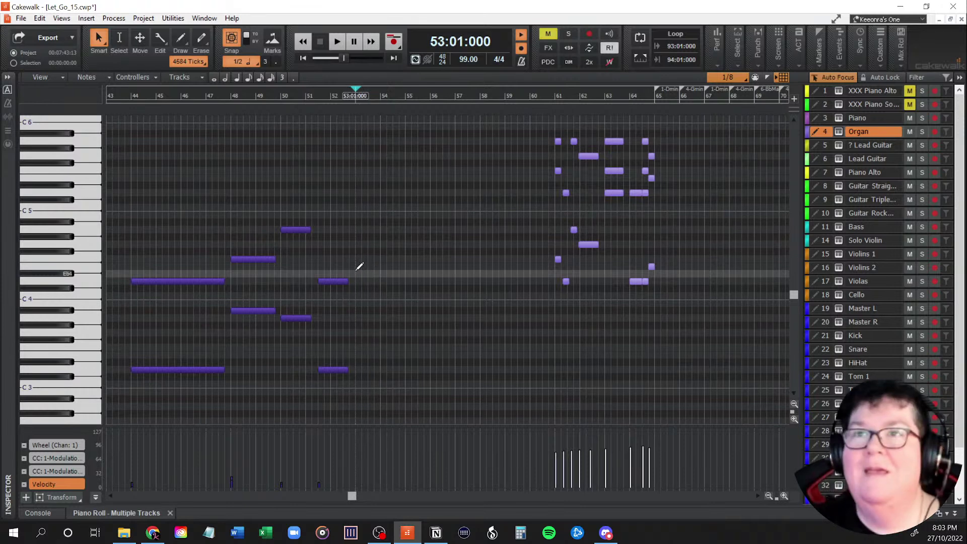
pyautogui.hotkey('ctrl', 'v')
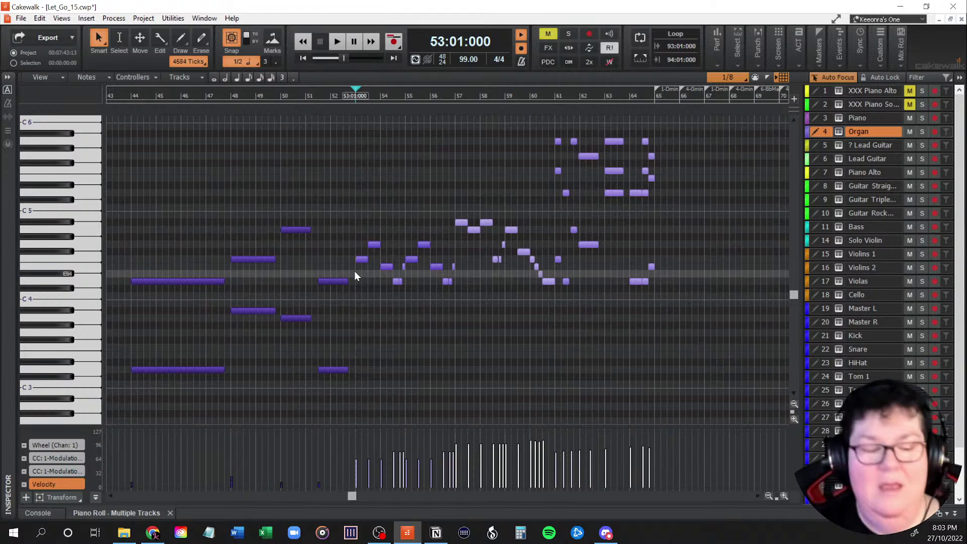
pyautogui.hotkey('ctrl', 'z')
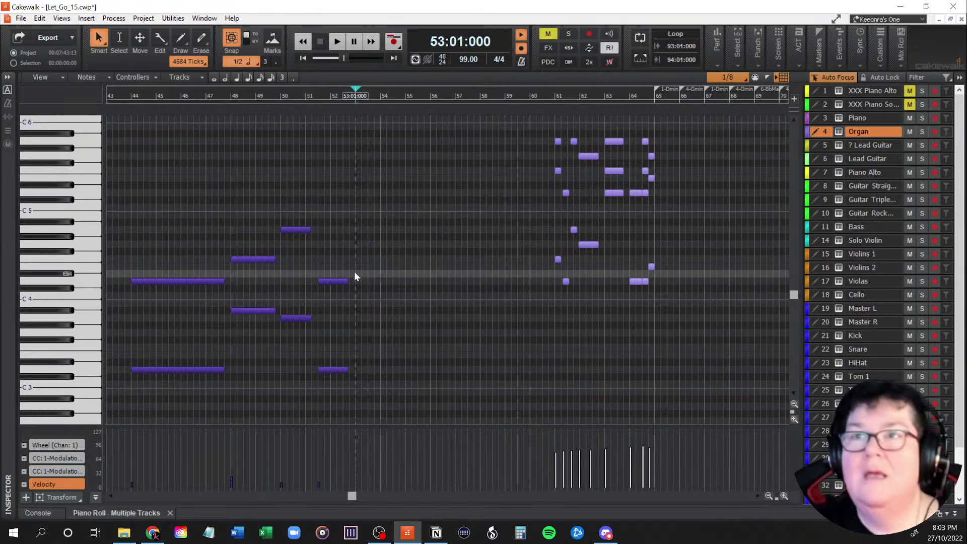
pyautogui.hotkey('ctrl', 'v')
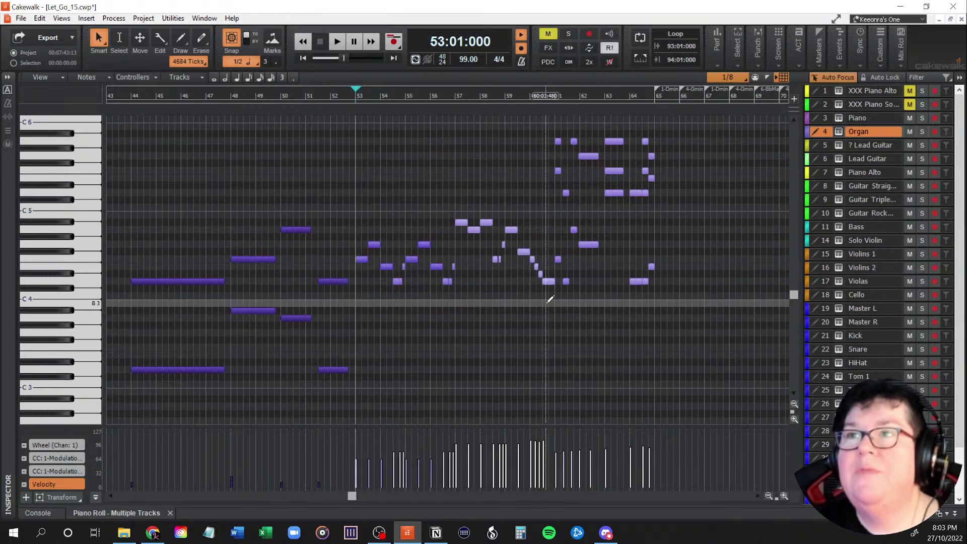
# Step: Select all the notes pasted from bar 53 and transpose them up two octaves, so the first note is F6
pyautogui.moveTo(550, 296); pyautogui.dragTo(360, 202)
pyautogui.scroll(3, 438, 324)
pyautogui.scroll(1, 434, 375)
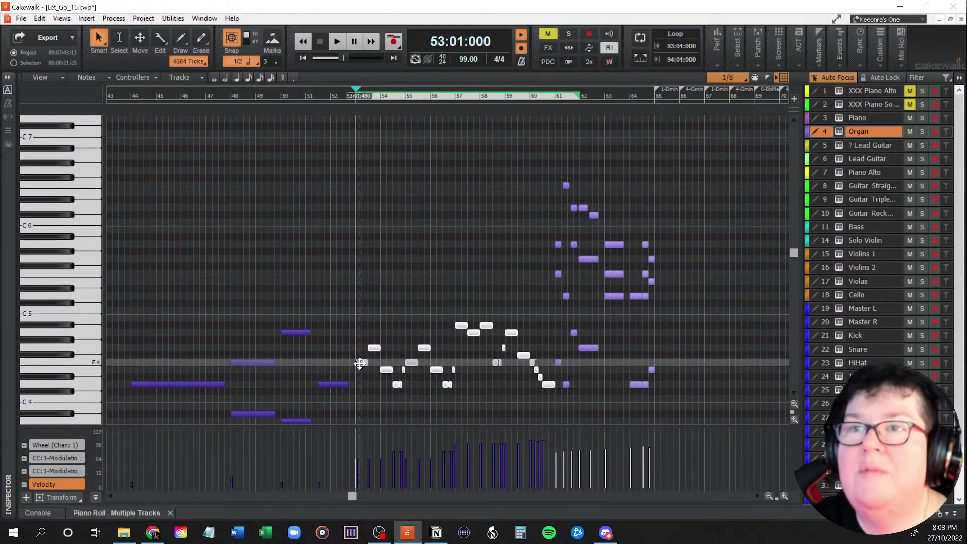
pyautogui.moveTo(361, 363); pyautogui.dragTo(363, 273)
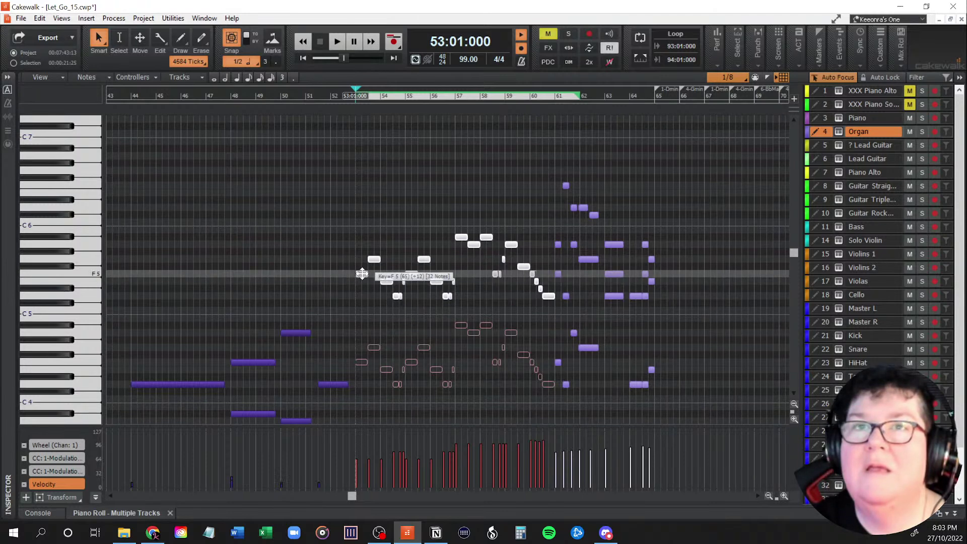
pyautogui.moveTo(362, 274); pyautogui.dragTo(362, 186)
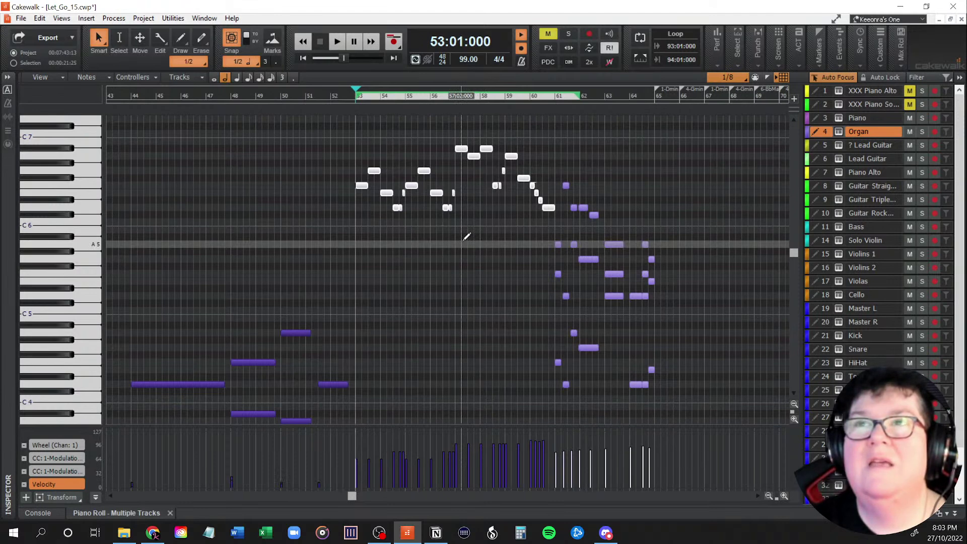
# Step: Move the selected Organ notes back to start at bar 44, and set the playback position to 44:01:000
pyautogui.moveTo(363, 186); pyautogui.dragTo(139, 184)
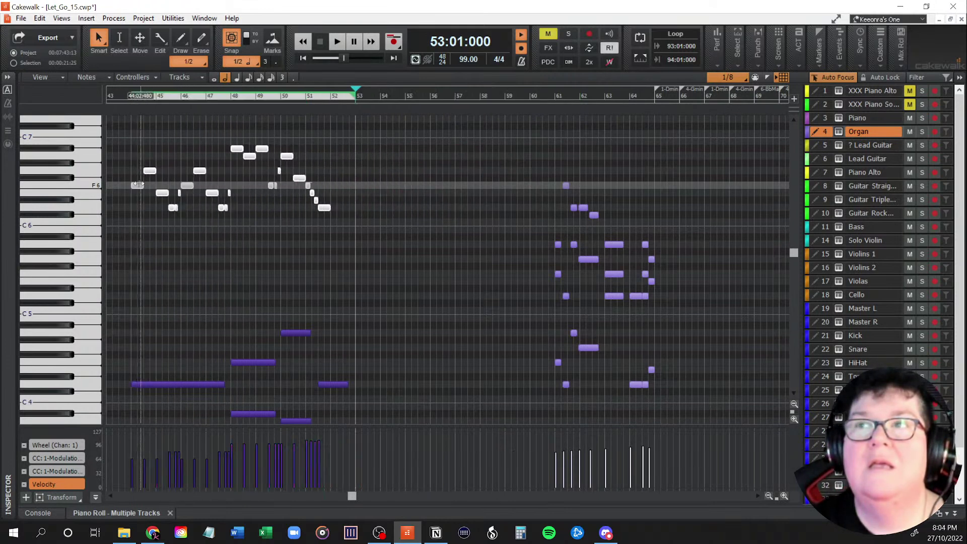
pyautogui.scroll(-5, 236, 318)
pyautogui.scroll(5, 236, 318)
pyautogui.moveTo(360, 499); pyautogui.dragTo(342, 494)
pyautogui.click(272, 287)
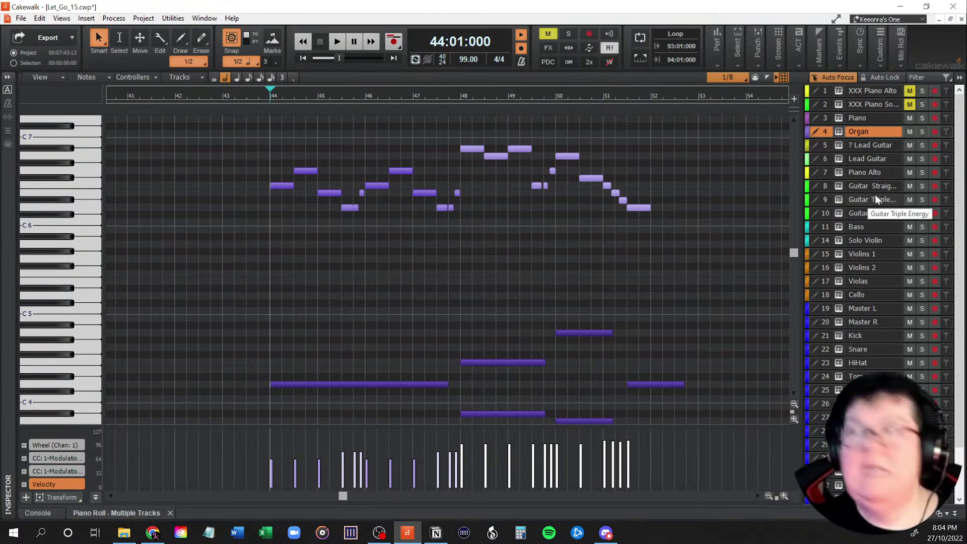
# Step: Show the Bass notes behind the Organ notes with Organ as the active track, and play the passage from bar 44 to bar 53
pyautogui.click(823, 226)
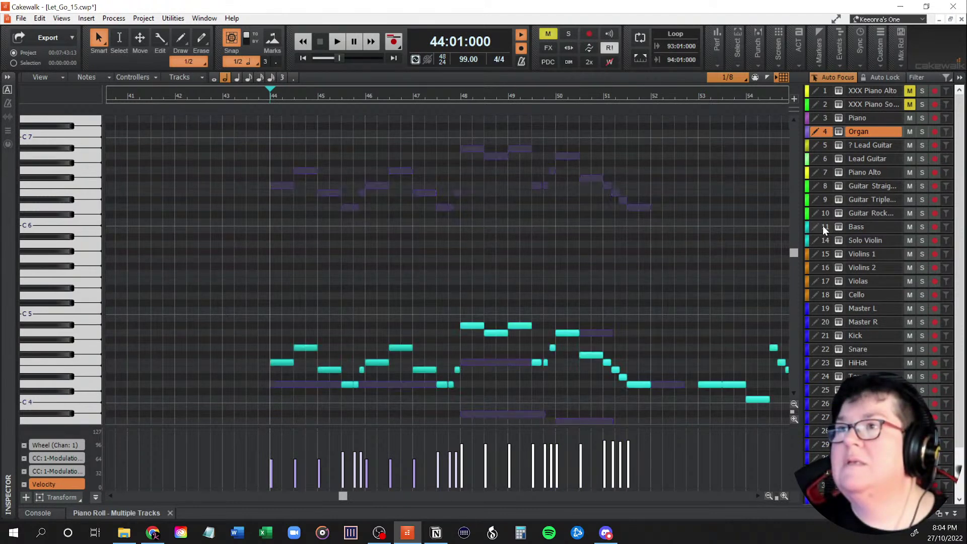
pyautogui.click(861, 129)
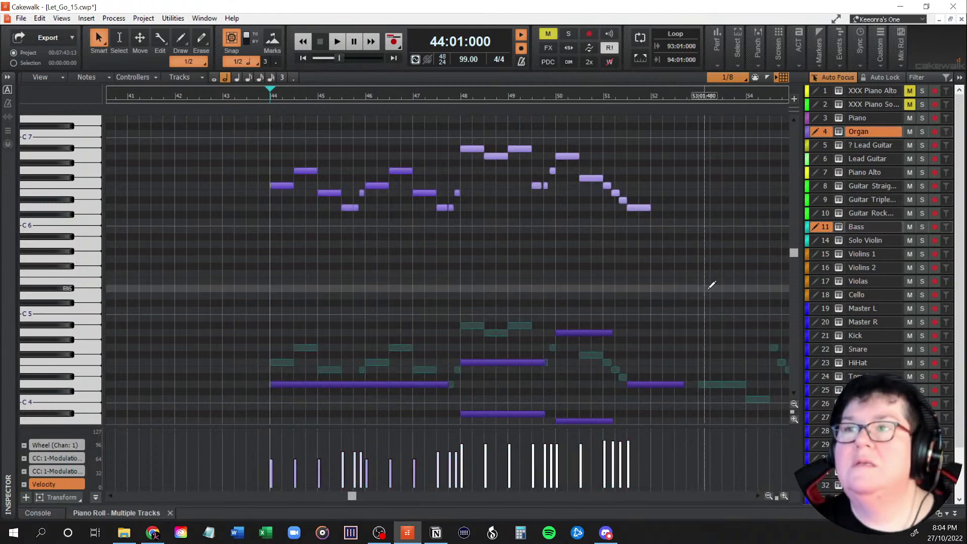
pyautogui.scroll(-3, 712, 285)
pyautogui.press('space')
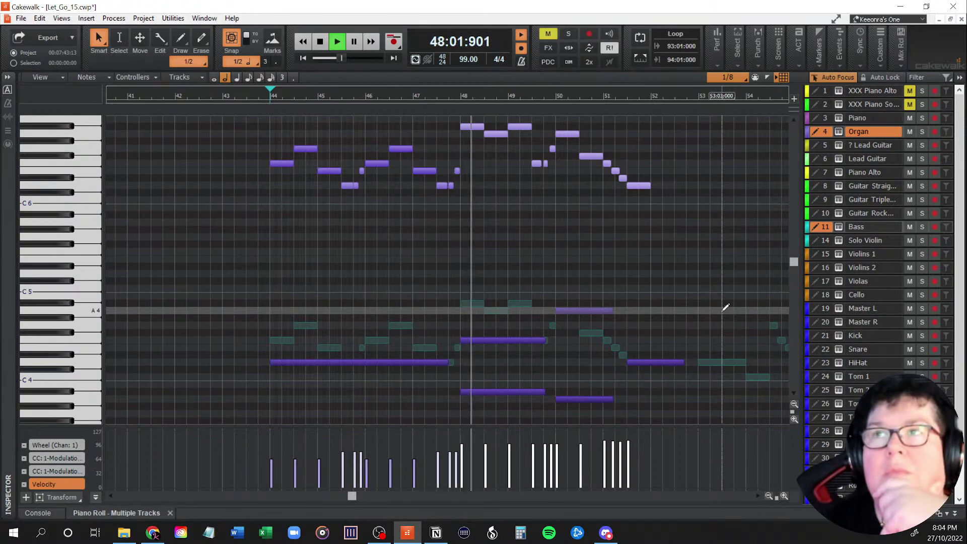
pyautogui.scroll(1, 724, 307)
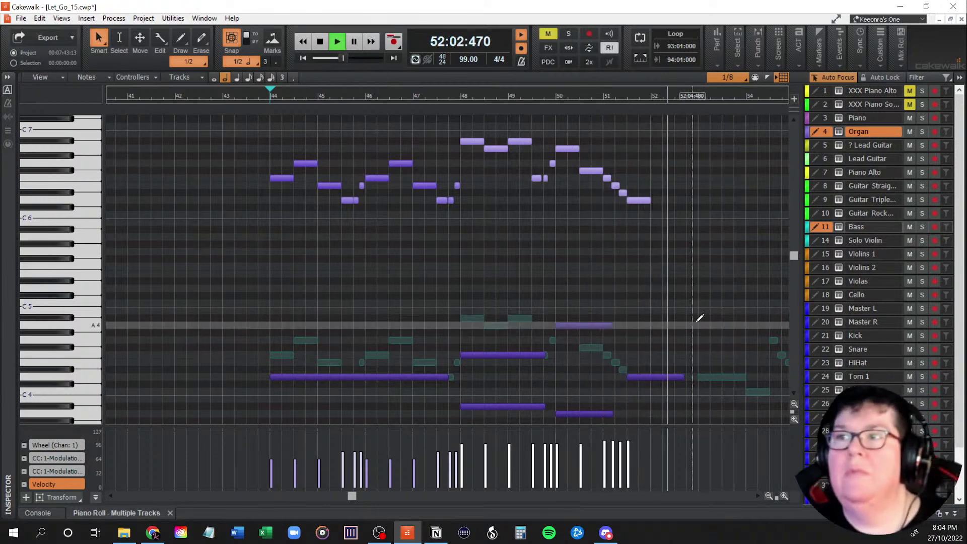
pyautogui.scroll(-1, 687, 314)
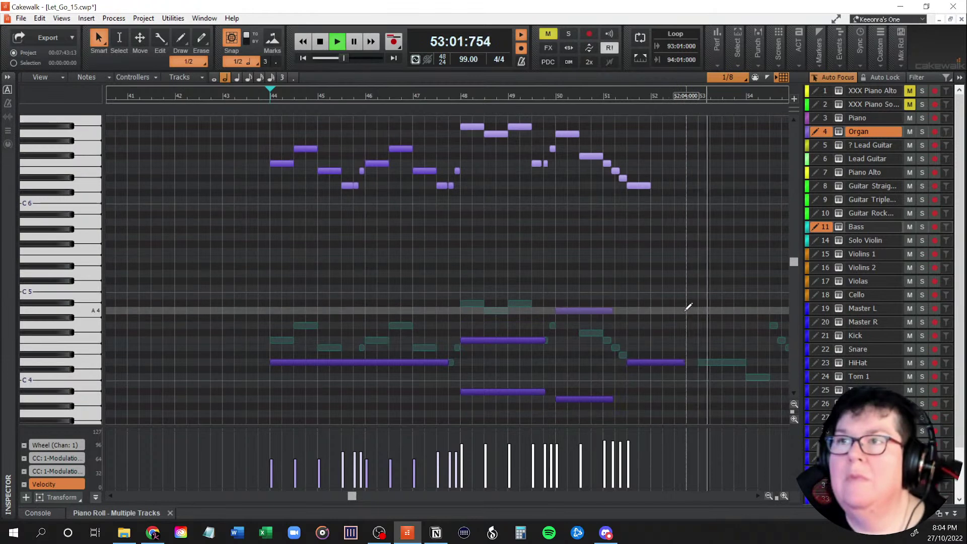
pyautogui.press('space')
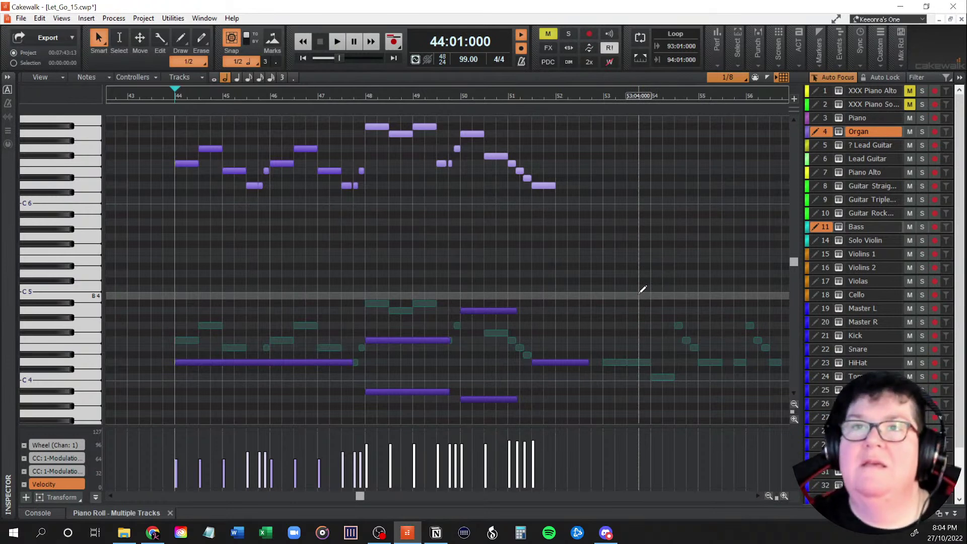
# Step: Set the playback position to 43:04:000 and play the Organ passage through to bar 52
pyautogui.click(164, 263)
pyautogui.press('space')
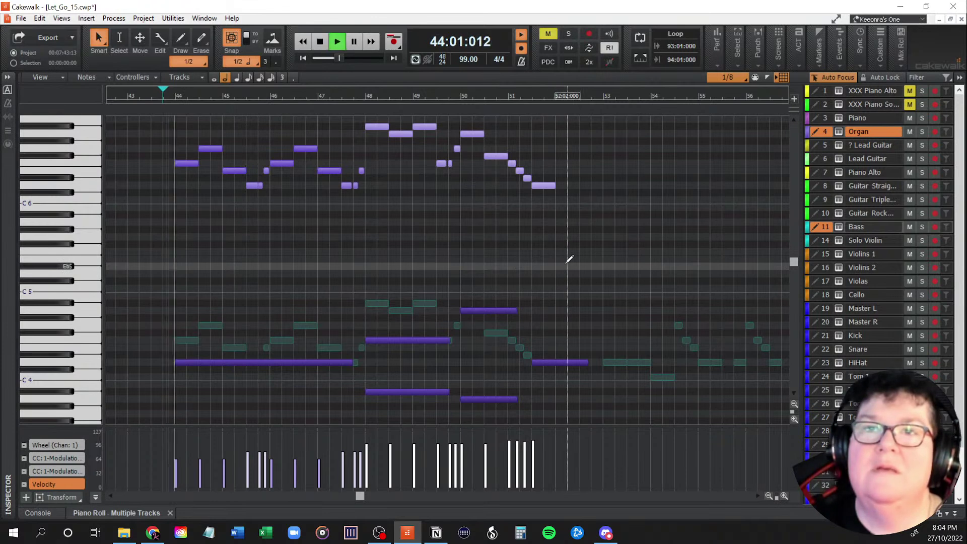
pyautogui.scroll(-4, 604, 276)
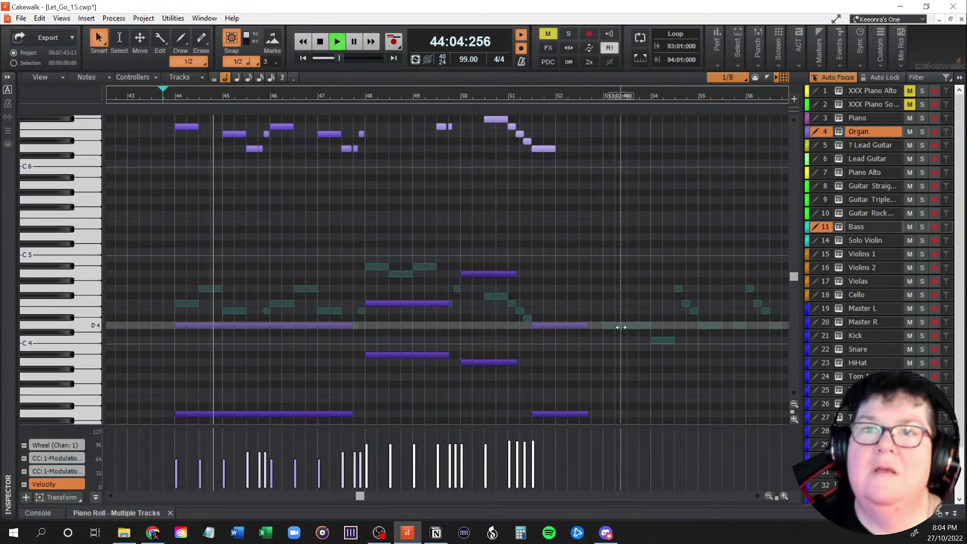
pyautogui.scroll(6, 621, 327)
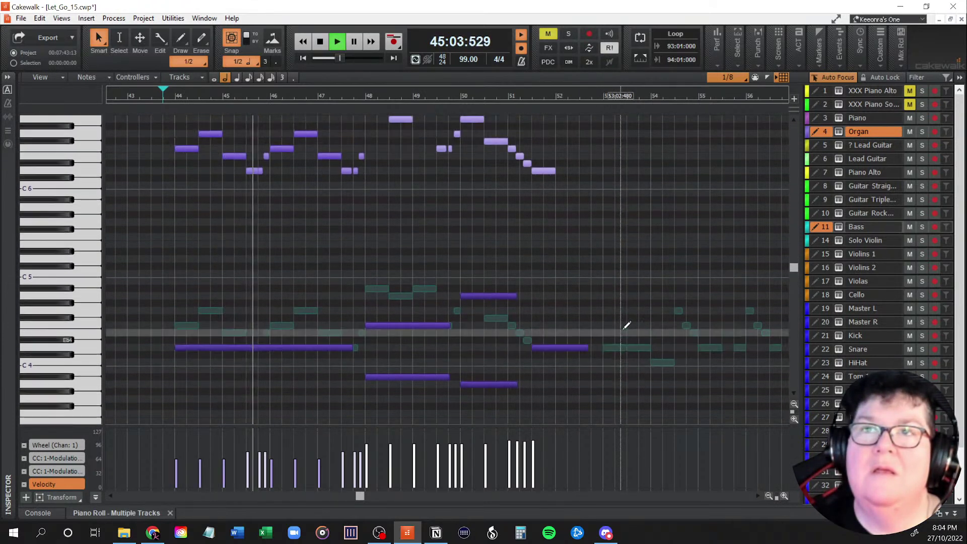
pyautogui.scroll(-3, 625, 330)
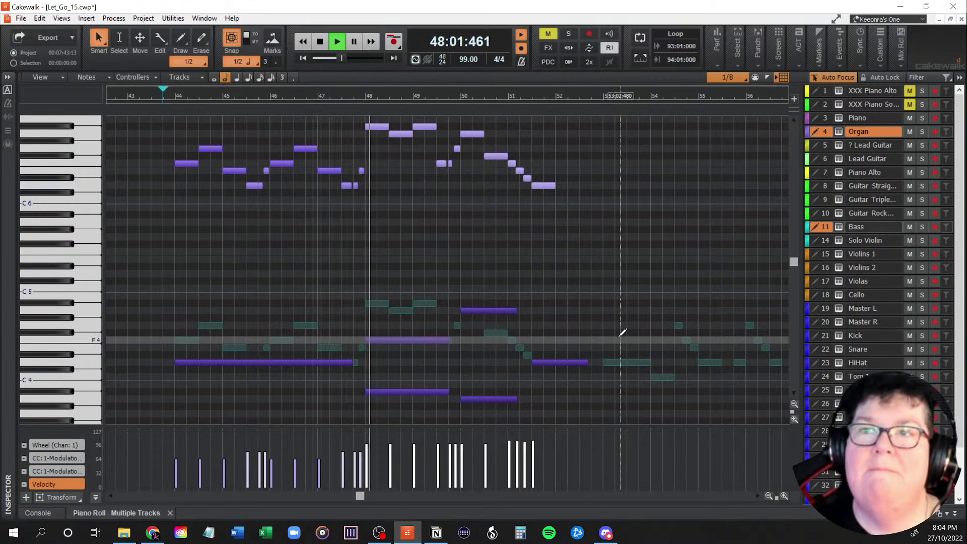
pyautogui.scroll(1, 622, 332)
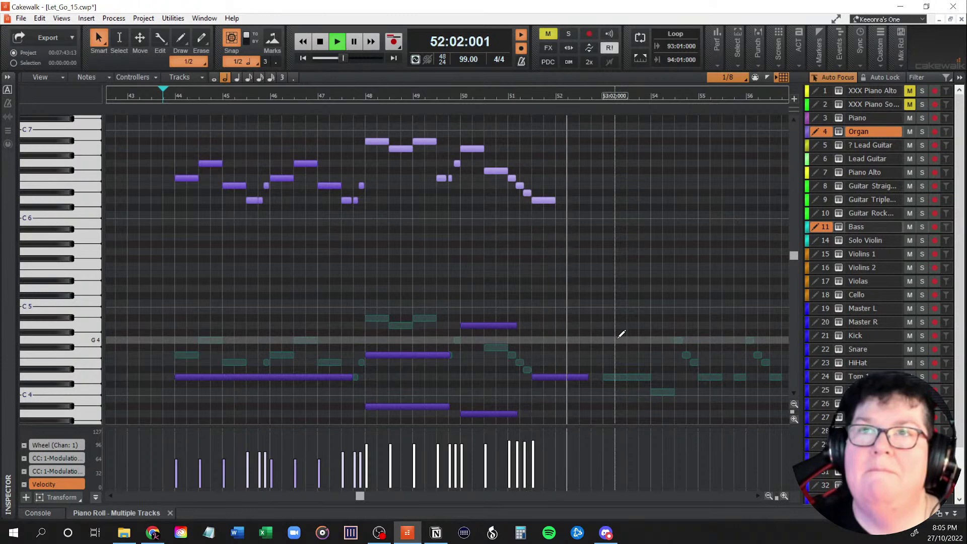
pyautogui.press('space')
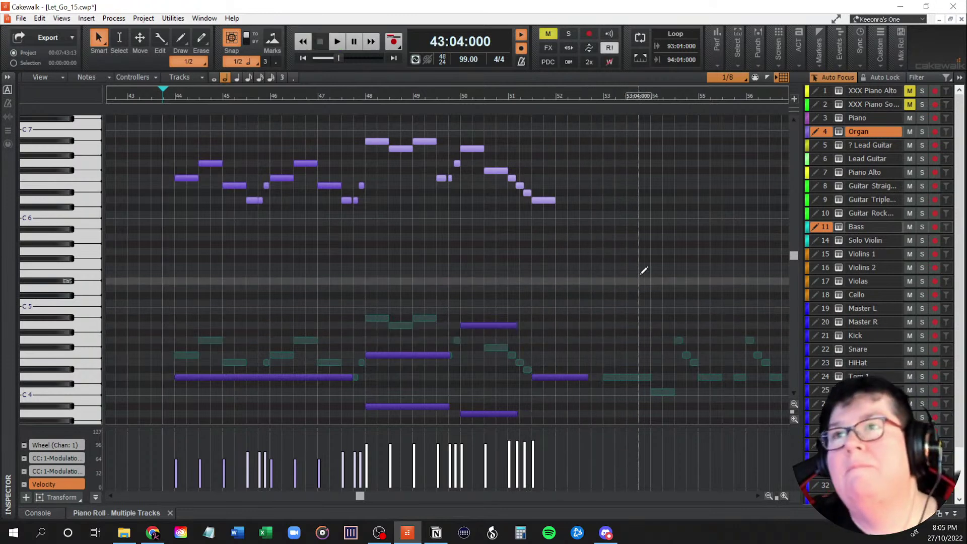
# Step: Lengthen the last D6 Organ note to end at 52:03:480, and select all the high melody notes from bar 44
pyautogui.moveTo(554, 200); pyautogui.dragTo(584, 203)
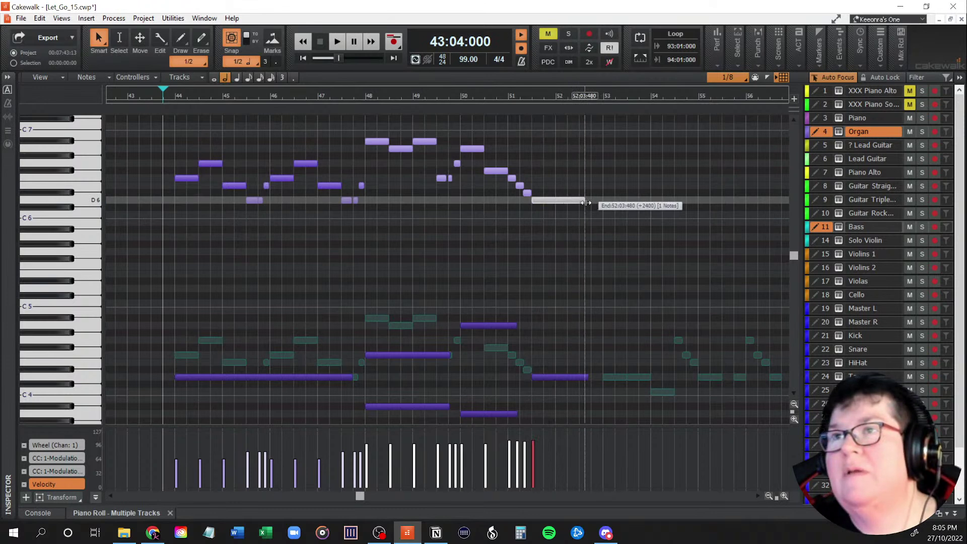
pyautogui.moveTo(587, 202); pyautogui.dragTo(588, 202)
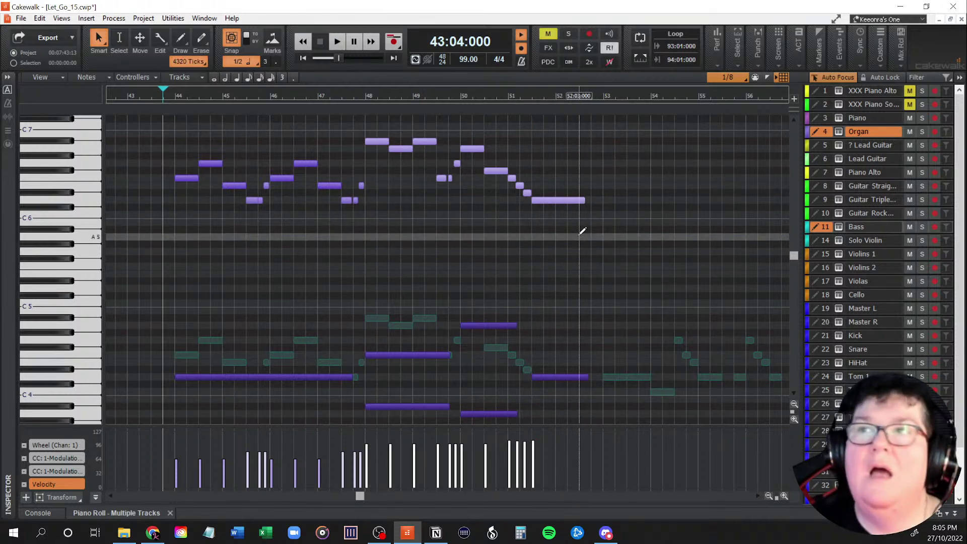
pyautogui.moveTo(607, 218)
pyautogui.mouseDown()
pyautogui.moveTo(324, 217)
pyautogui.moveTo(178, 119)
pyautogui.mouseUp()
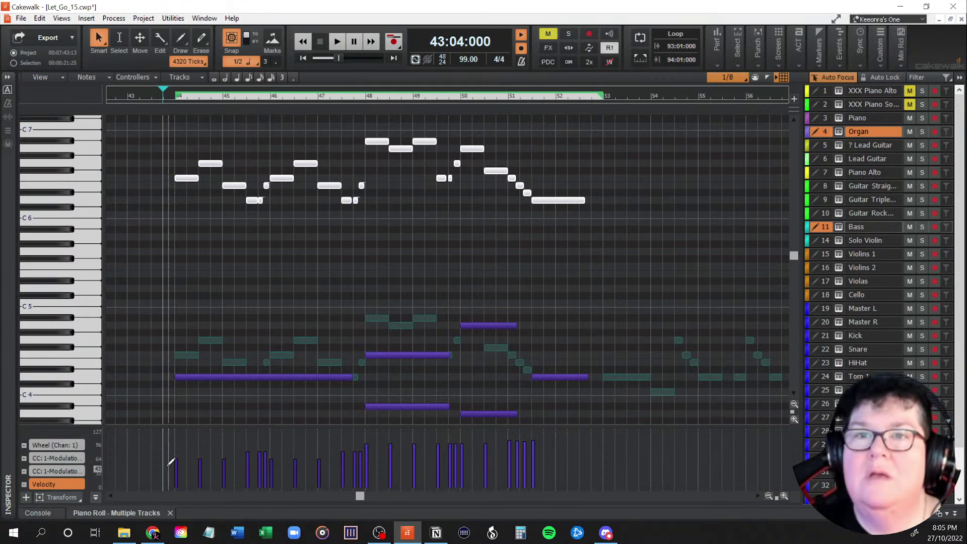
# Step: Enlarge the controller pane and raise the Organ's CC 1 modulation before bar 52 to match the level that follows
pyautogui.moveTo(165, 425); pyautogui.dragTo(166, 375)
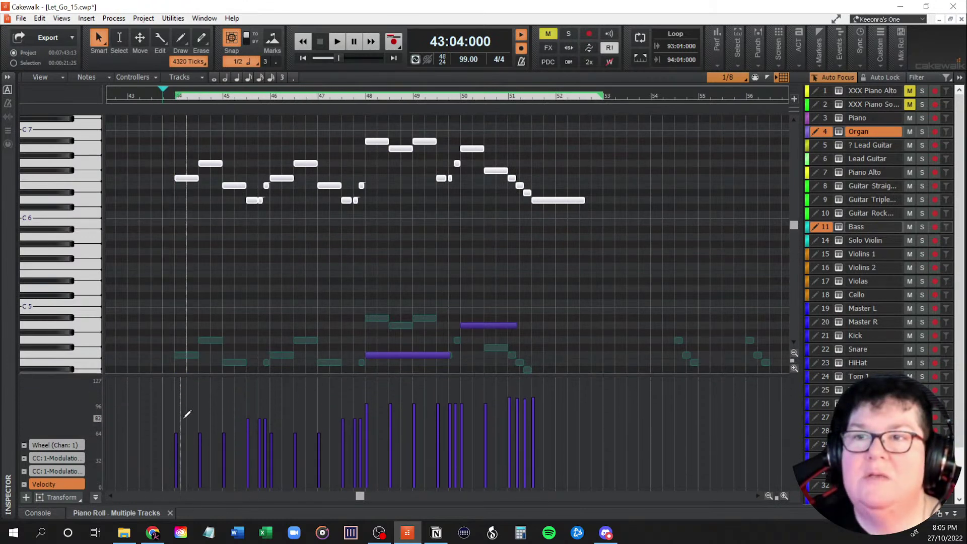
pyautogui.click(55, 471)
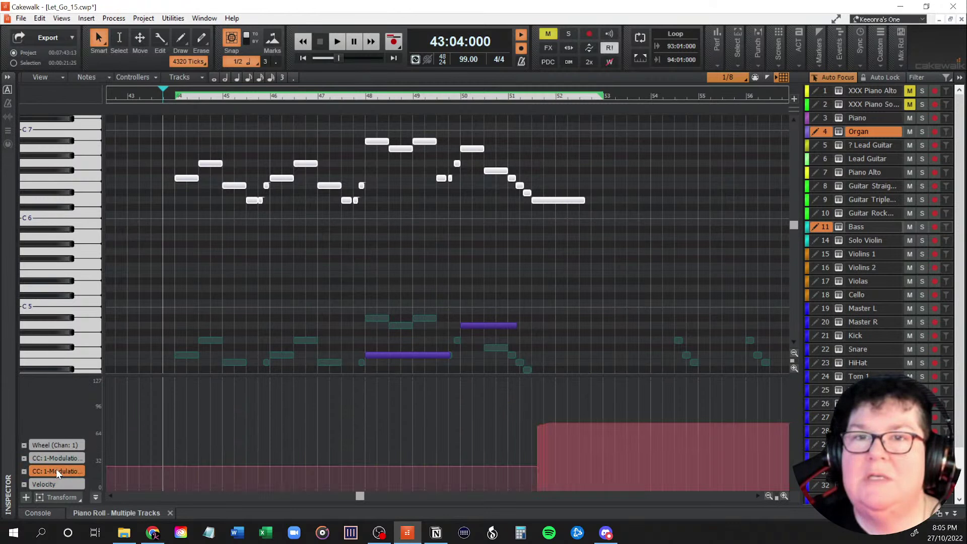
pyautogui.click(61, 457)
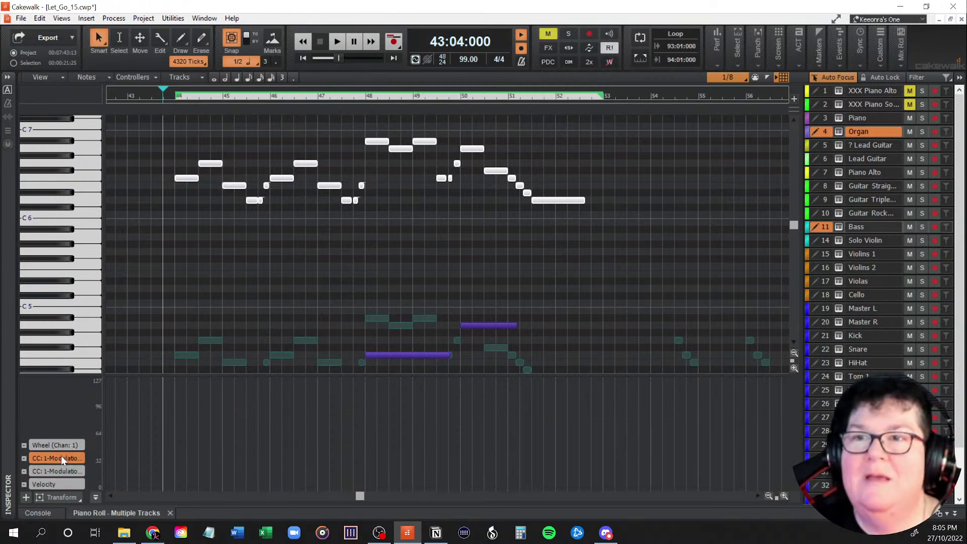
pyautogui.click(62, 444)
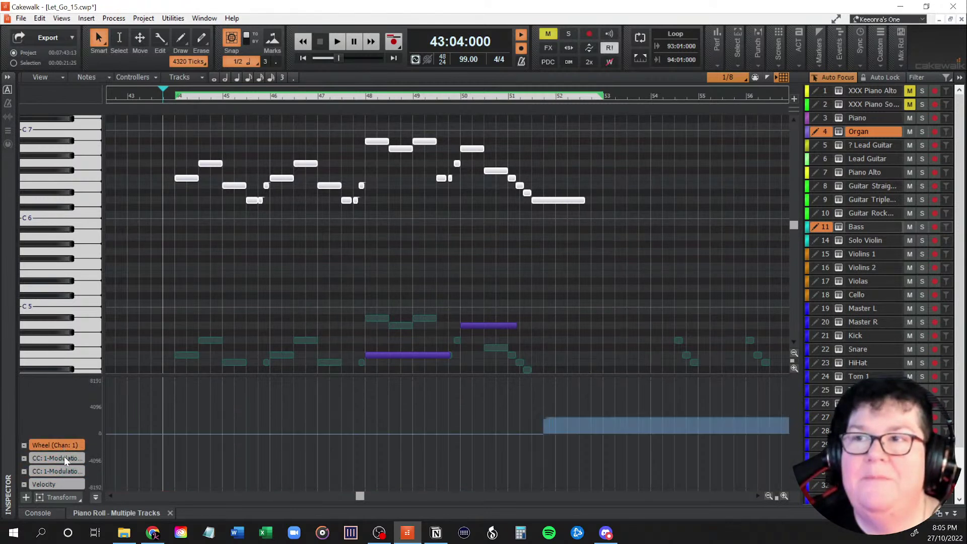
pyautogui.click(64, 456)
pyautogui.click(62, 470)
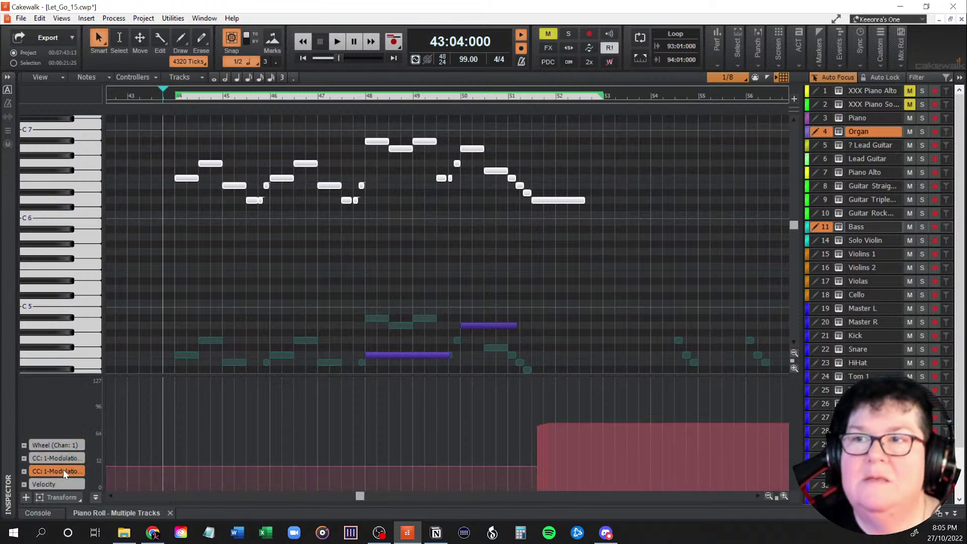
pyautogui.moveTo(124, 468); pyautogui.dragTo(153, 422)
# Step: Check the long D3 and D4 Organ notes at bar 44 by selecting each, and shrink the controller pane
pyautogui.scroll(-5, 265, 324)
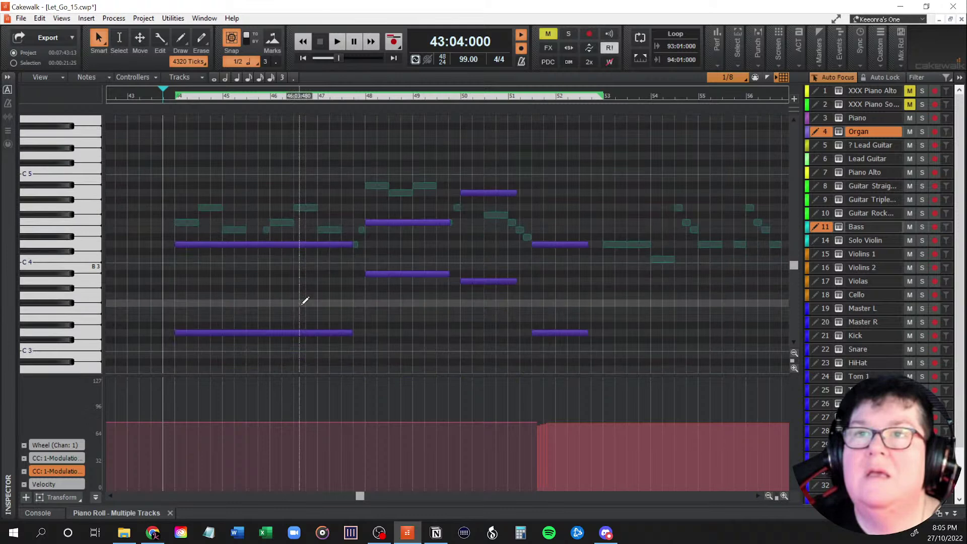
pyautogui.click(237, 332)
pyautogui.click(252, 244)
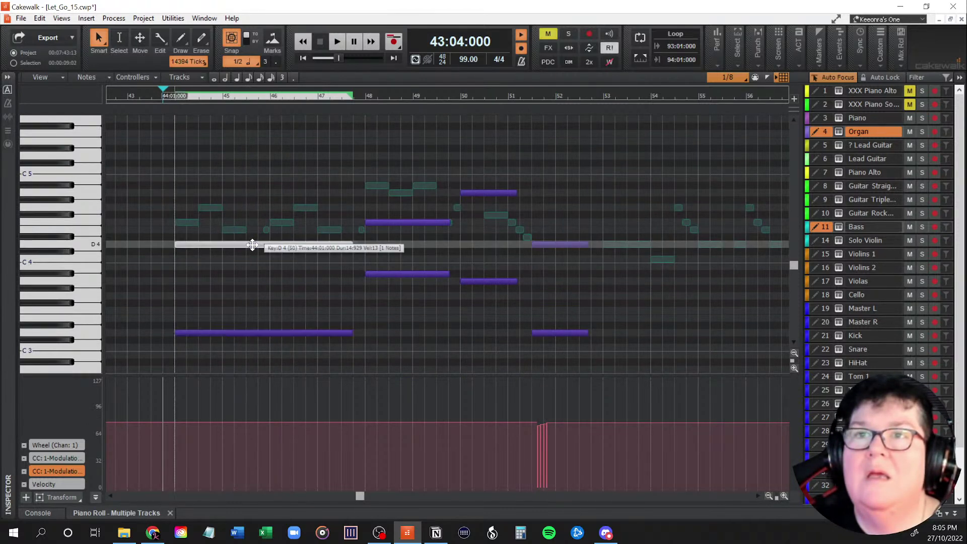
pyautogui.scroll(1, 294, 354)
pyautogui.scroll(2, 295, 354)
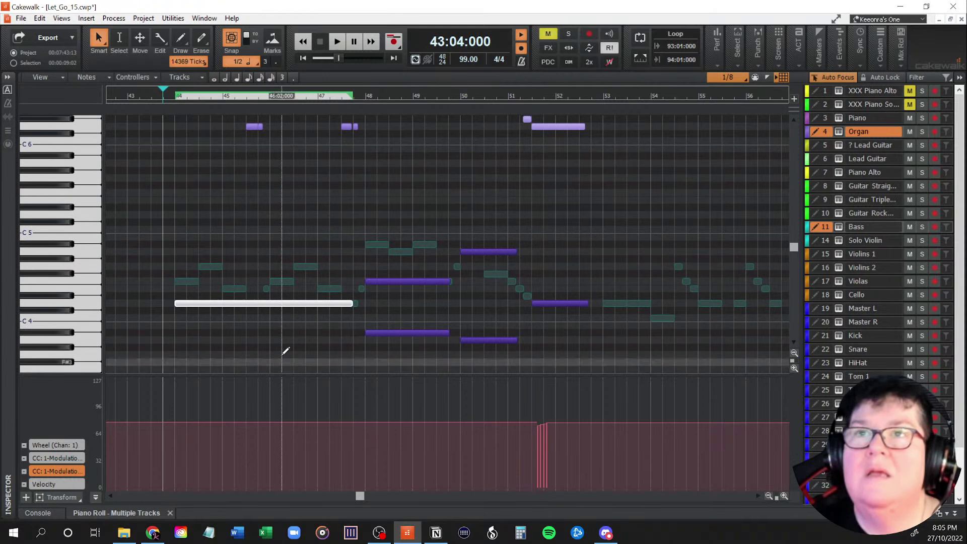
pyautogui.moveTo(184, 373); pyautogui.dragTo(186, 446)
pyautogui.scroll(1, 234, 392)
pyautogui.scroll(1, 231, 395)
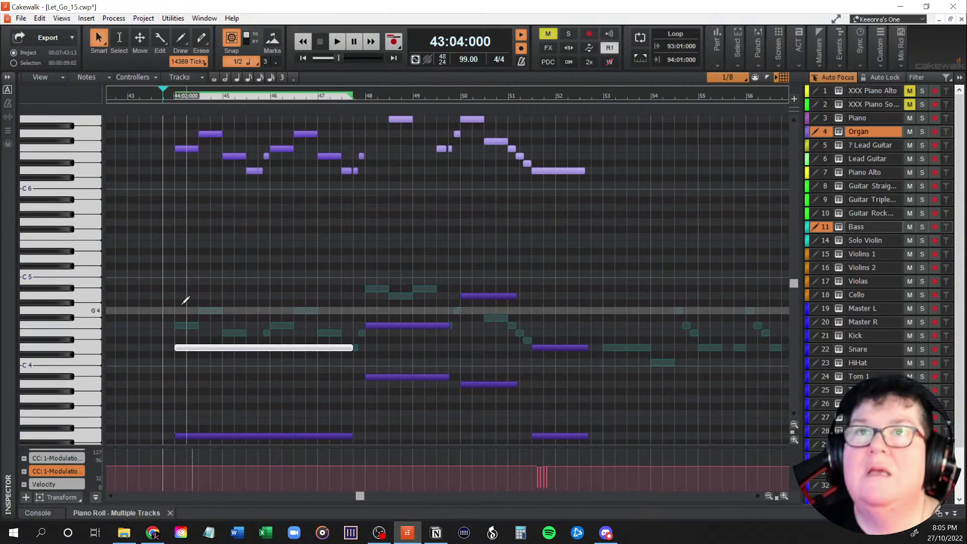
# Step: Set the playback position to 44:01:000 and start playing the Organ passage
pyautogui.click(178, 248)
pyautogui.press('space')
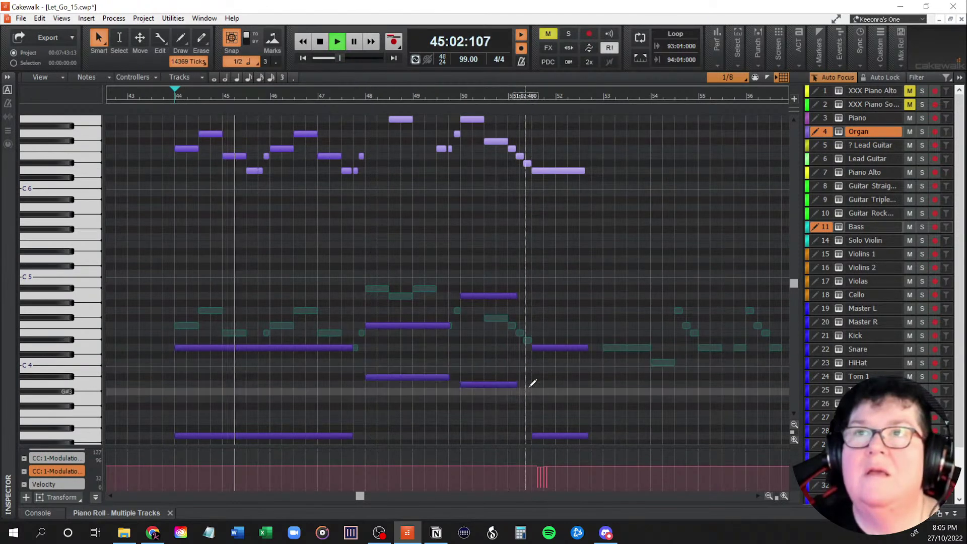
pyautogui.scroll(2, 593, 383)
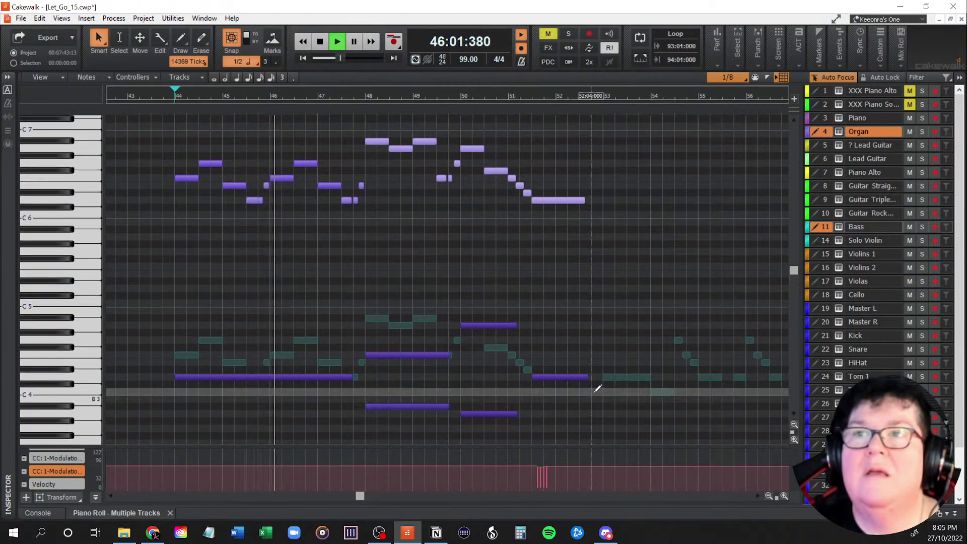
pyautogui.scroll(1, 597, 388)
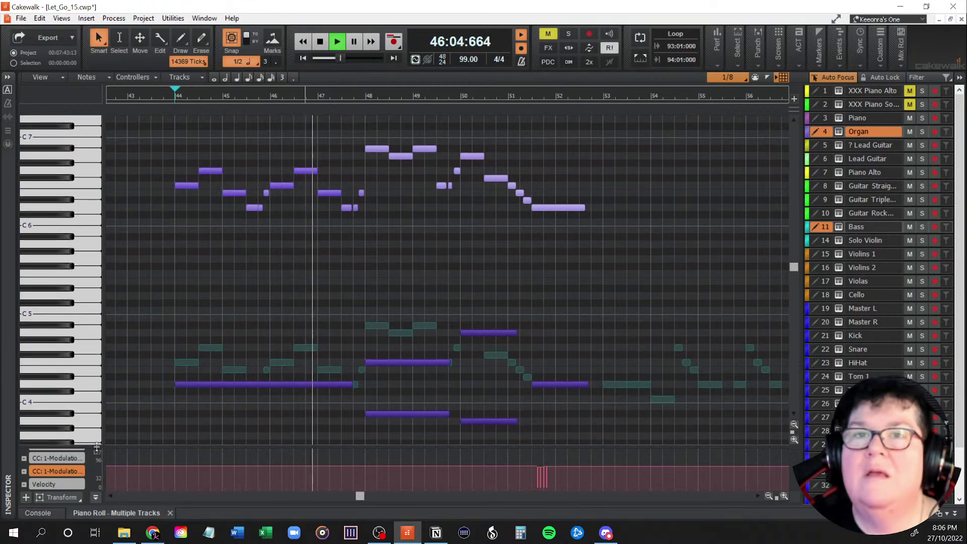
pyautogui.moveTo(94, 446); pyautogui.dragTo(94, 417)
pyautogui.click(71, 445)
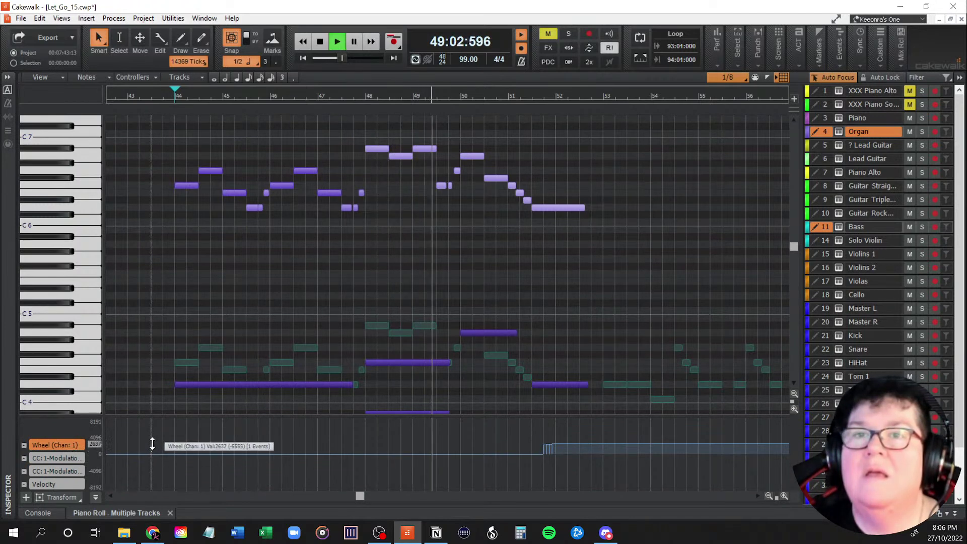
pyautogui.moveTo(152, 443); pyautogui.dragTo(152, 443)
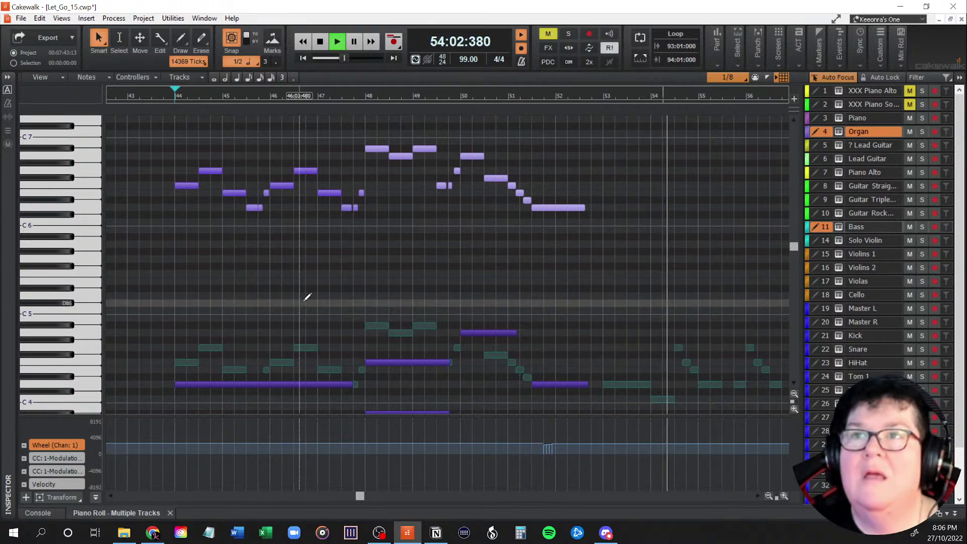
pyautogui.scroll(-2, 301, 305)
pyautogui.press('space')
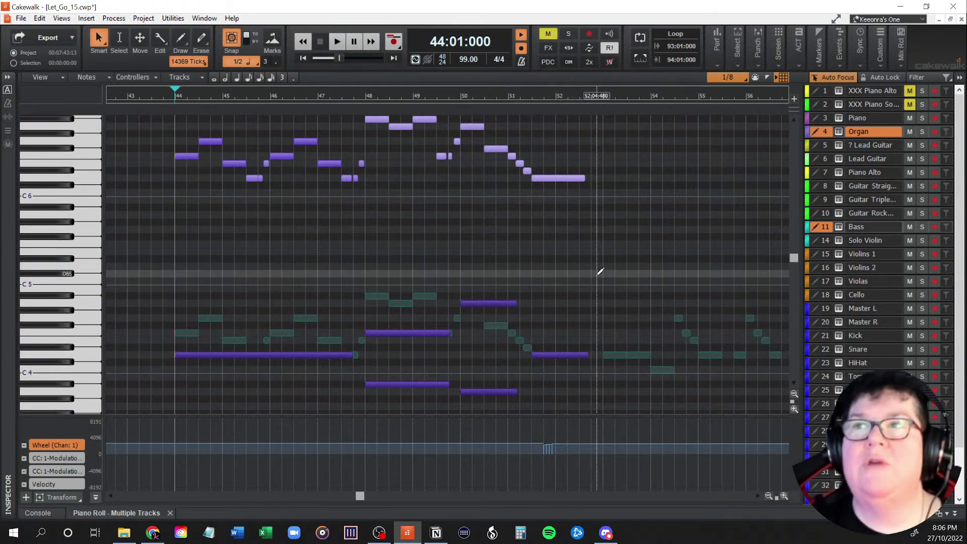
# Step: Shrink the controller pane to give the Organ notes more vertical room
pyautogui.moveTo(123, 415); pyautogui.dragTo(121, 466)
pyautogui.scroll(3, 434, 396)
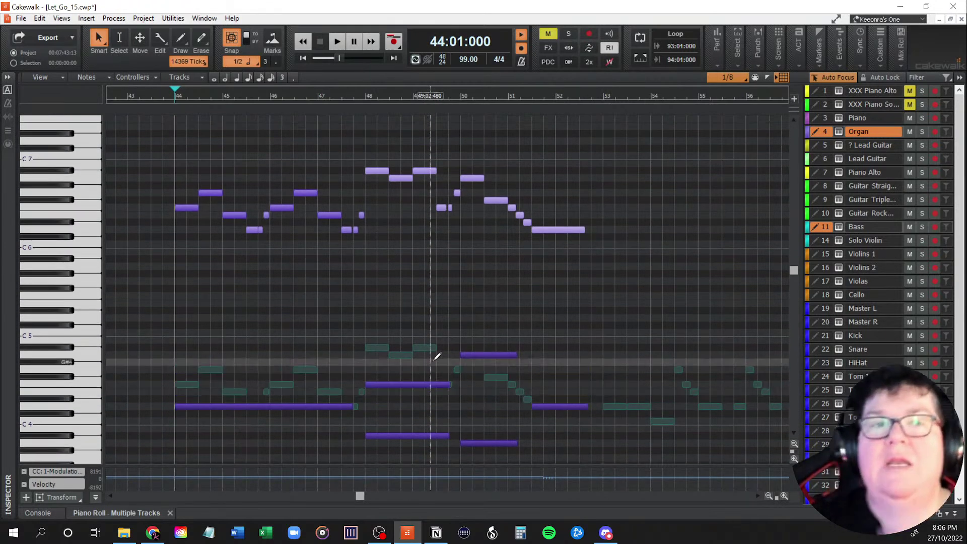
pyautogui.scroll(1, 436, 356)
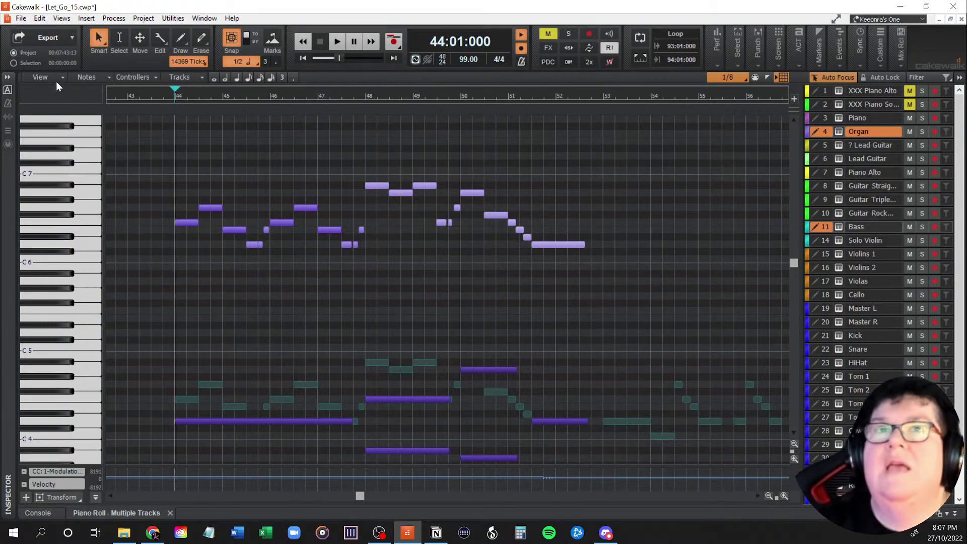
pyautogui.click(20, 18)
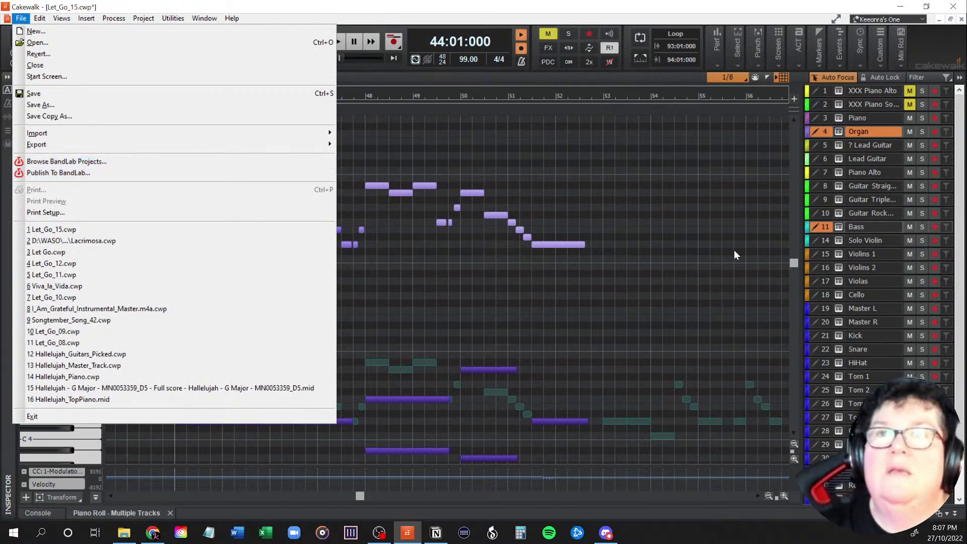
pyautogui.click(560, 328)
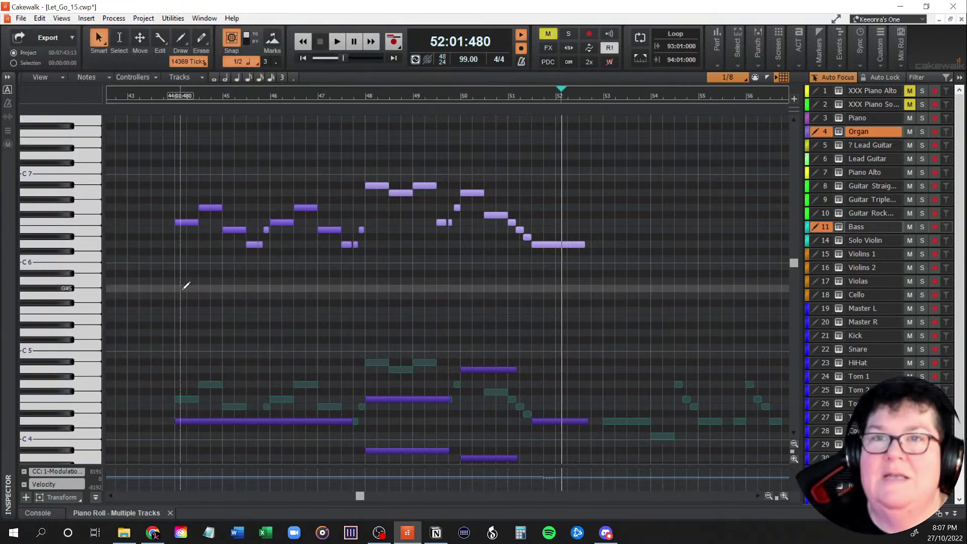
pyautogui.click(187, 287)
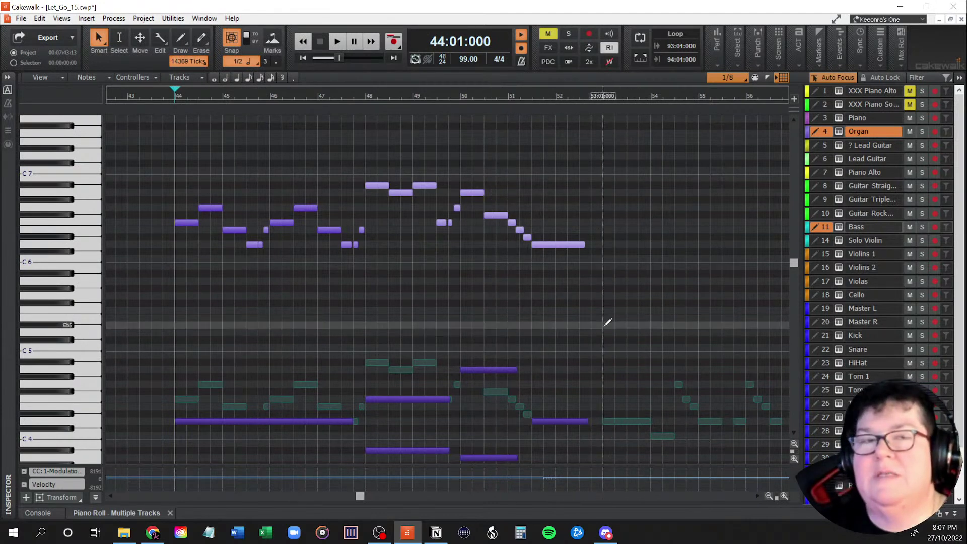
# Step: Leave the piano roll for the track view and examine the Organ clips at the start of the project
pyautogui.click(138, 510)
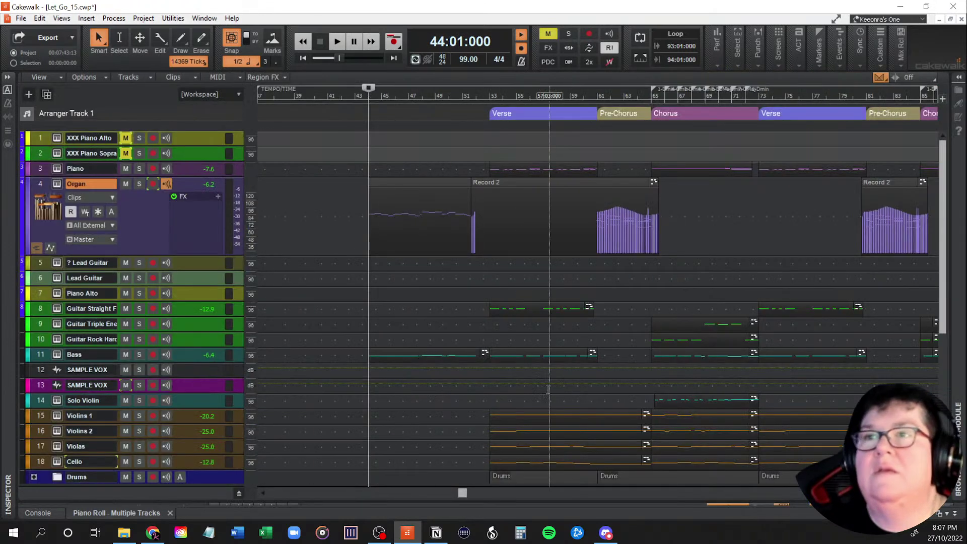
pyautogui.moveTo(463, 495); pyautogui.dragTo(259, 496)
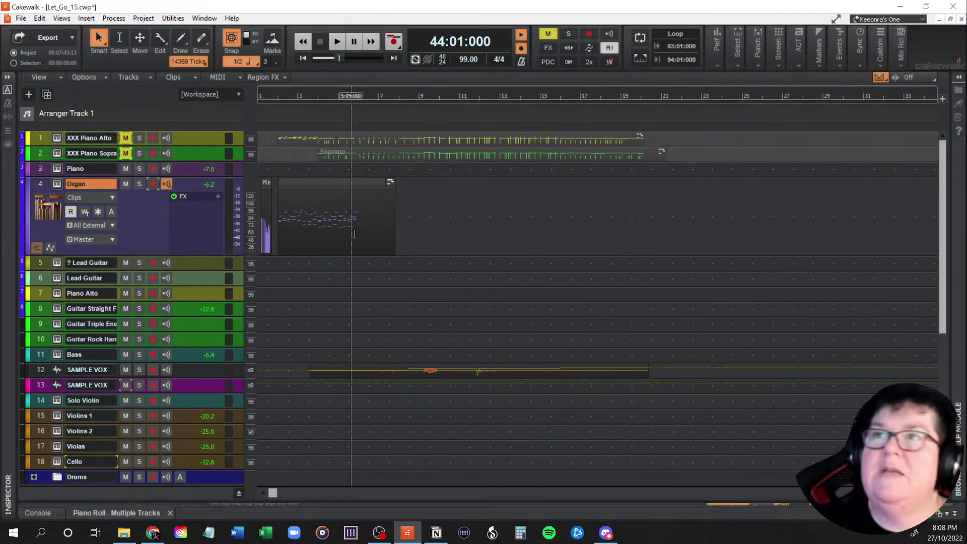
pyautogui.click(951, 20)
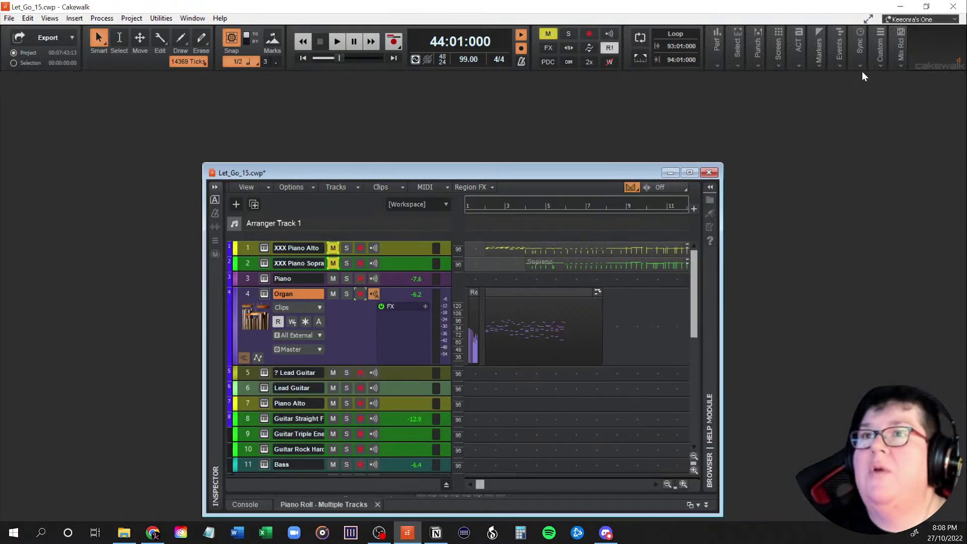
pyautogui.moveTo(503, 174); pyautogui.dragTo(431, 120)
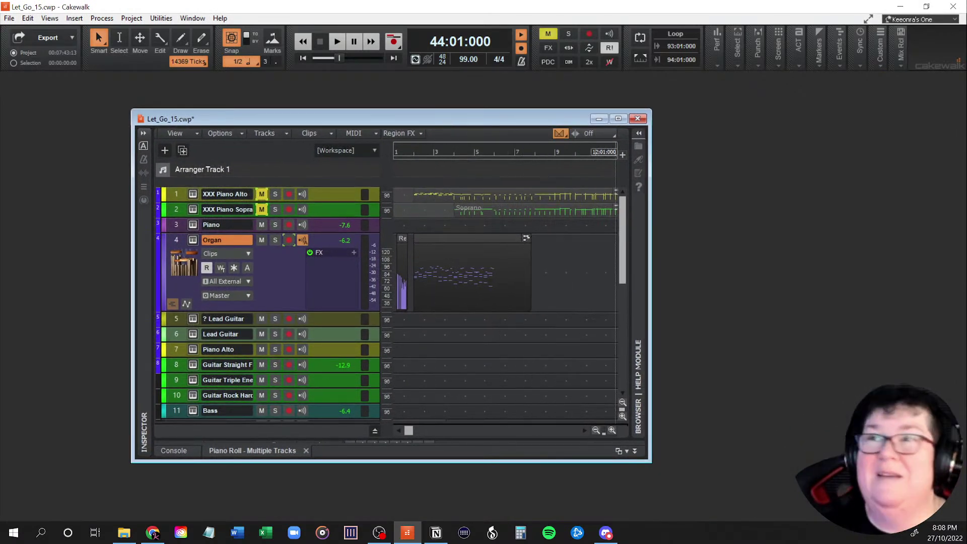
pyautogui.click(618, 119)
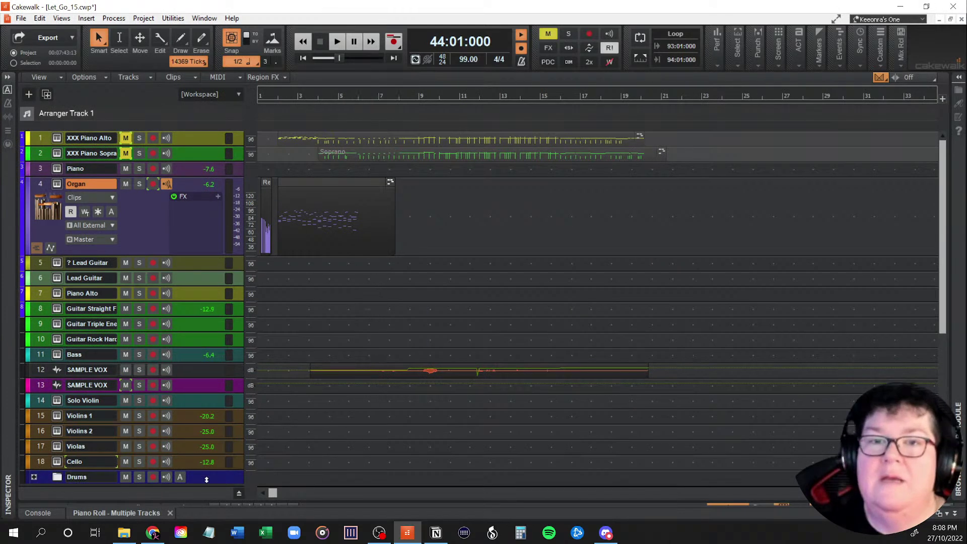
# Step: Return to the piano roll, draw a long F5 Organ note from bar 44 to bar 48, and play it back
pyautogui.click(133, 513)
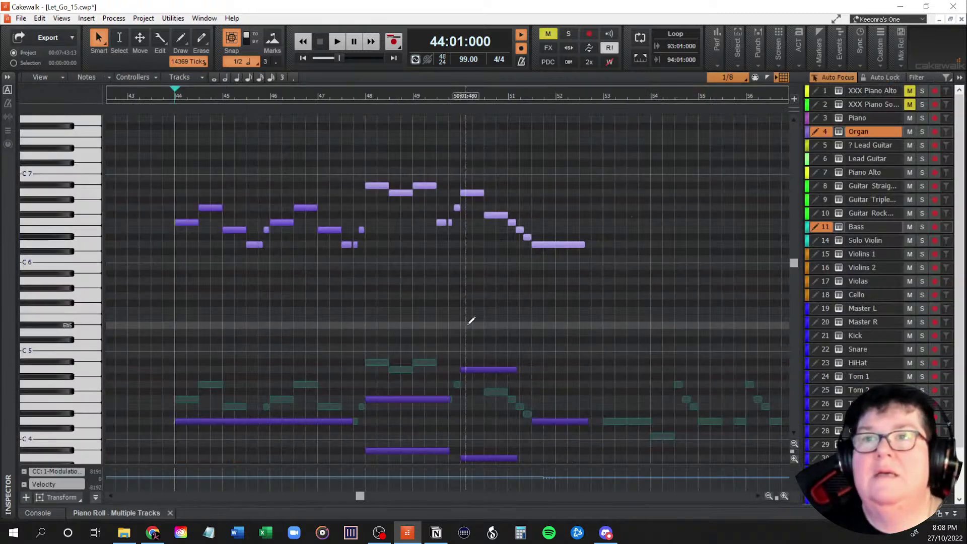
pyautogui.scroll(-2, 470, 330)
pyautogui.scroll(-2, 470, 330)
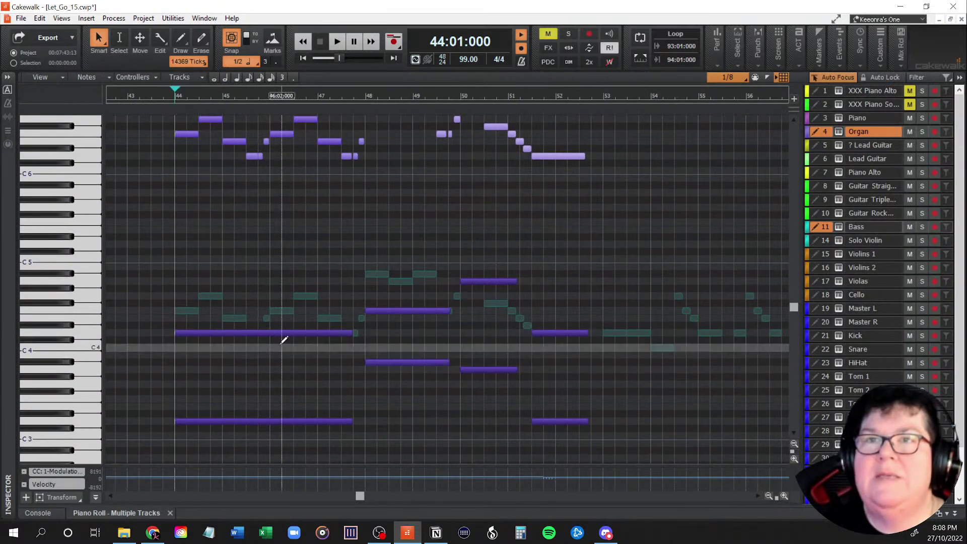
pyautogui.scroll(1, 352, 369)
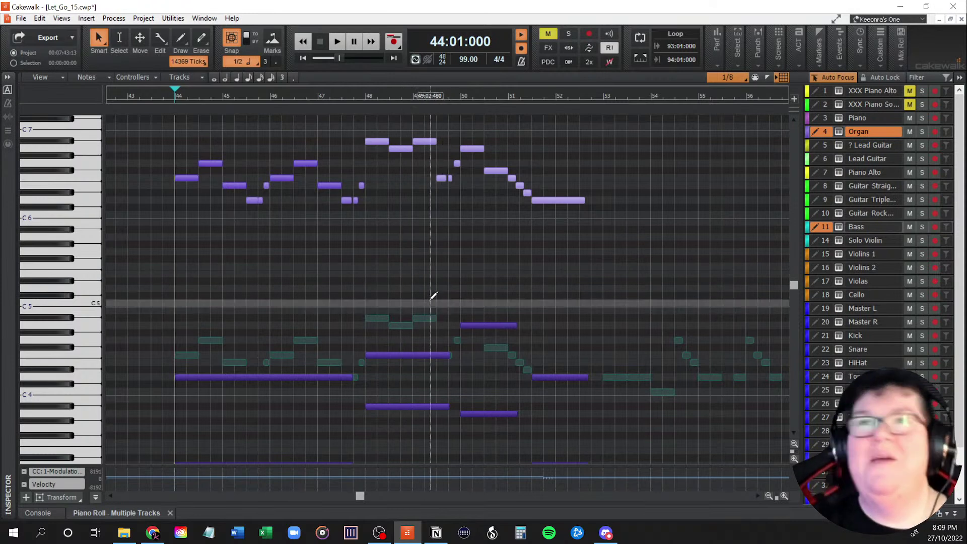
pyautogui.scroll(1, 425, 296)
pyautogui.scroll(1, 427, 297)
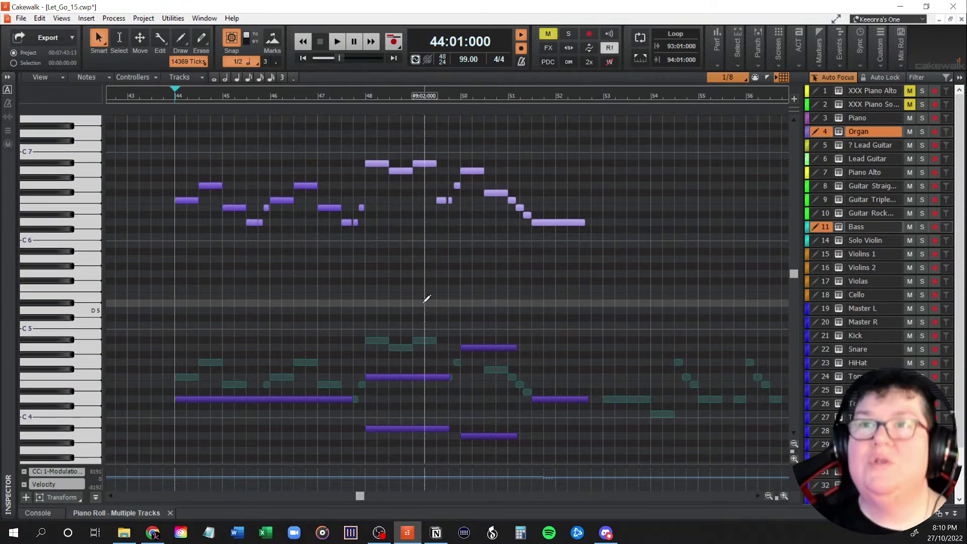
pyautogui.scroll(-1, 426, 299)
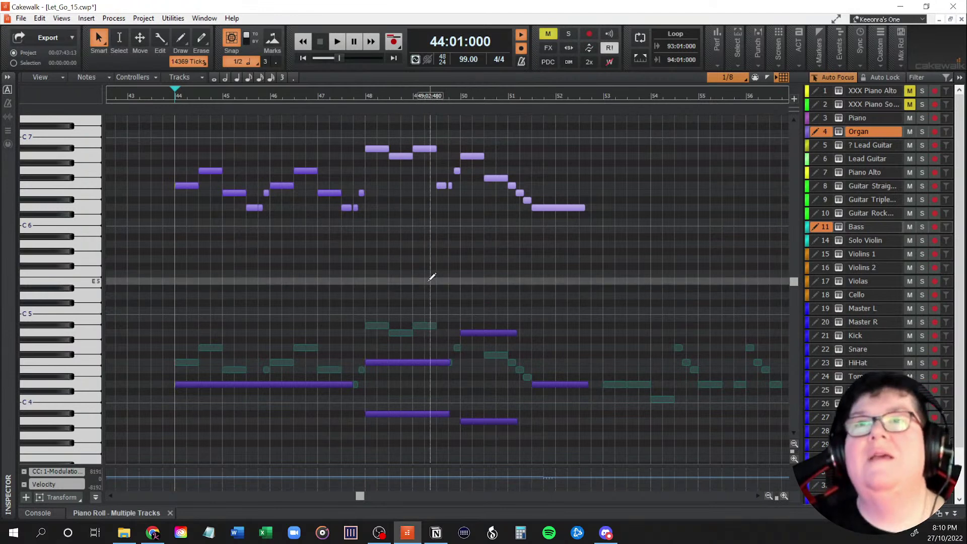
pyautogui.scroll(1, 415, 292)
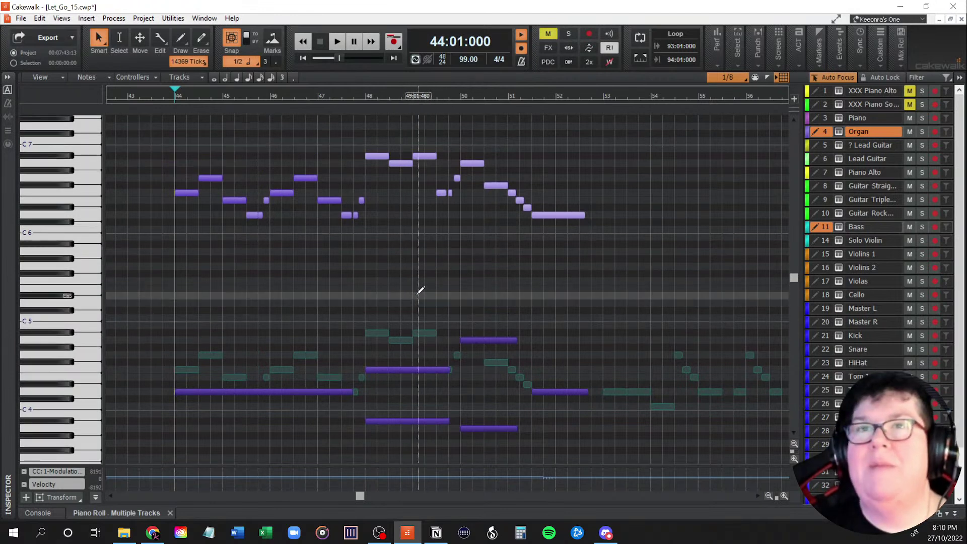
pyautogui.scroll(-4, 262, 386)
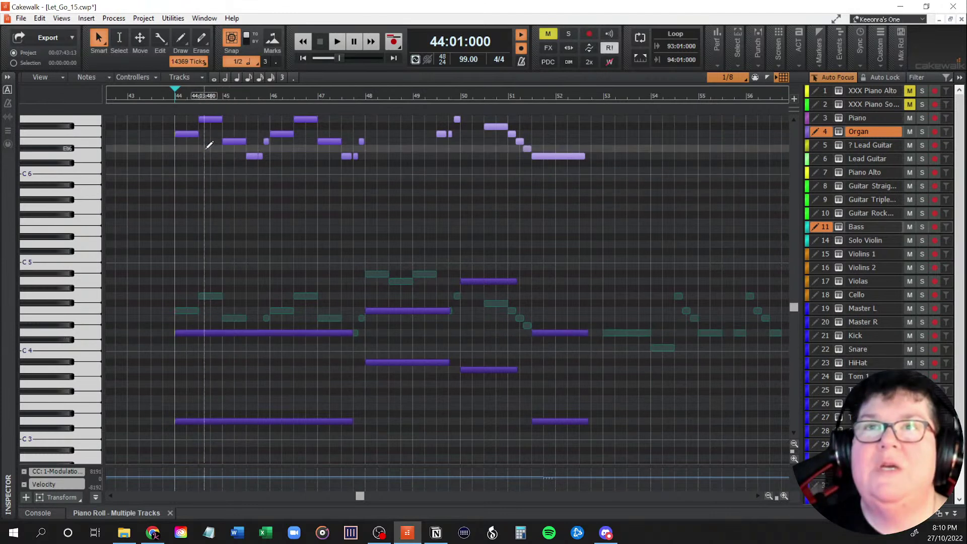
pyautogui.scroll(3, 204, 151)
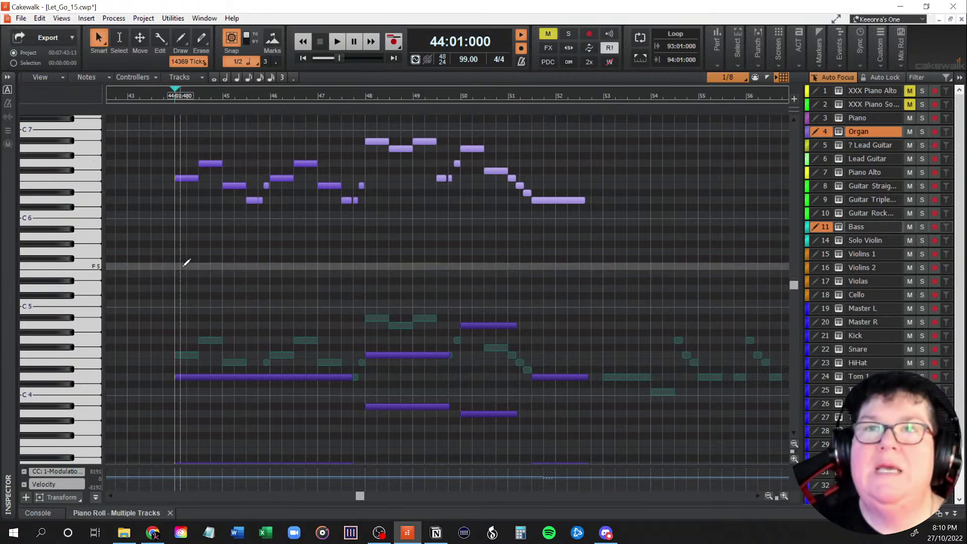
pyautogui.moveTo(180, 268); pyautogui.dragTo(370, 259)
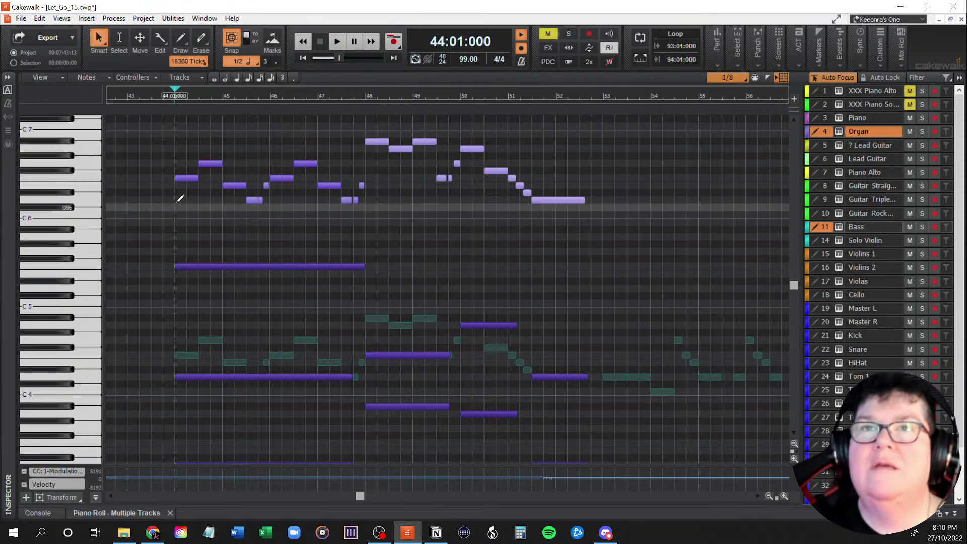
pyautogui.press('space')
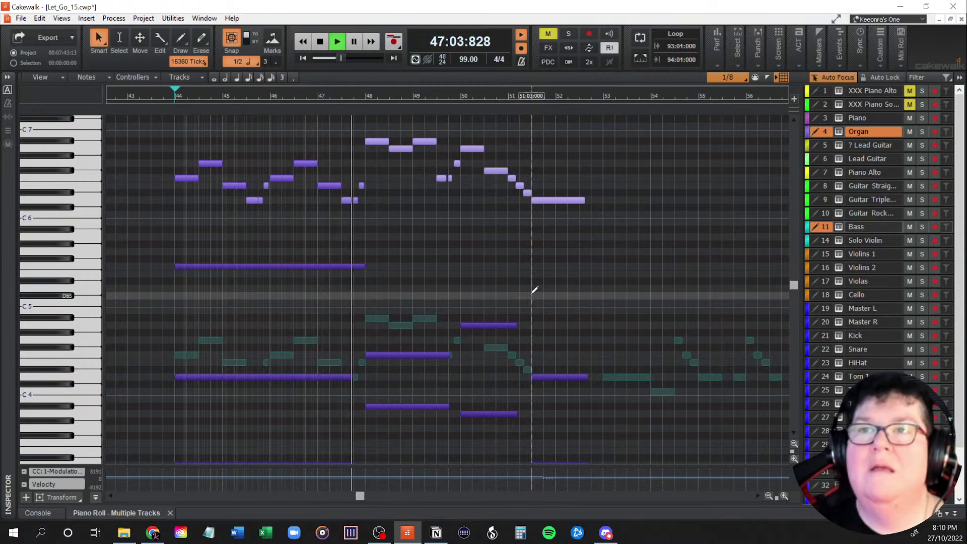
pyautogui.press('space')
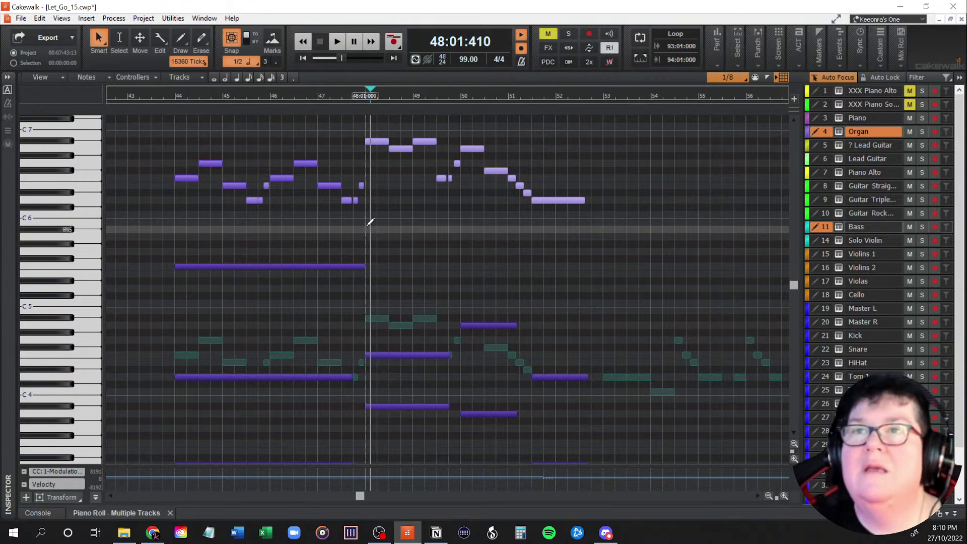
# Step: Draw a Bb5 Organ note from 48:01:000 to 49:04:480 and play it back from bar 48
pyautogui.moveTo(368, 225); pyautogui.dragTo(394, 226)
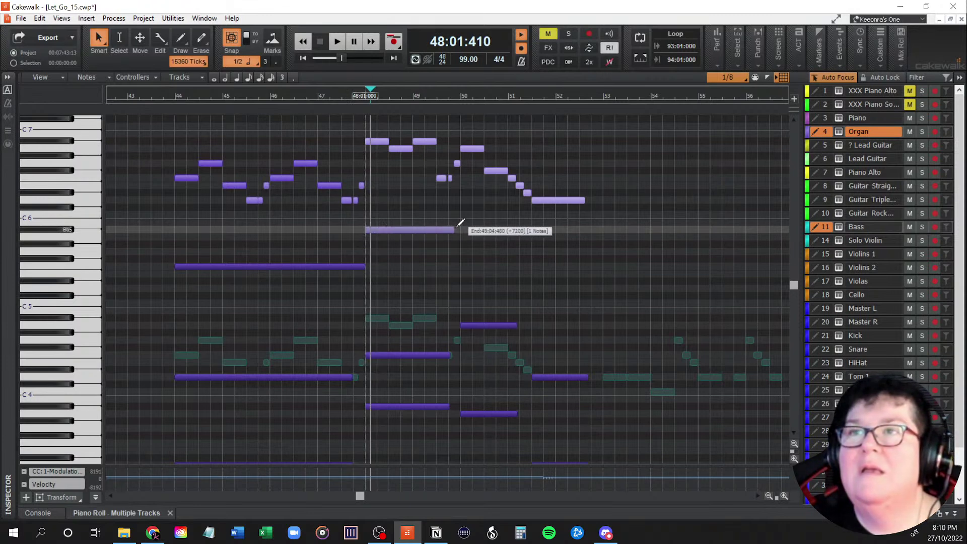
pyautogui.moveTo(459, 222); pyautogui.dragTo(456, 226)
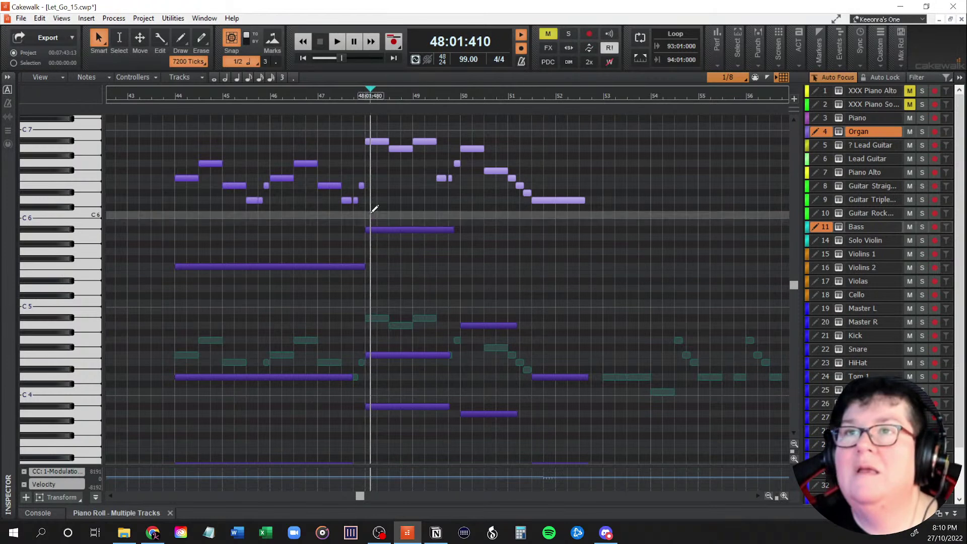
pyautogui.press('space')
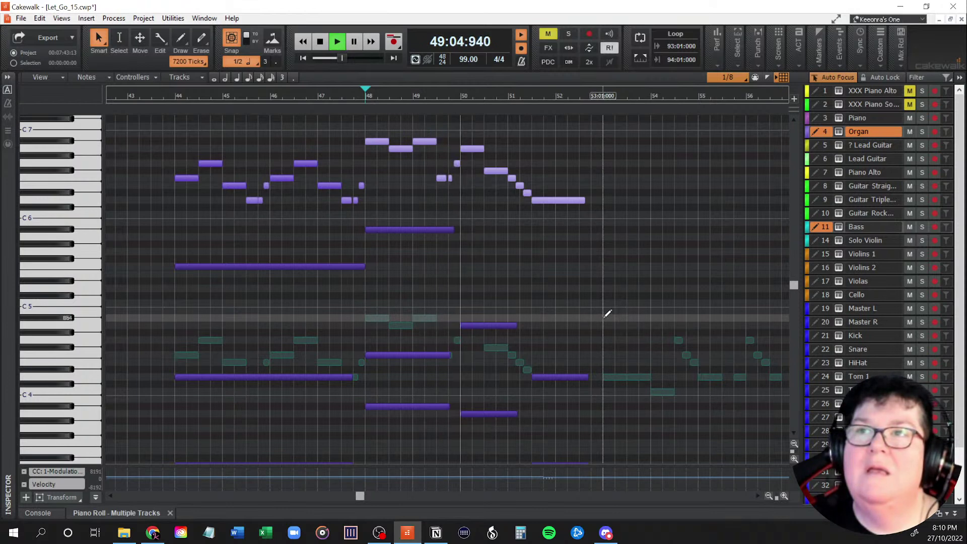
pyautogui.press('space')
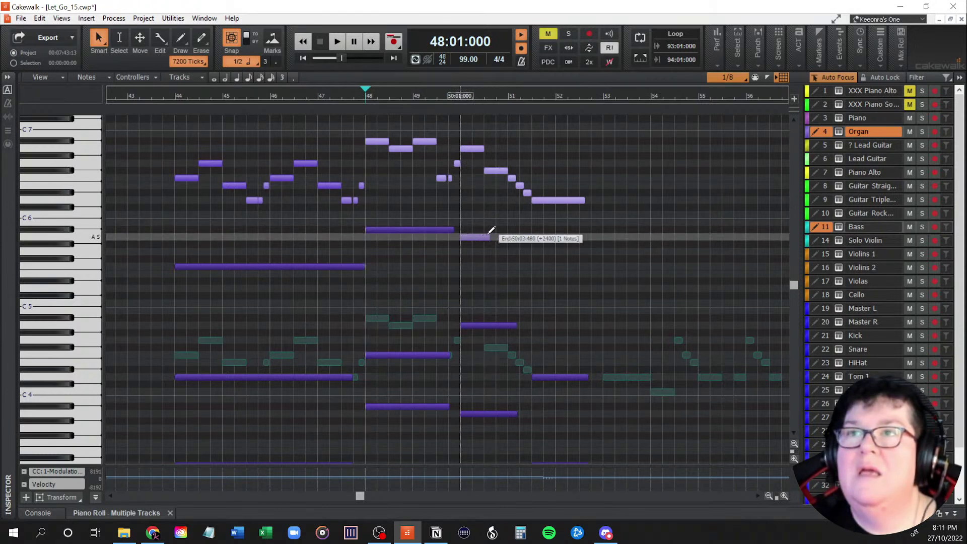
# Step: Add half-note A5 and F#5 Organ notes in sequence from 50:01:000, and play them back from bar 50
pyautogui.moveTo(489, 230); pyautogui.dragTo(488, 229)
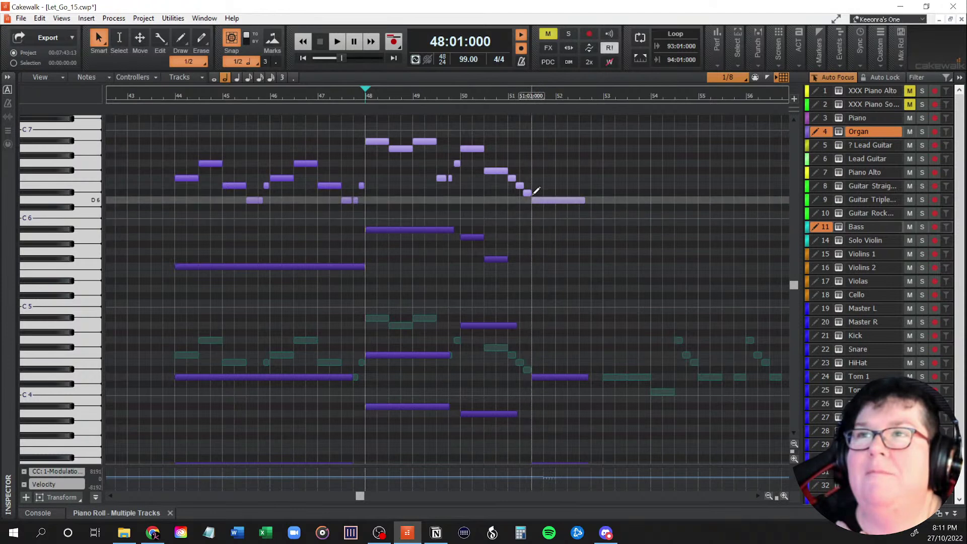
pyautogui.moveTo(466, 223); pyautogui.dragTo(462, 220)
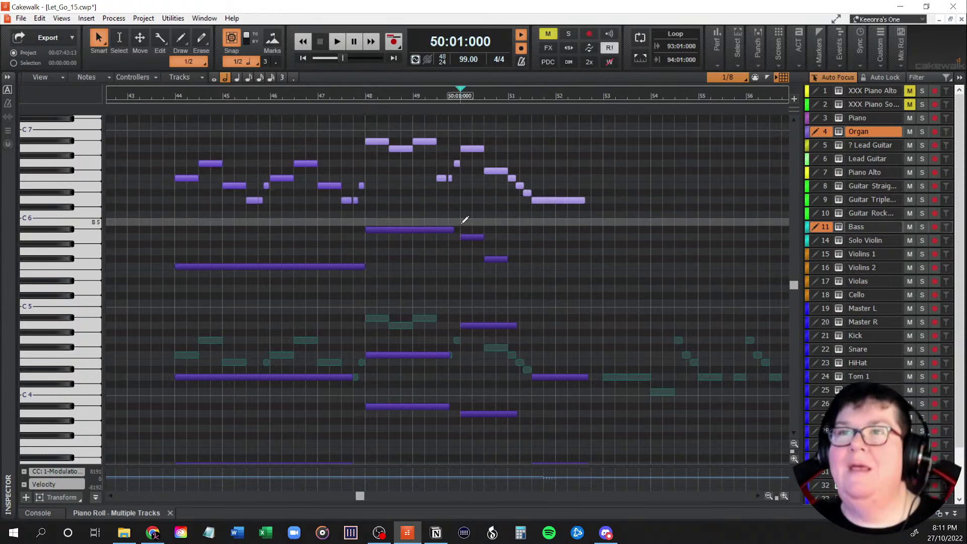
pyautogui.press('space')
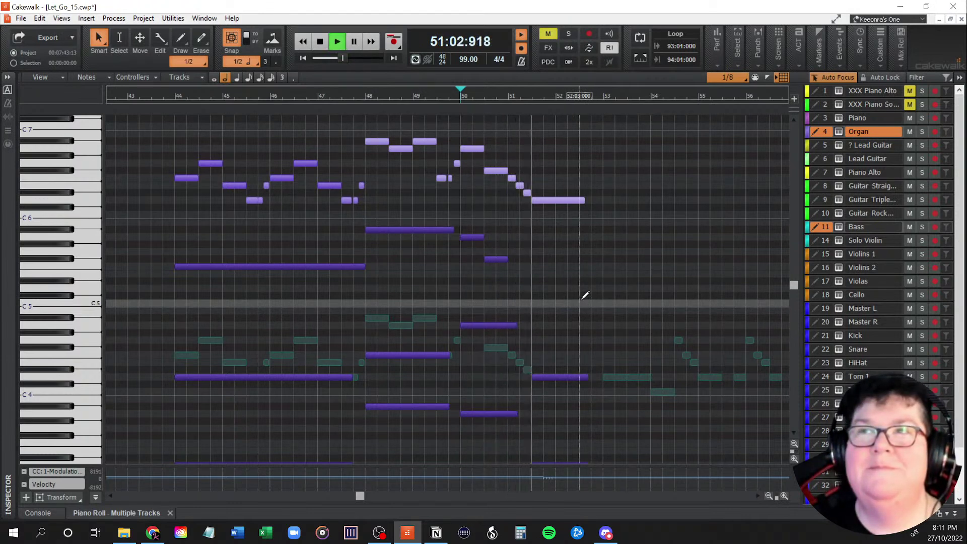
pyautogui.press('space')
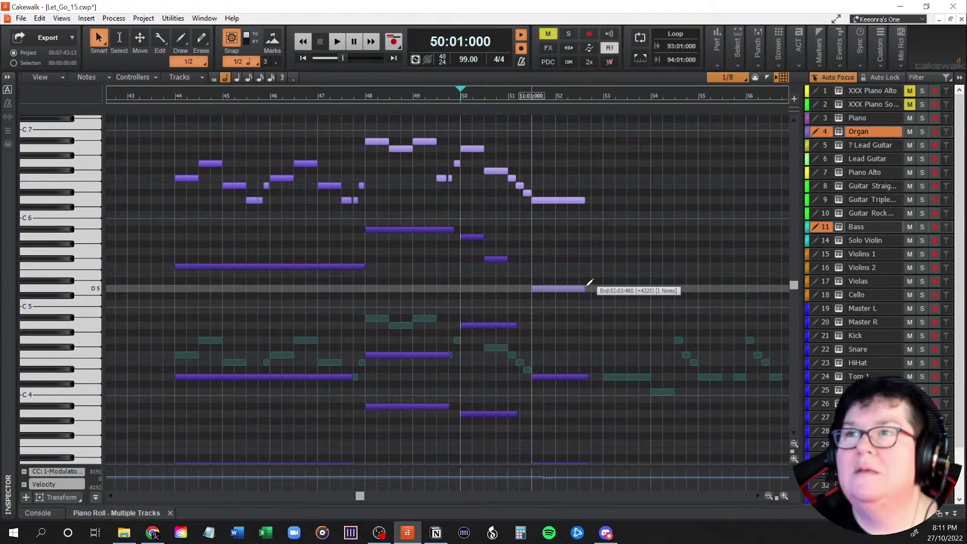
# Step: Add a D5 Organ note ending at 52:03:480 with a half-note A5 just before it, and play back from bar 50
pyautogui.moveTo(590, 282); pyautogui.dragTo(588, 283)
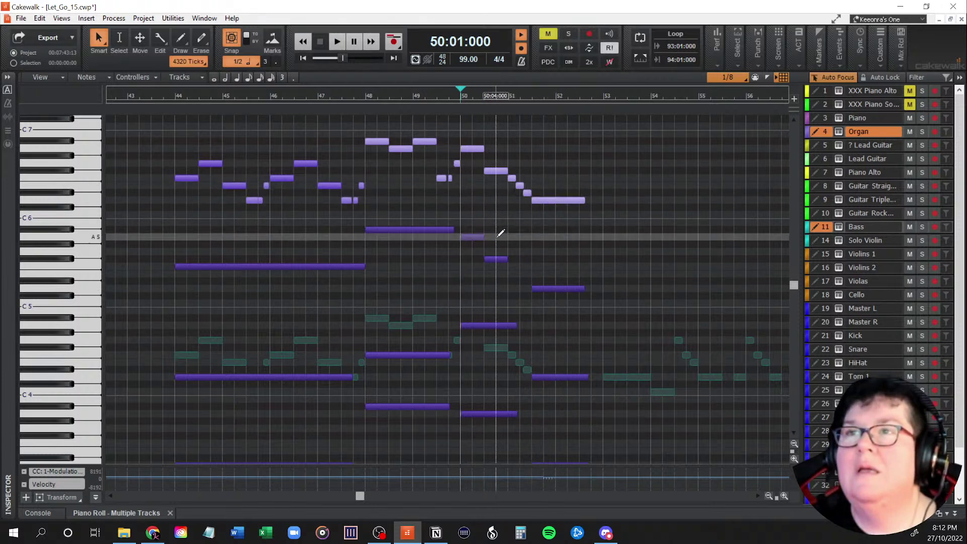
pyautogui.press('space')
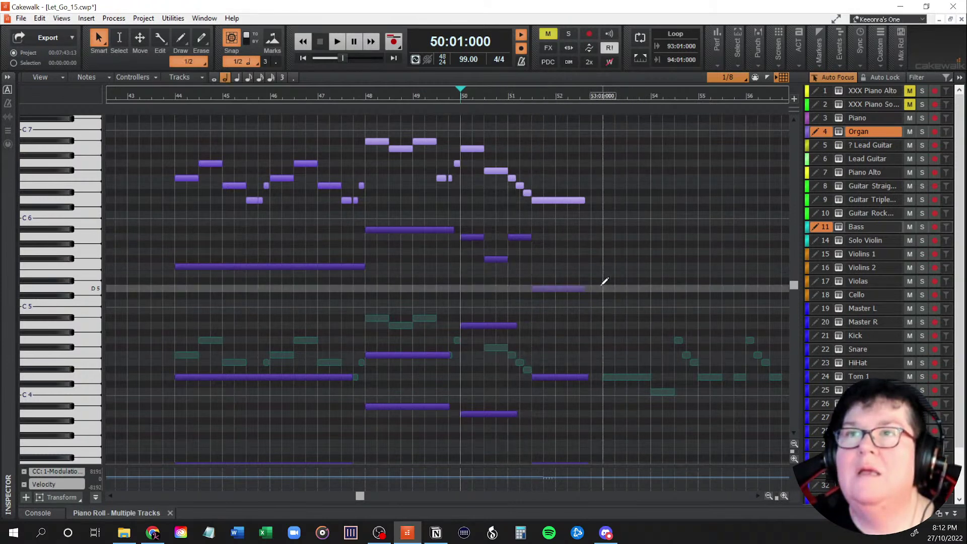
pyautogui.press('space')
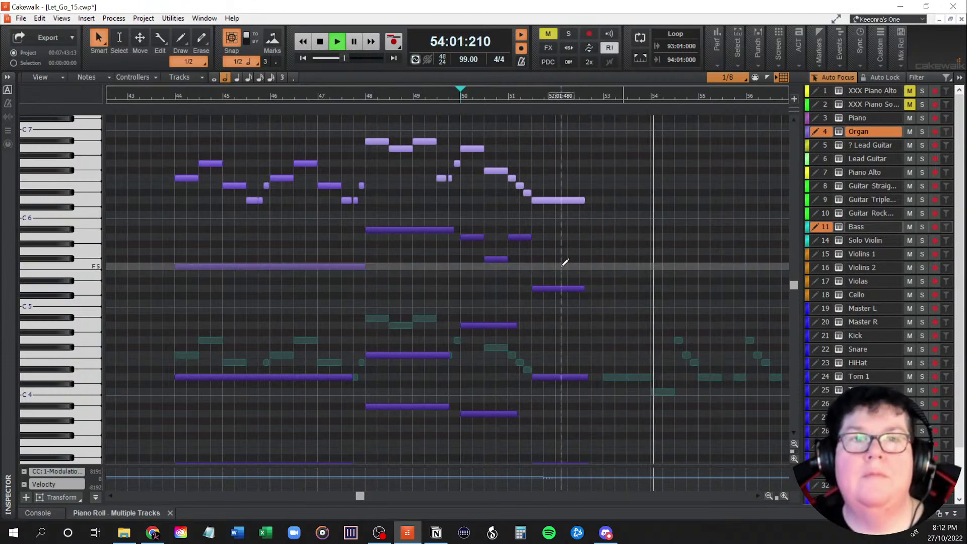
pyautogui.press('space')
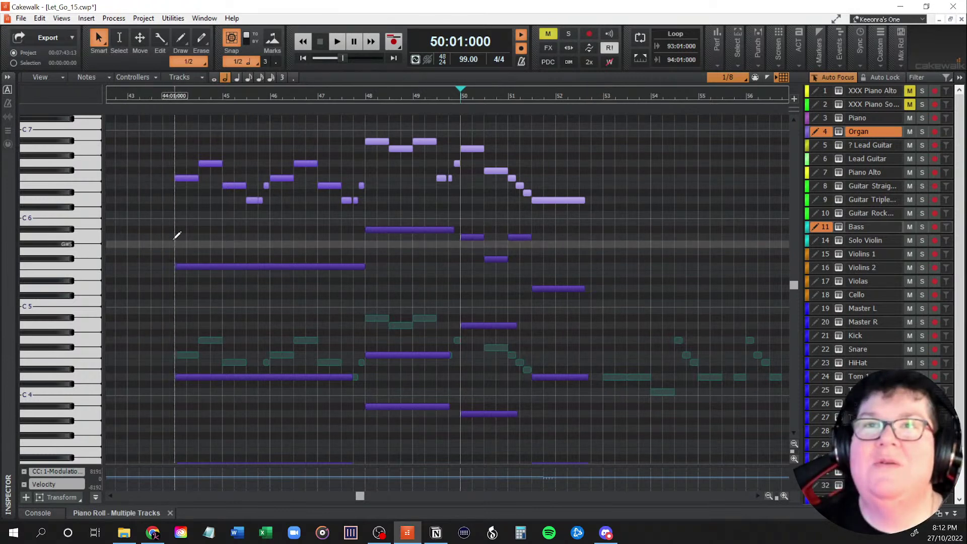
# Step: Set the playback position to 44:01:000, listen through the Organ harmony and the following sections, and stop playback
pyautogui.click(176, 235)
pyautogui.scroll(1, 691, 361)
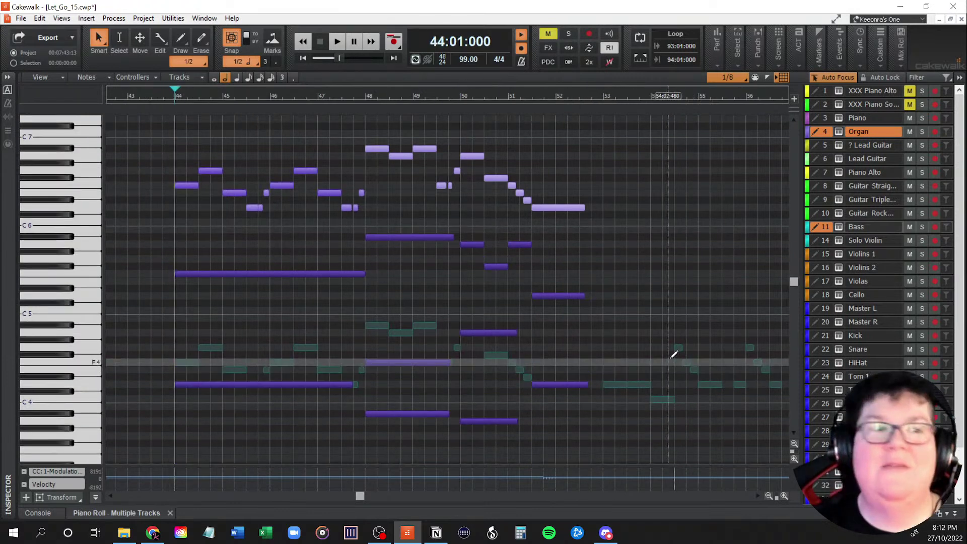
pyautogui.scroll(1, 661, 347)
pyautogui.press('space')
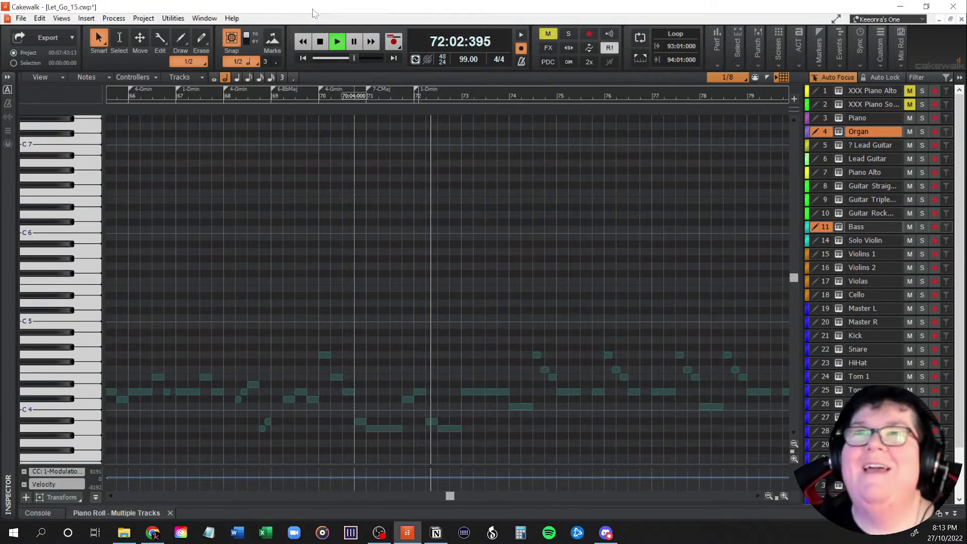
pyautogui.press('space')
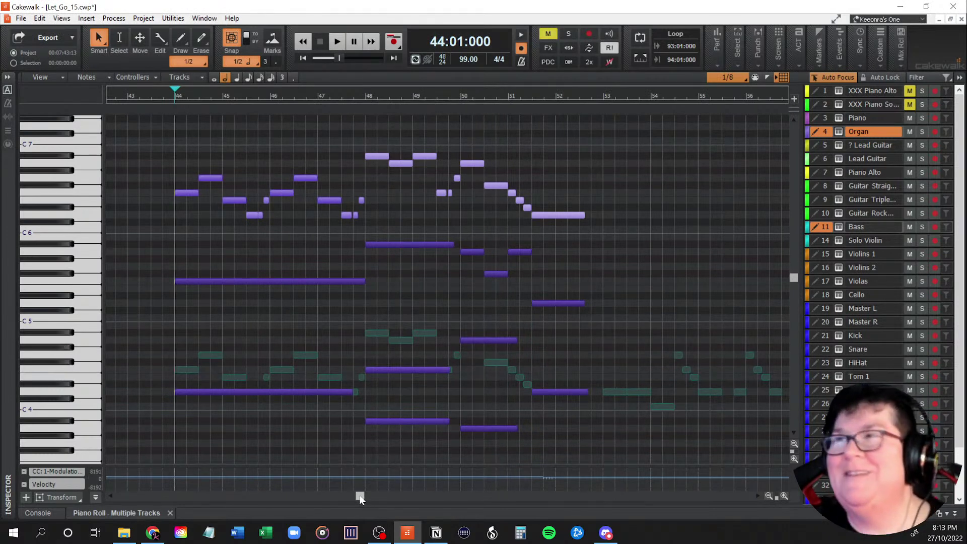
# Step: Examine the Organ and Bass notes around bar 44 and across the whole song in the piano roll
pyautogui.moveTo(358, 496); pyautogui.dragTo(351, 502)
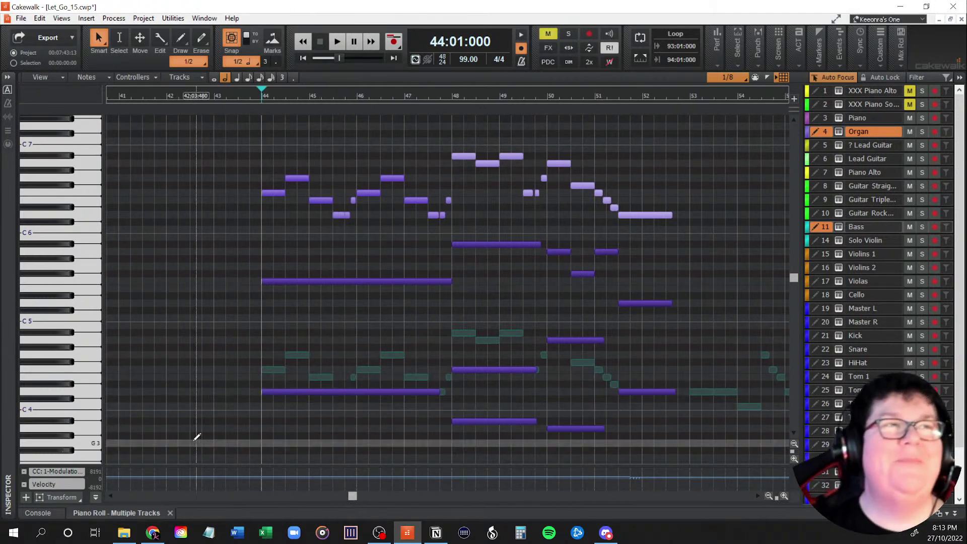
pyautogui.hotkey('alt', 'Tab')
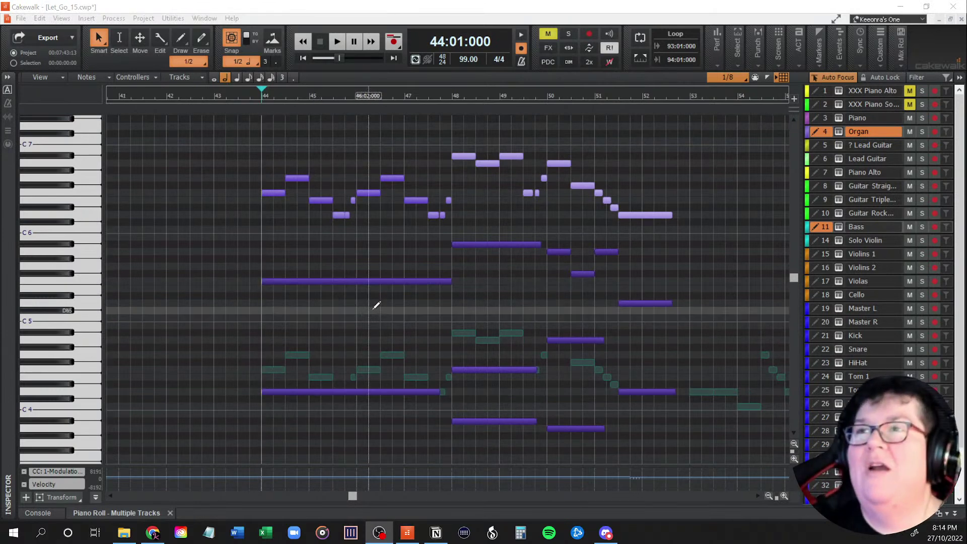
pyautogui.scroll(2, 375, 315)
pyautogui.scroll(-1, 376, 315)
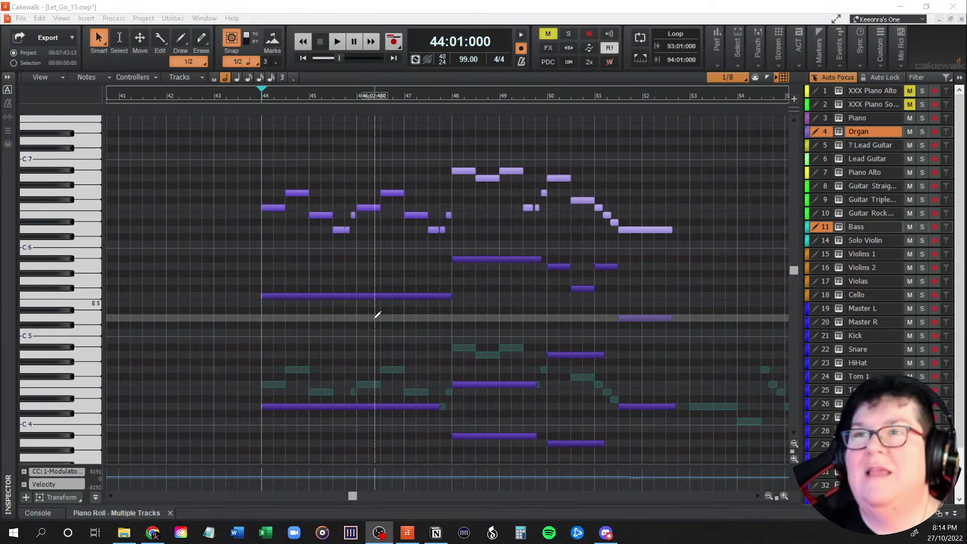
pyautogui.scroll(-1, 376, 315)
pyautogui.moveTo(351, 496); pyautogui.dragTo(234, 496)
pyautogui.scroll(-10, 244, 311)
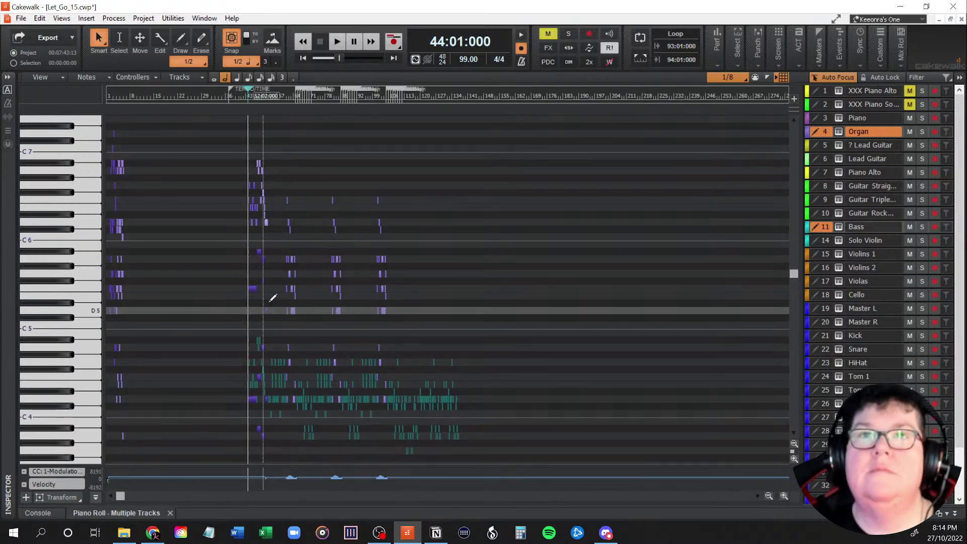
# Step: Close the piano roll and console, and play the song's opening from 2:01:000 in the track view
pyautogui.click(170, 512)
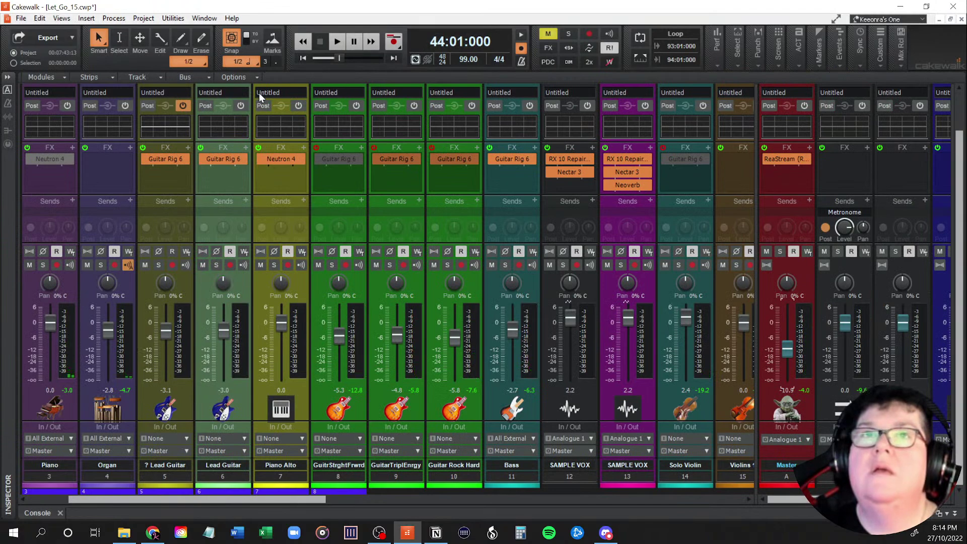
pyautogui.click(37, 513)
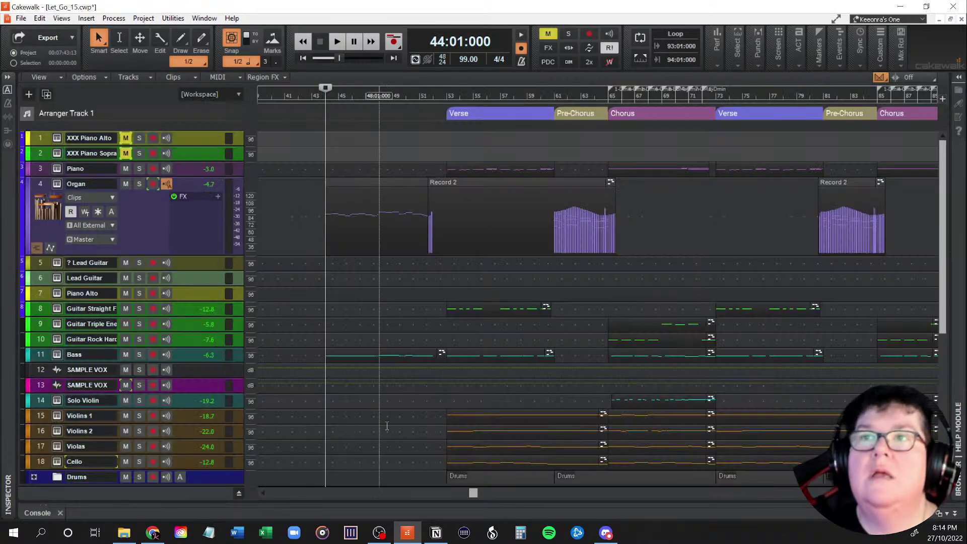
pyautogui.moveTo(476, 491); pyautogui.dragTo(252, 502)
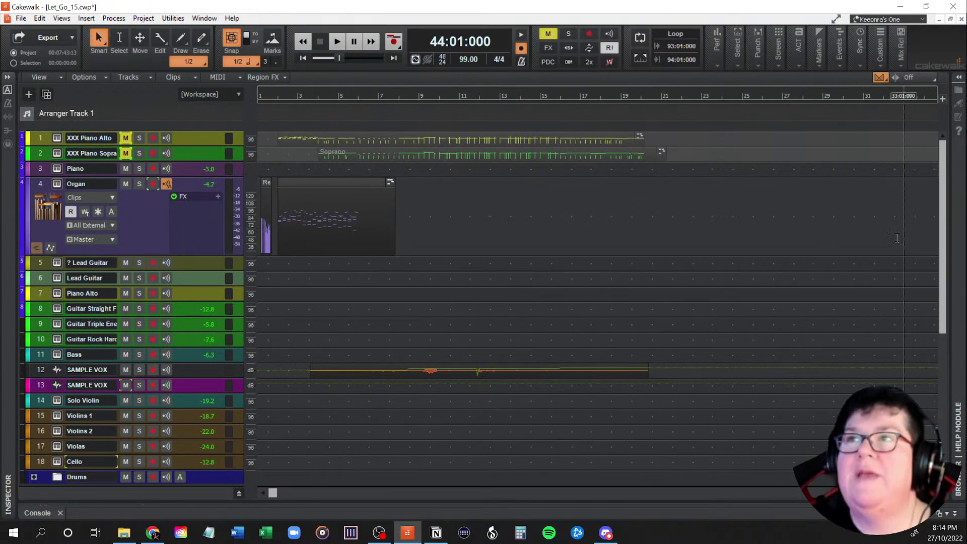
pyautogui.click(275, 252)
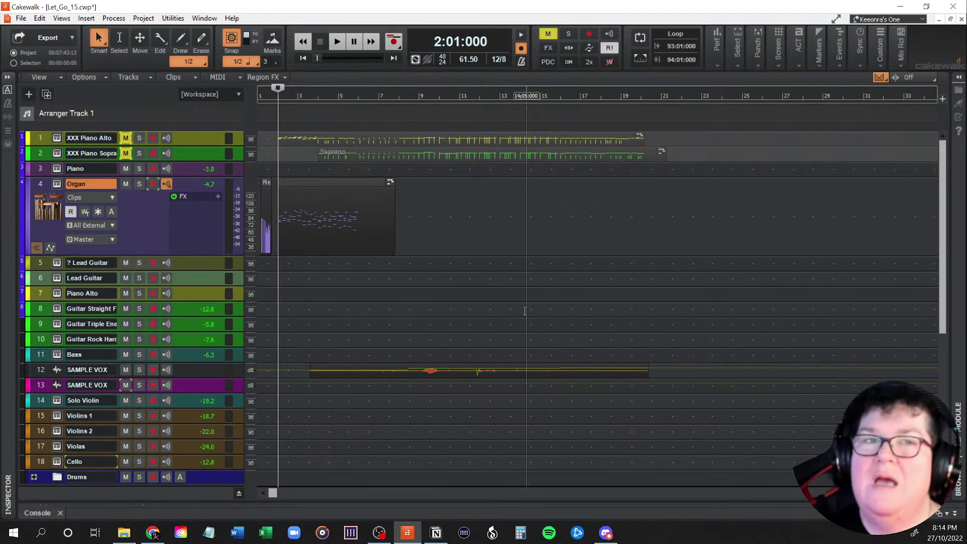
pyautogui.press('space')
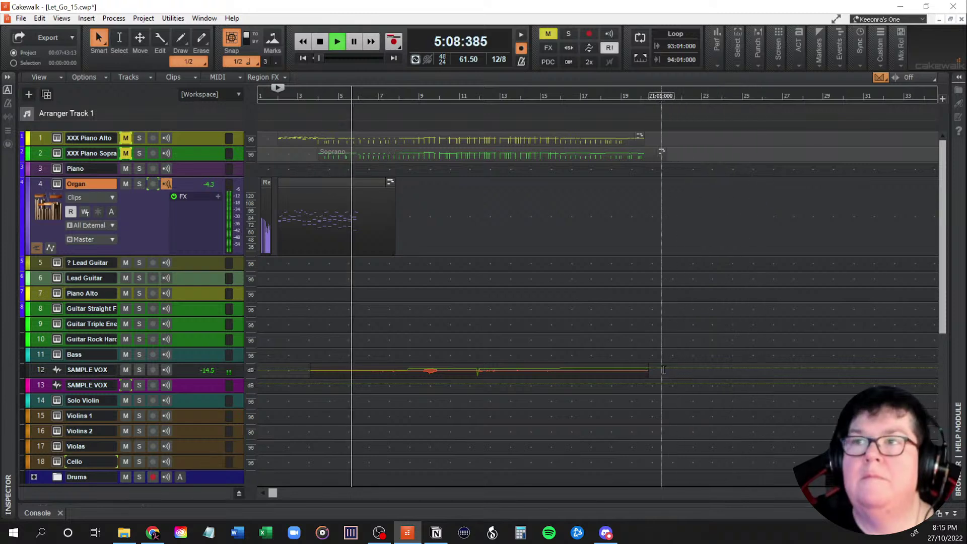
pyautogui.keyDown('ctrl'); pyautogui.scroll(-2, 655, 366); pyautogui.keyUp('ctrl')
pyautogui.keyDown('ctrl'); pyautogui.scroll(-2, 655, 367); pyautogui.keyUp('ctrl')
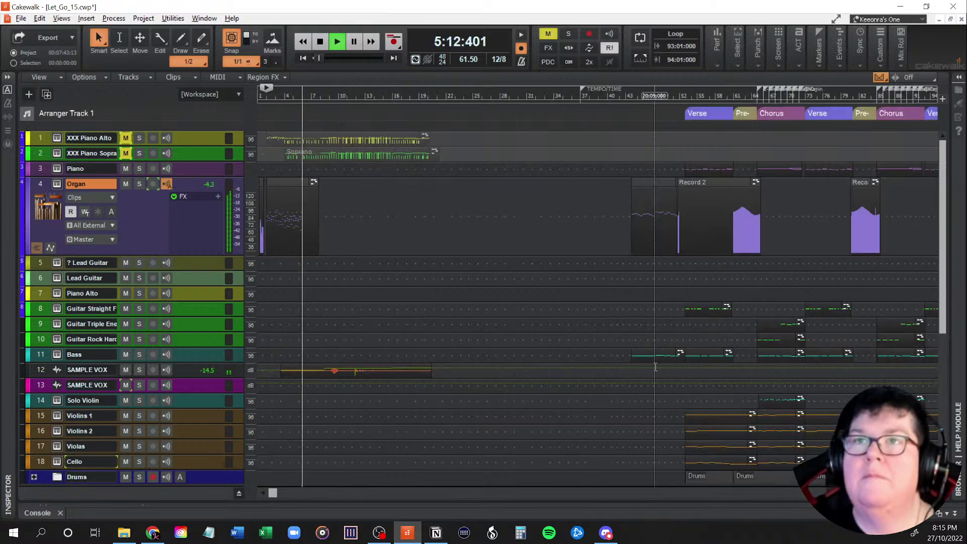
pyautogui.scroll(-1, 649, 369)
pyautogui.scroll(1, 643, 372)
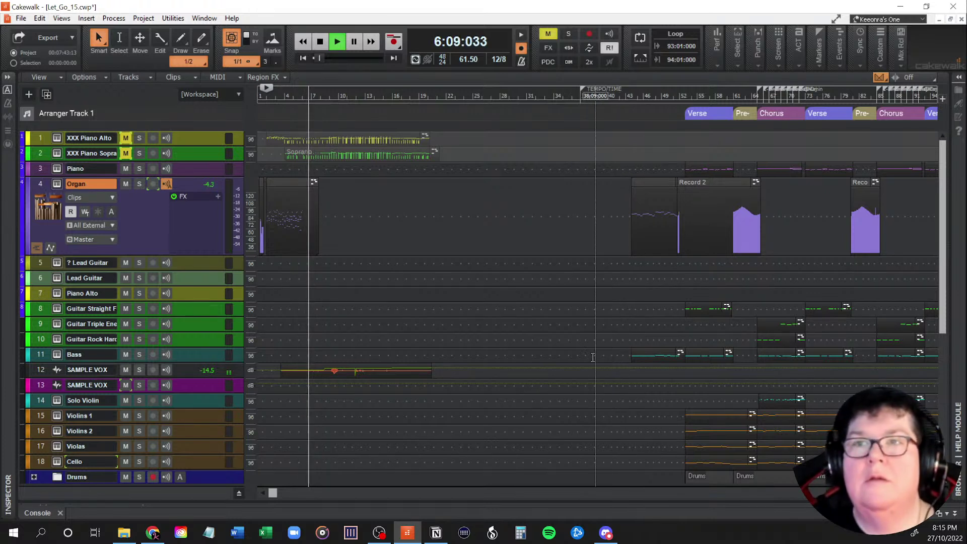
# Step: Play the Organ and Bass introduction from 44:01:000, replay its first bars, and stop playback
pyautogui.click(629, 316)
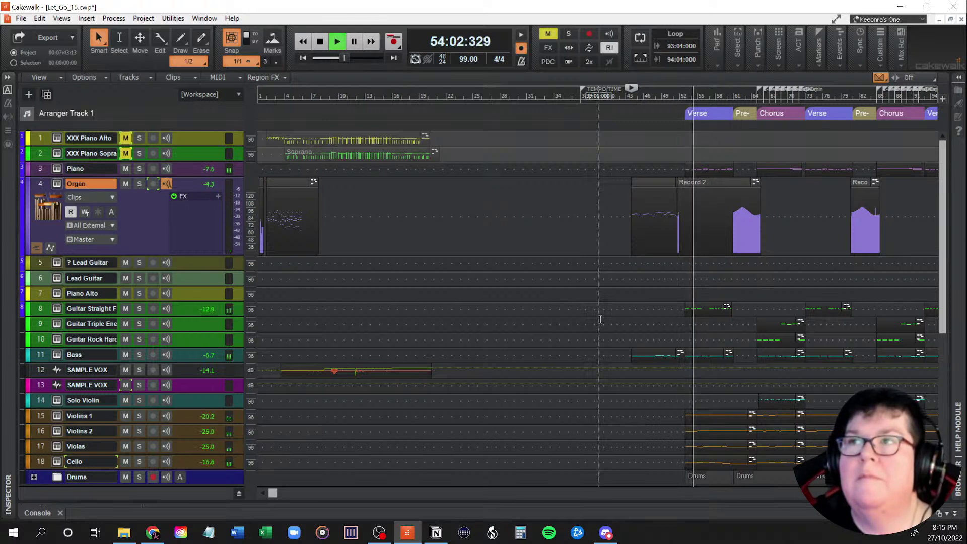
pyautogui.press('space')
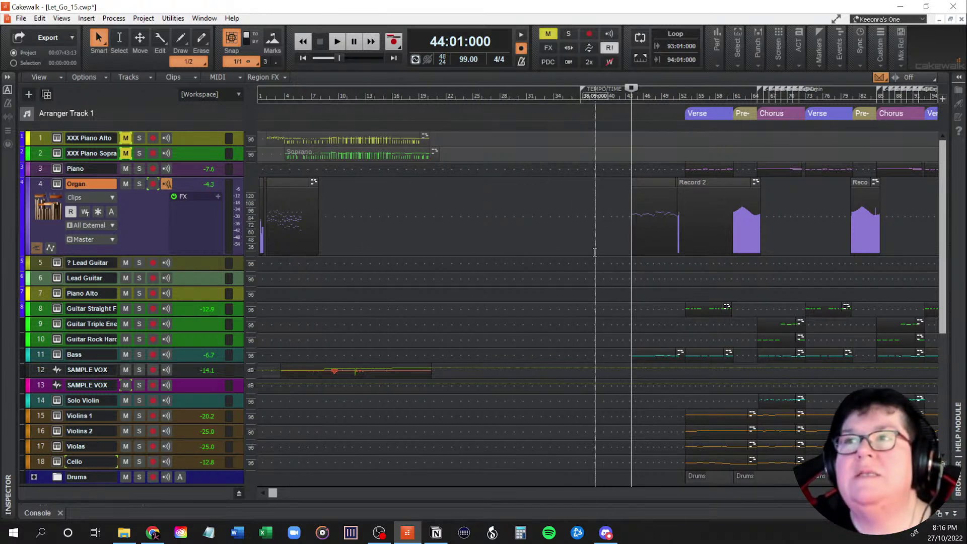
pyautogui.press('space')
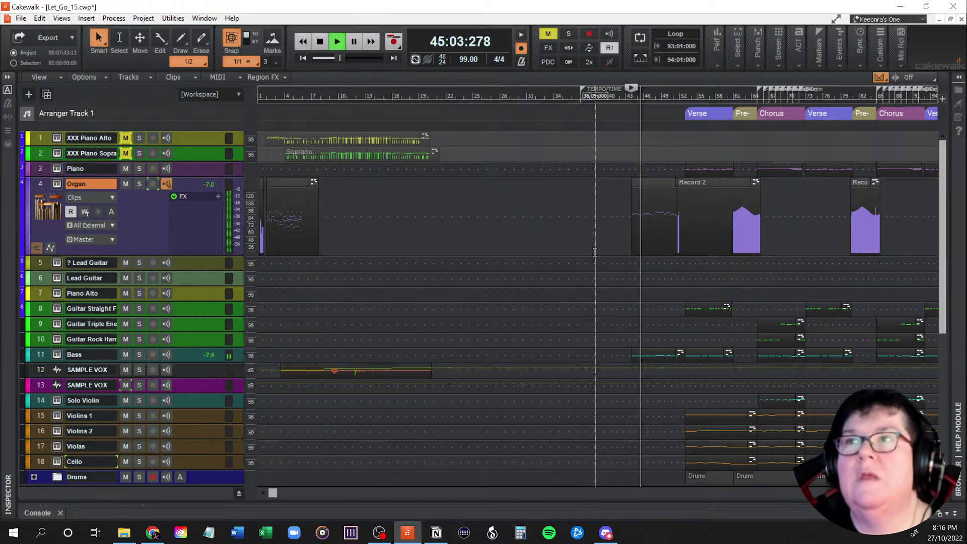
pyautogui.press('space')
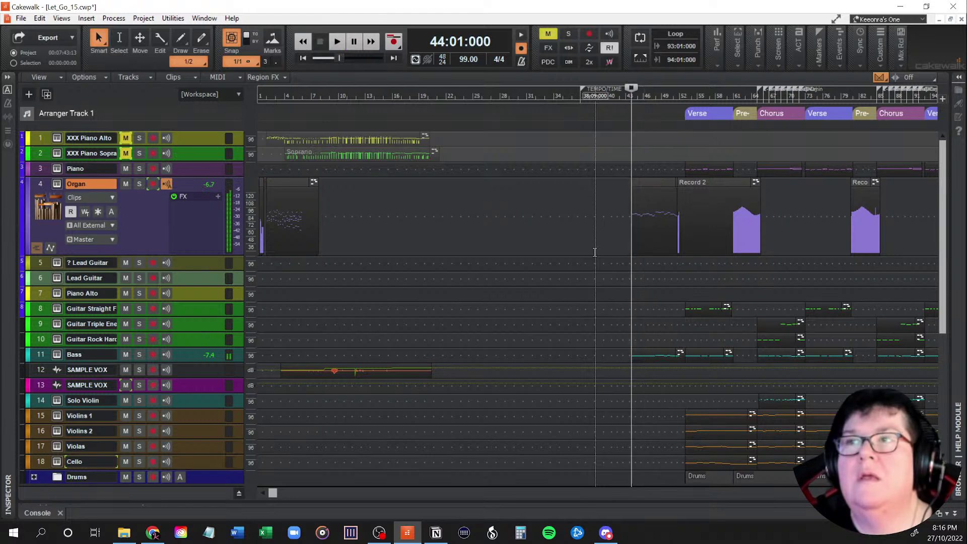
# Step: Set the playback position to 51:01:000, listen to the transition into the first Verse, and stop playback
pyautogui.moveTo(276, 493); pyautogui.dragTo(390, 494)
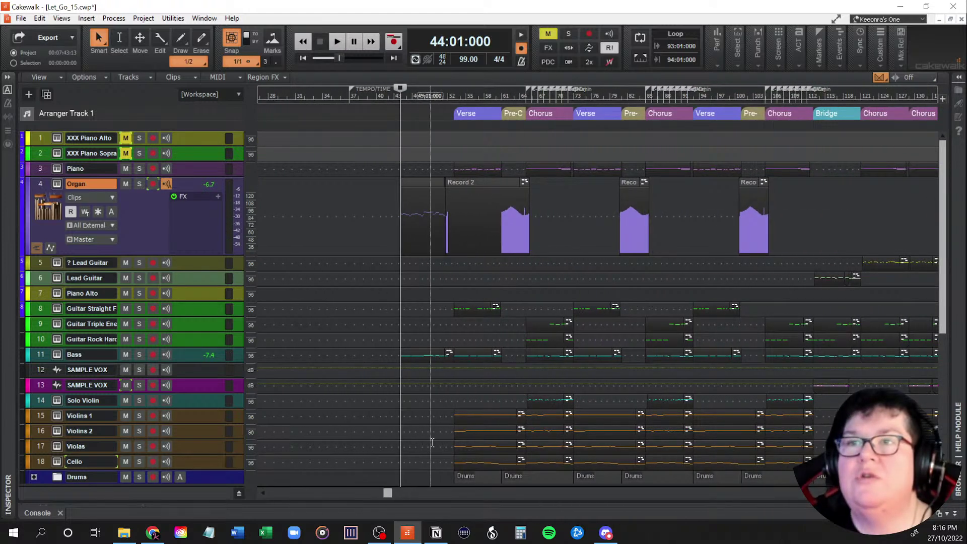
pyautogui.click(440, 401)
pyautogui.press('space')
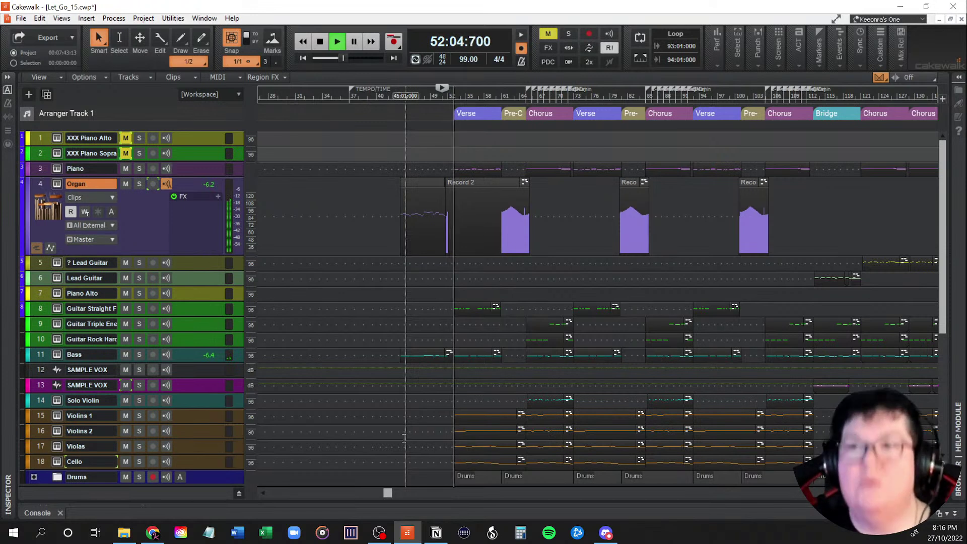
pyautogui.press('space')
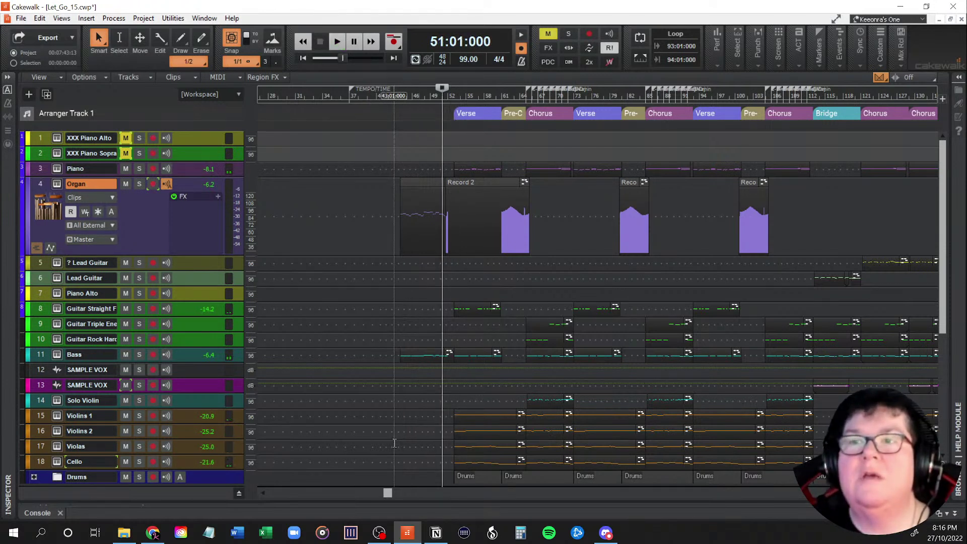
# Step: Open the Organ clip at bar 44 in the piano roll and select all harmony notes below the melody through bar 52
pyautogui.moveTo(386, 494); pyautogui.dragTo(458, 506)
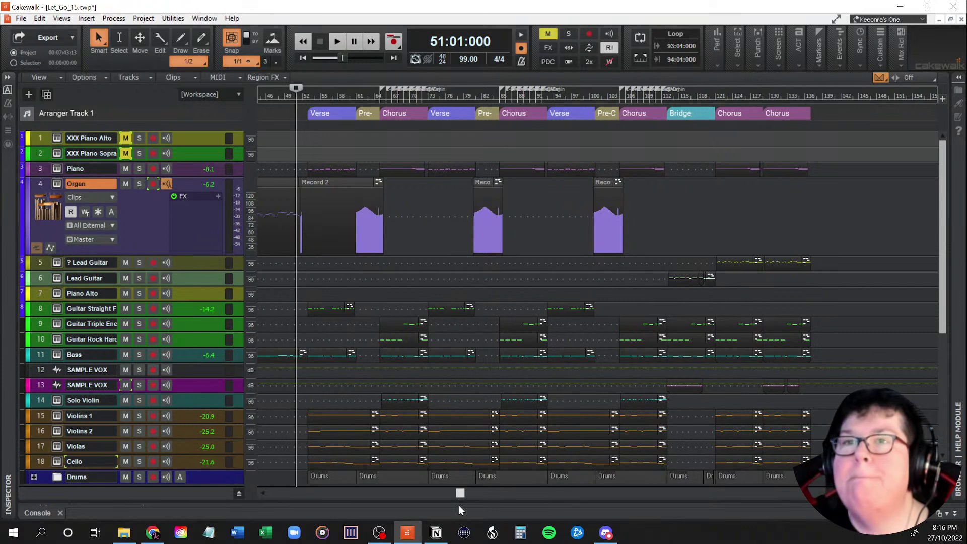
pyautogui.moveTo(459, 504)
pyautogui.mouseDown()
pyautogui.moveTo(470, 506)
pyautogui.moveTo(449, 506)
pyautogui.mouseUp()
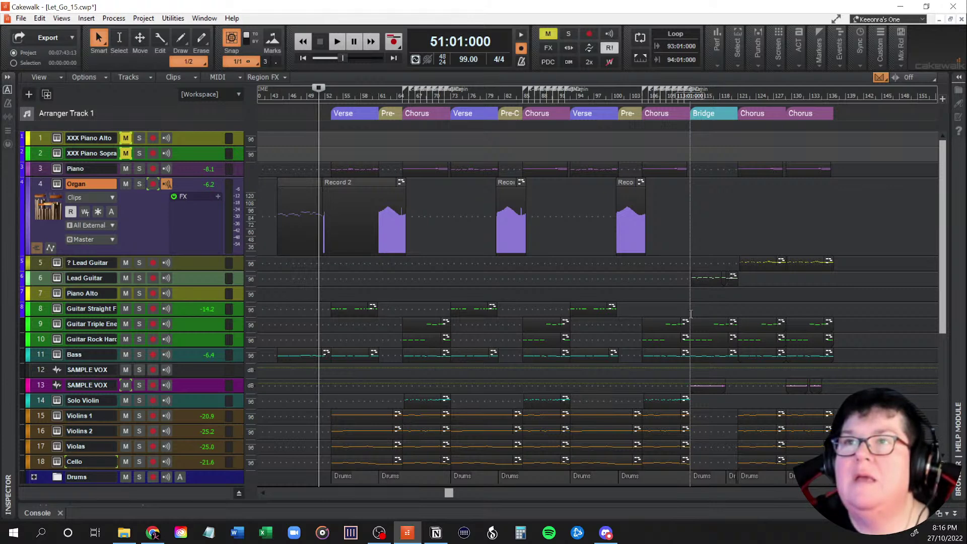
pyautogui.moveTo(448, 493); pyautogui.dragTo(416, 496)
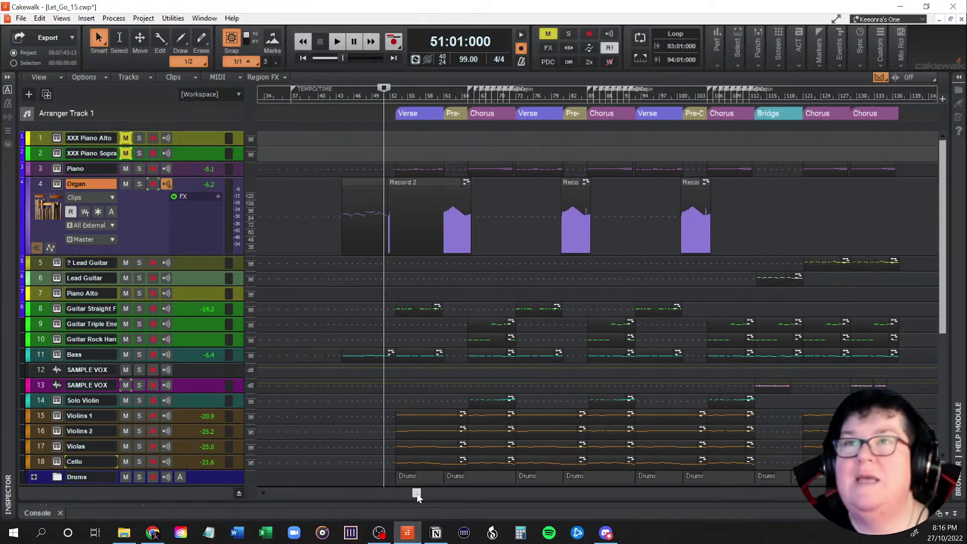
pyautogui.doubleClick(353, 184)
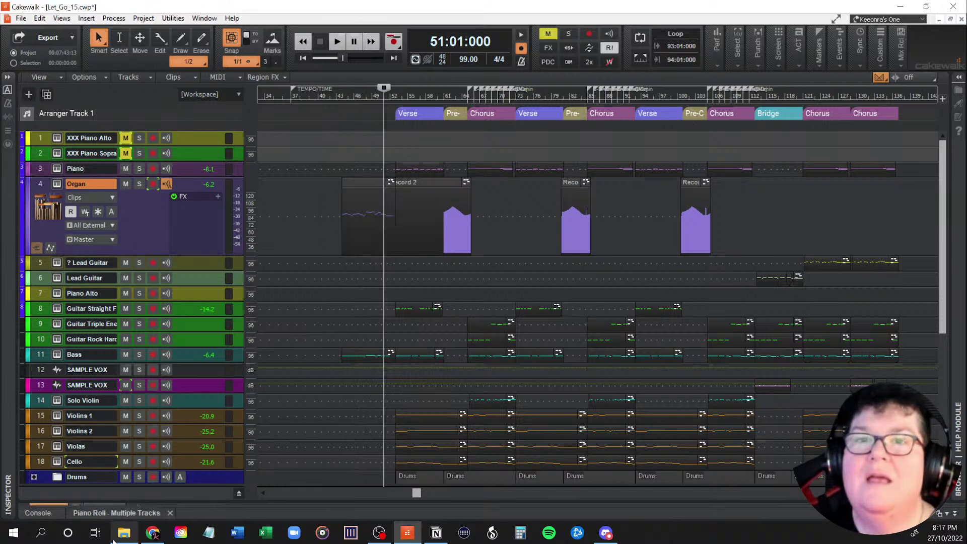
pyautogui.click(136, 513)
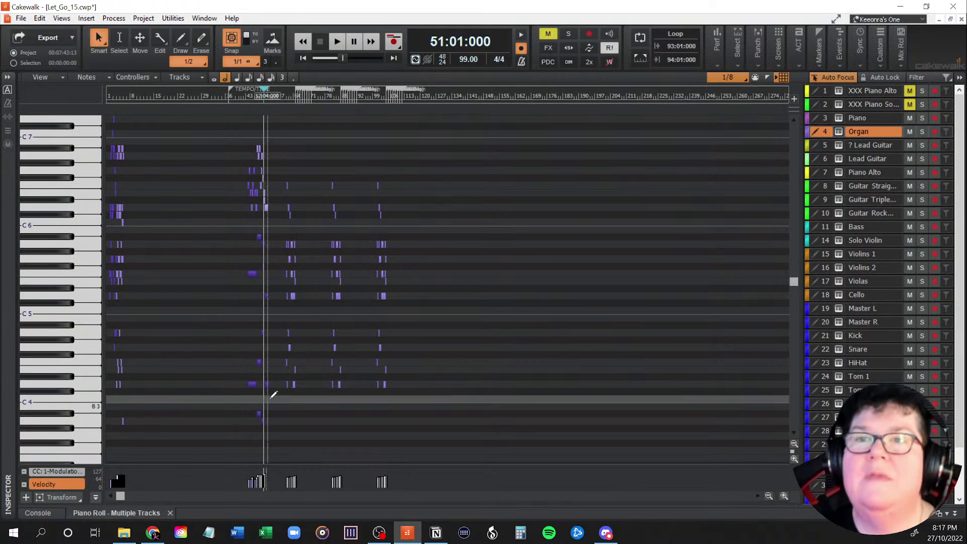
pyautogui.scroll(5, 275, 388)
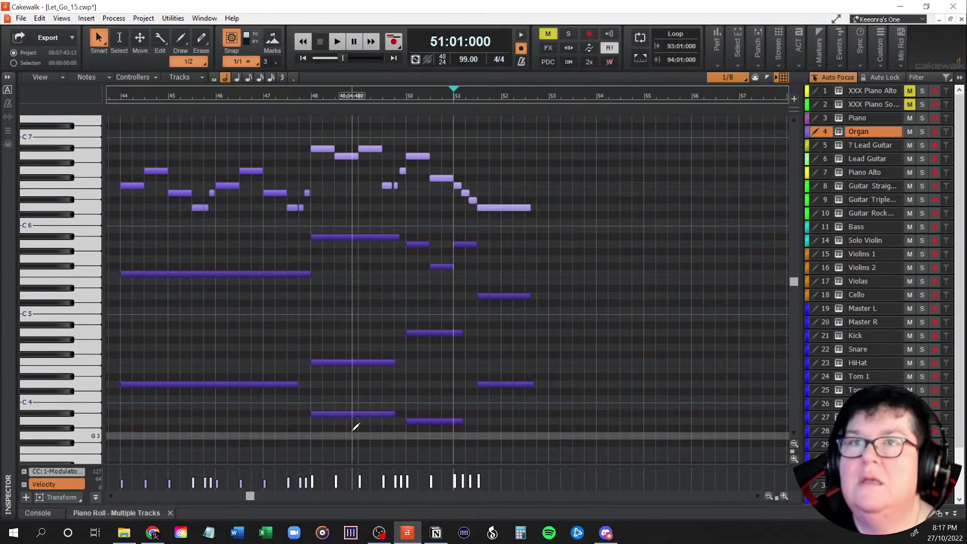
pyautogui.scroll(-3, 355, 427)
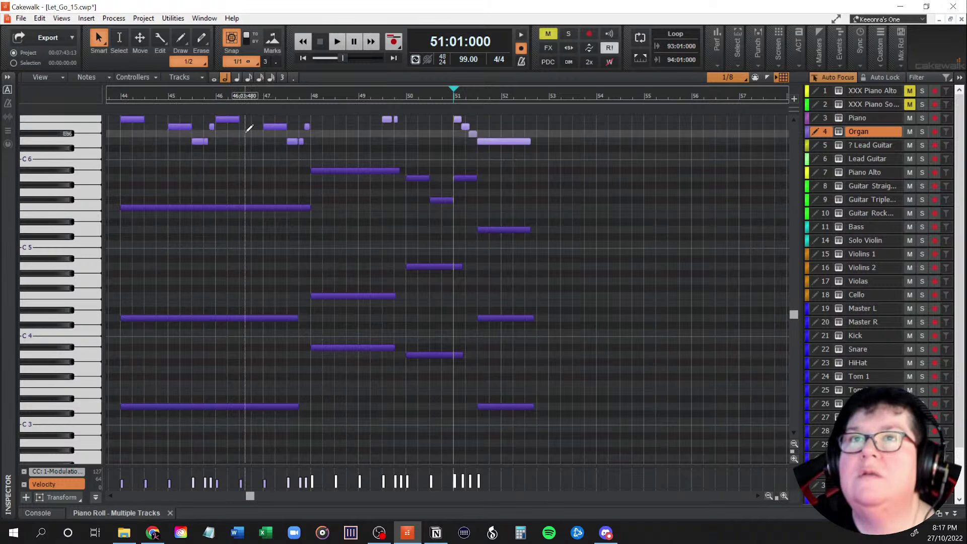
pyautogui.click(122, 133)
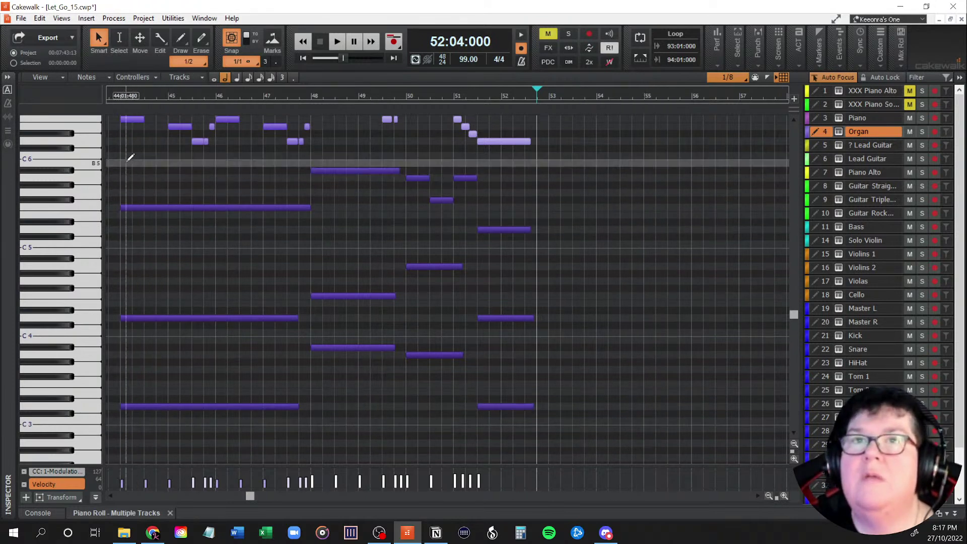
pyautogui.moveTo(123, 154); pyautogui.dragTo(532, 421)
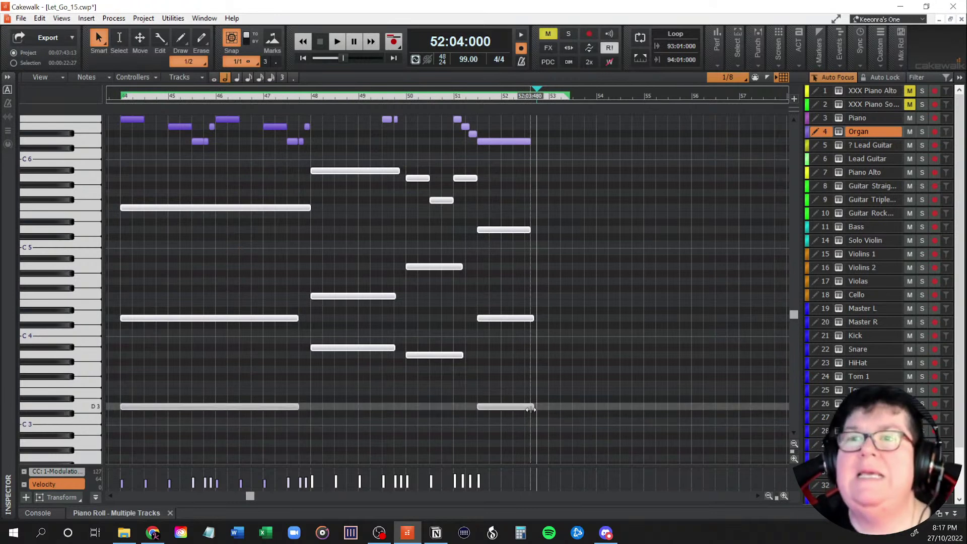
# Step: Copy the selected Organ harmony notes to 113:01:000 at the start of the Bridge, and check the track's take lanes
pyautogui.click(170, 513)
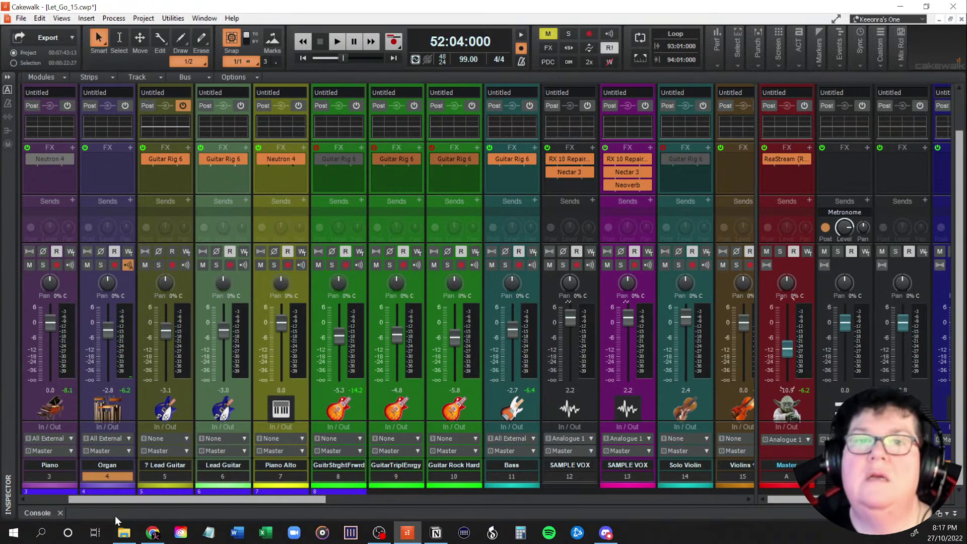
pyautogui.click(37, 513)
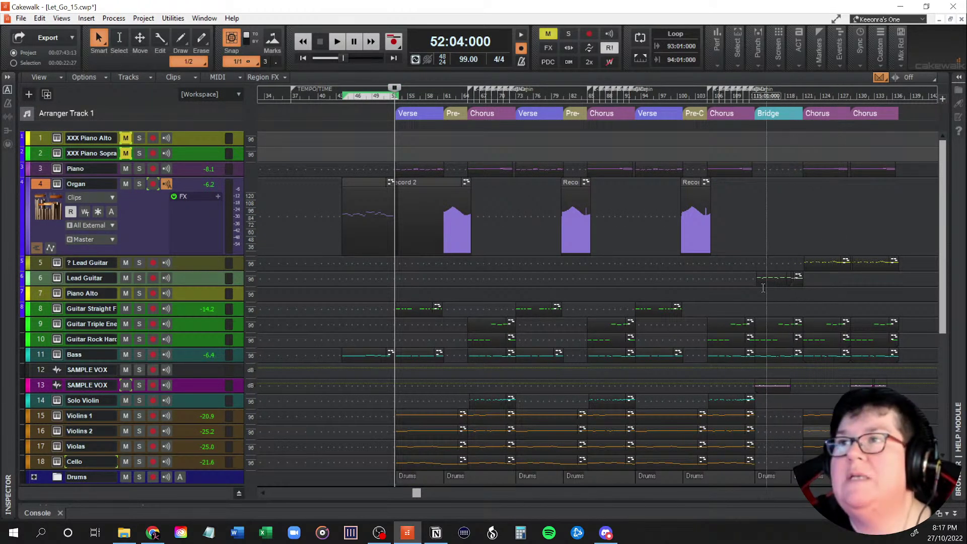
pyautogui.click(754, 225)
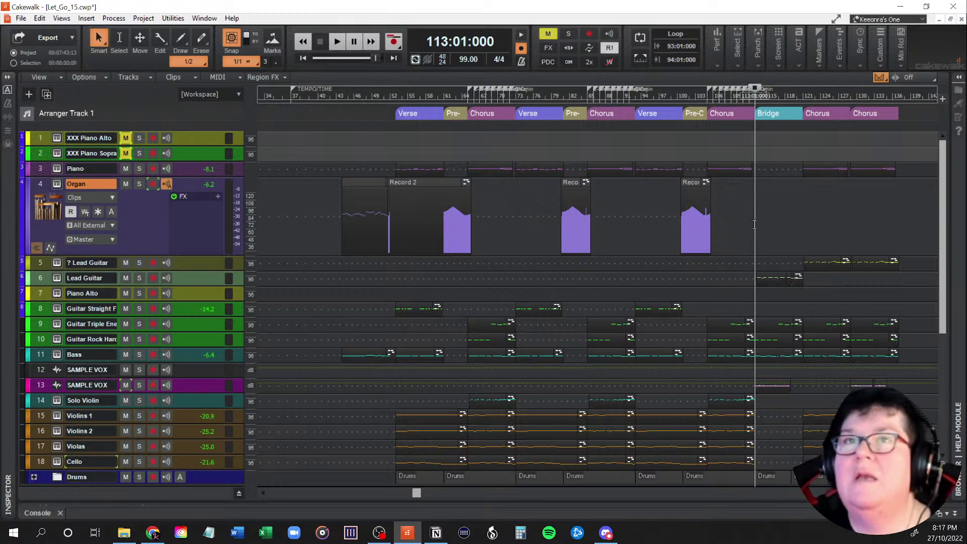
pyautogui.hotkey('ctrl', 'v')
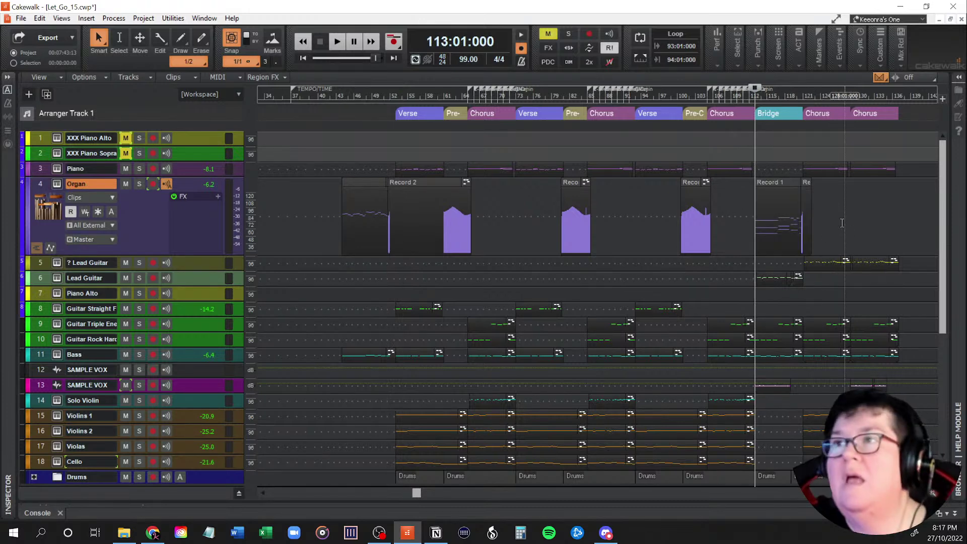
pyautogui.click(37, 247)
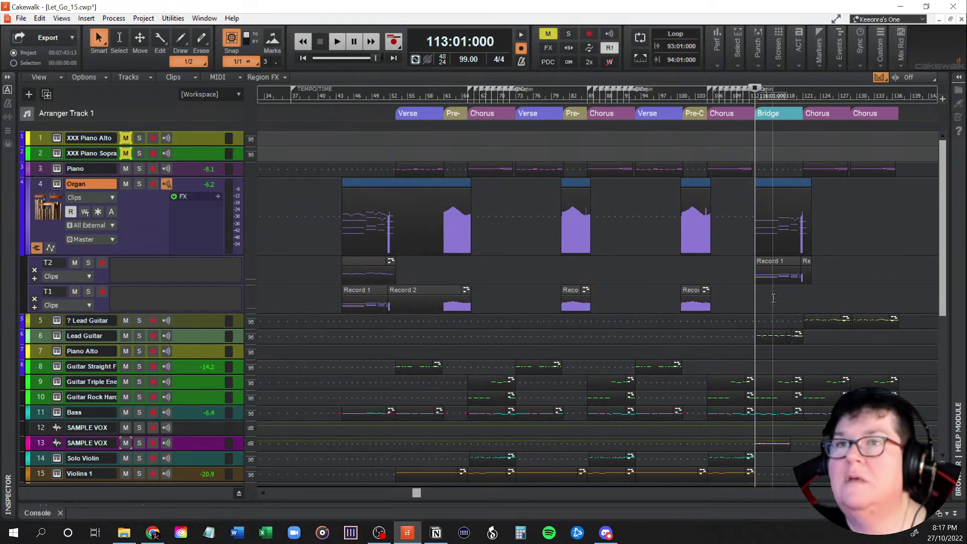
pyautogui.click(36, 247)
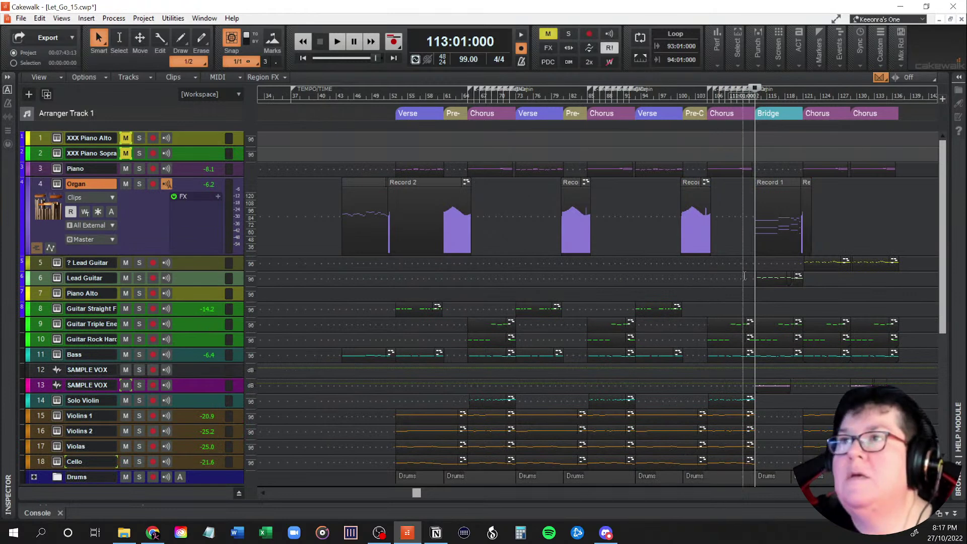
# Step: Open the pasted Organ Bridge clip in the piano roll, keep the arranger sections visible above it, and start playback
pyautogui.doubleClick(779, 182)
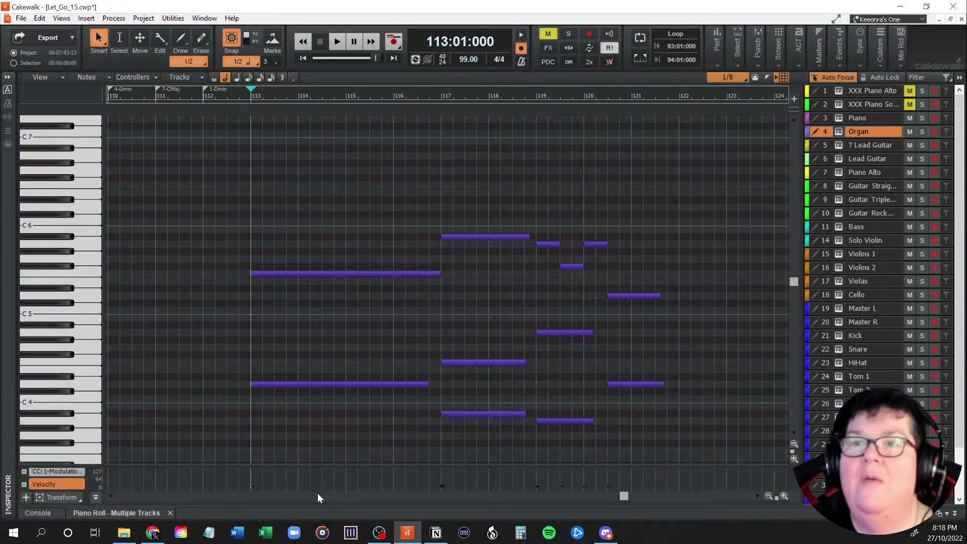
pyautogui.moveTo(369, 71); pyautogui.dragTo(372, 251)
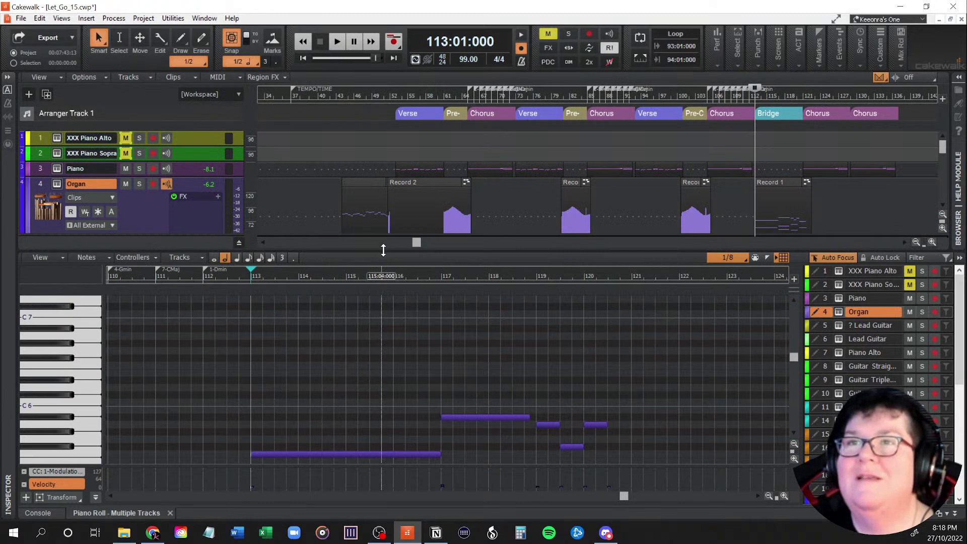
pyautogui.moveTo(383, 251); pyautogui.dragTo(390, 159)
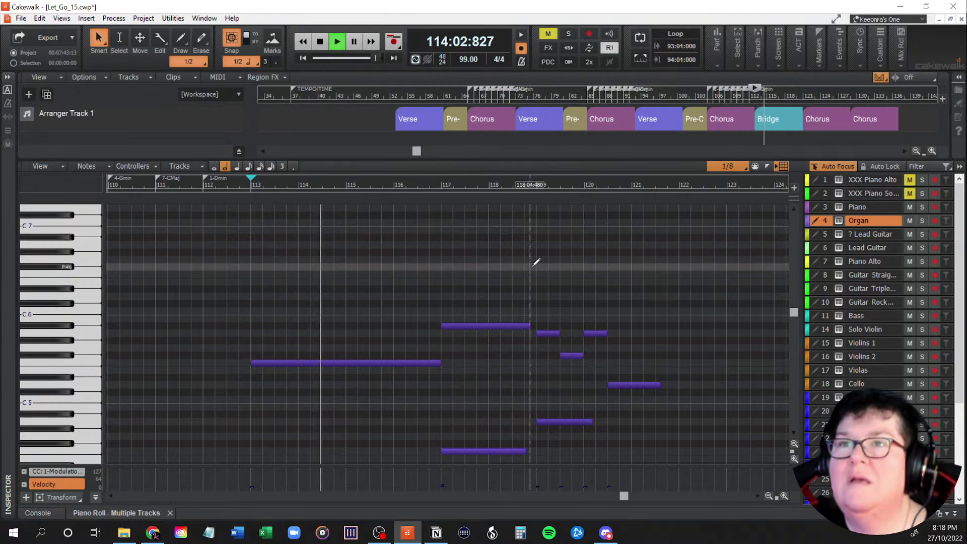
# Step: Solo the Organ track with dim solo enabled and play the Bridge harmony from 113:01:000
pyautogui.press('space')
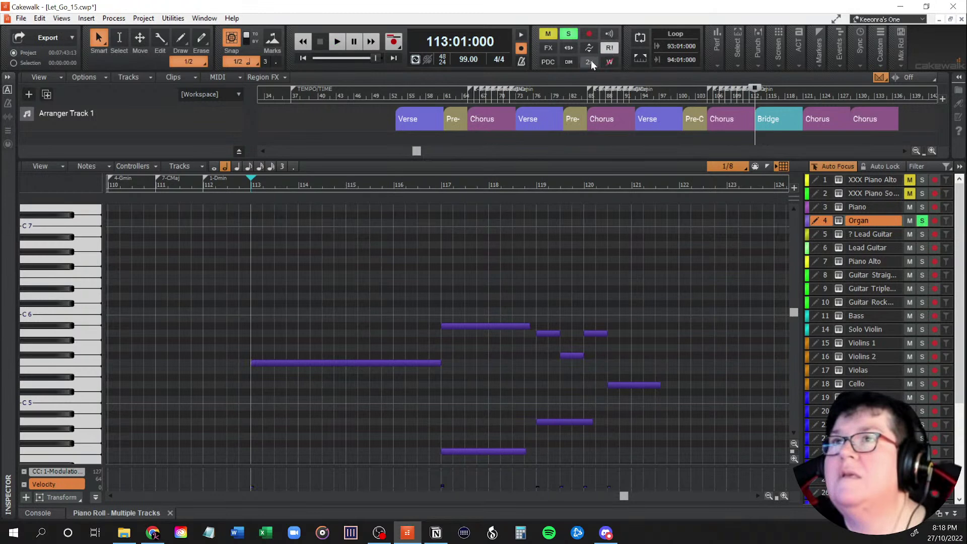
pyautogui.press('space')
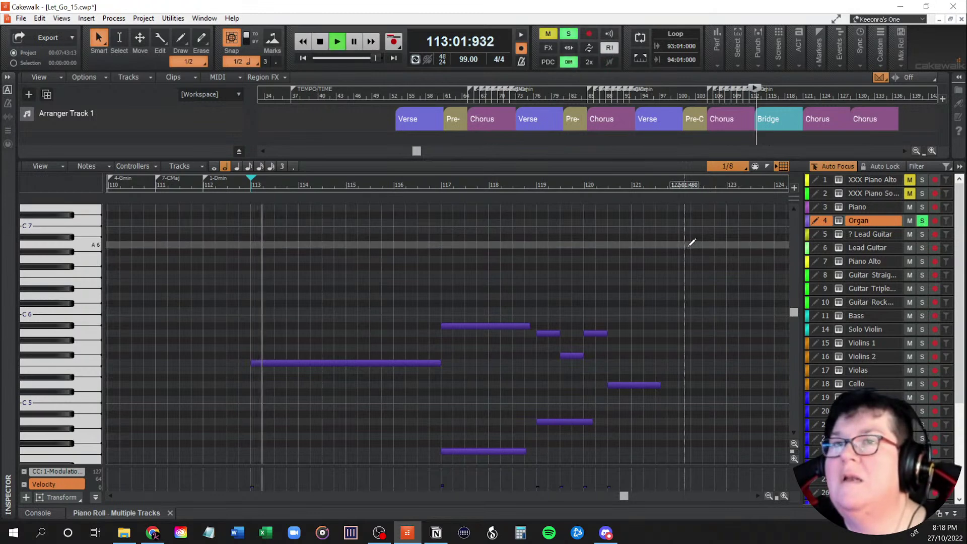
pyautogui.scroll(-2, 703, 315)
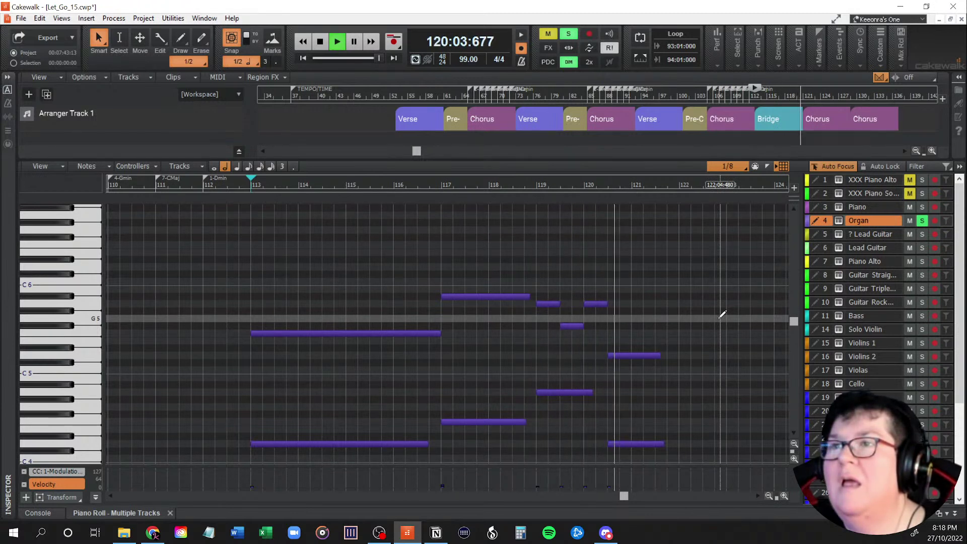
# Step: Stop playback and examine the pasted Organ harmony notes across the Bridge, keeping the arranger sections visible above them
pyautogui.press('space')
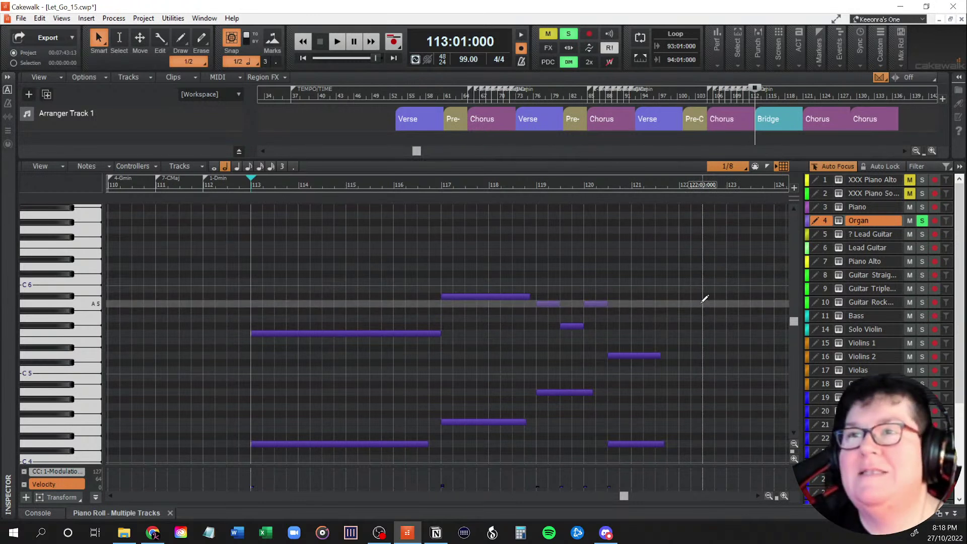
pyautogui.scroll(-5, 704, 299)
pyautogui.scroll(3, 704, 300)
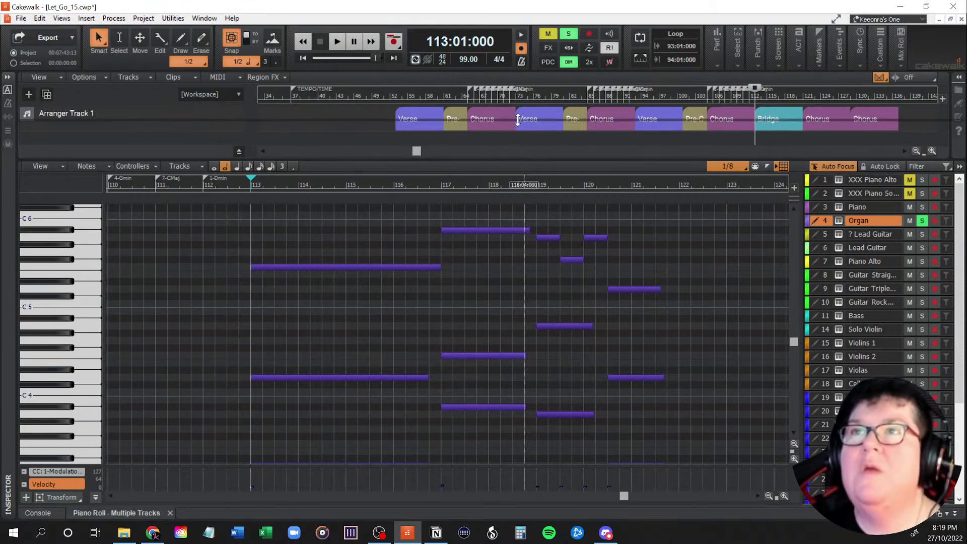
pyautogui.moveTo(519, 128); pyautogui.dragTo(519, 96)
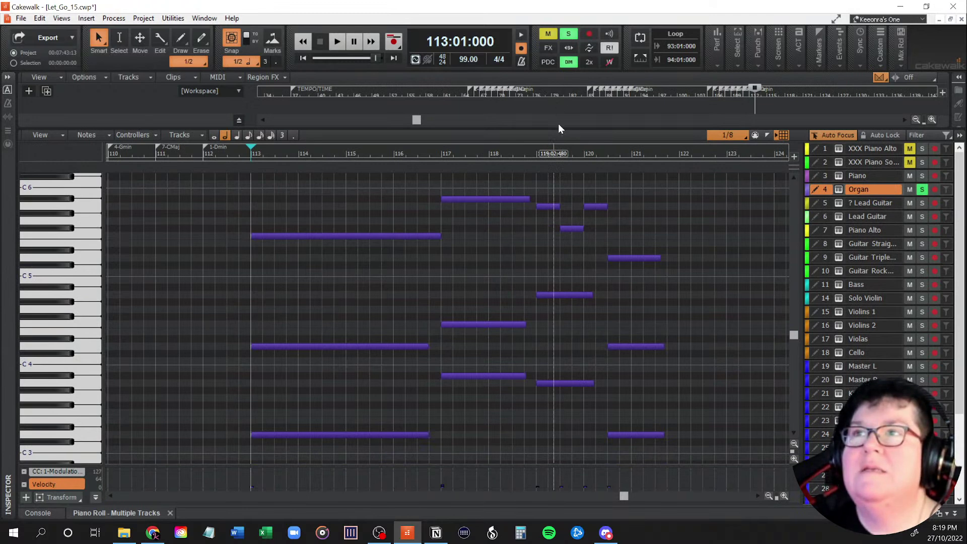
pyautogui.moveTo(559, 129); pyautogui.dragTo(556, 151)
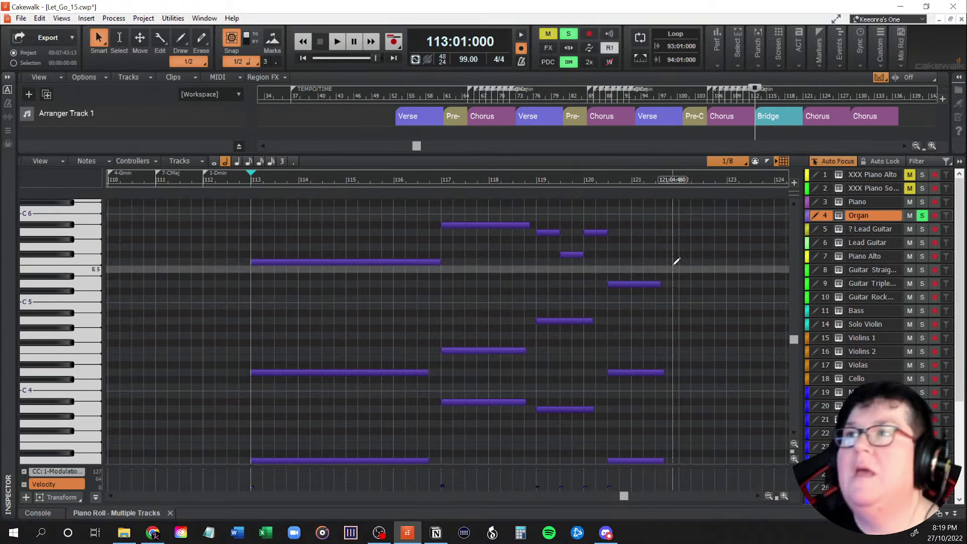
pyautogui.scroll(-4, 678, 260)
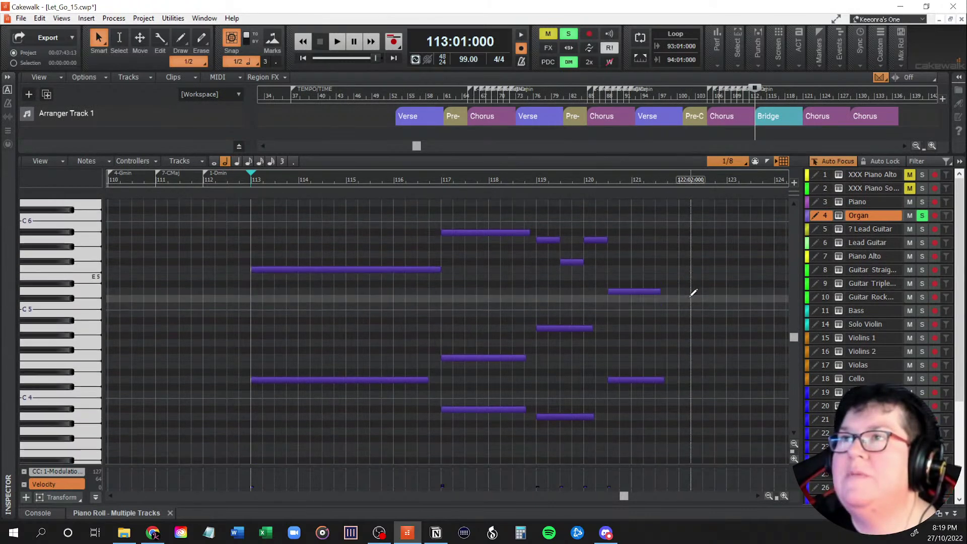
pyautogui.scroll(4, 692, 295)
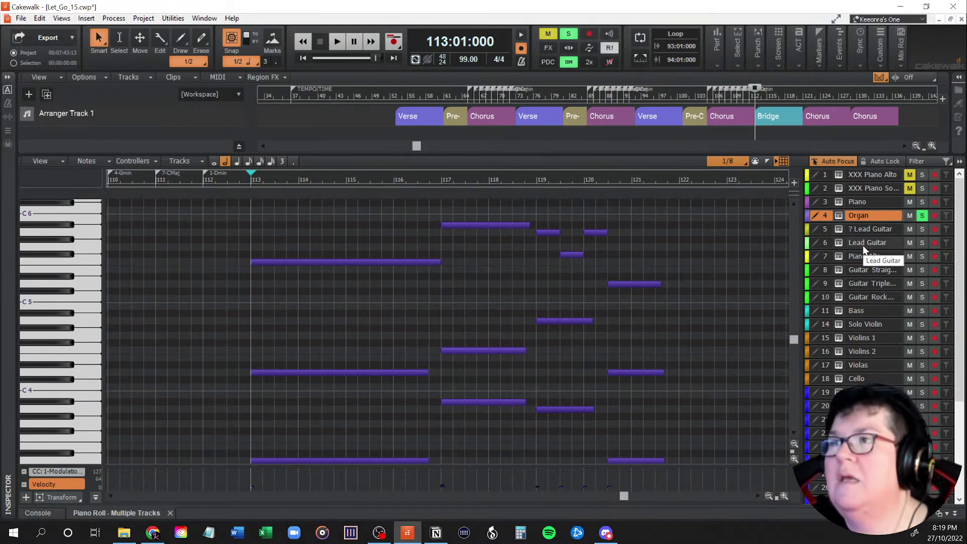
# Step: Show the Piano track's notes together with the Organ notes for comparison around the Bridge, and return to the Organ notes alone
pyautogui.click(826, 203)
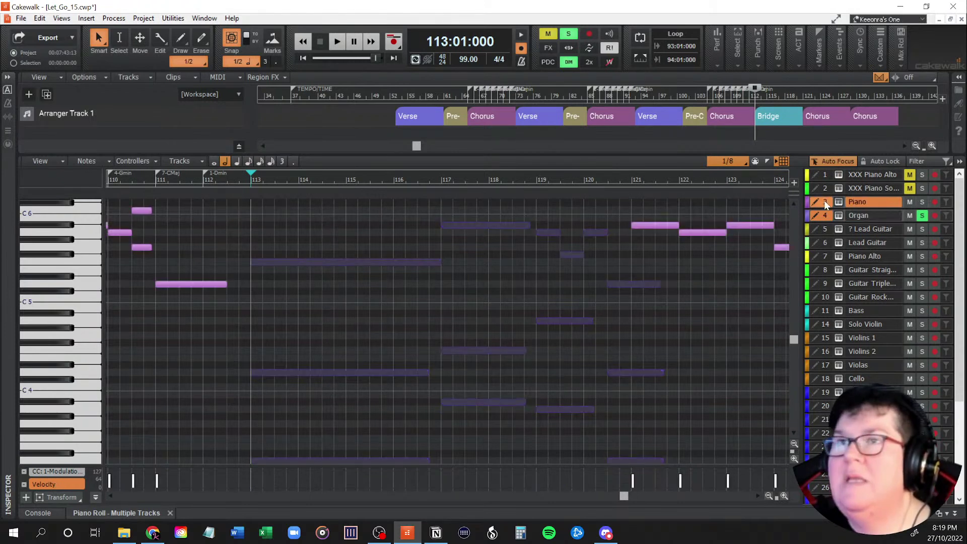
pyautogui.hscroll(-2, 597, 336)
pyautogui.hscroll(2, 599, 332)
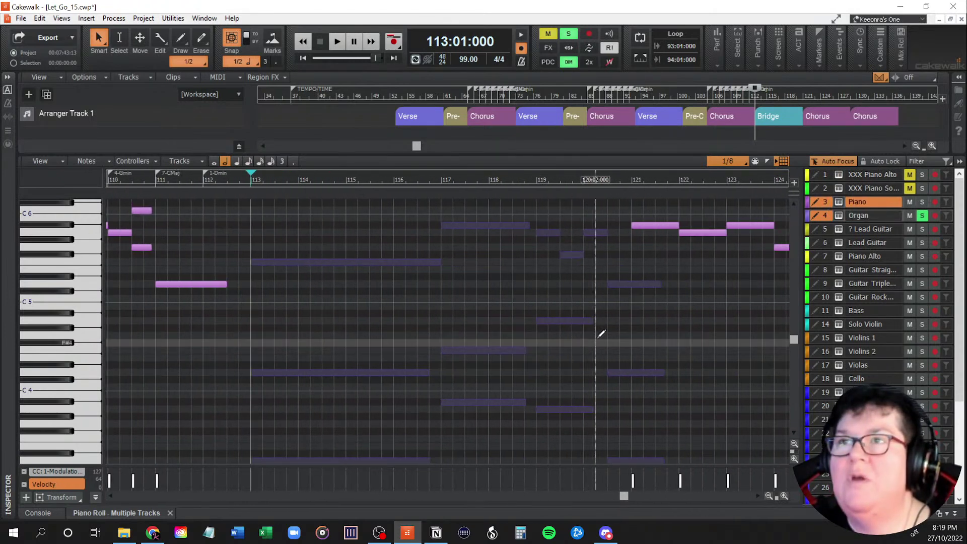
pyautogui.scroll(3, 641, 339)
pyautogui.scroll(-5, 646, 340)
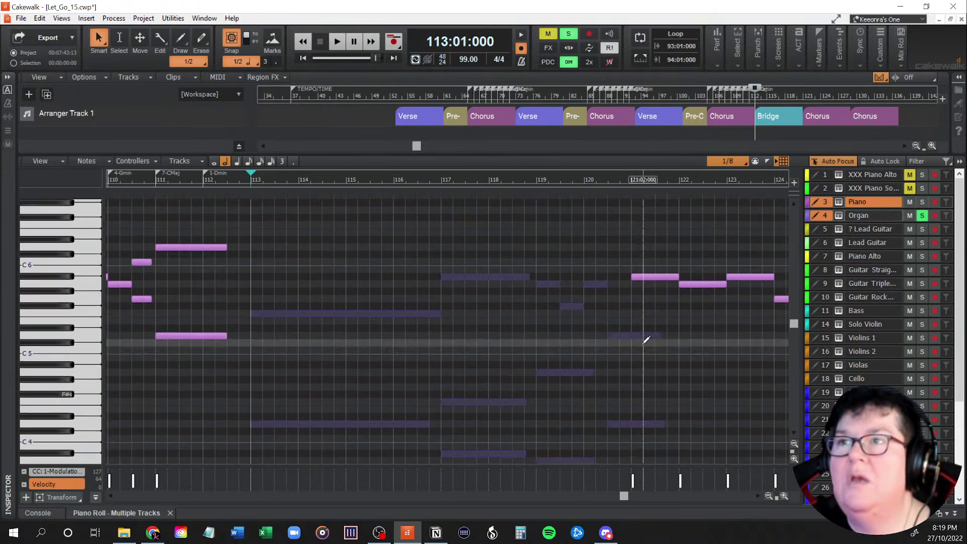
pyautogui.scroll(1, 646, 340)
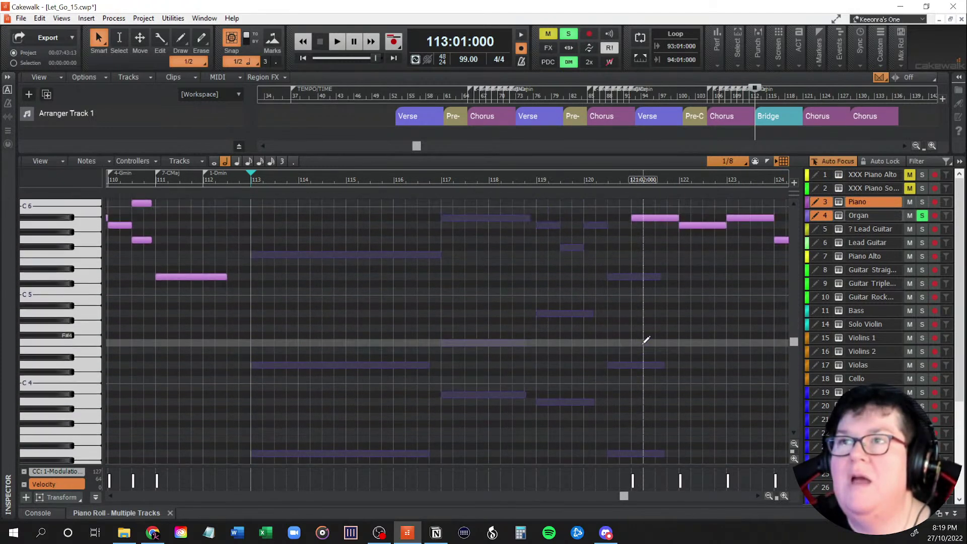
pyautogui.scroll(-1, 646, 341)
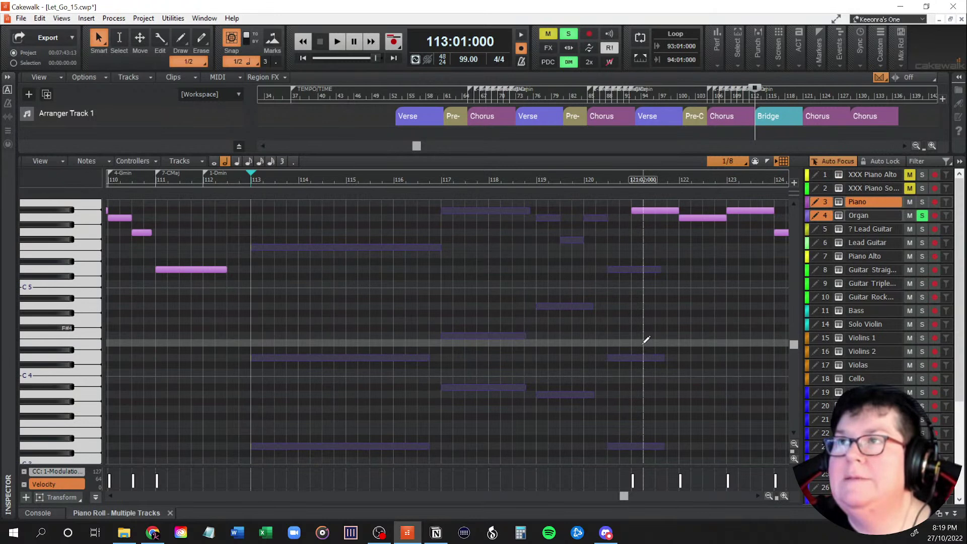
pyautogui.click(825, 201)
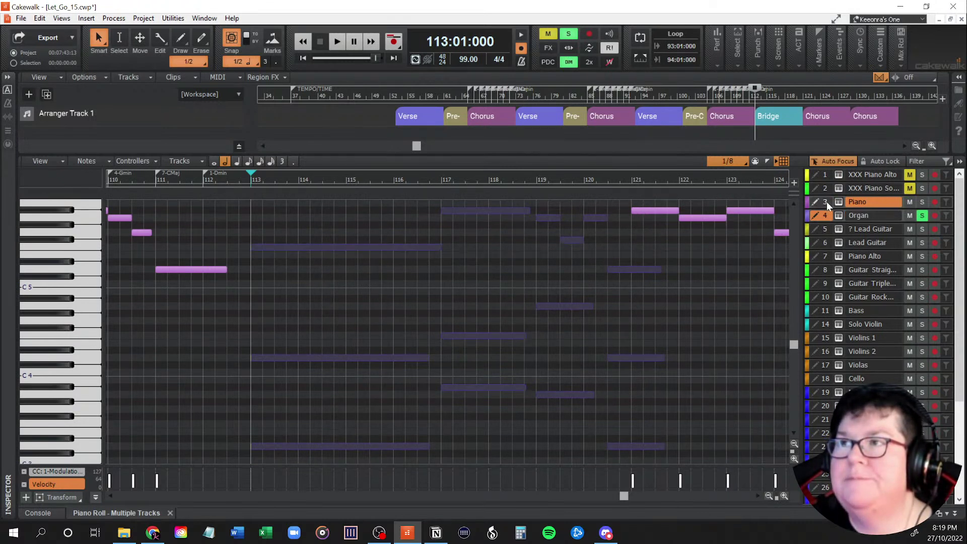
pyautogui.click(859, 215)
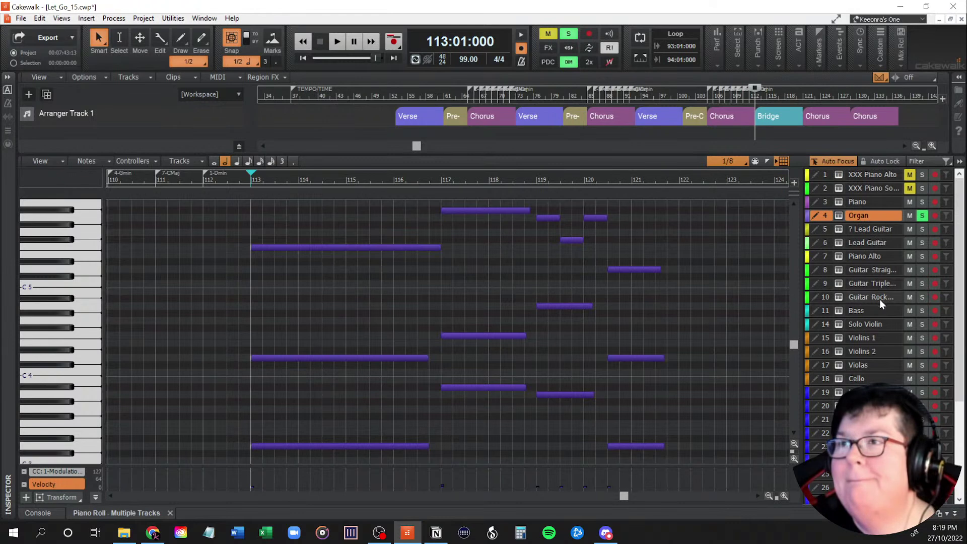
# Step: Show the Bass notes alongside the Organ harmony, play the Bridge from 113:01:000, and place the now time at 121:01:000
pyautogui.click(822, 310)
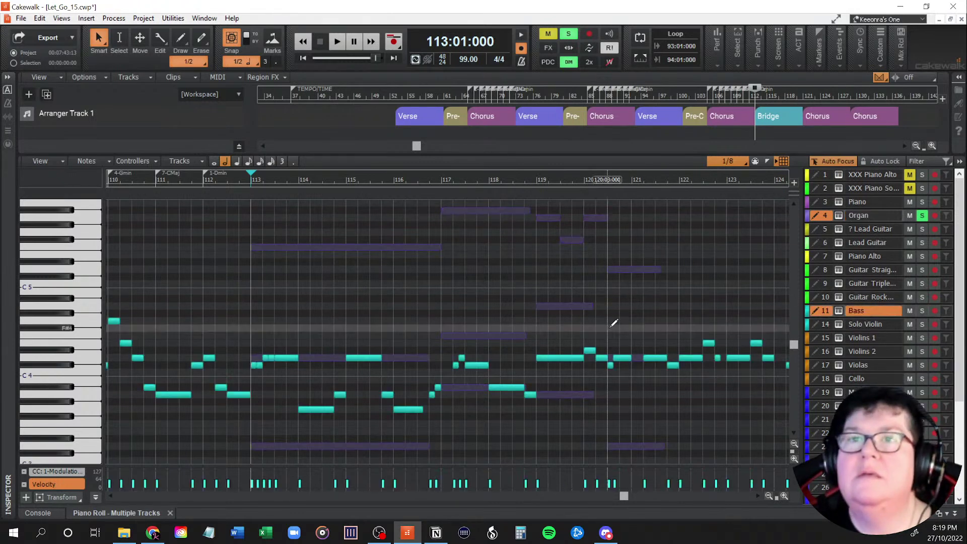
pyautogui.press('space')
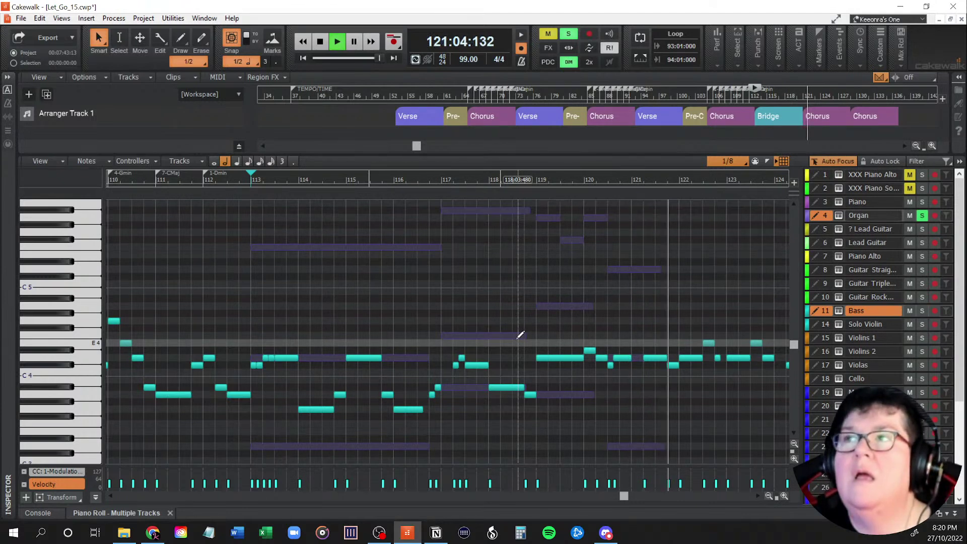
pyautogui.press('space')
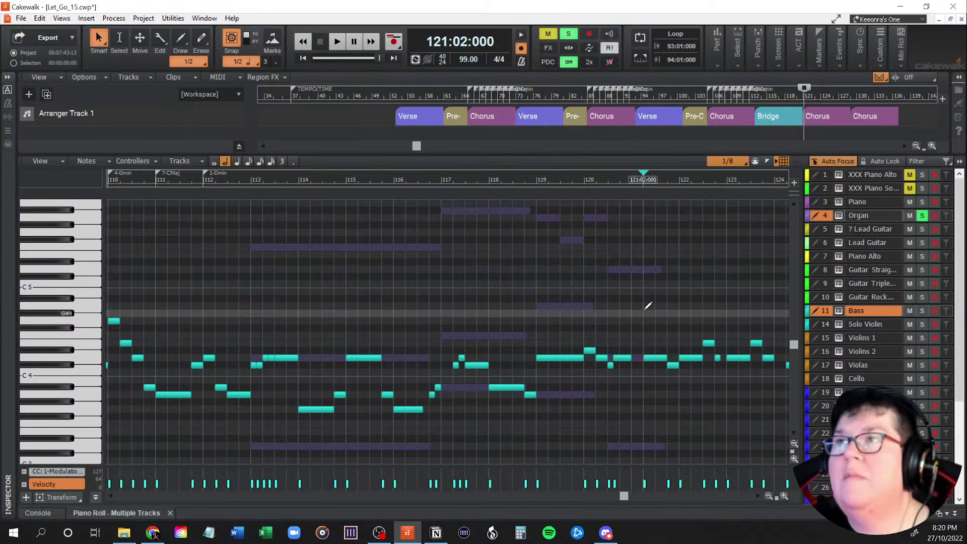
pyautogui.press('Left')
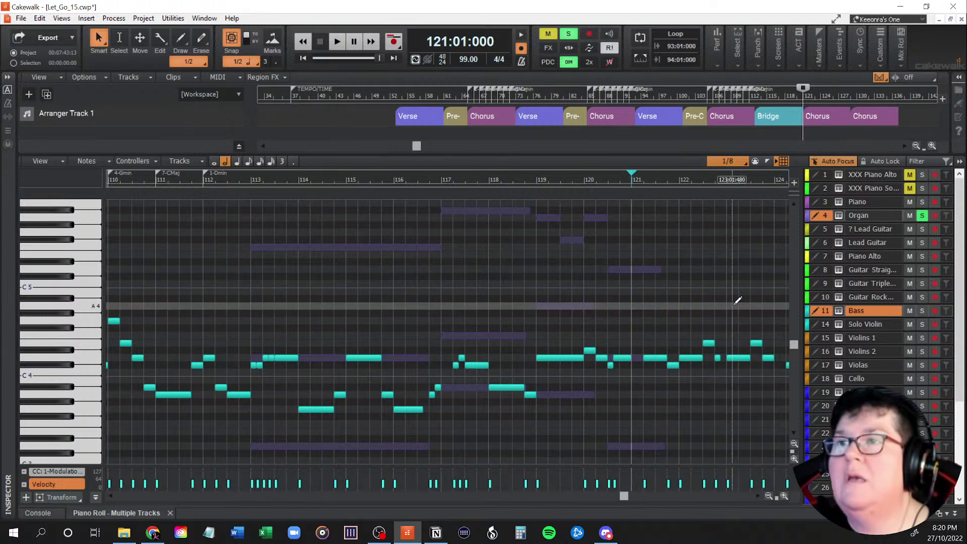
# Step: Make the Organ notes active again and shorten the three notes of the last Bridge chord to end at 121:01:000
pyautogui.click(865, 215)
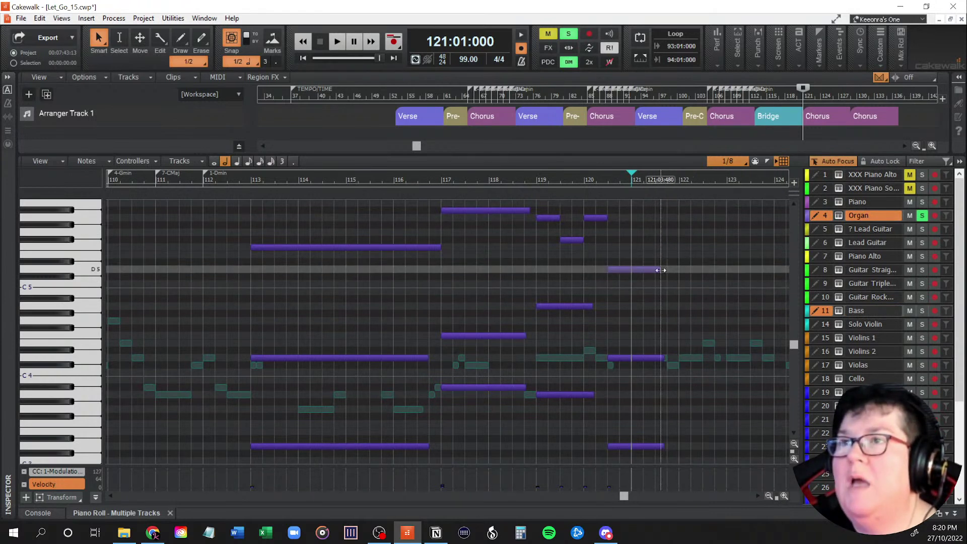
pyautogui.moveTo(658, 269); pyautogui.dragTo(631, 269)
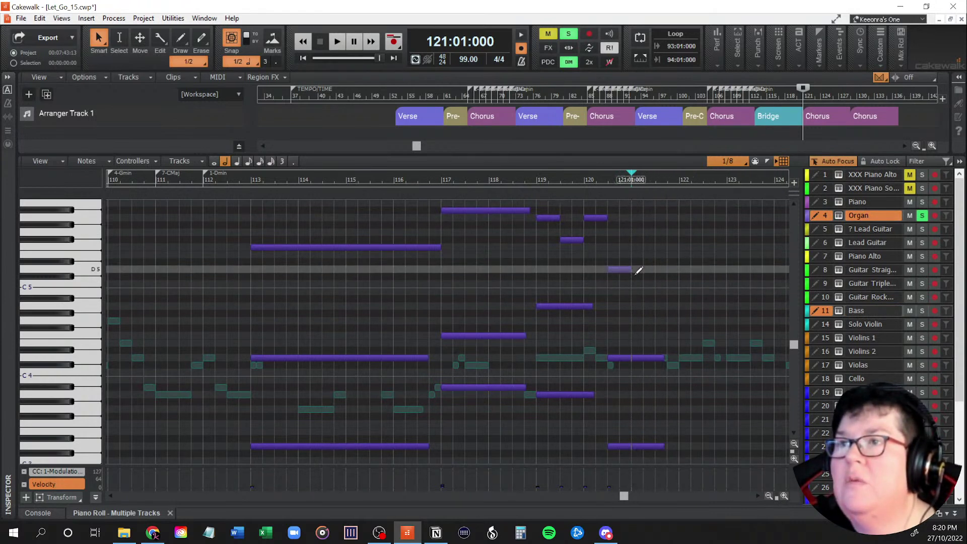
pyautogui.click(658, 355)
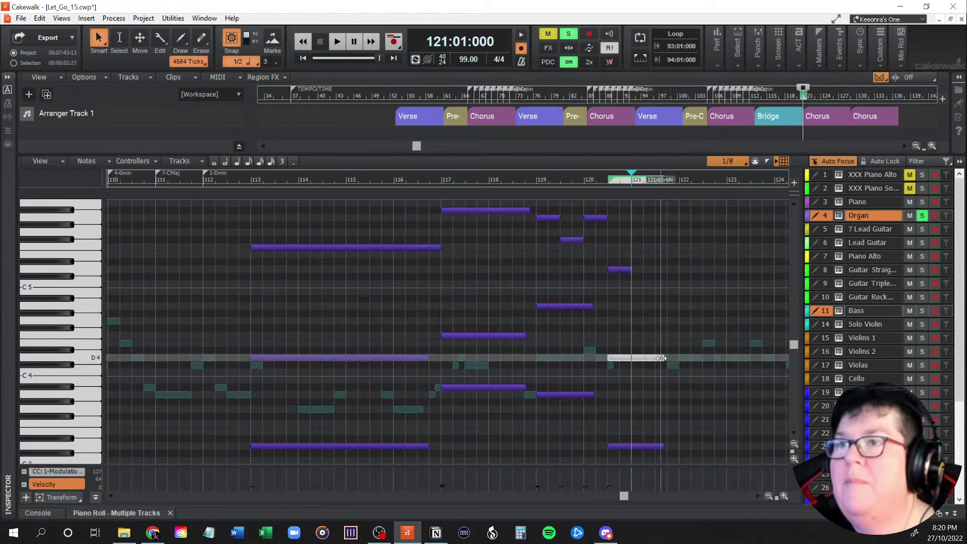
pyautogui.moveTo(661, 357); pyautogui.dragTo(631, 357)
pyautogui.click(660, 446)
pyautogui.moveTo(662, 447); pyautogui.dragTo(635, 443)
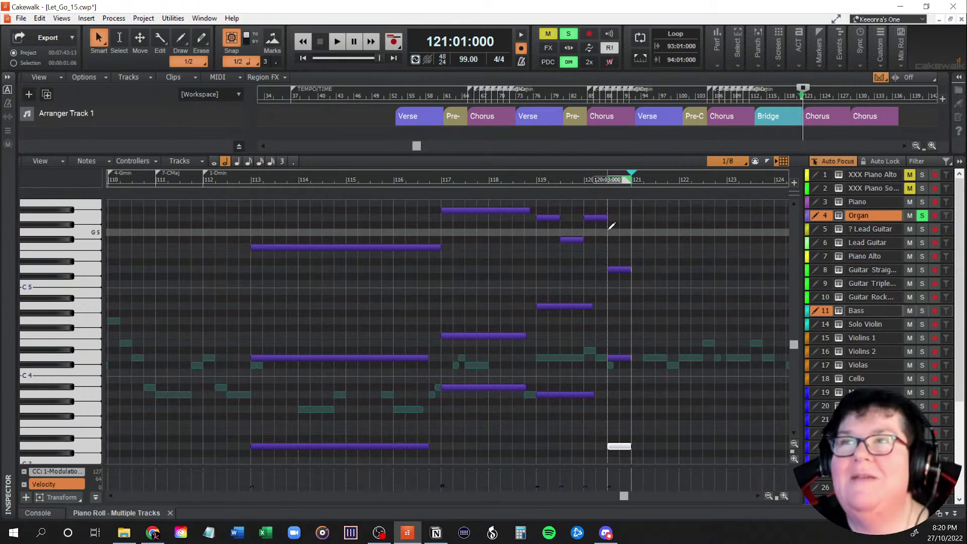
# Step: Audition the Organ Bridge chords by playing from 120:03:000, 113:01:000, 117:01:000 and 119:01:000, finishing with the first chord again
pyautogui.press('space')
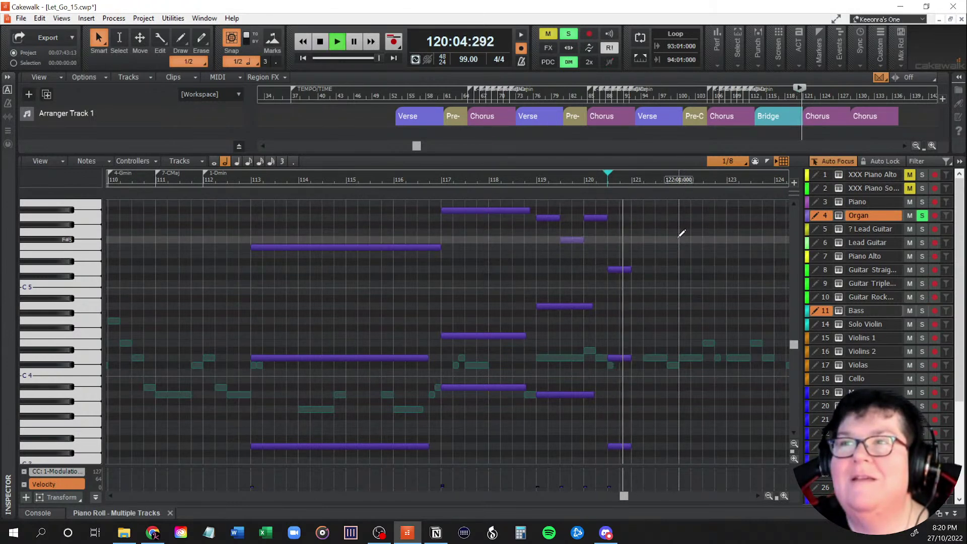
pyautogui.press('space')
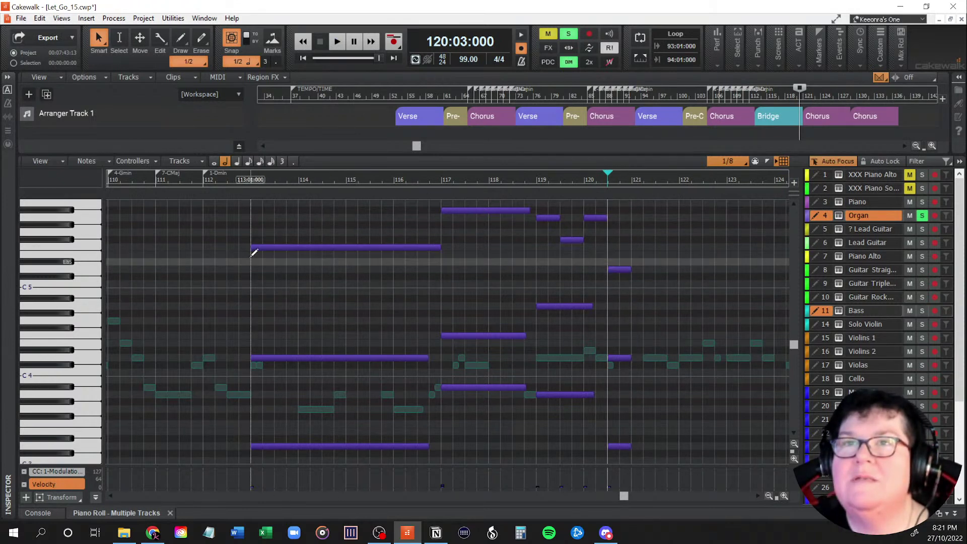
pyautogui.click(251, 256)
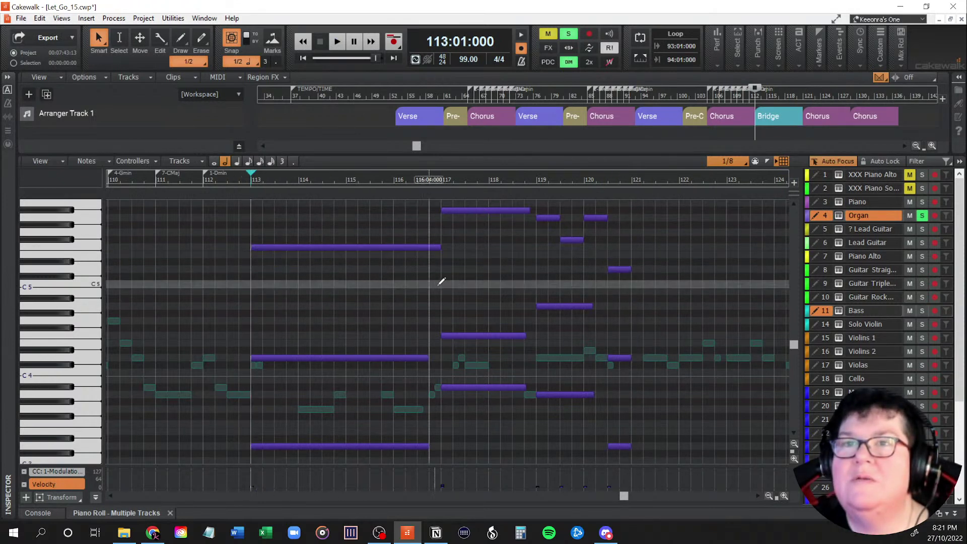
pyautogui.press('space')
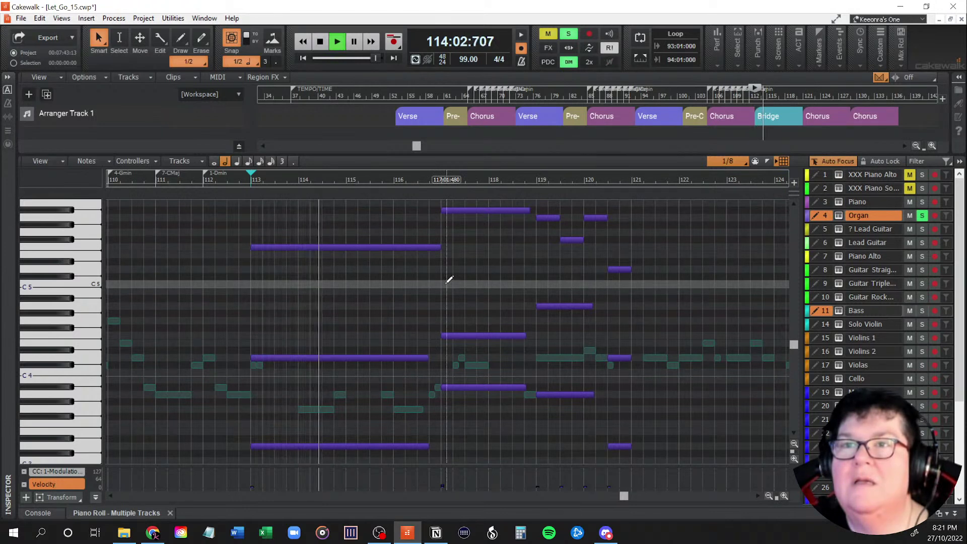
pyautogui.press('space')
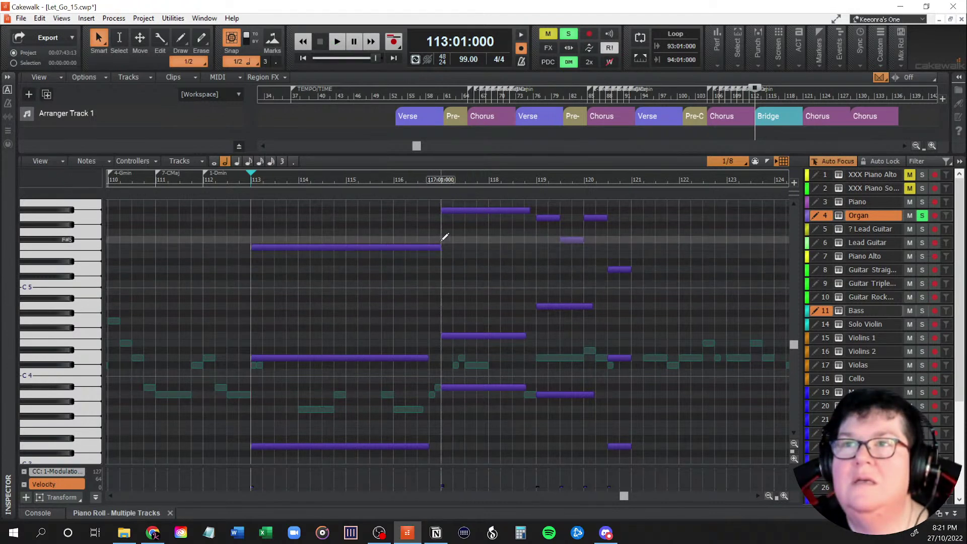
pyautogui.click(443, 234)
pyautogui.press('space')
pyautogui.press('space')
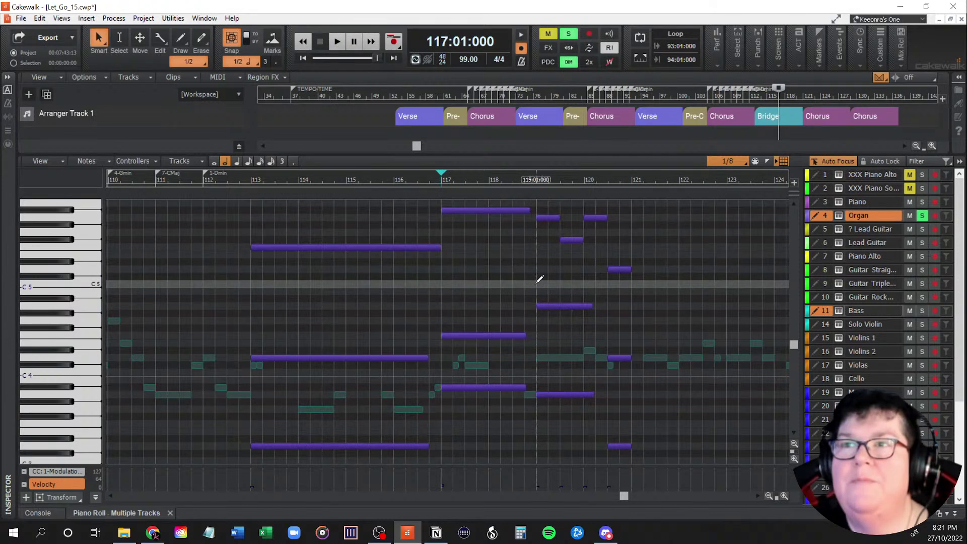
pyautogui.click(537, 280)
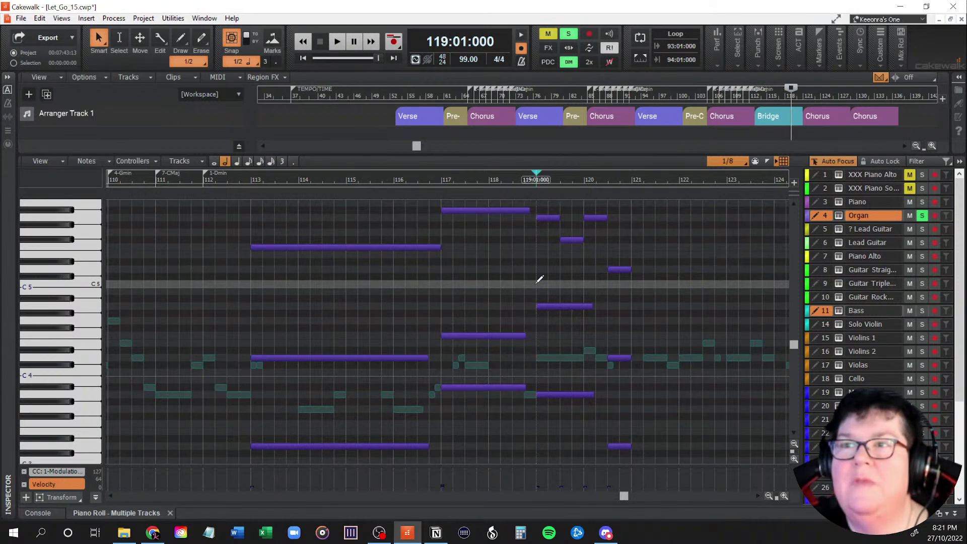
pyautogui.press('space')
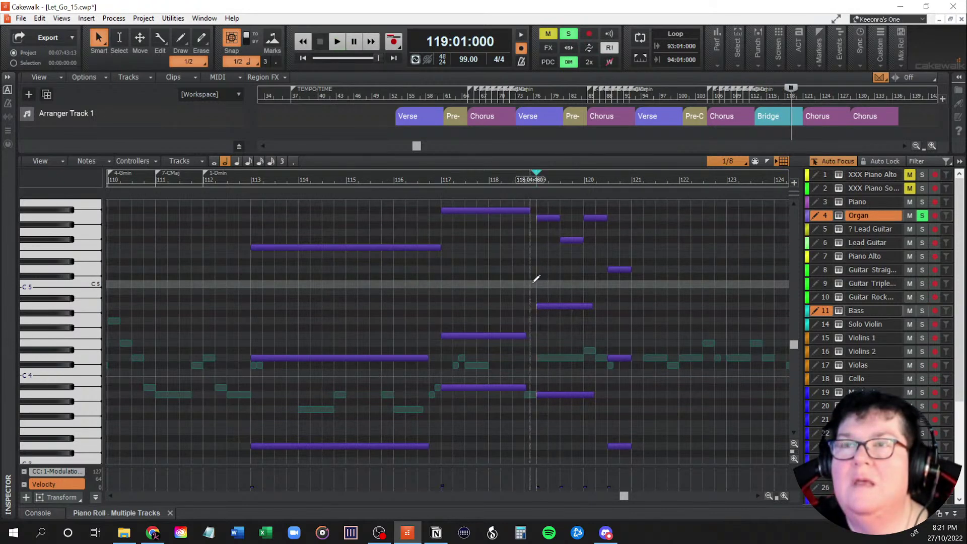
pyautogui.click(254, 291)
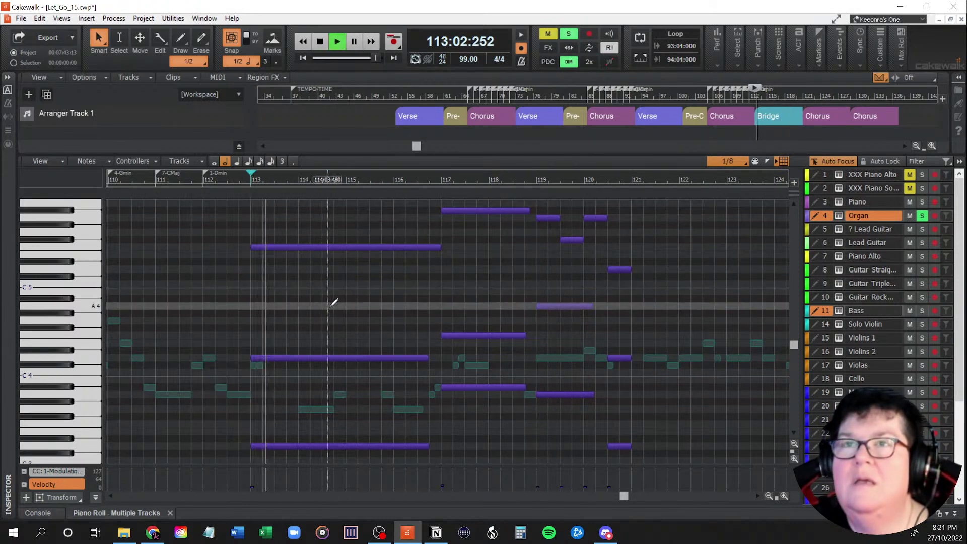
pyautogui.press('space')
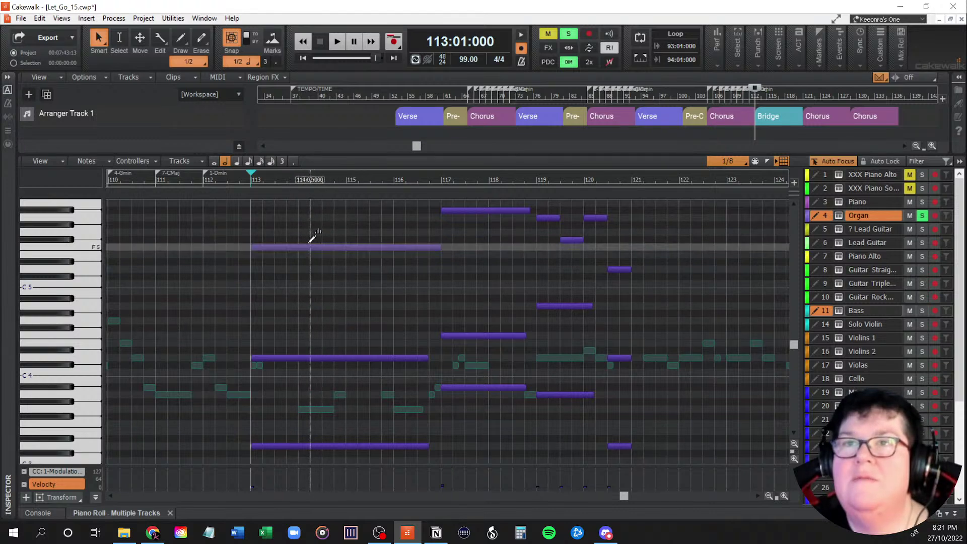
# Step: Shorten the three notes of the Organ chord at bar 113 to one bar, ending at 114:01:000, and select its lowest note
pyautogui.click(287, 247)
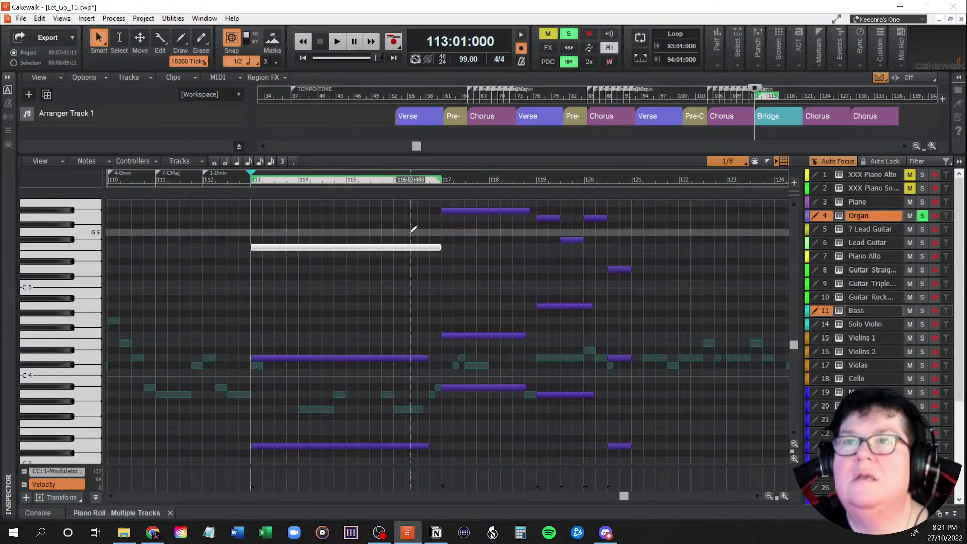
pyautogui.moveTo(441, 247); pyautogui.dragTo(299, 247)
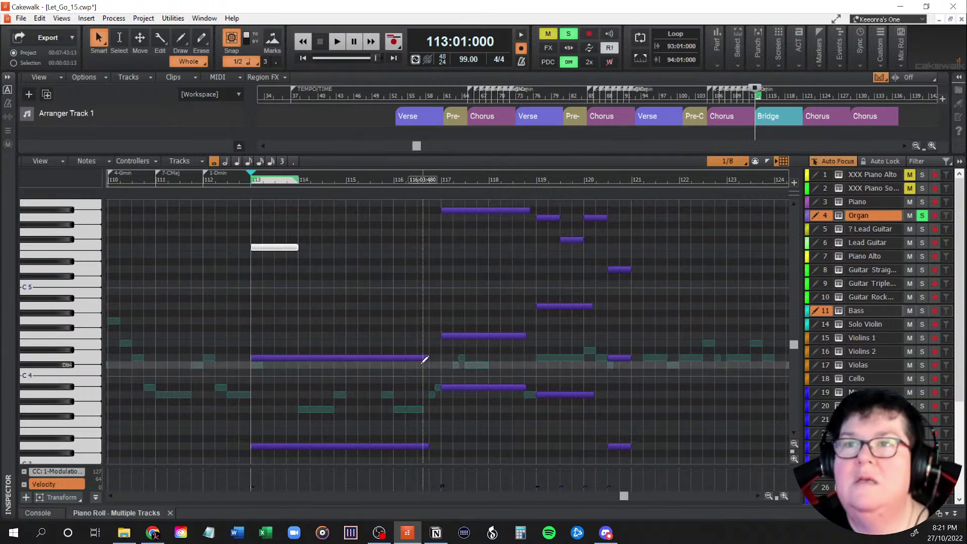
pyautogui.moveTo(426, 359); pyautogui.dragTo(299, 359)
pyautogui.moveTo(428, 446); pyautogui.dragTo(299, 446)
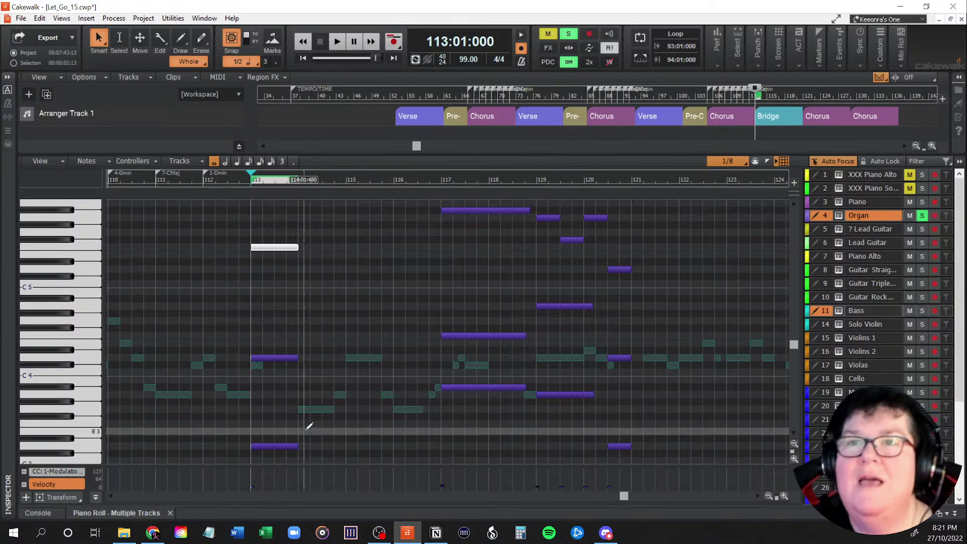
pyautogui.click(276, 445)
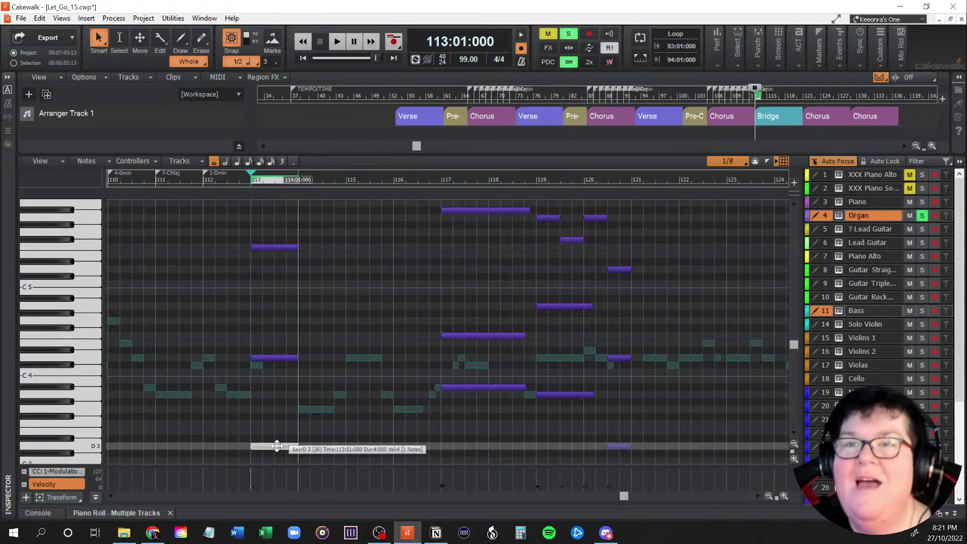
# Step: Check bar 113's upper Organ notes and draw one-bar top notes G5, F5 and G5 in bars 114, 115 and 116
pyautogui.click(276, 358)
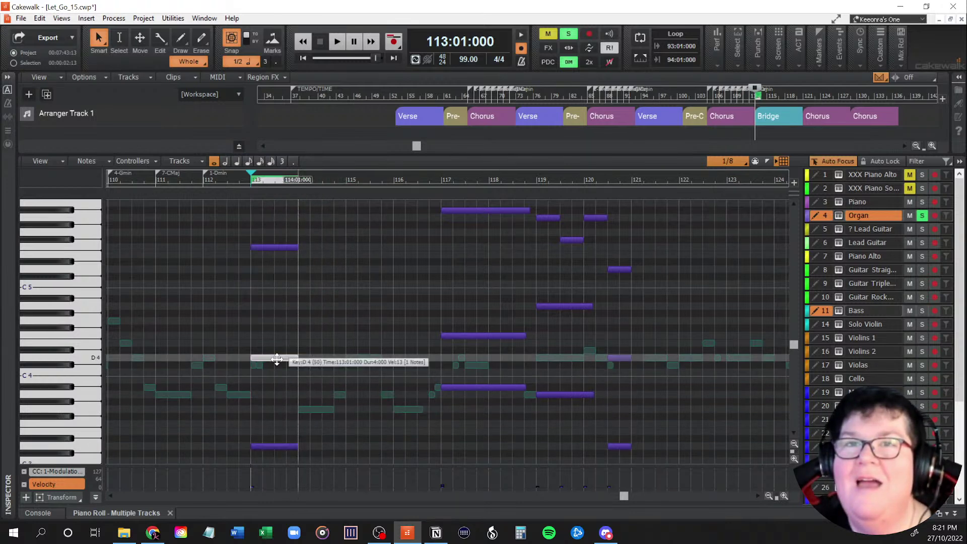
pyautogui.click(271, 247)
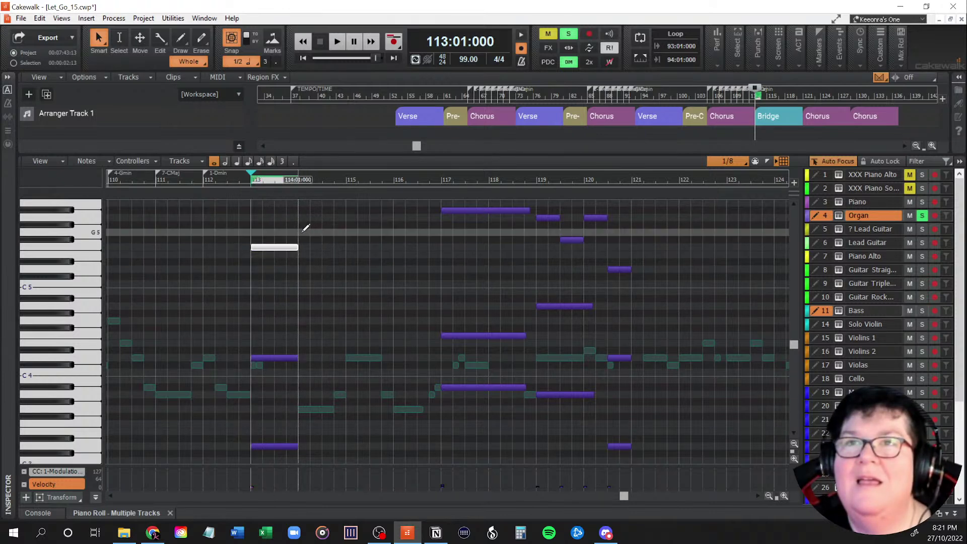
pyautogui.moveTo(302, 230); pyautogui.dragTo(346, 229)
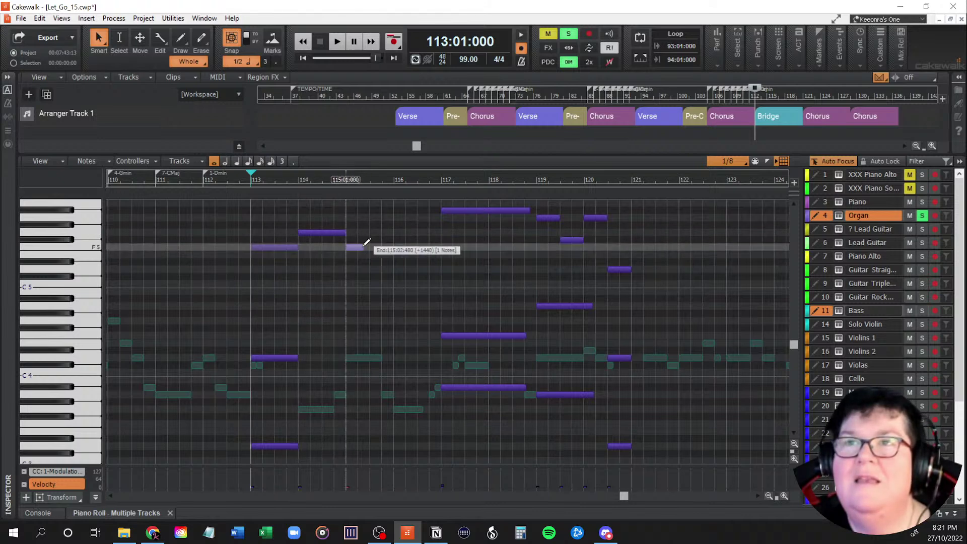
pyautogui.moveTo(397, 241)
pyautogui.mouseDown()
pyautogui.moveTo(398, 231)
pyautogui.moveTo(443, 226)
pyautogui.mouseUp()
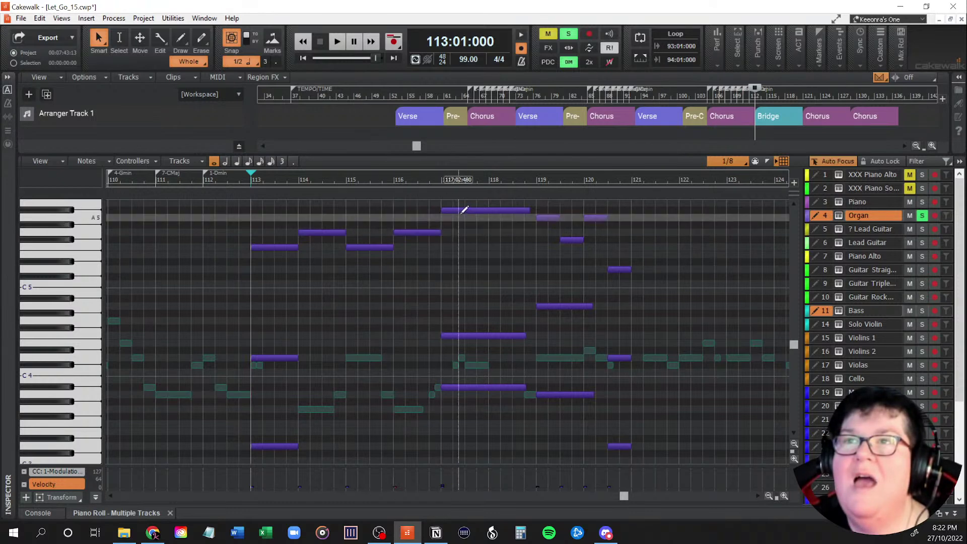
pyautogui.click(458, 211)
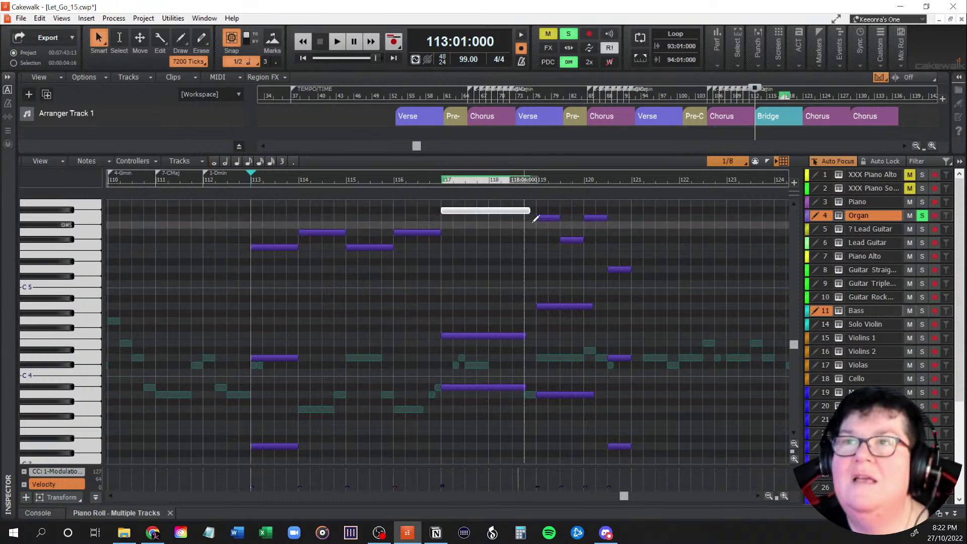
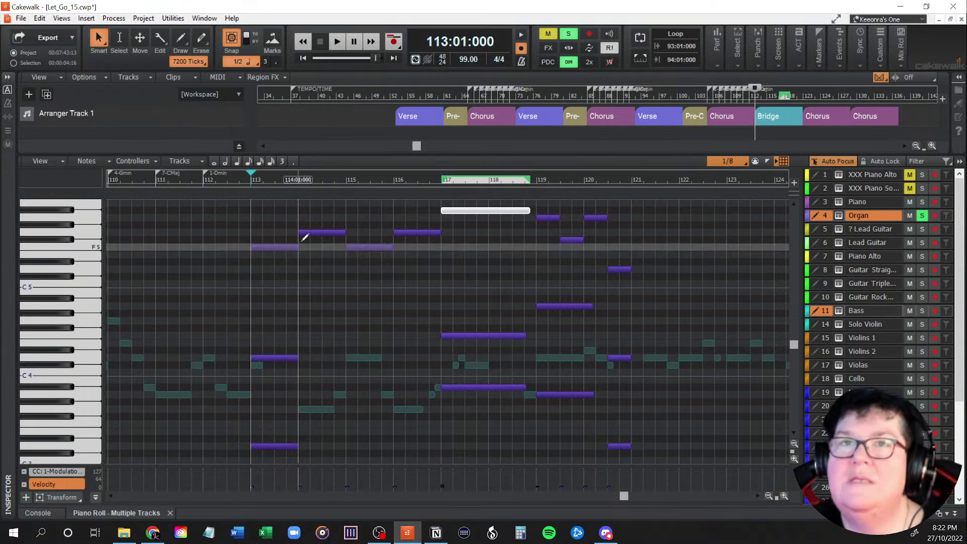
# Step: Add one-bar lower Organ notes E4 and E3 in bar 114 and D4 and D3 in bar 115, and play from 113:01:000
pyautogui.click(301, 343)
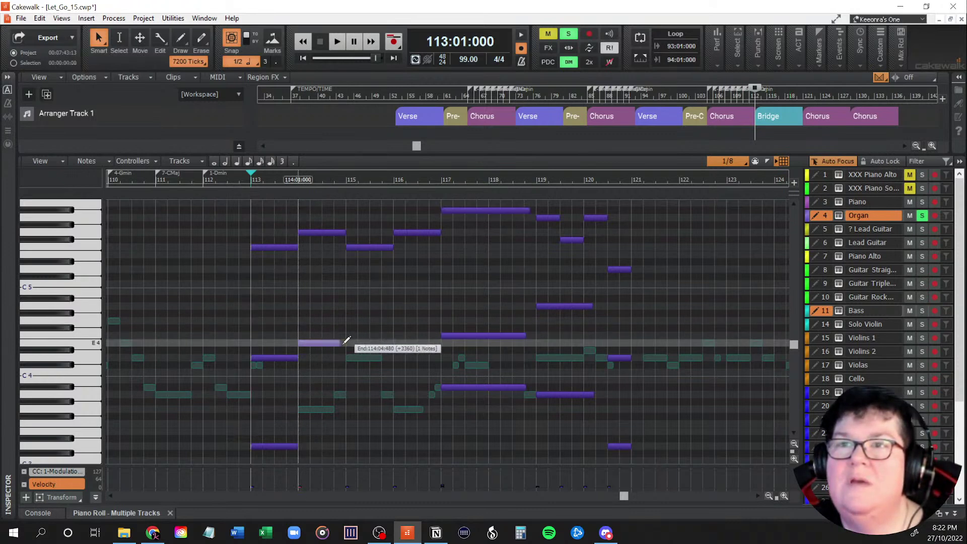
pyautogui.moveTo(349, 341); pyautogui.dragTo(347, 342)
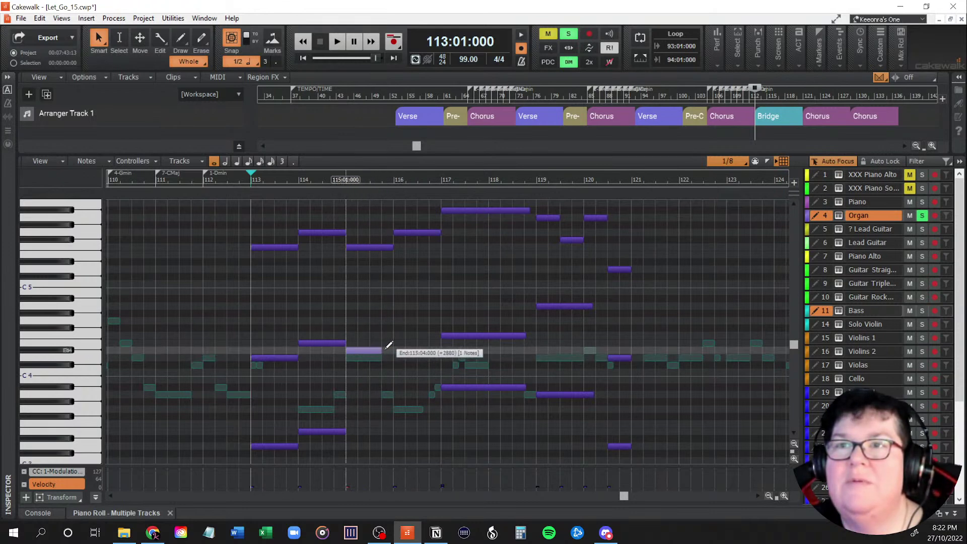
pyautogui.moveTo(395, 347); pyautogui.dragTo(371, 358)
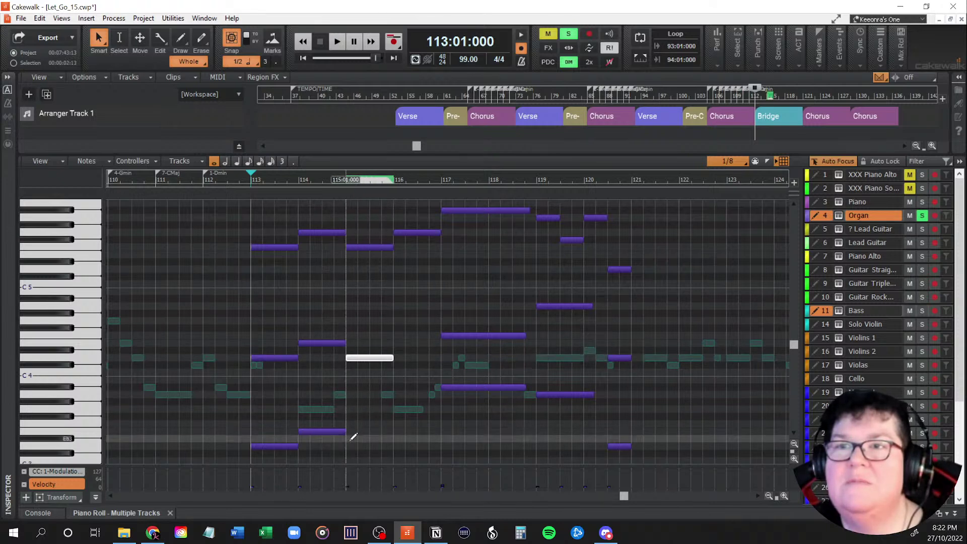
pyautogui.moveTo(361, 442); pyautogui.dragTo(397, 441)
pyautogui.press('space')
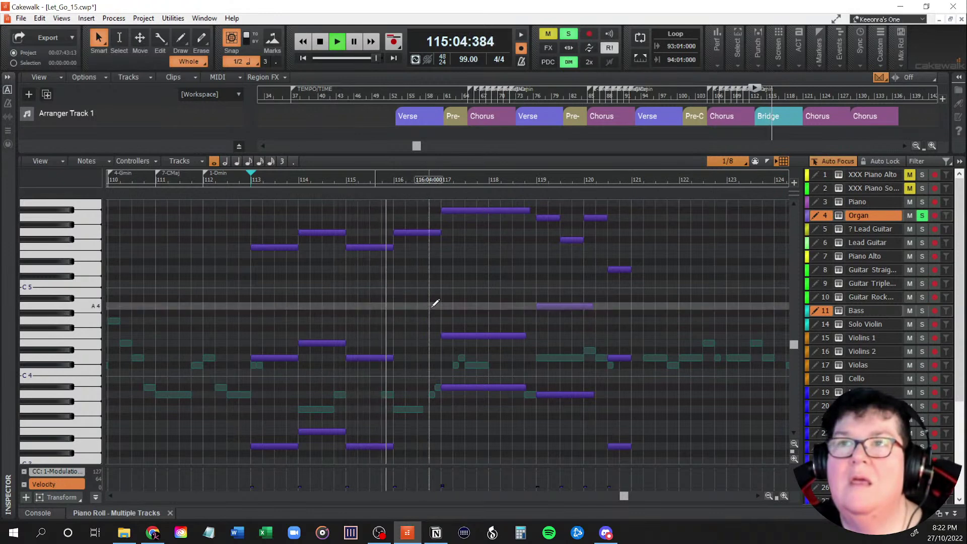
pyautogui.press('space')
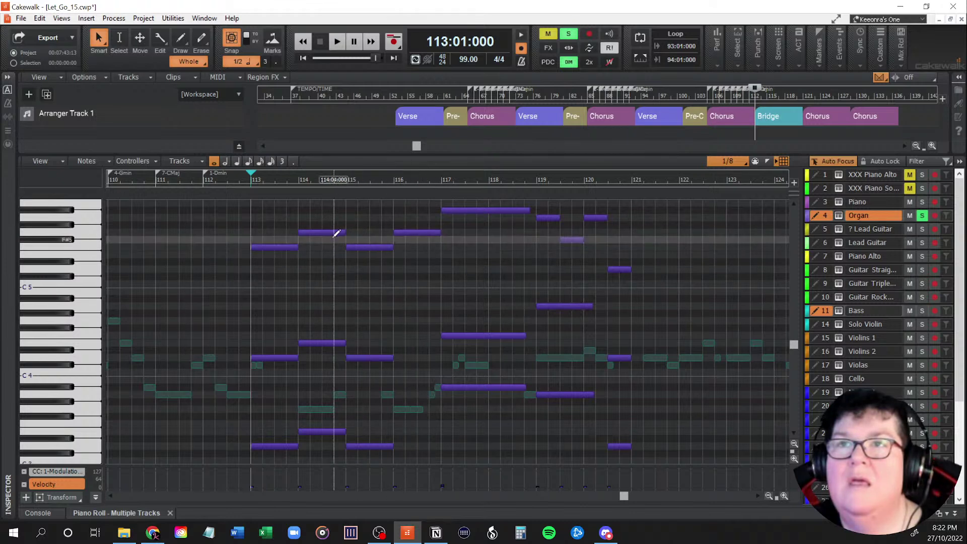
# Step: Audition the middle and top Organ notes of bars 113 and 114 one by one to compare the two chords
pyautogui.click(321, 342)
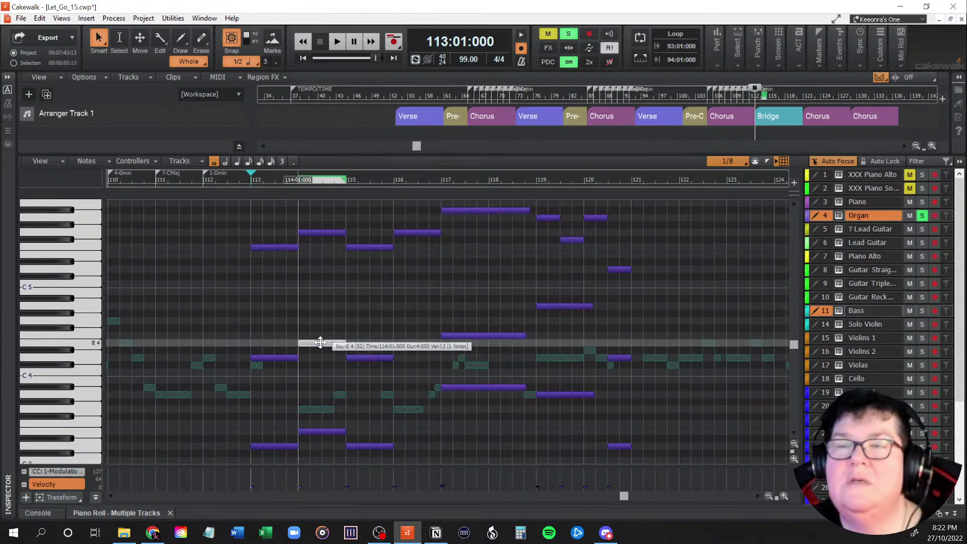
pyautogui.click(321, 232)
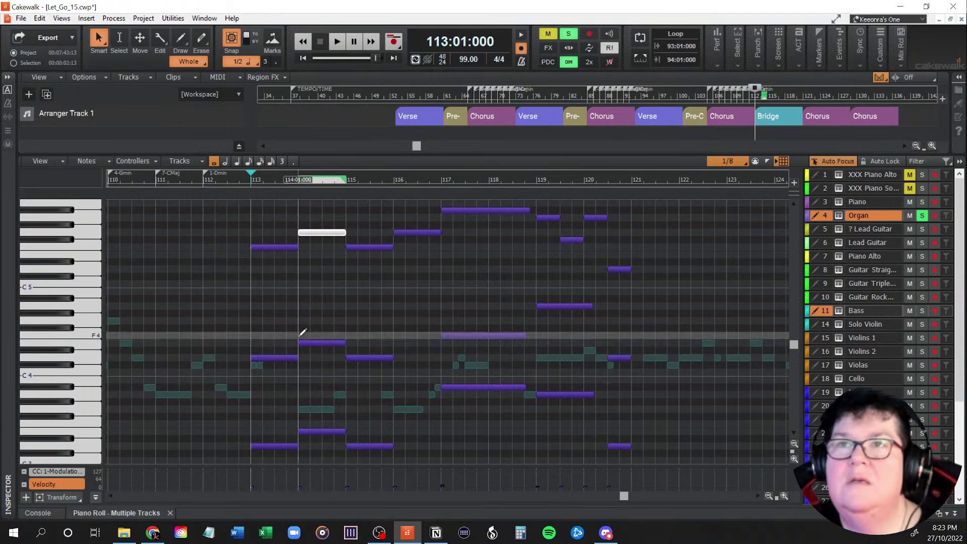
pyautogui.click(278, 247)
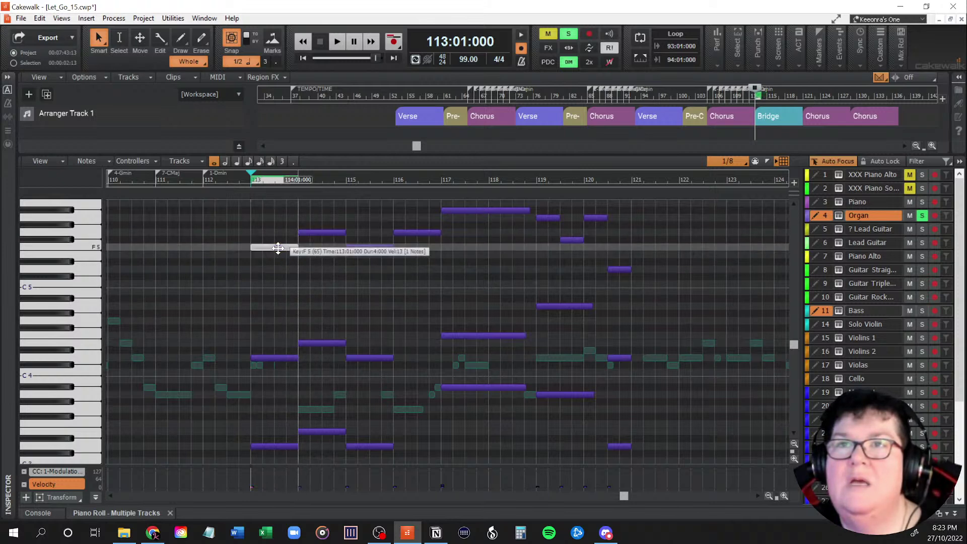
pyautogui.click(322, 233)
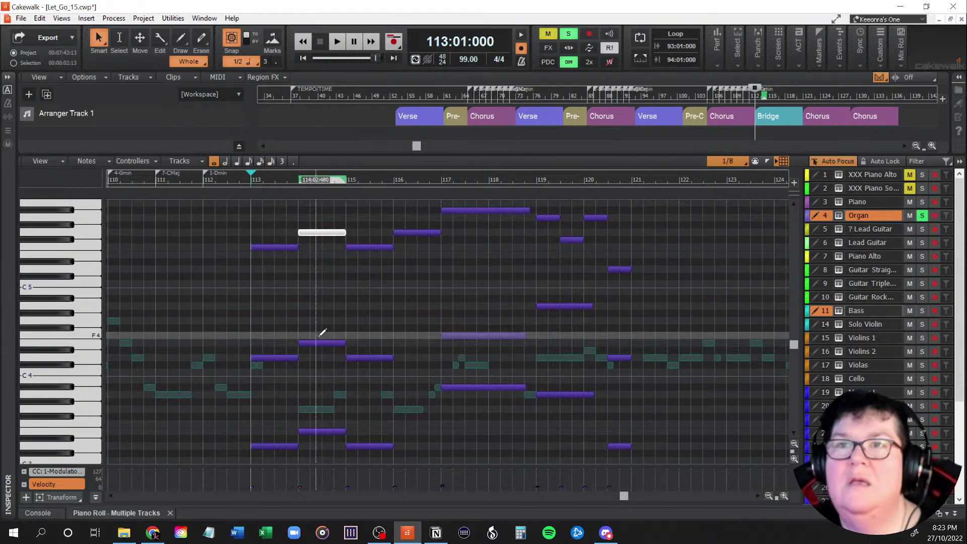
pyautogui.click(277, 358)
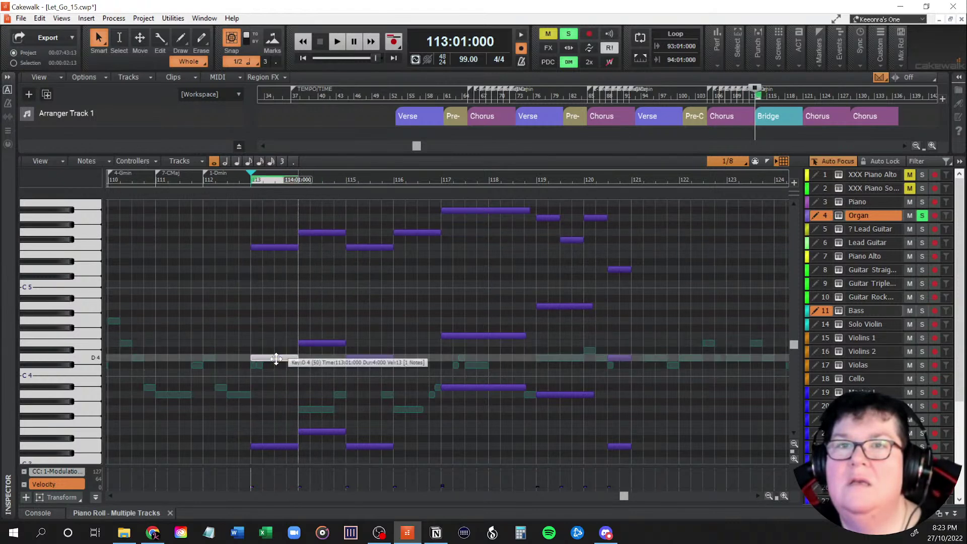
# Step: Try lowering the Organ chord in bar 114 by moving its E4 to C4 and its E3 to Db3, and play the passage
pyautogui.moveTo(321, 343); pyautogui.dragTo(323, 370)
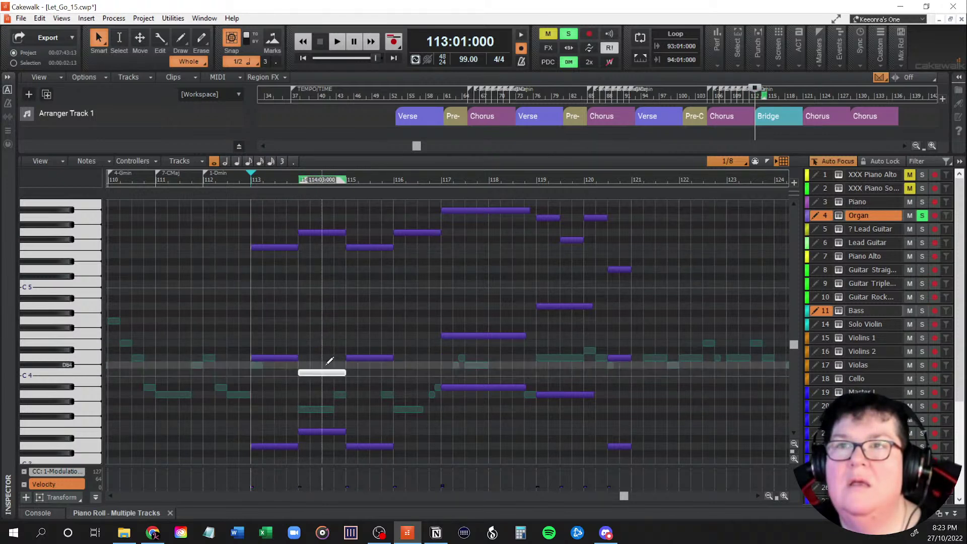
pyautogui.click(322, 432)
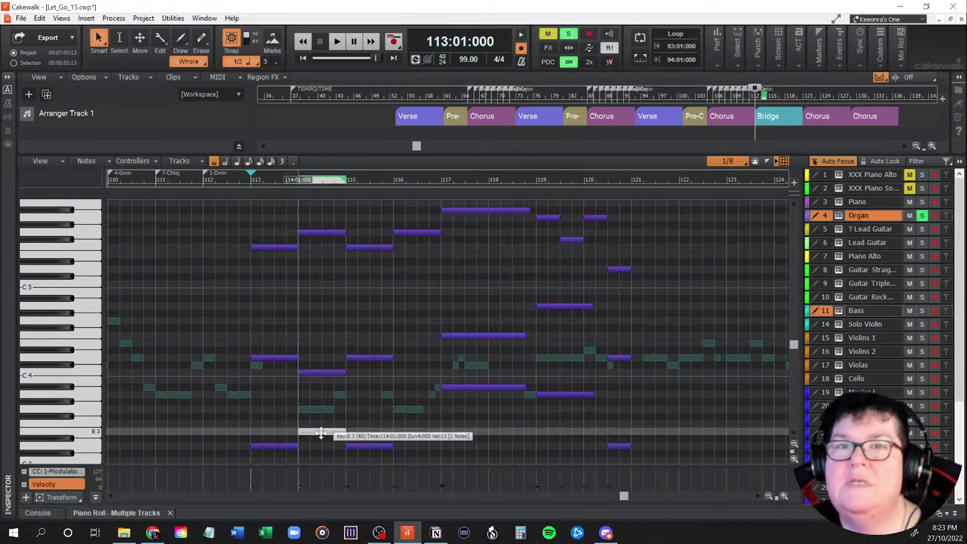
pyautogui.scroll(-3, 318, 432)
pyautogui.moveTo(316, 394); pyautogui.dragTo(317, 421)
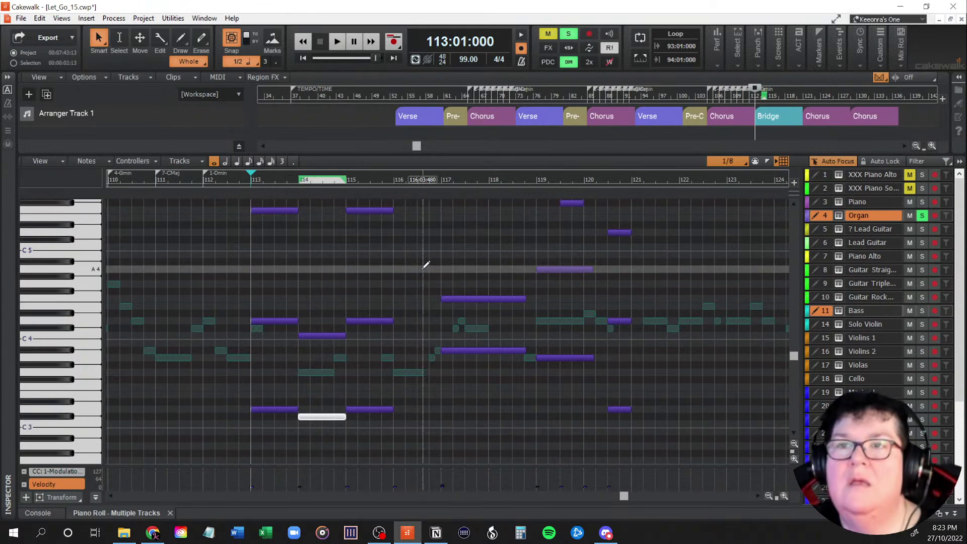
pyautogui.press('space')
# Step: Try G4 as the middle note and C3 as the lowest note of bar 114's Organ chord, and play from 113:01:000
pyautogui.scroll(1, 404, 324)
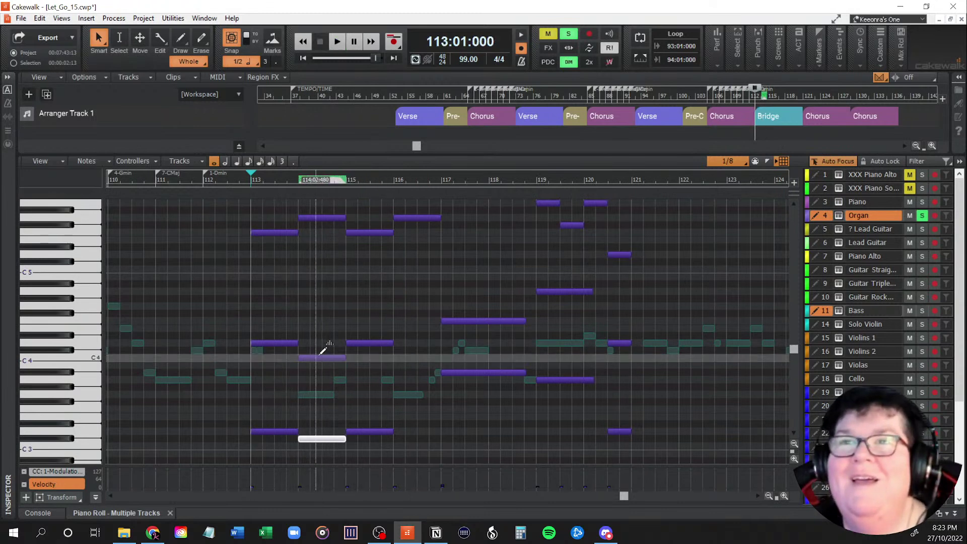
pyautogui.moveTo(317, 359); pyautogui.dragTo(319, 307)
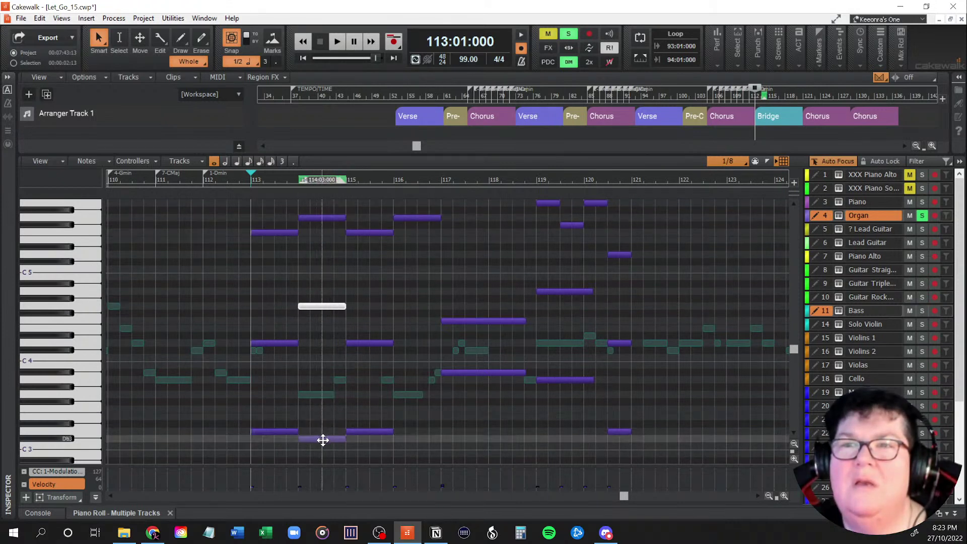
pyautogui.click(323, 440)
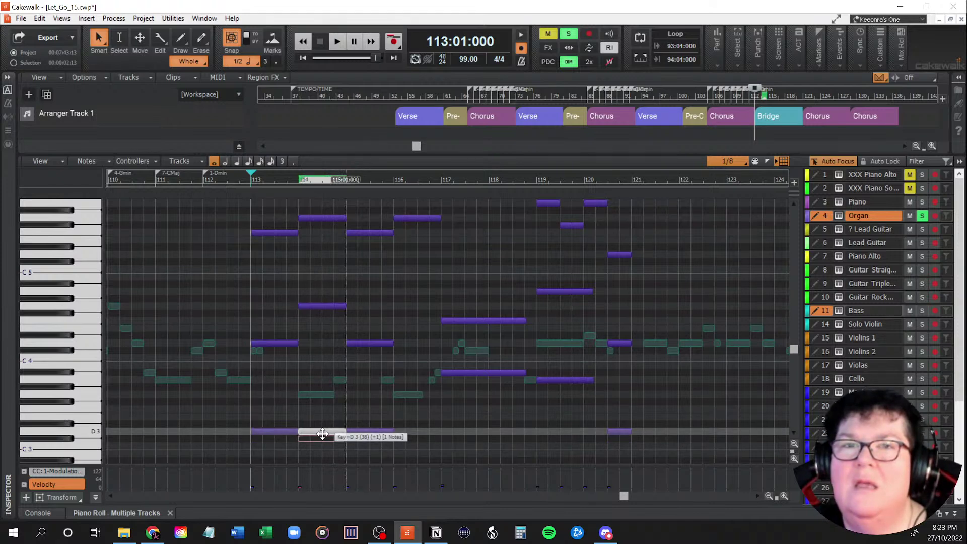
pyautogui.moveTo(323, 439); pyautogui.dragTo(322, 447)
pyautogui.press('space')
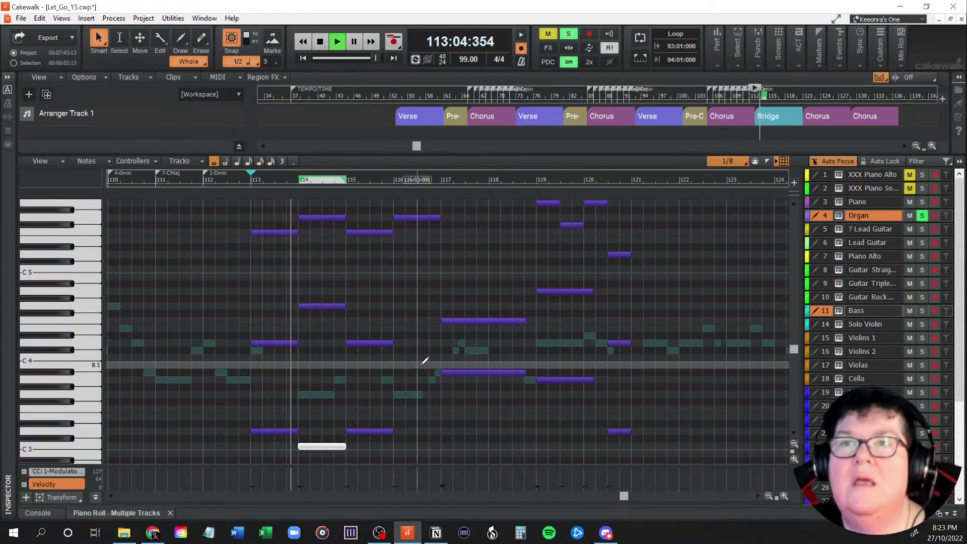
pyautogui.press('space')
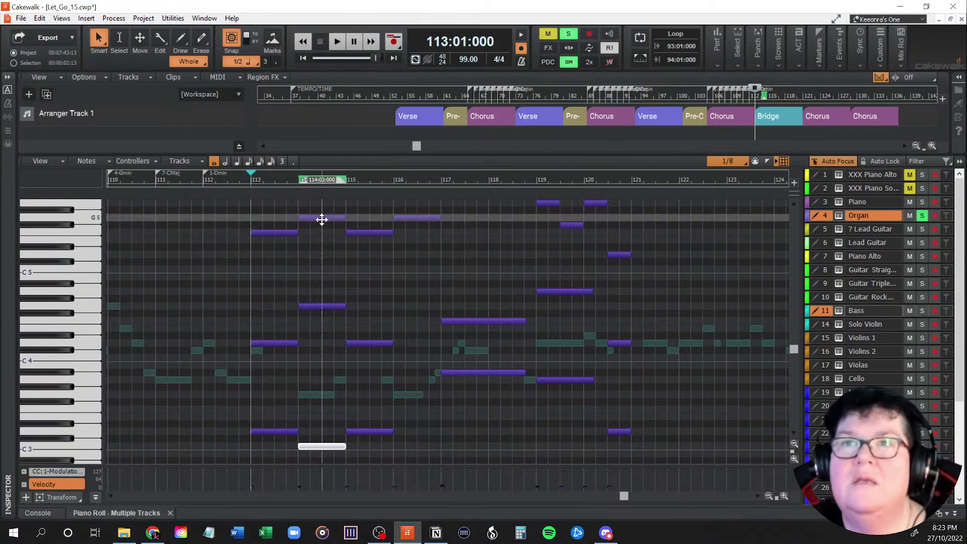
# Step: Try bar 114's middle Organ note at C4, settle it on E4, and play each version from 113:01:000
pyautogui.moveTo(323, 306); pyautogui.dragTo(325, 356)
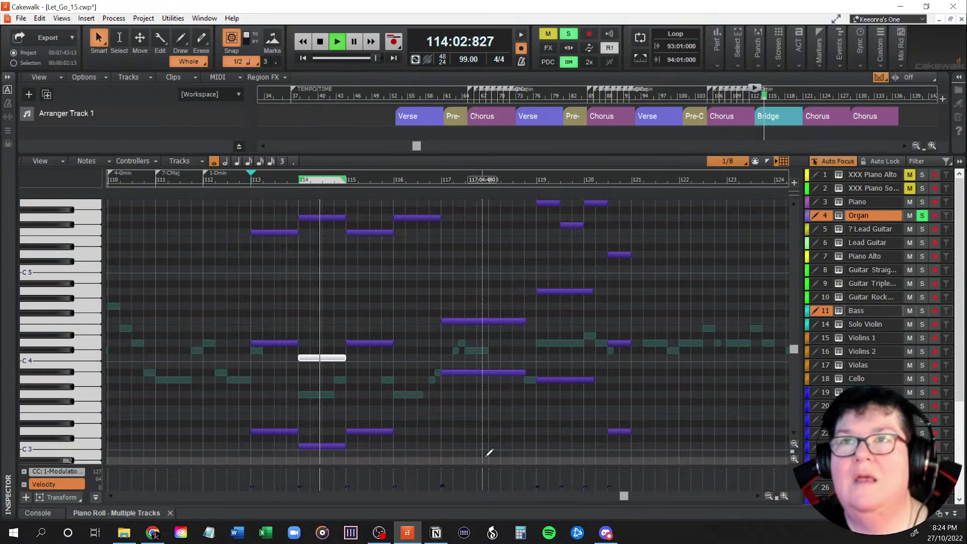
pyautogui.press('space')
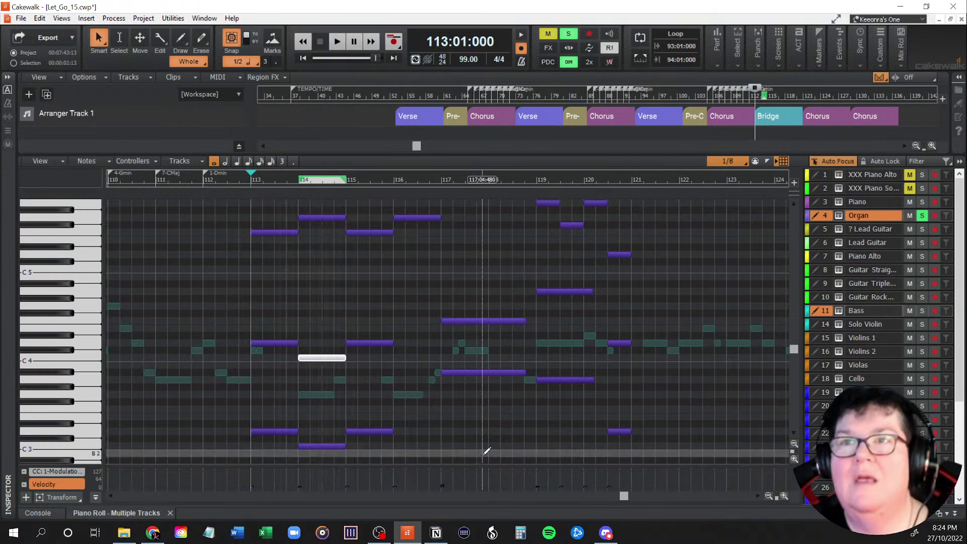
pyautogui.moveTo(318, 359); pyautogui.dragTo(316, 330)
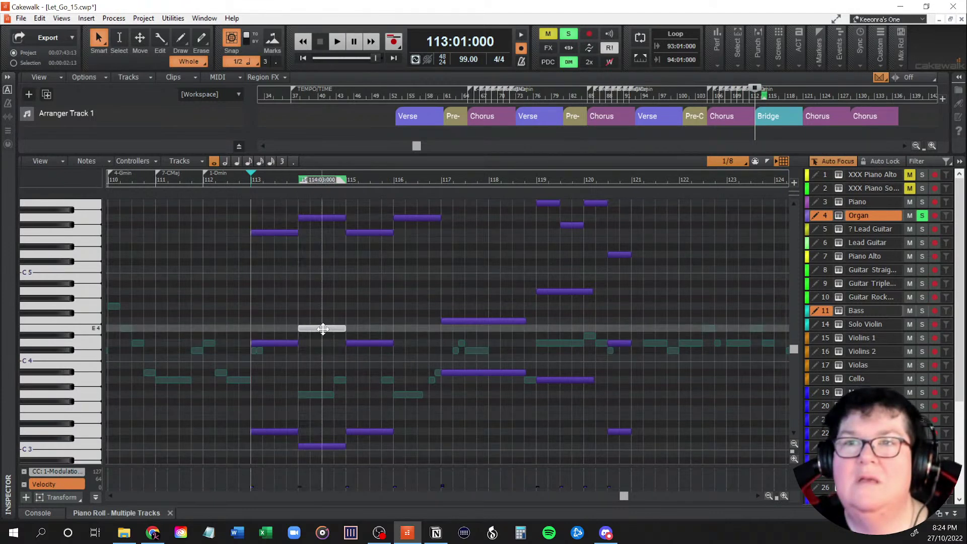
pyautogui.press('space')
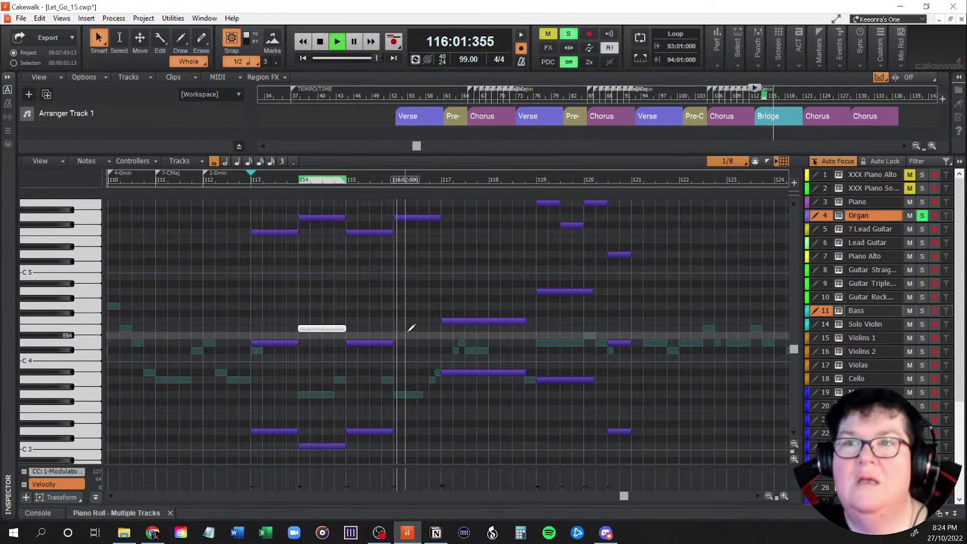
pyautogui.press('space')
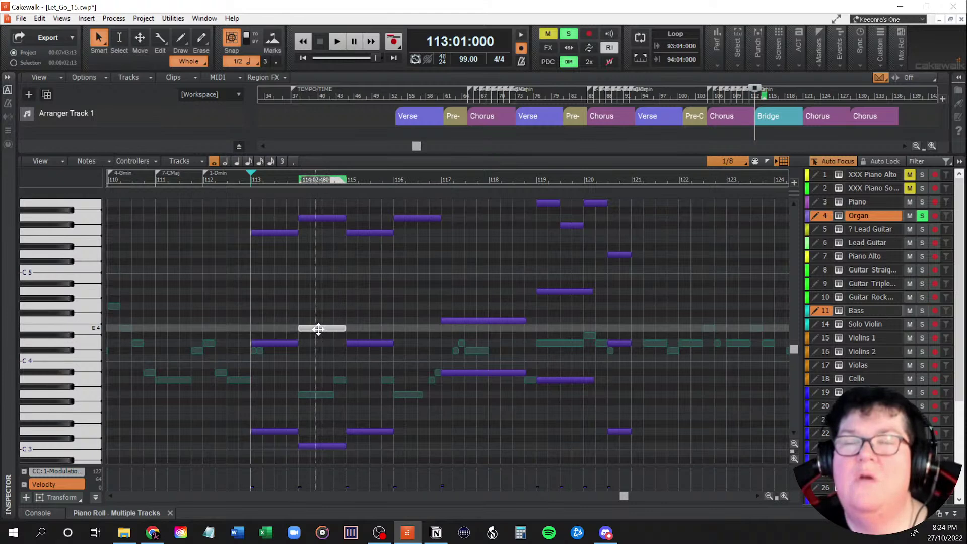
# Step: Try raising the lowest Organ note of bar 114 to G3 and play from 113:01:000
pyautogui.click(313, 447)
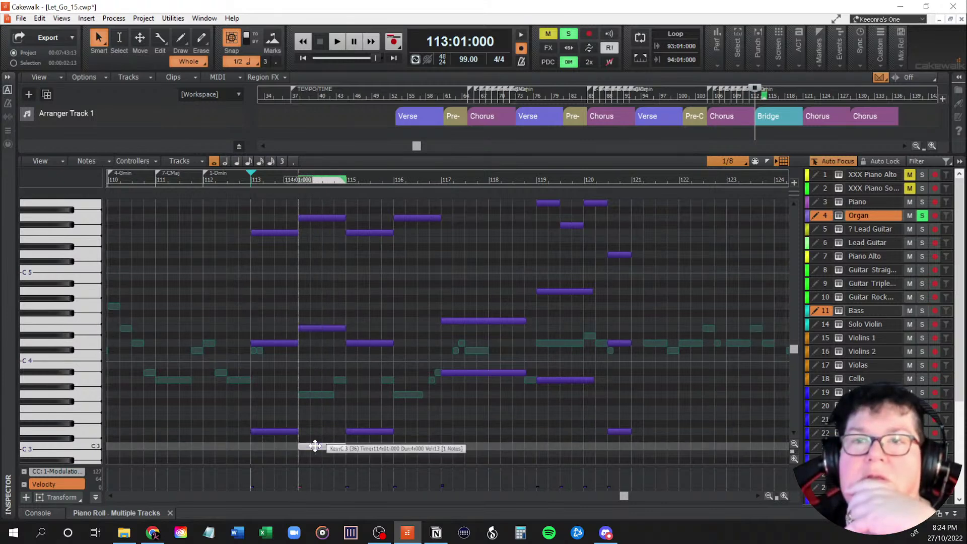
pyautogui.moveTo(315, 446); pyautogui.dragTo(320, 393)
pyautogui.press('space')
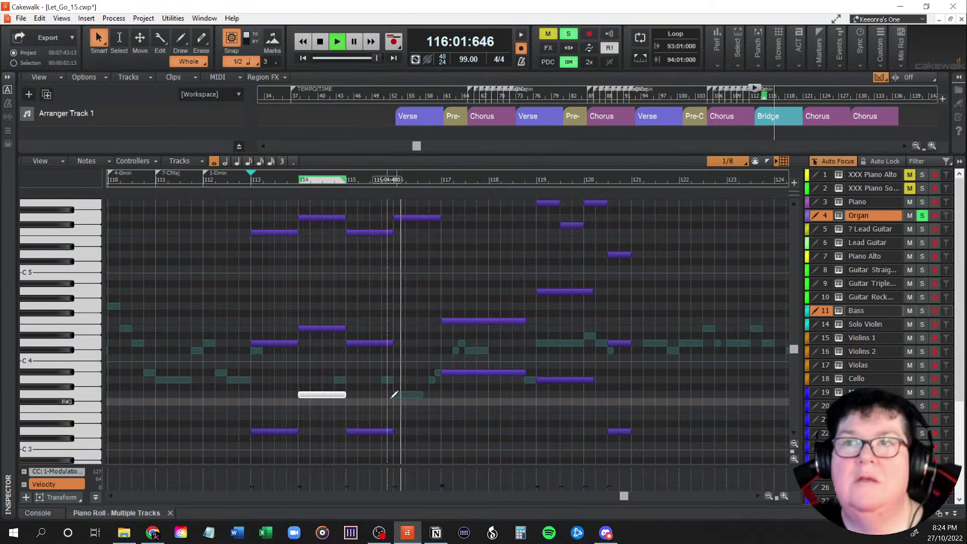
pyautogui.press('space')
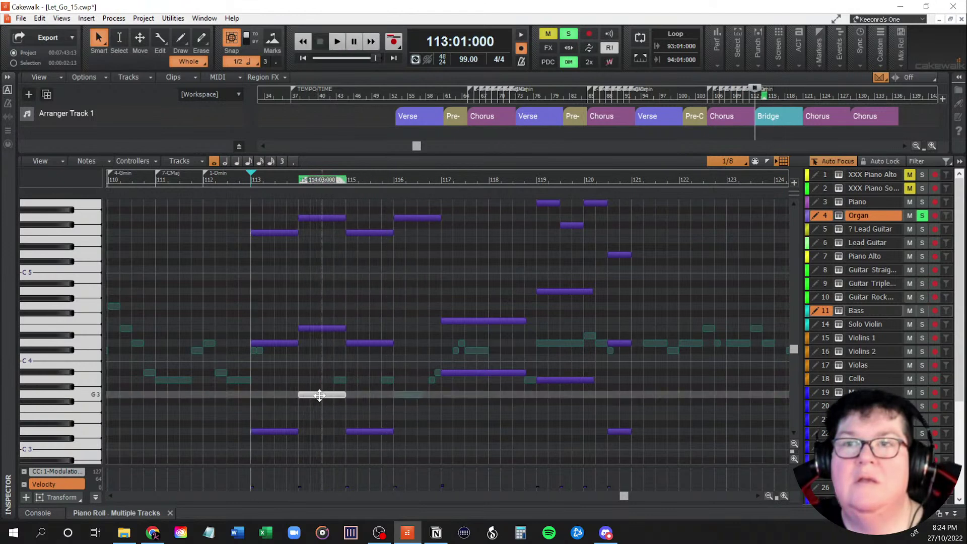
# Step: Move the lowest Organ note of bar 114 down to E3 and play the chords again from 113:01:000
pyautogui.click(319, 396)
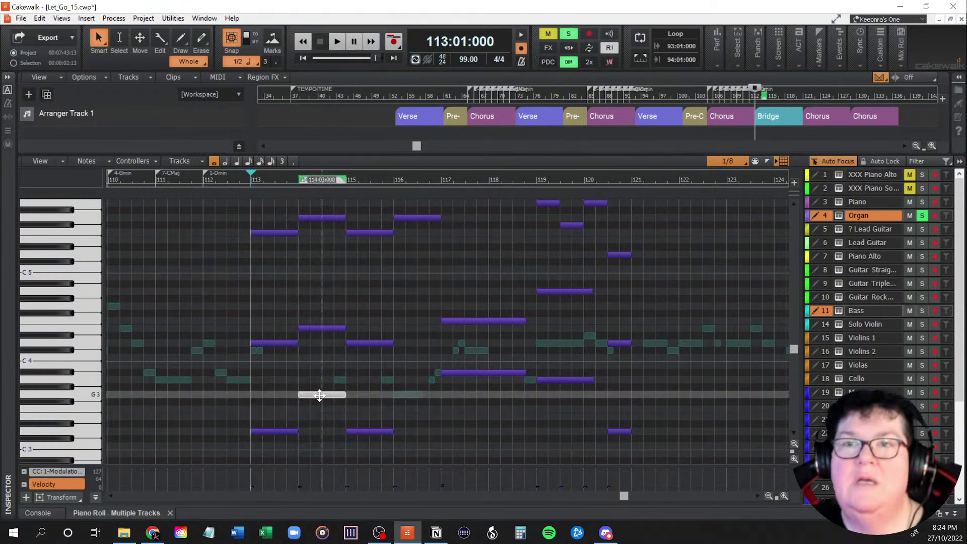
pyautogui.moveTo(319, 395); pyautogui.dragTo(322, 416)
pyautogui.press('space')
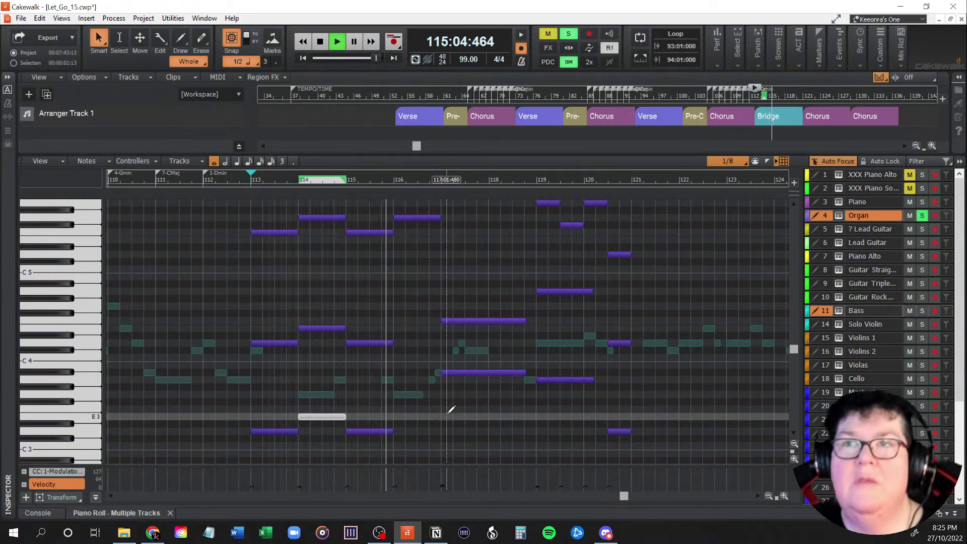
pyautogui.press('space')
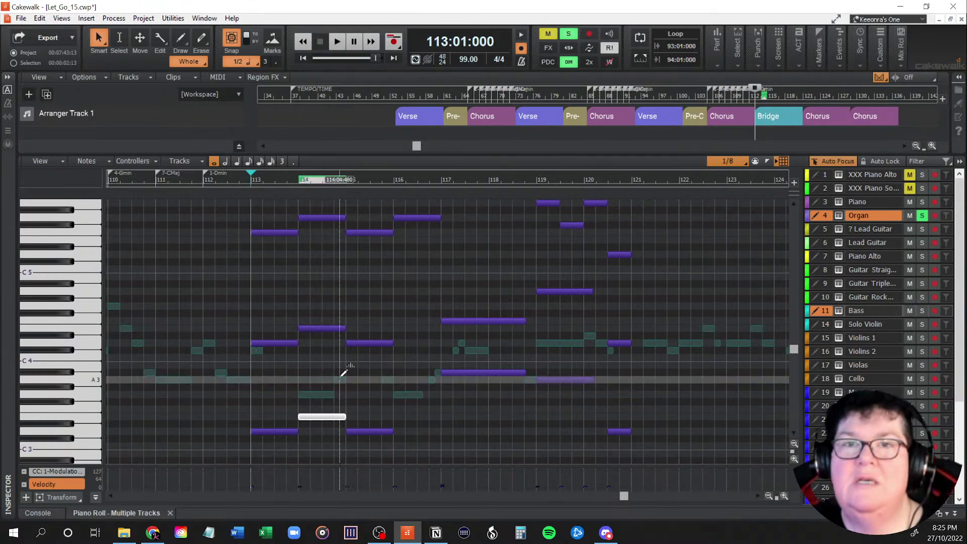
# Step: Add a one-bar E4 to the Organ chord in bar 116, lower bar 114's lowest note to D3, and play from 113:01:000
pyautogui.click(320, 417)
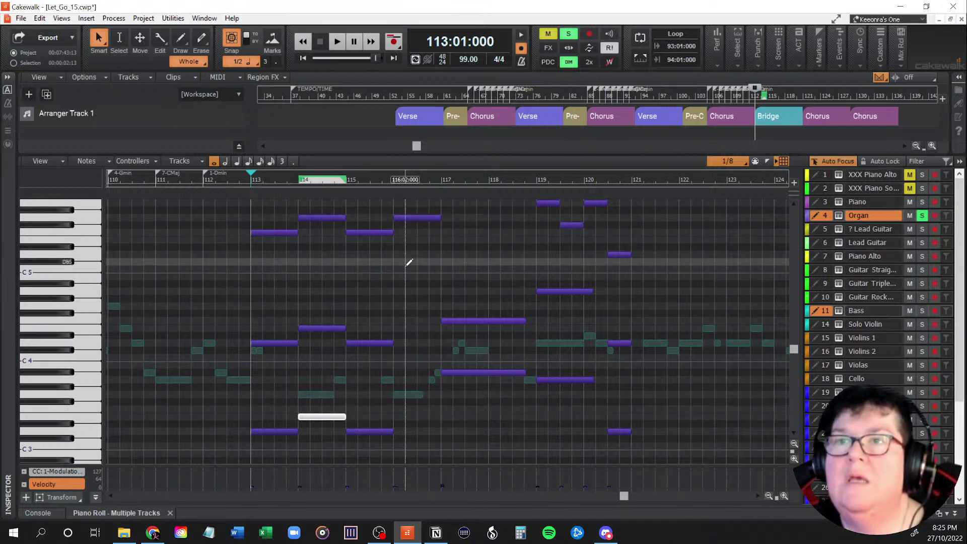
pyautogui.moveTo(396, 328); pyautogui.dragTo(442, 325)
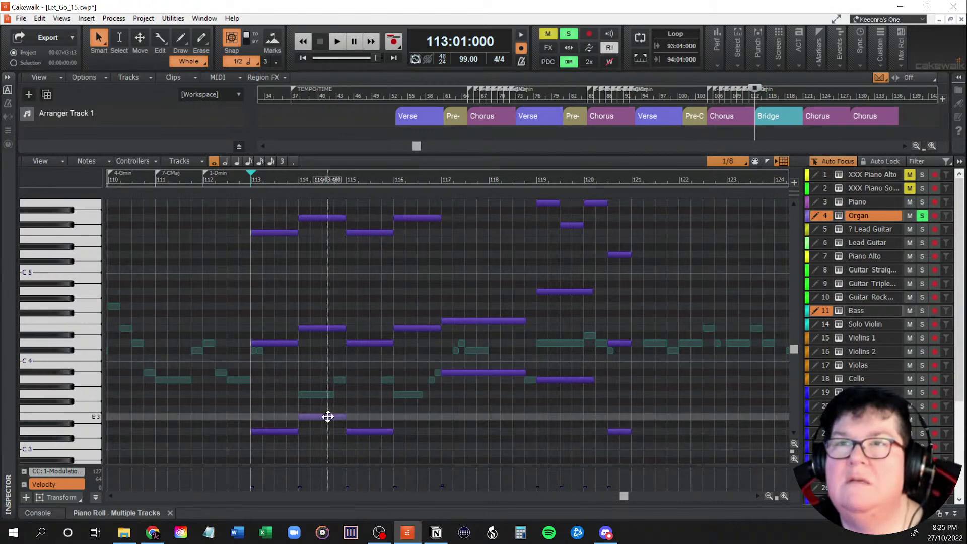
pyautogui.moveTo(328, 416); pyautogui.dragTo(328, 431)
pyautogui.press('space')
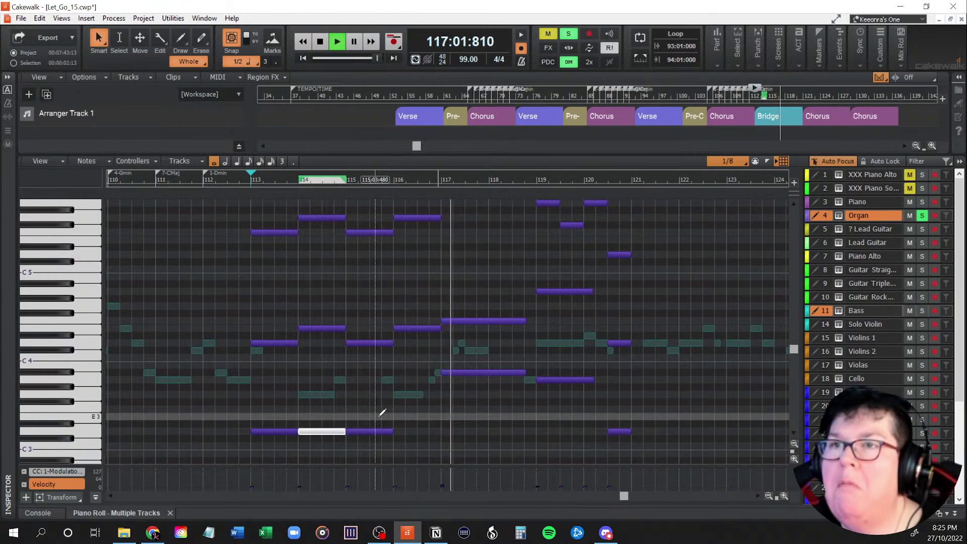
pyautogui.press('space')
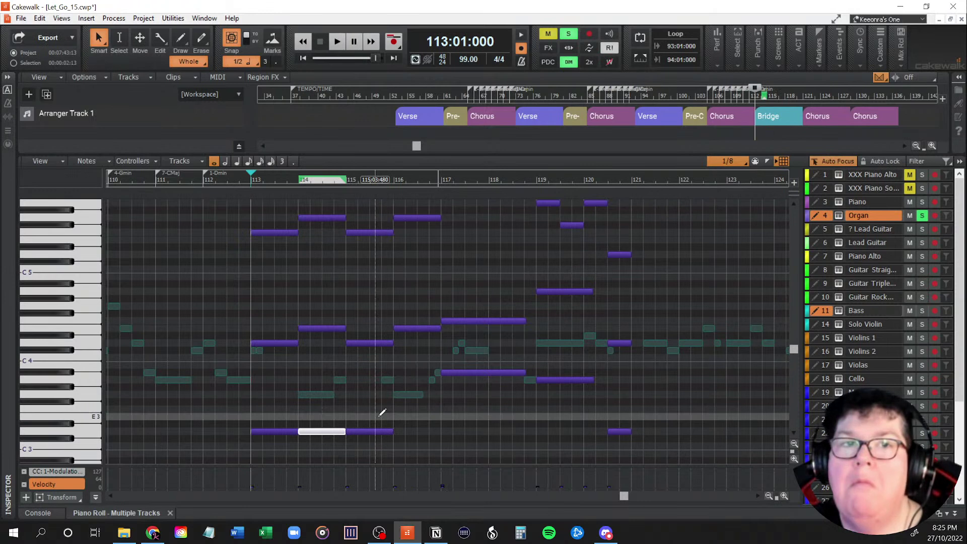
# Step: Replace the separate low D3 notes with bar 113's D3 extended to the end of bar 116, and play from 113:01:000
pyautogui.moveTo(330, 432); pyautogui.dragTo(357, 432)
pyautogui.click(366, 432)
pyautogui.press('Delete')
pyautogui.moveTo(295, 433); pyautogui.dragTo(446, 434)
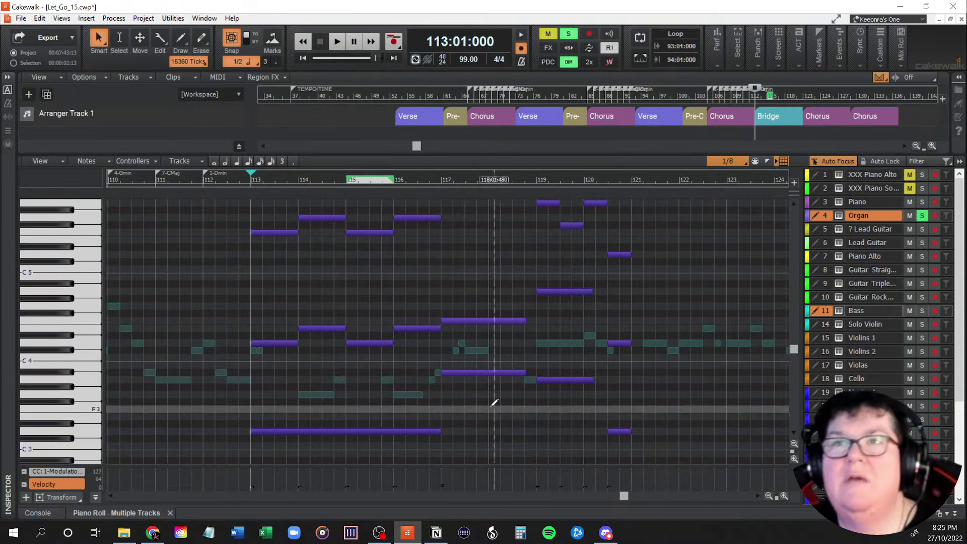
pyautogui.press('space')
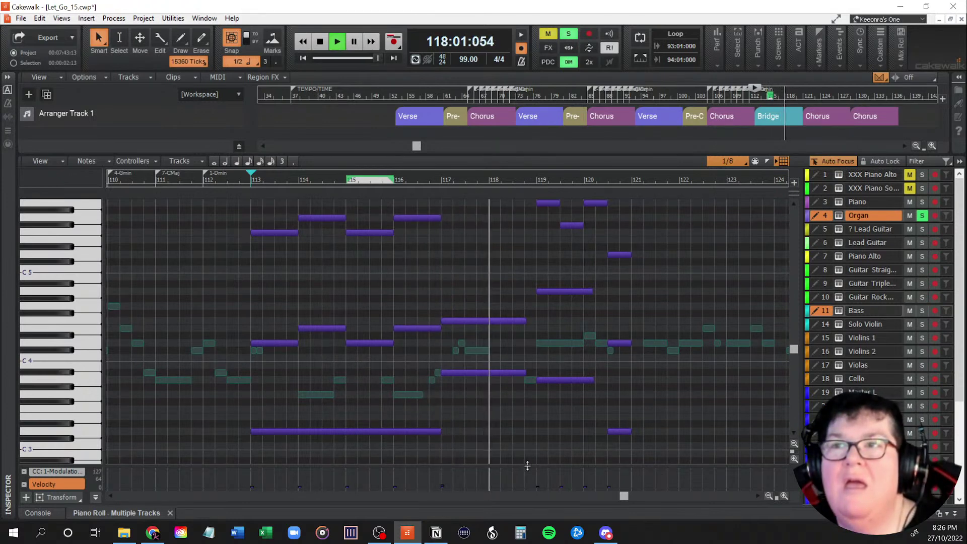
# Step: Play the Organ part from 117:01:000 and audition the middle notes in bars 115 and 116 and the A4 in bar 119
pyautogui.scroll(4, 576, 416)
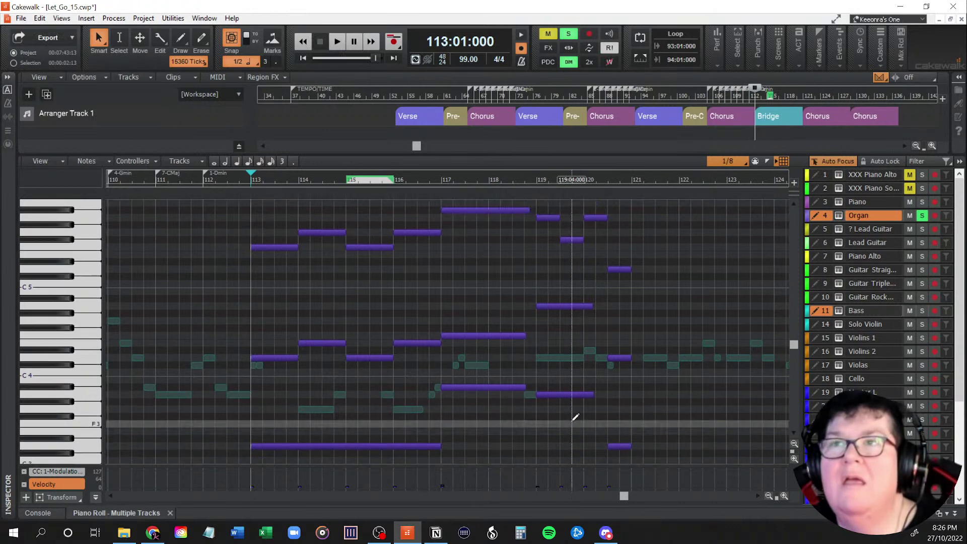
pyautogui.scroll(-3, 578, 422)
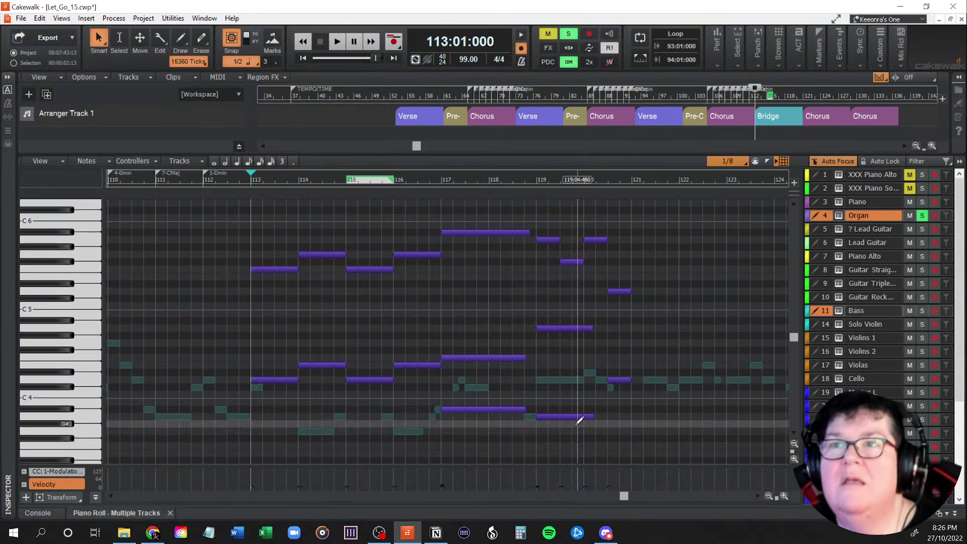
pyautogui.scroll(1, 577, 418)
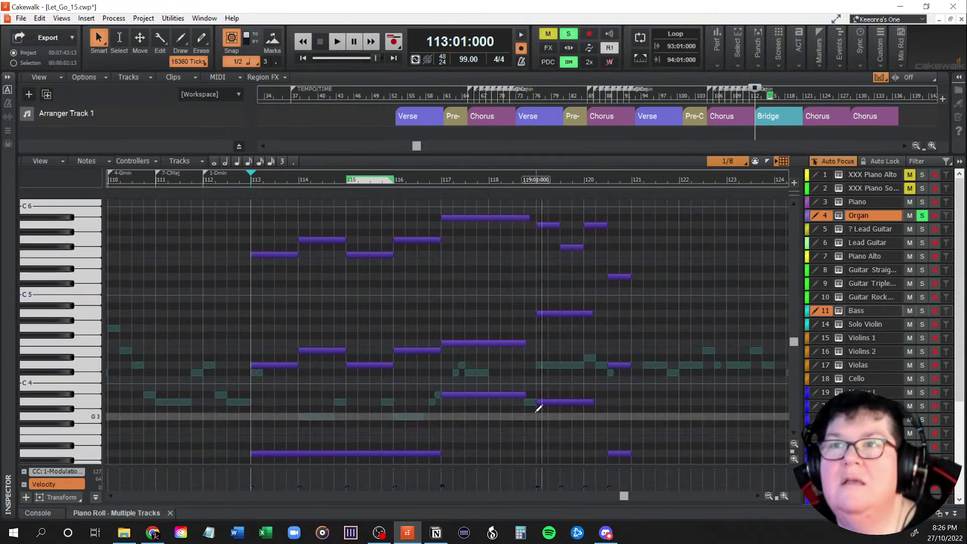
pyautogui.click(447, 374)
pyautogui.press('space')
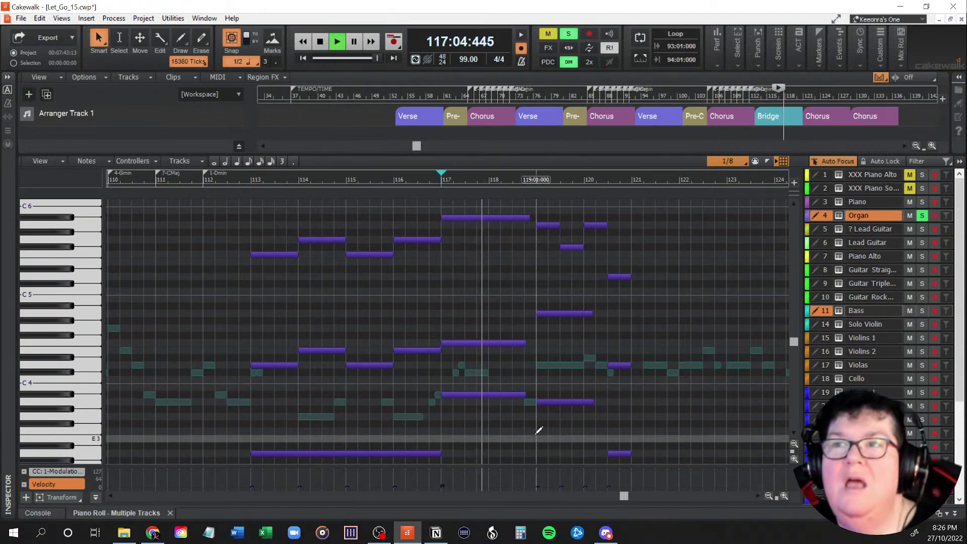
pyautogui.press('space')
pyautogui.click(410, 351)
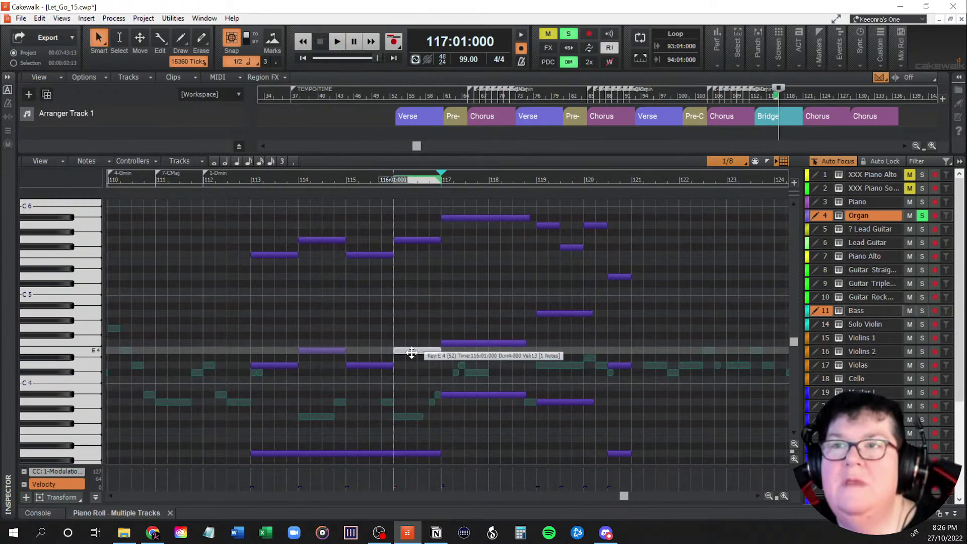
pyautogui.click(375, 367)
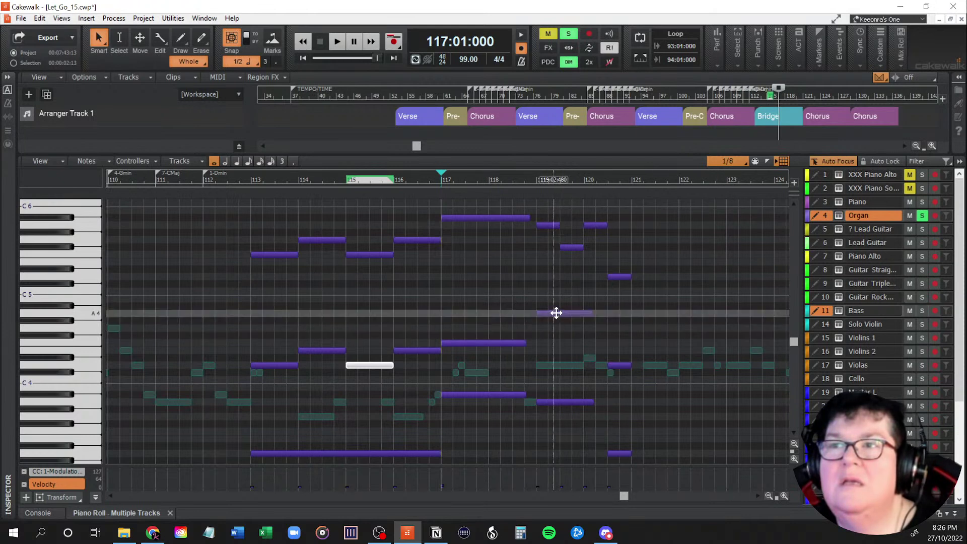
pyautogui.click(556, 313)
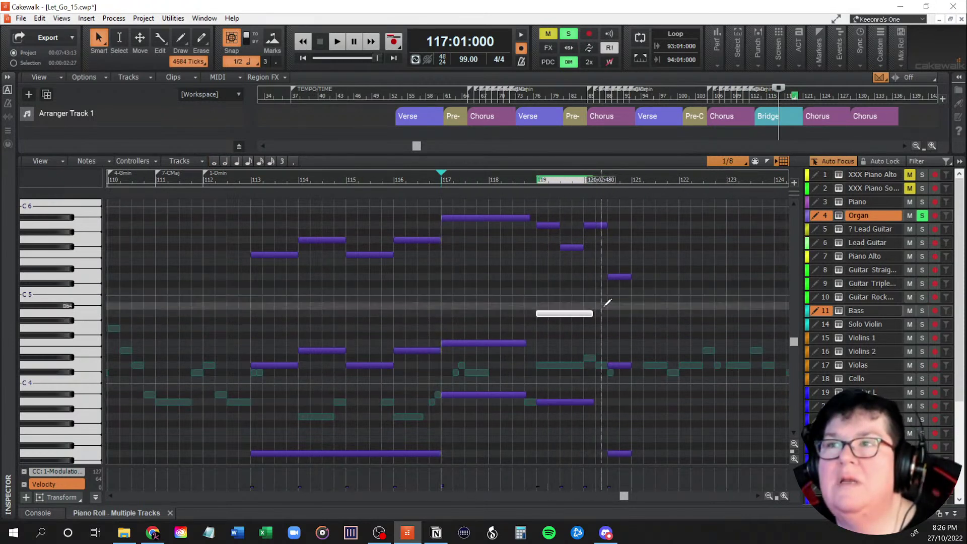
pyautogui.press('space')
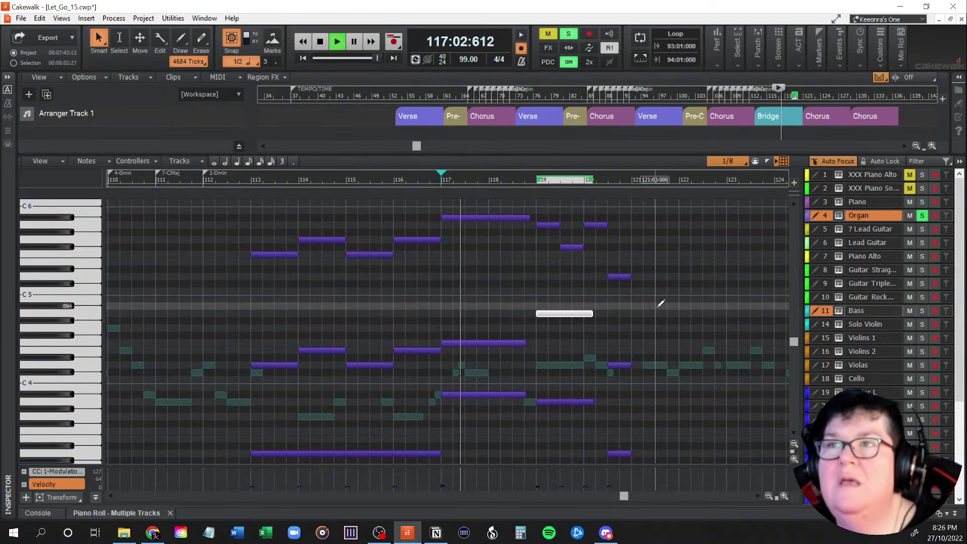
pyautogui.scroll(1, 668, 367)
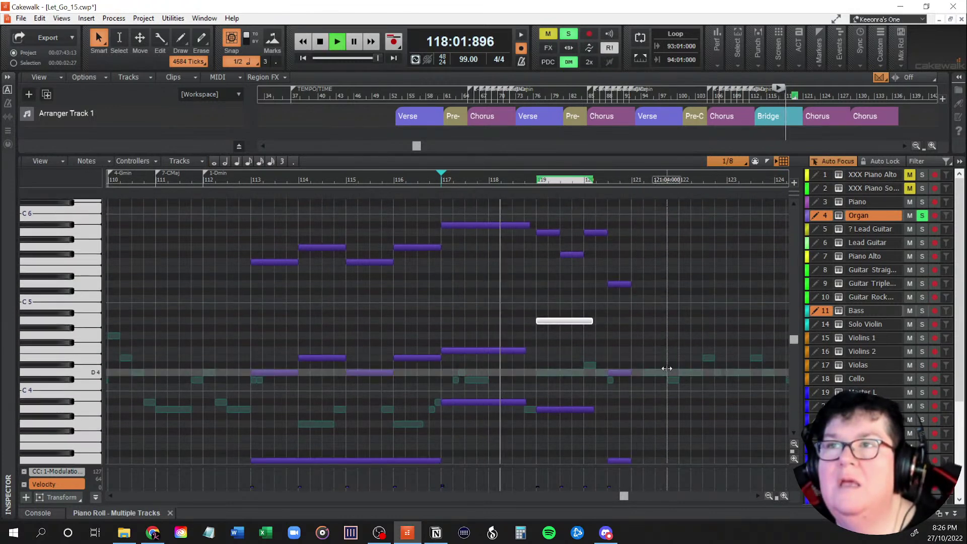
pyautogui.press('space')
# Step: Shorten all three notes of bar 117's Organ chord to one bar, ending at the start of bar 118
pyautogui.moveTo(526, 226); pyautogui.dragTo(490, 226)
pyautogui.moveTo(524, 351); pyautogui.dragTo(491, 352)
pyautogui.moveTo(525, 403); pyautogui.dragTo(489, 403)
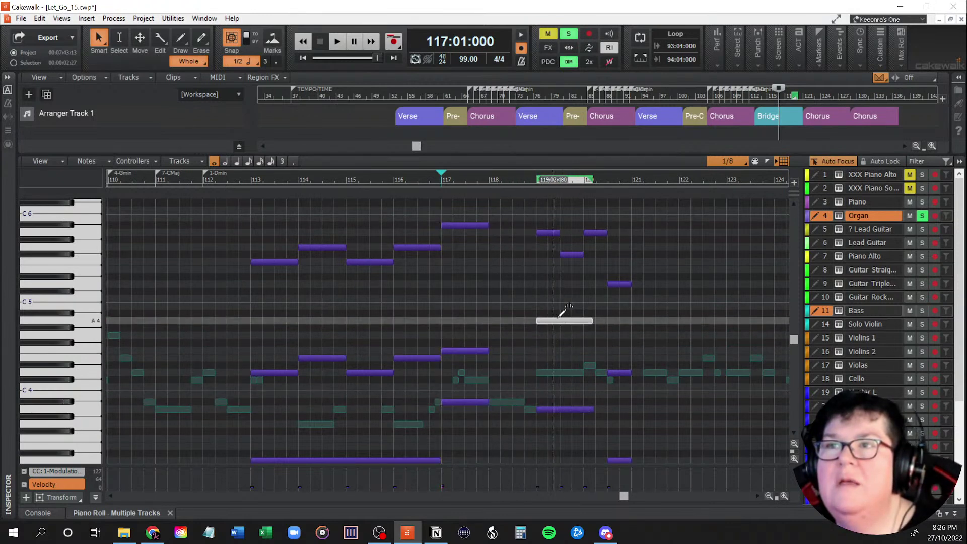
# Step: Move the A4 and A3 Organ notes from bar 119 to the start of bar 118 and trim both to one bar
pyautogui.moveTo(561, 321); pyautogui.dragTo(514, 320)
pyautogui.moveTo(562, 410); pyautogui.dragTo(513, 409)
pyautogui.scroll(3, 537, 342)
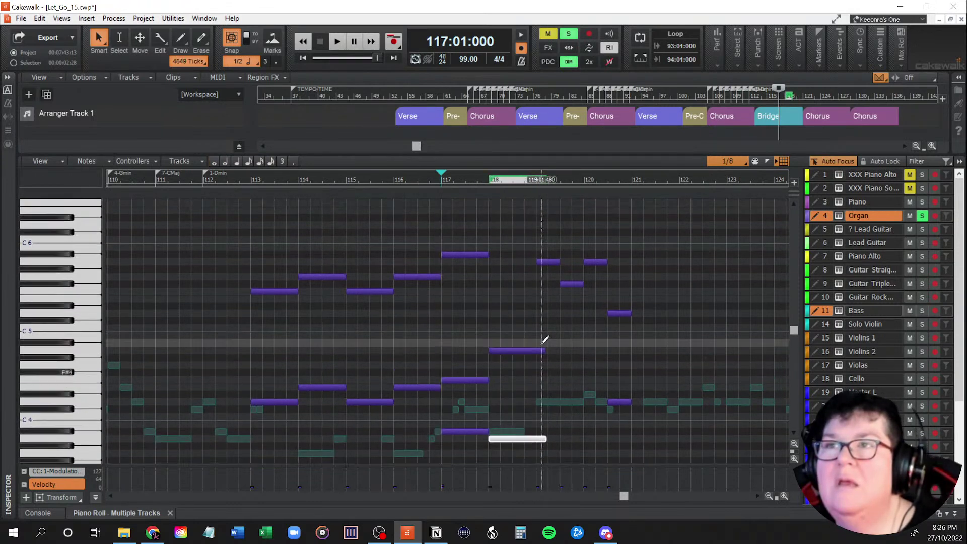
pyautogui.scroll(-4, 543, 347)
pyautogui.scroll(-4, 544, 355)
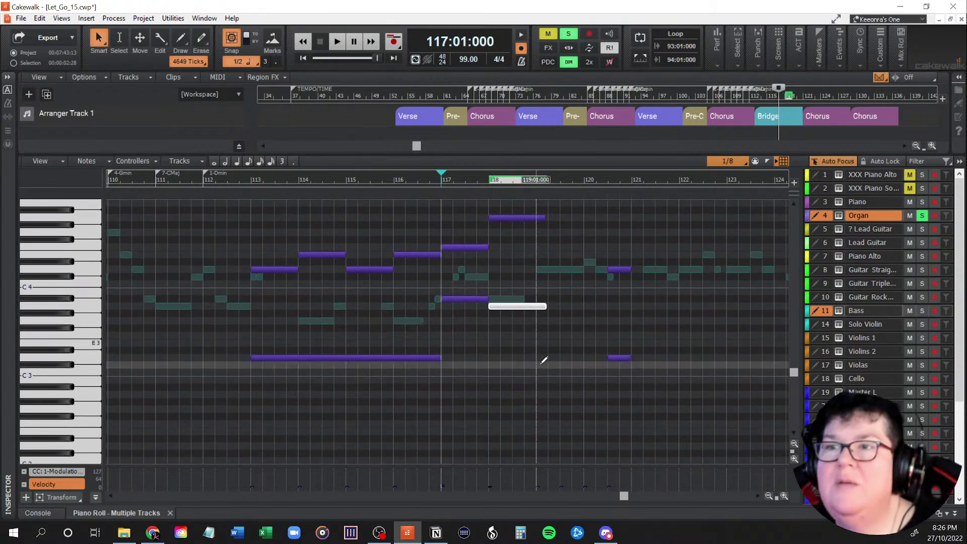
pyautogui.scroll(3, 582, 397)
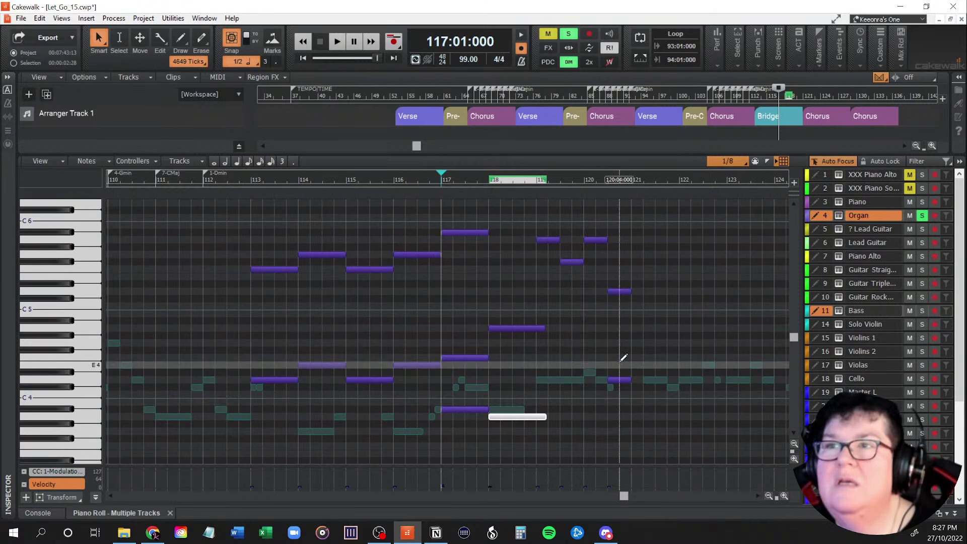
pyautogui.moveTo(543, 328); pyautogui.dragTo(537, 329)
pyautogui.moveTo(546, 417); pyautogui.dragTo(537, 417)
# Step: Audition the D5 in bar 120 and play the whole Bridge Organ part from 113:01:000
pyautogui.click(618, 291)
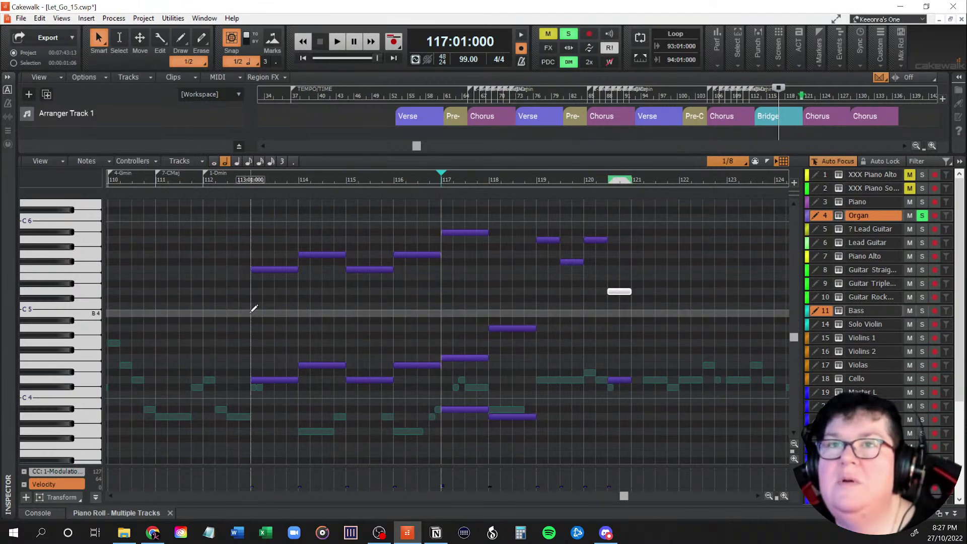
pyautogui.click(252, 309)
pyautogui.scroll(-3, 608, 394)
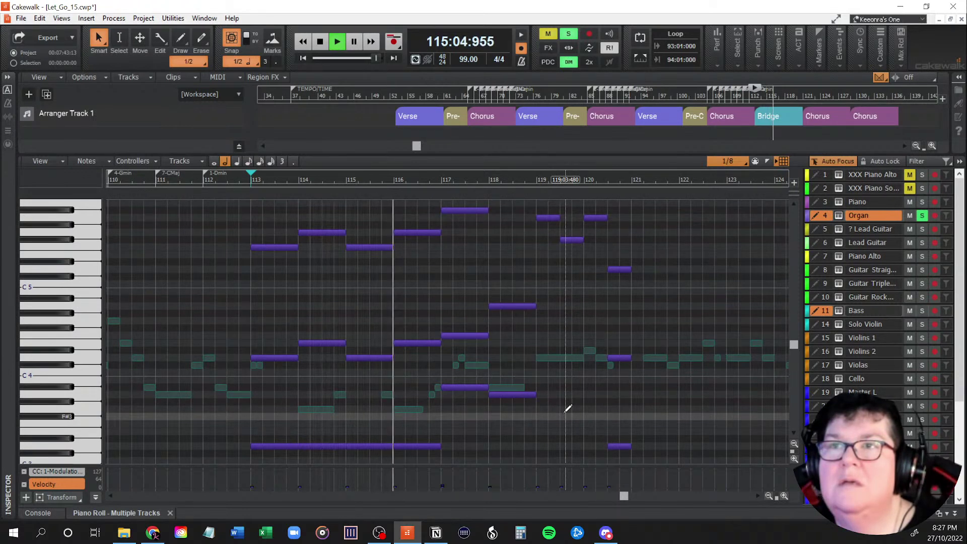
pyautogui.scroll(3, 567, 408)
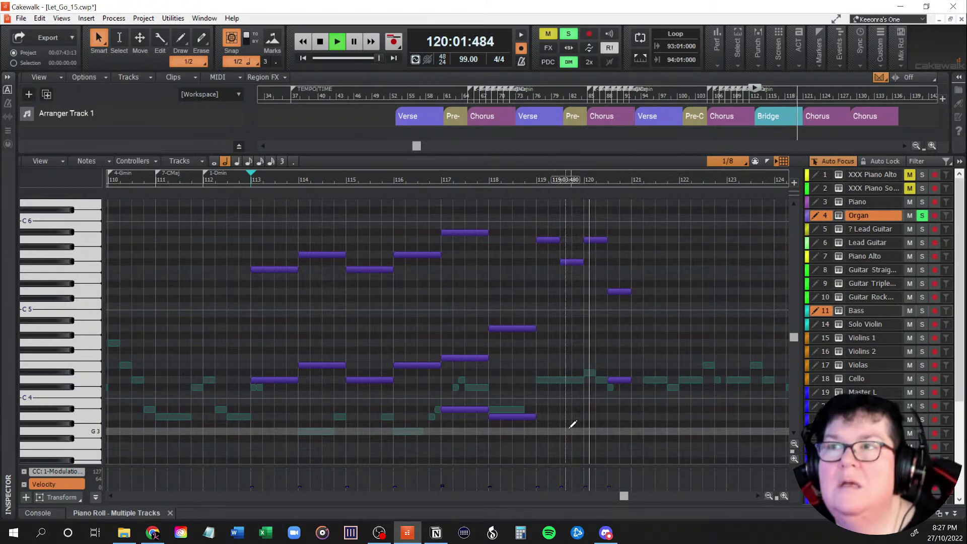
pyautogui.press('space')
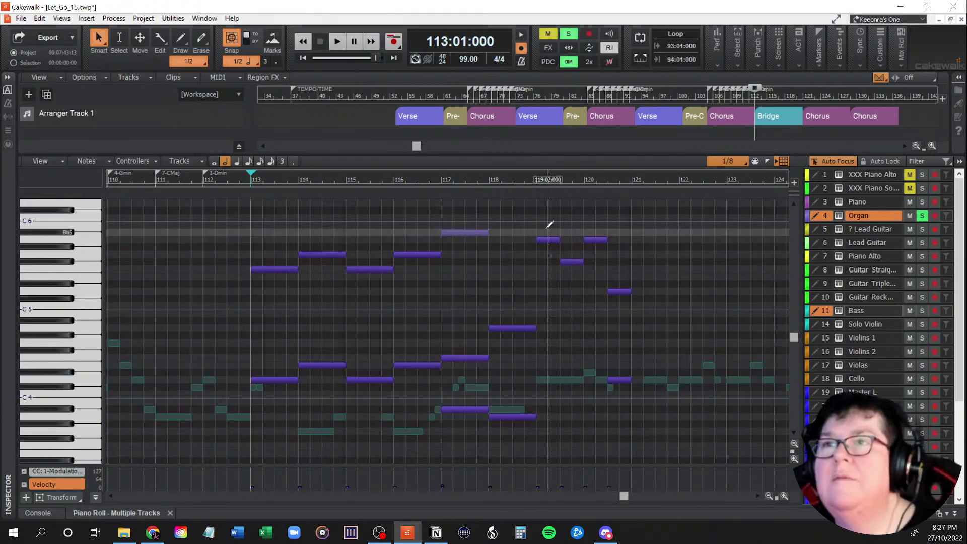
# Step: Delete the three uppermost Organ notes in bars 119 and 120, and move bar 120's D5 and D4 to fill all of bar 119
pyautogui.moveTo(549, 225); pyautogui.dragTo(622, 258)
pyautogui.press('Delete')
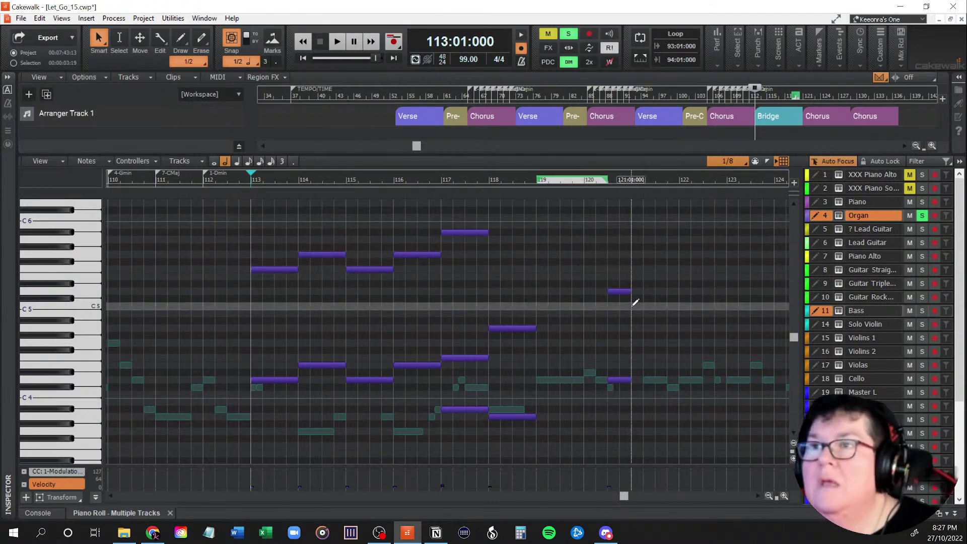
pyautogui.moveTo(621, 291); pyautogui.dragTo(549, 292)
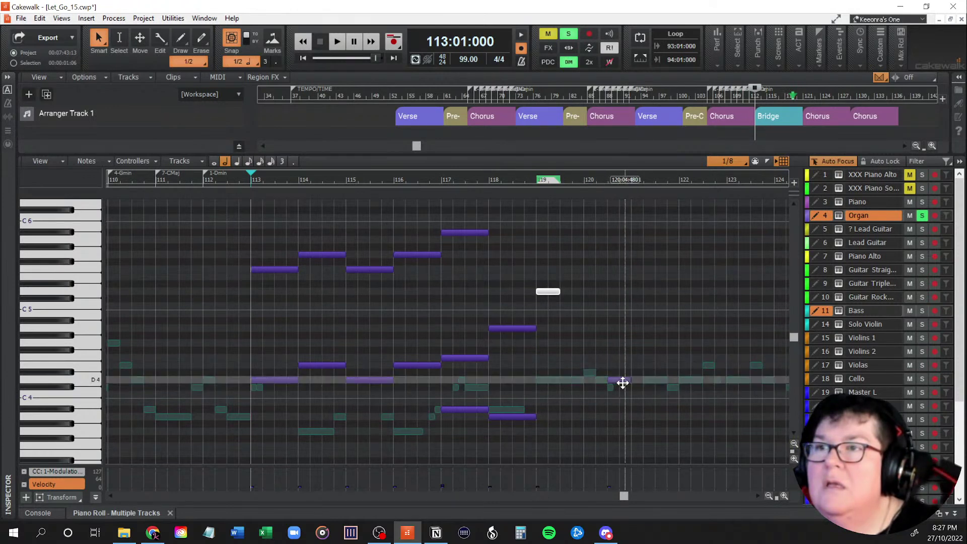
pyautogui.moveTo(620, 380); pyautogui.dragTo(583, 381)
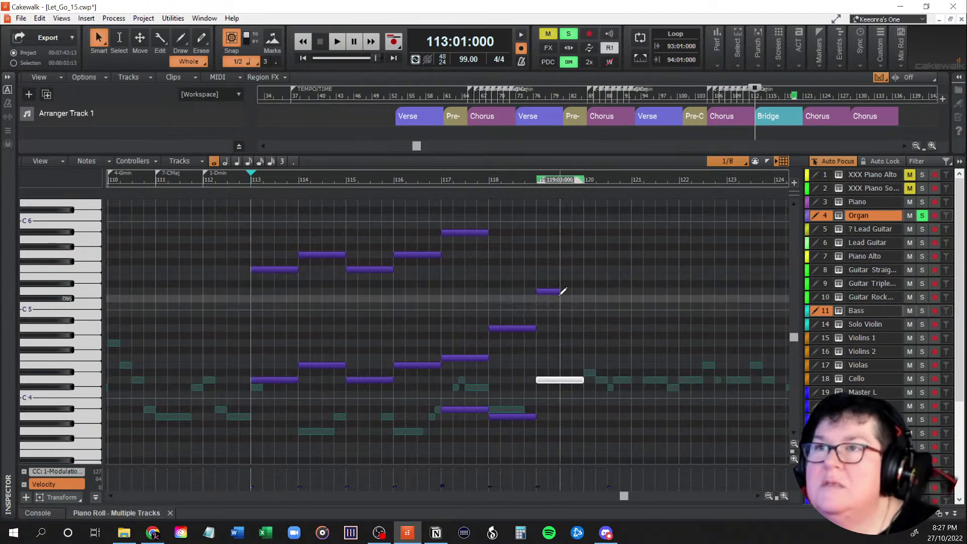
pyautogui.moveTo(557, 292); pyautogui.dragTo(583, 291)
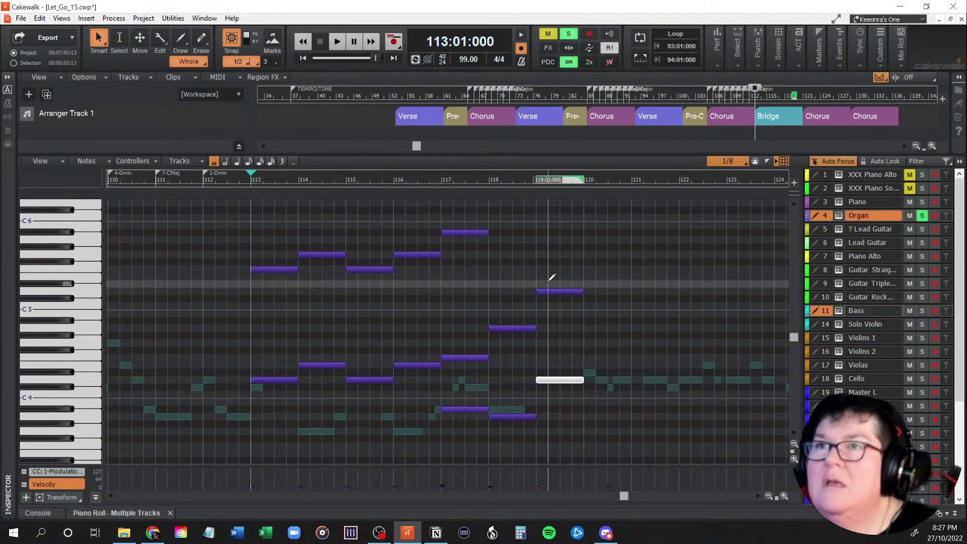
# Step: Play the revised Organ chords from 118:01:000, and again from 117:01:000
pyautogui.click(493, 262)
pyautogui.press('space')
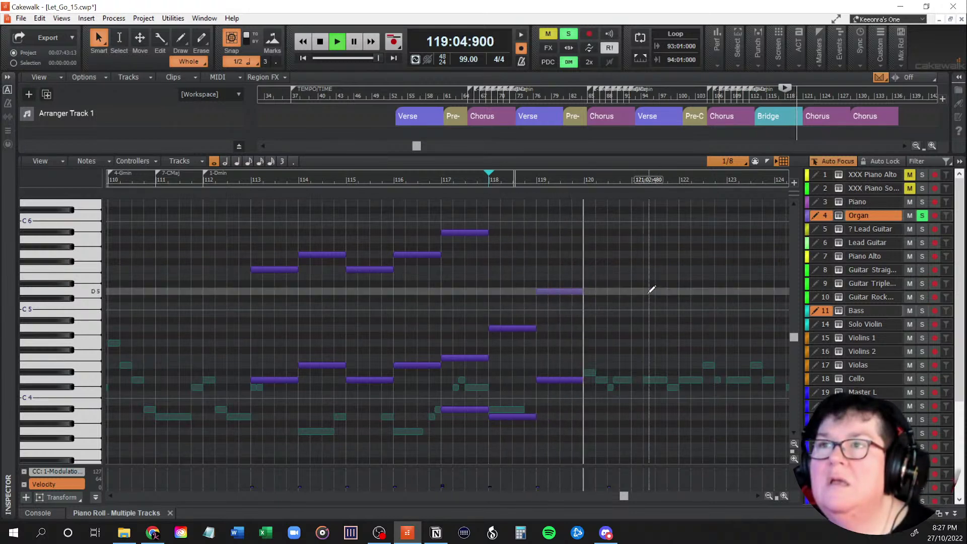
pyautogui.press('space')
pyautogui.click(442, 202)
pyautogui.press('space')
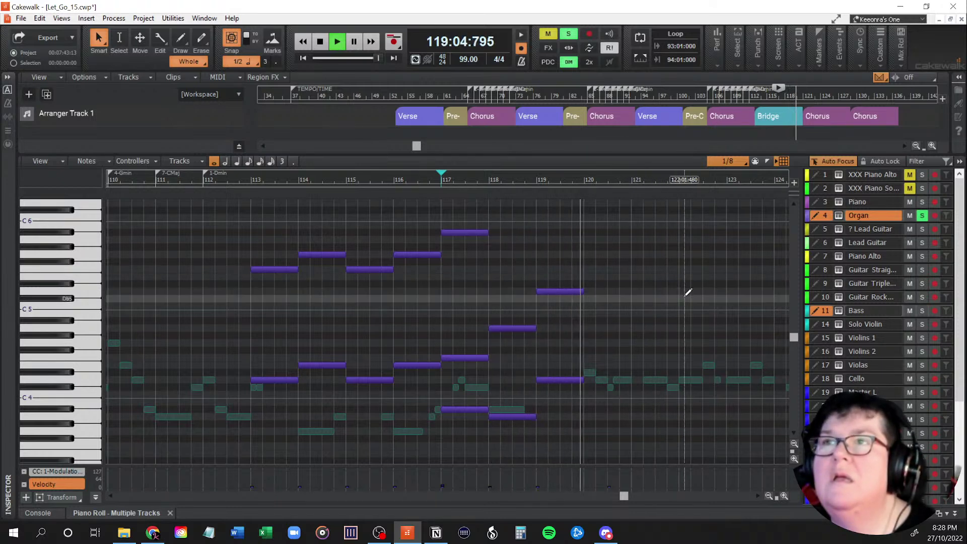
pyautogui.press('space')
# Step: Move the D5 and D4 Organ notes from bar 119 to bar 120 and play from 117:01:000
pyautogui.click(562, 293)
pyautogui.moveTo(563, 292); pyautogui.dragTo(610, 291)
pyautogui.click(565, 381)
pyautogui.moveTo(565, 381); pyautogui.dragTo(612, 383)
pyautogui.press('space')
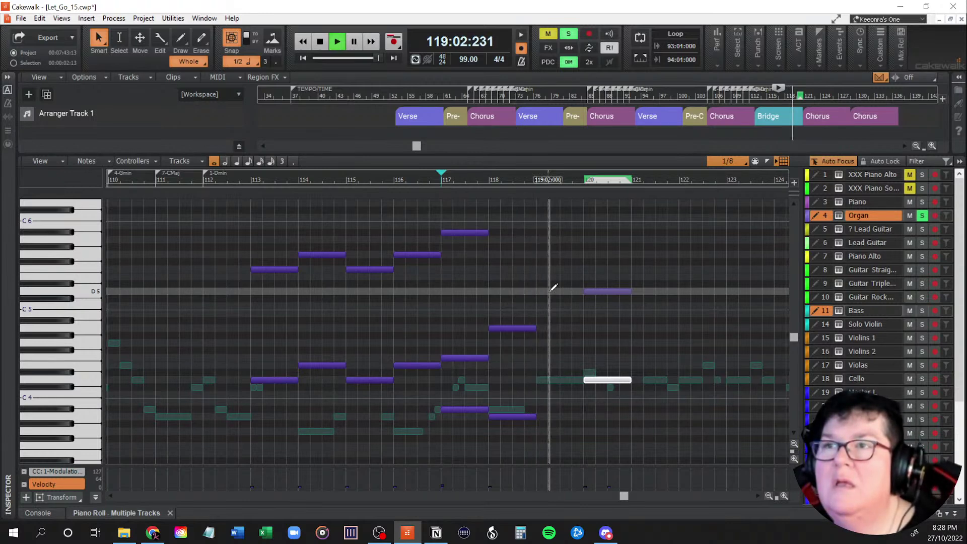
pyautogui.press('space')
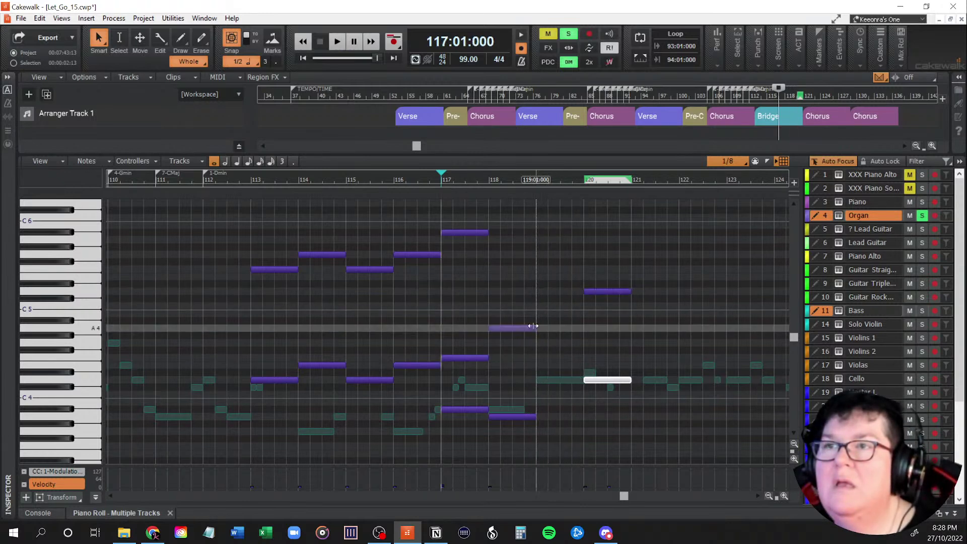
# Step: Move the A4 and A3 Organ notes from bar 118 to bar 119 and play from 117:01:000
pyautogui.moveTo(512, 329); pyautogui.dragTo(560, 330)
pyautogui.moveTo(518, 416); pyautogui.dragTo(567, 417)
pyautogui.press('space')
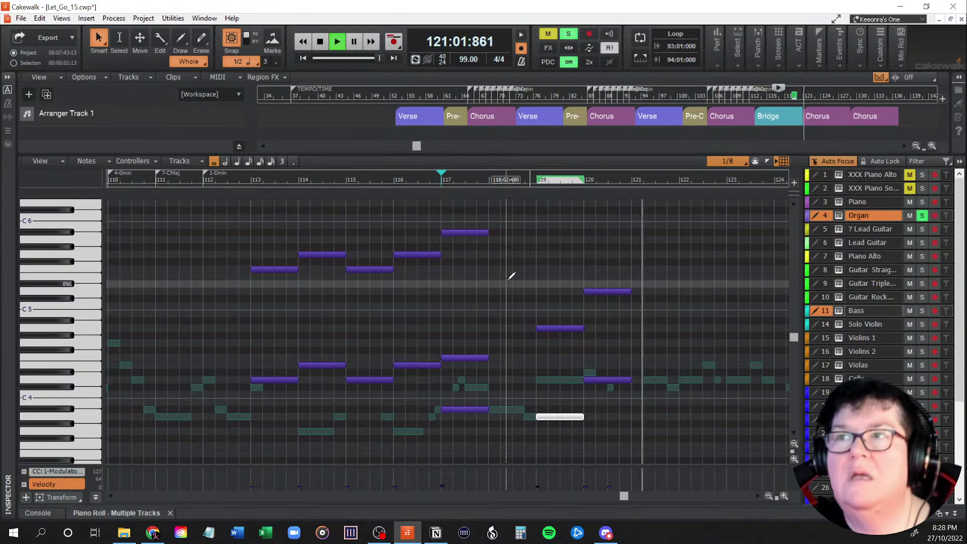
pyautogui.press('space')
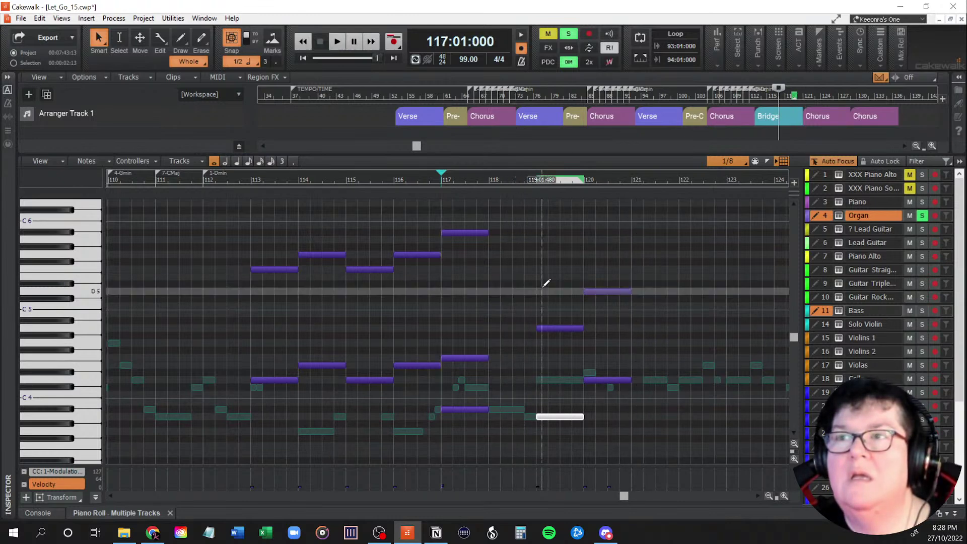
# Step: Shorten bar 119's A4 and A3 Organ notes to three beats, and extend the following D5 and D4 back to start at 119:04:000
pyautogui.click(574, 328)
pyautogui.moveTo(570, 329); pyautogui.dragTo(559, 330)
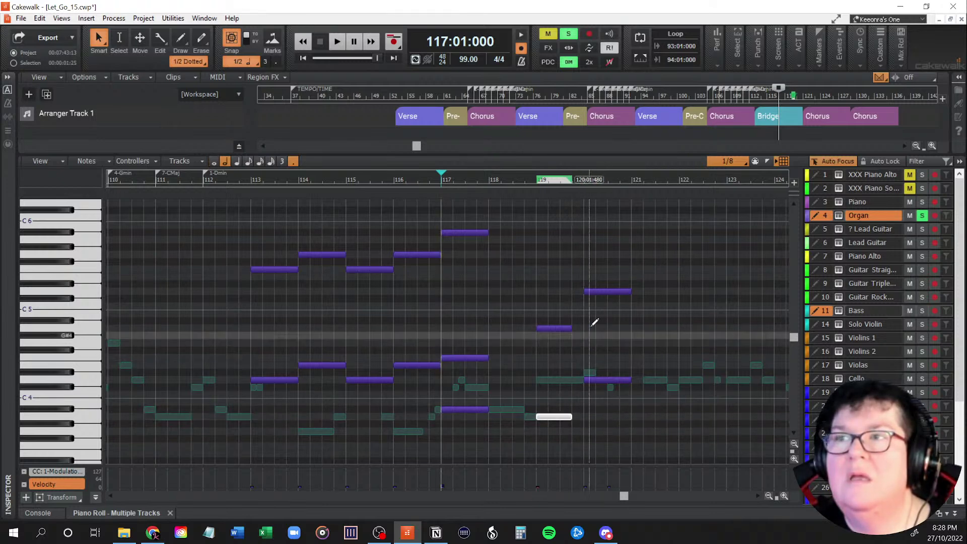
pyautogui.moveTo(584, 290); pyautogui.dragTo(572, 290)
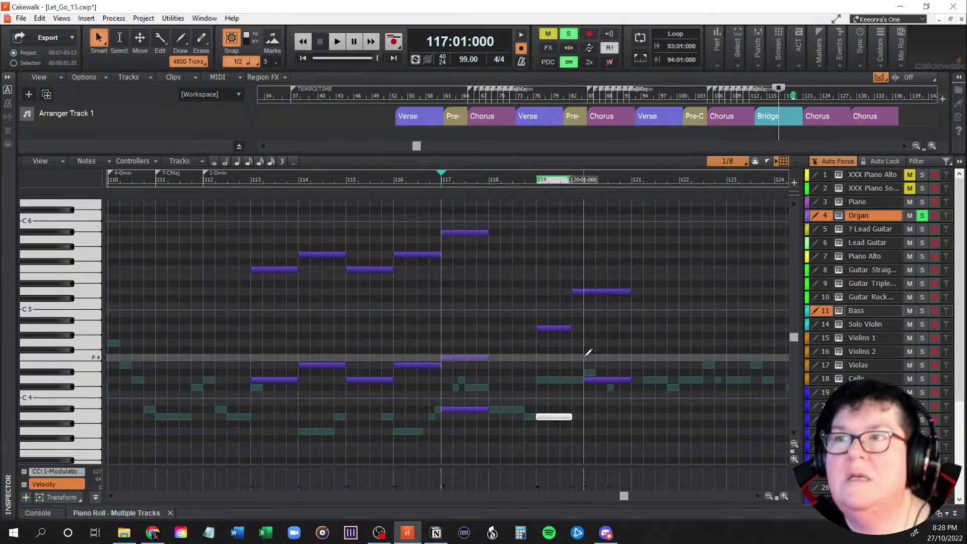
pyautogui.moveTo(584, 379); pyautogui.dragTo(575, 380)
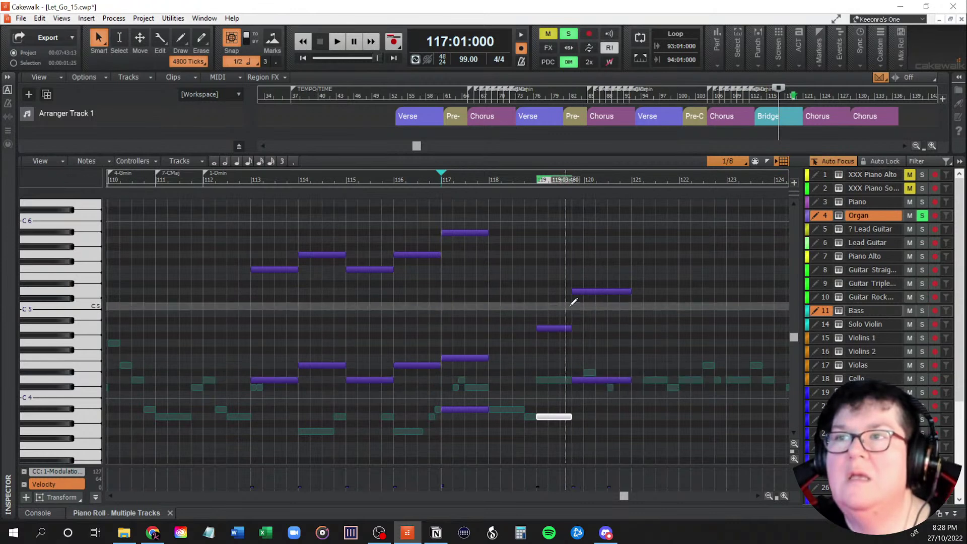
# Step: Add a whole-note A5 to the Organ in bar 118 and play from 117:01:000
pyautogui.click(470, 235)
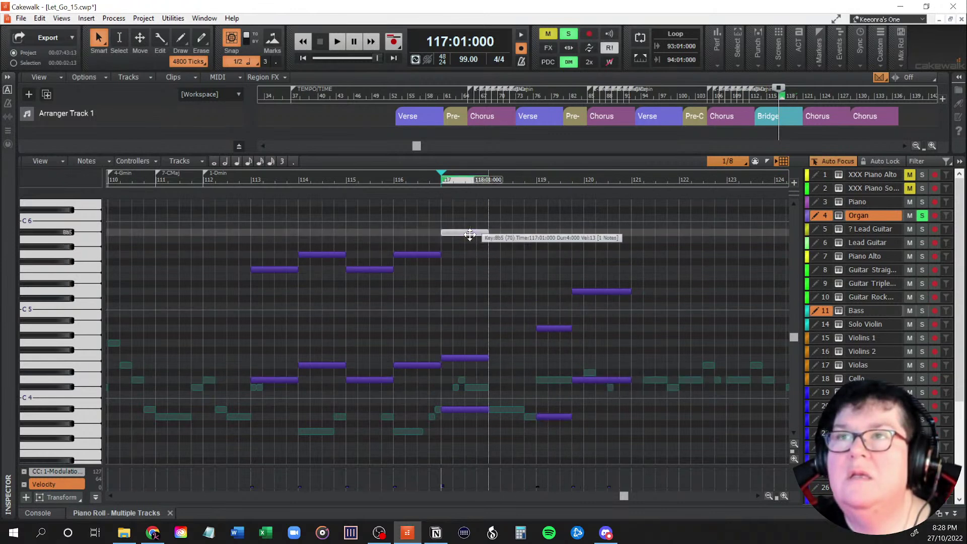
pyautogui.click(502, 267)
pyautogui.moveTo(510, 270); pyautogui.dragTo(511, 240)
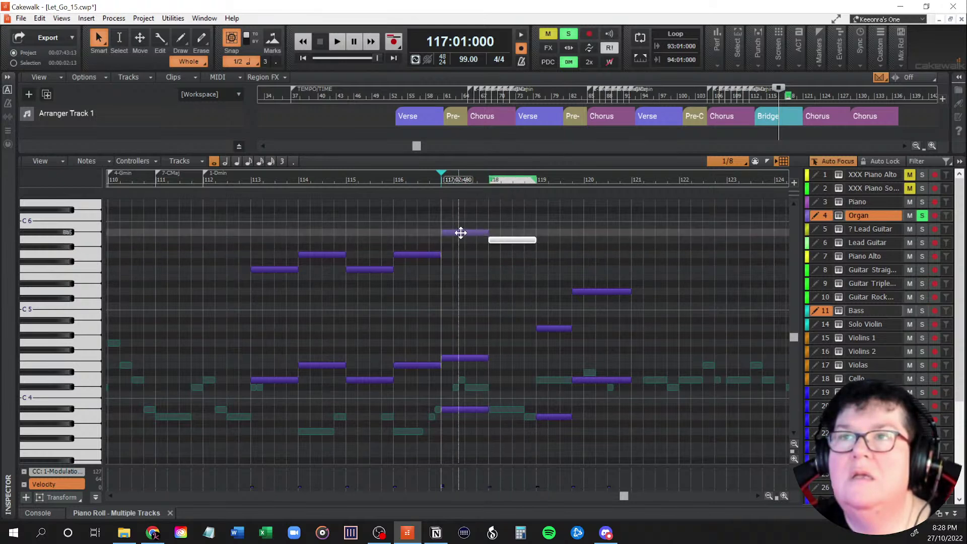
pyautogui.press('space')
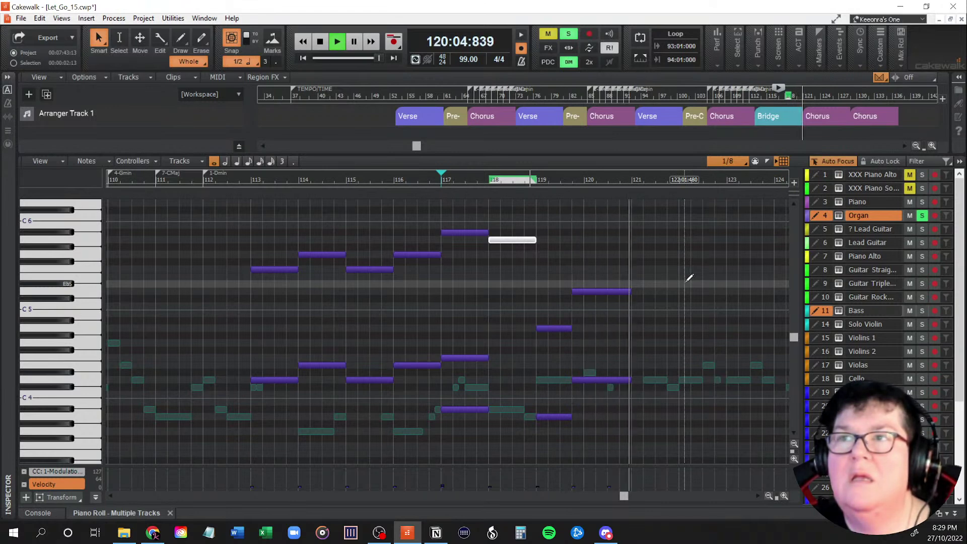
pyautogui.press('space')
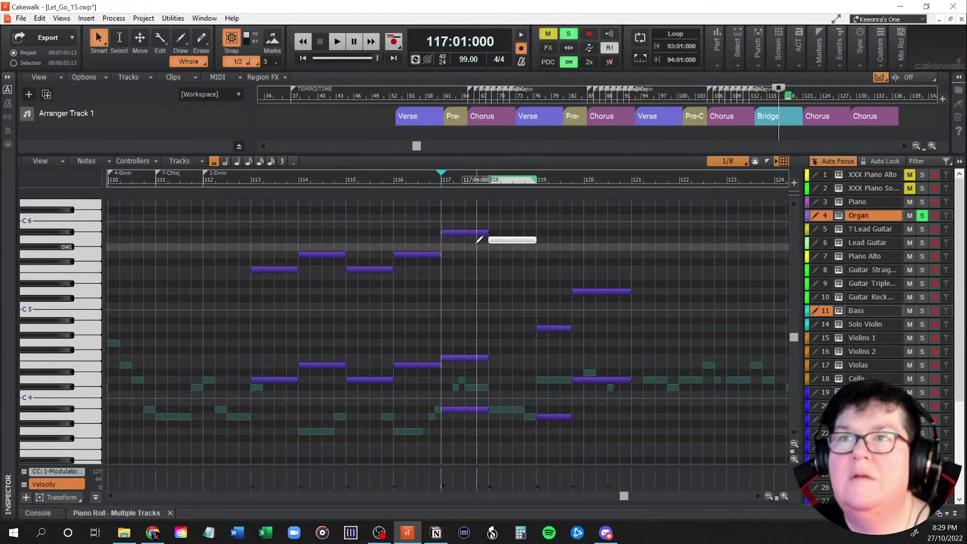
# Step: Play the whole Bridge Organ part from 113:01:000
pyautogui.click(258, 244)
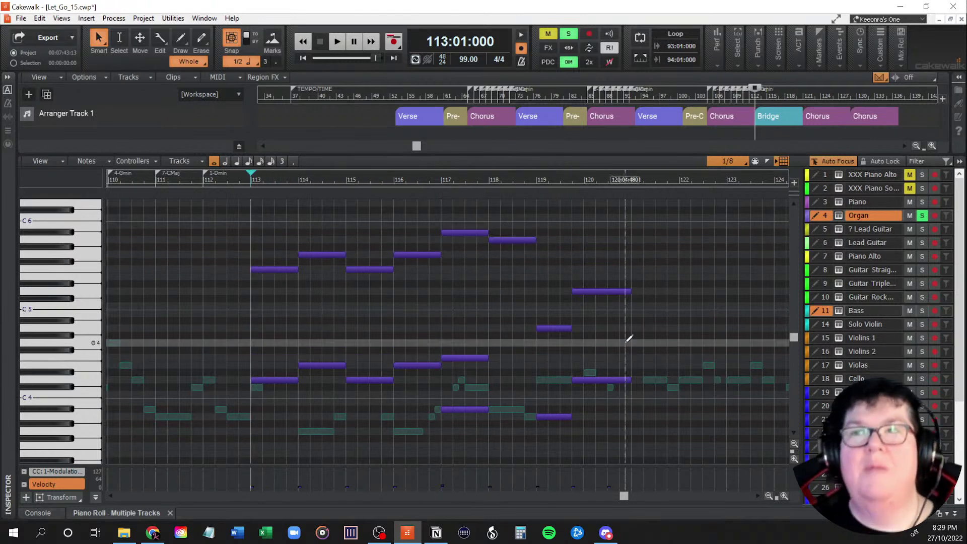
pyautogui.press('space')
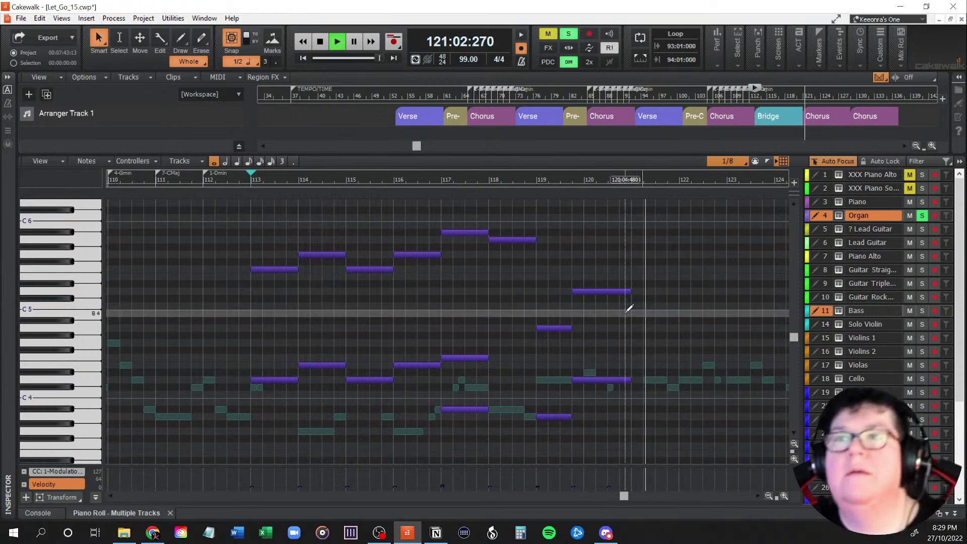
pyautogui.press('space')
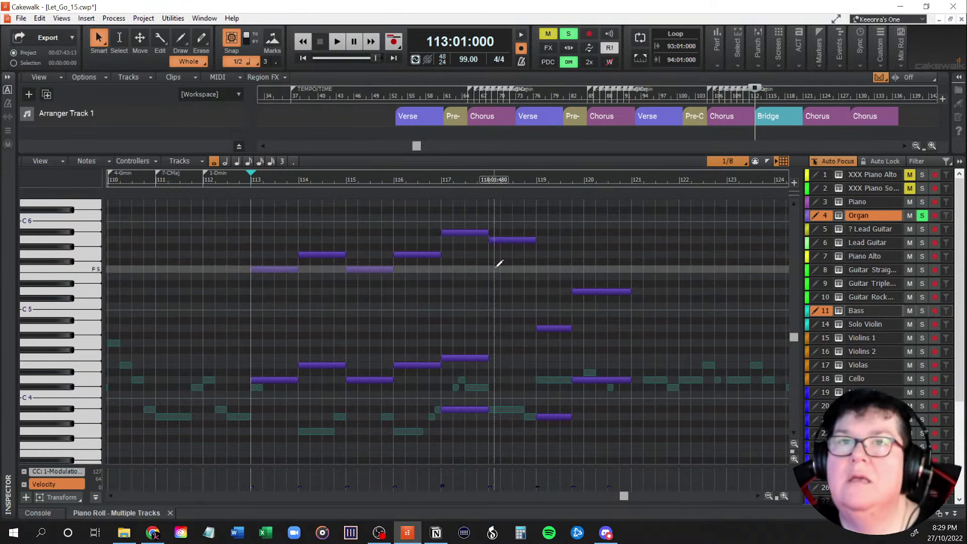
# Step: Add whole-note F5 and D4 Organ notes in bar 118 and play from 118:01:000
pyautogui.moveTo(433, 253); pyautogui.dragTo(440, 253)
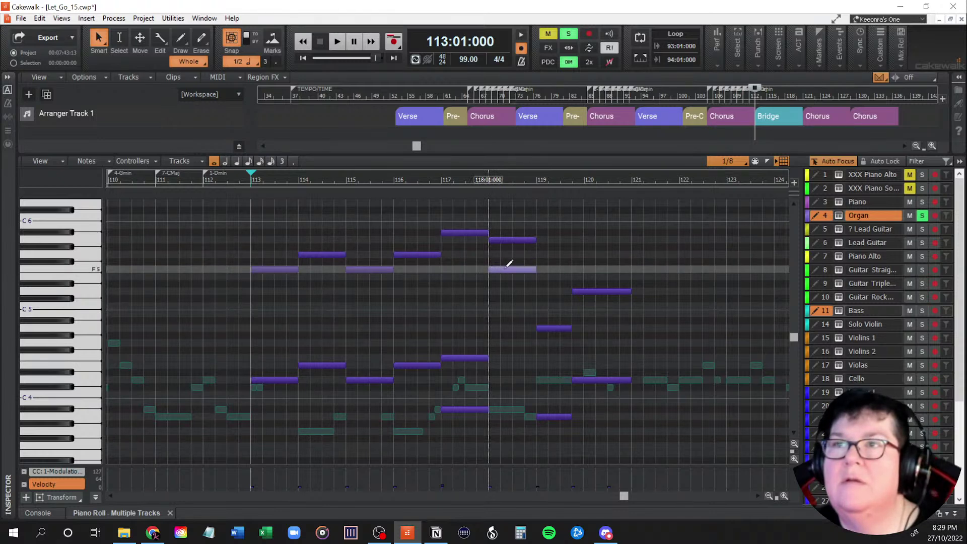
pyautogui.moveTo(533, 268); pyautogui.dragTo(536, 268)
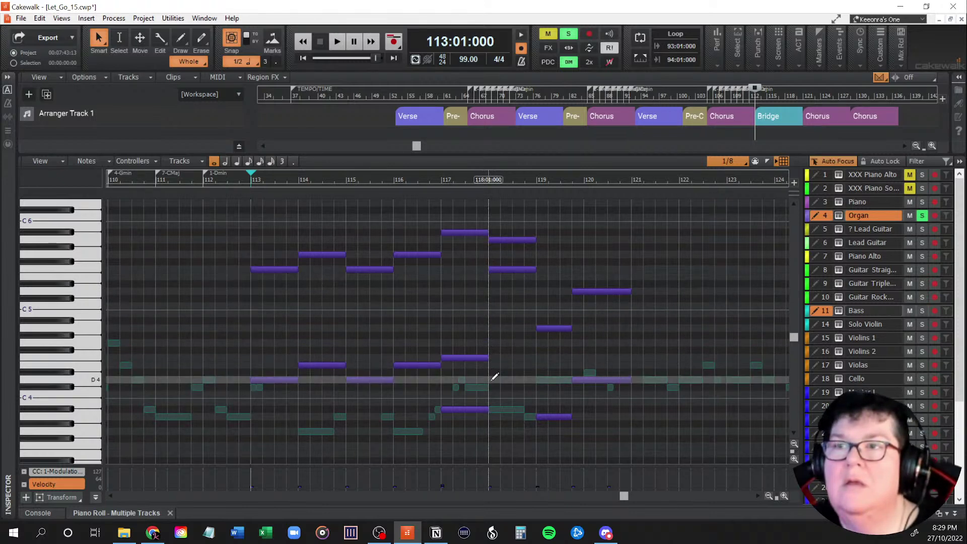
pyautogui.moveTo(538, 375); pyautogui.dragTo(538, 375)
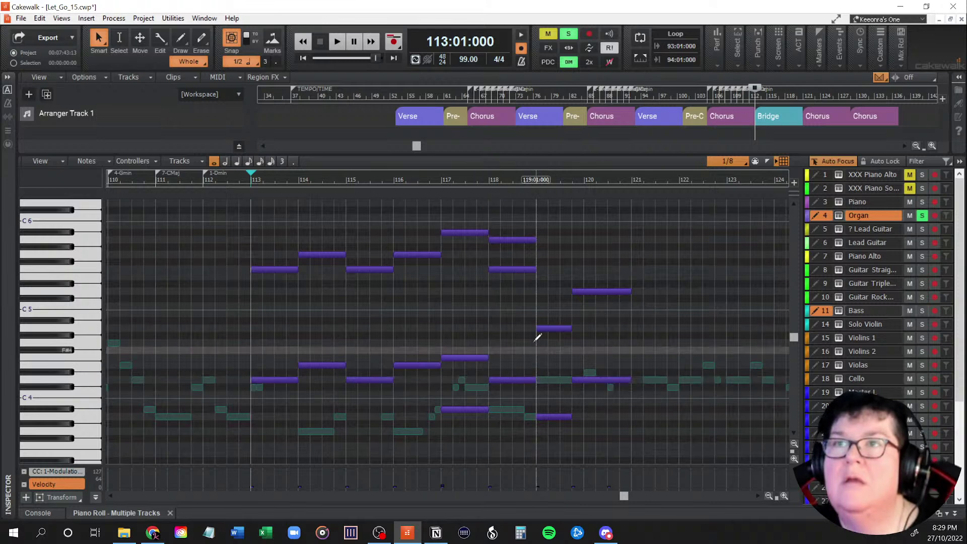
pyautogui.click(492, 181)
pyautogui.press('space')
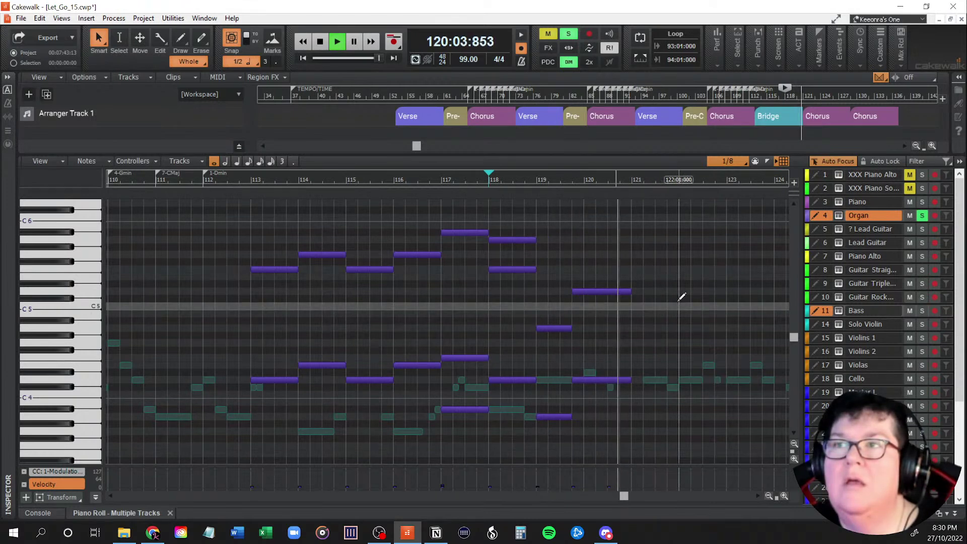
pyautogui.press('space')
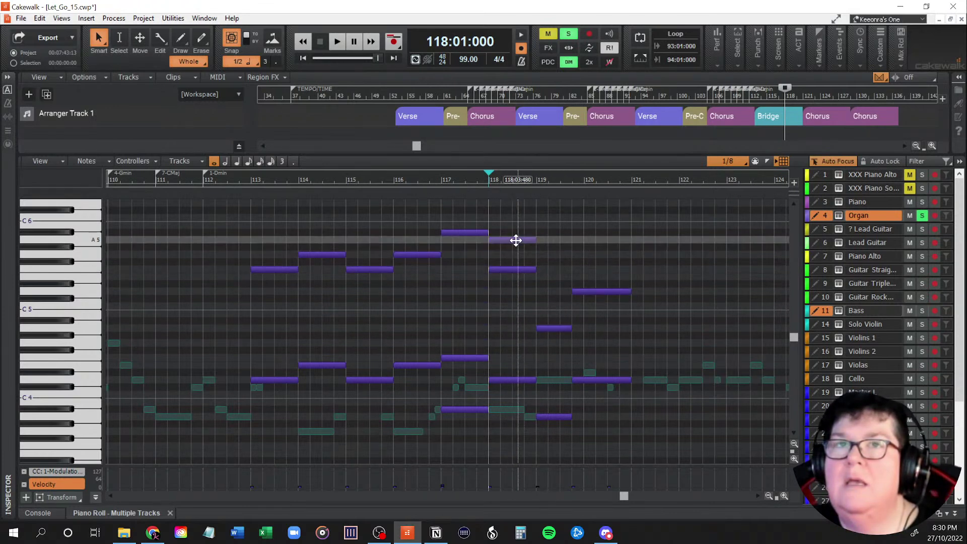
# Step: Lengthen bar 118's A5 and F5 Organ notes to 119:04:000 and play from 118:01:000
pyautogui.moveTo(534, 238); pyautogui.dragTo(572, 240)
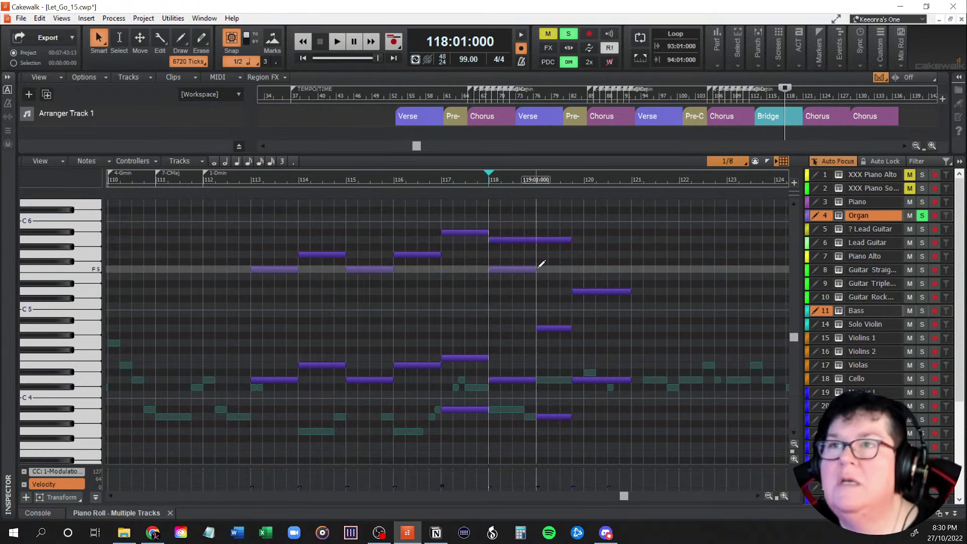
pyautogui.moveTo(535, 270); pyautogui.dragTo(571, 270)
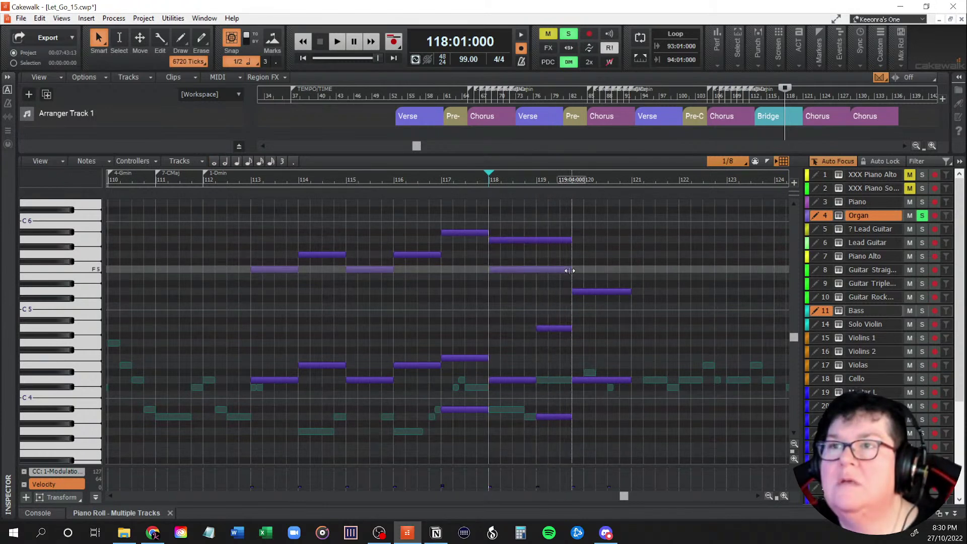
pyautogui.press('space')
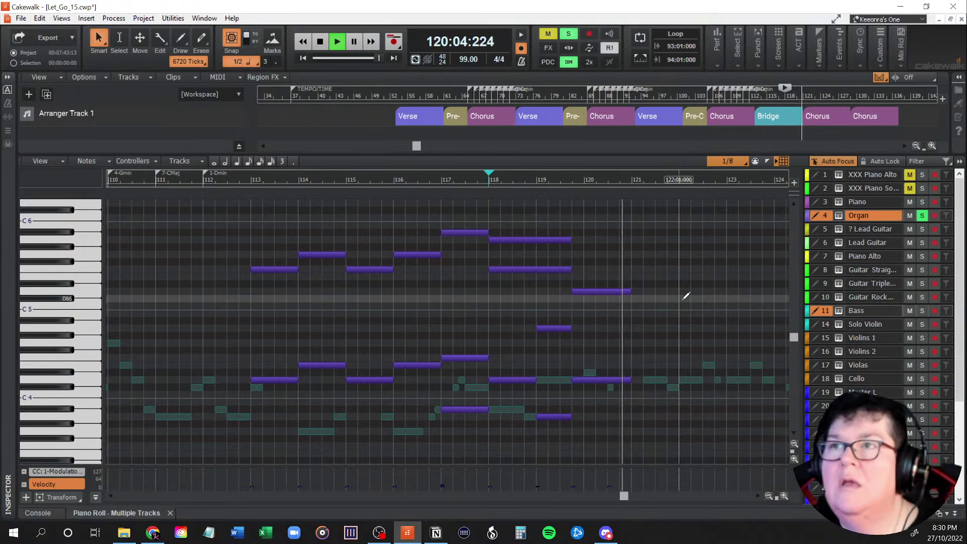
pyautogui.press('space')
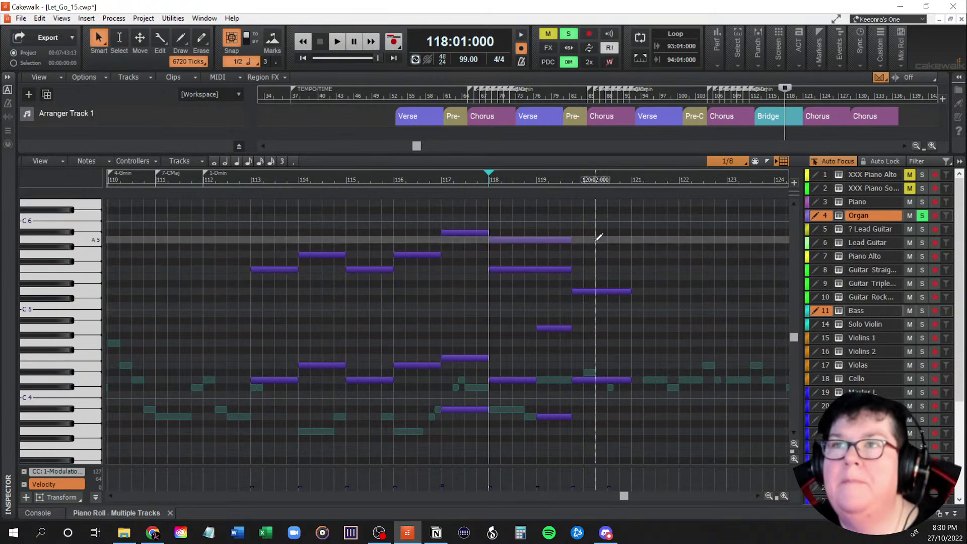
# Step: Lengthen the A5 and F5 Organ notes through the end of bar 120 and play from 118:01:000
pyautogui.moveTo(571, 269); pyautogui.dragTo(625, 271)
pyautogui.moveTo(572, 240); pyautogui.dragTo(626, 243)
pyautogui.press('space')
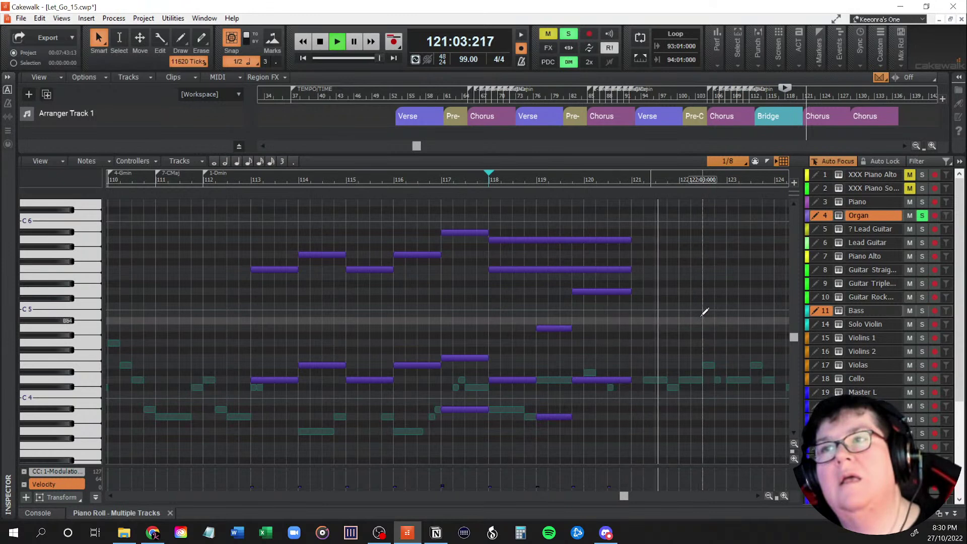
pyautogui.press('space')
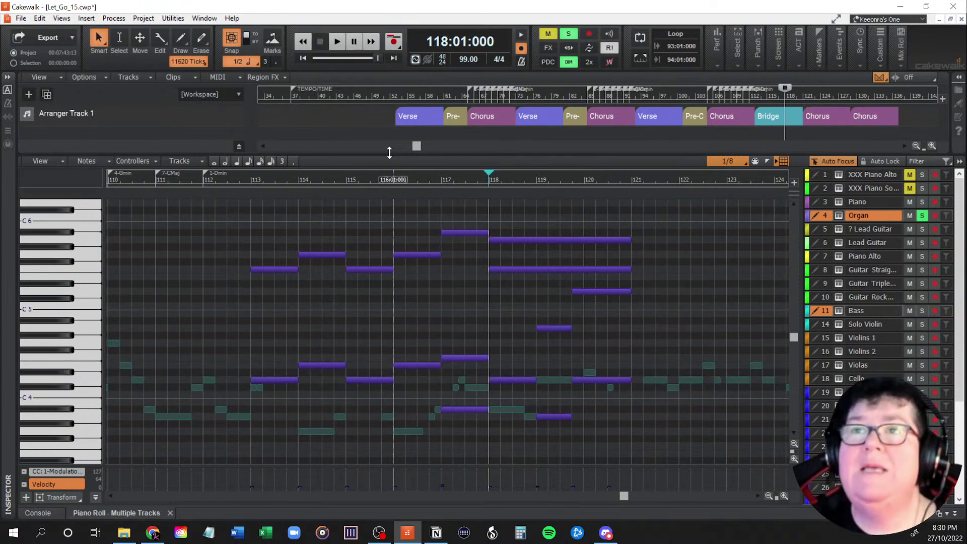
# Step: Enlarge the track view over the Piano Roll and place the playback position at 44:01:000
pyautogui.moveTo(390, 155); pyautogui.dragTo(367, 498)
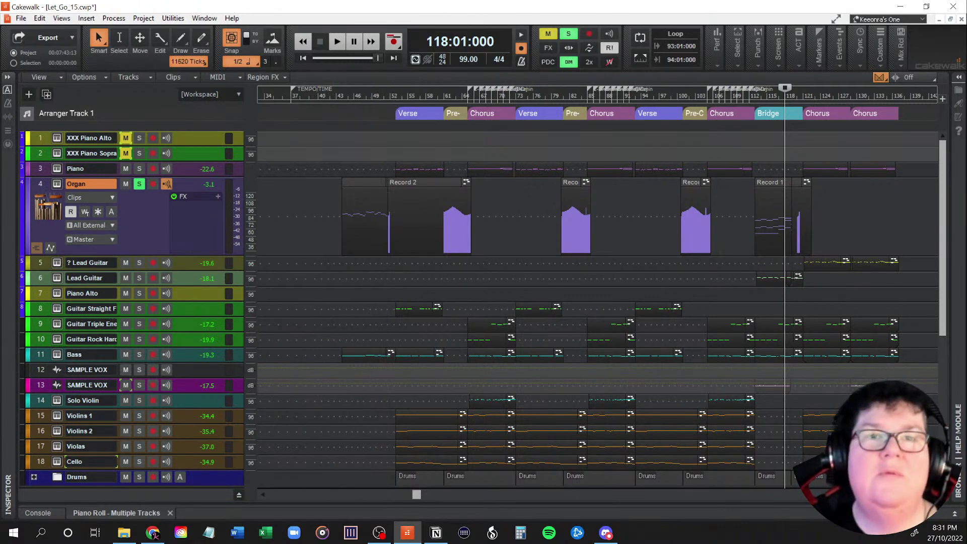
pyautogui.hotkey('alt', 'Tab')
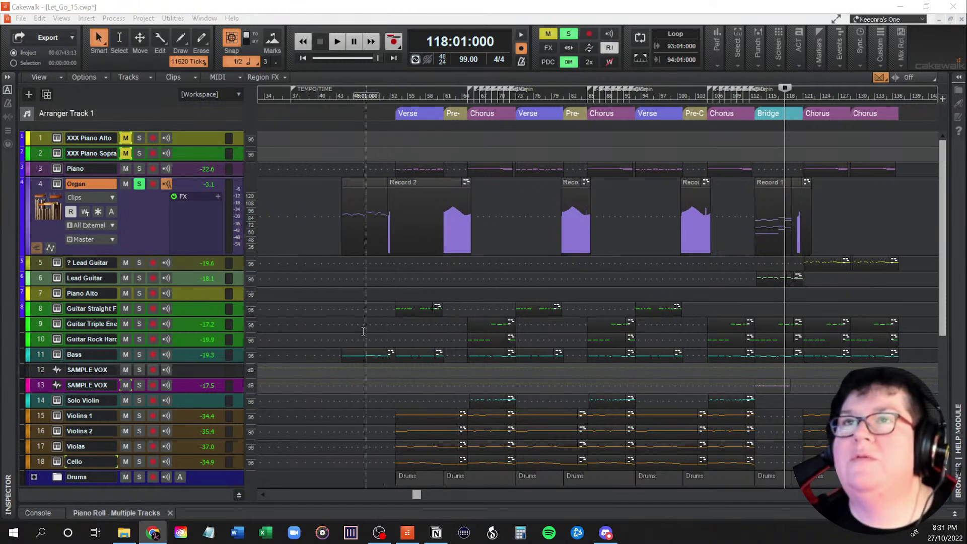
pyautogui.click(341, 334)
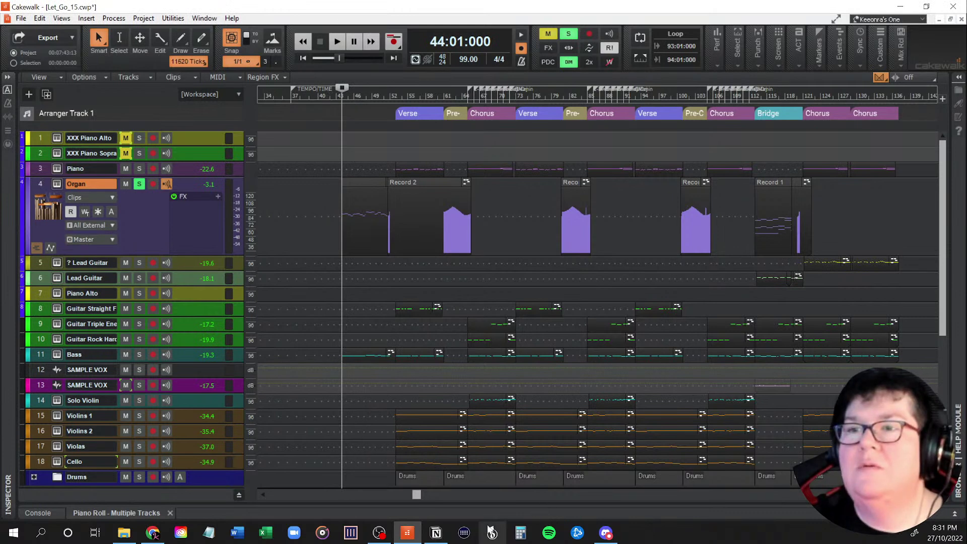
# Step: Switch to Notion, go back up through the Let Go lyrics, and move the lyrics window onto the other monitor
pyautogui.click(436, 532)
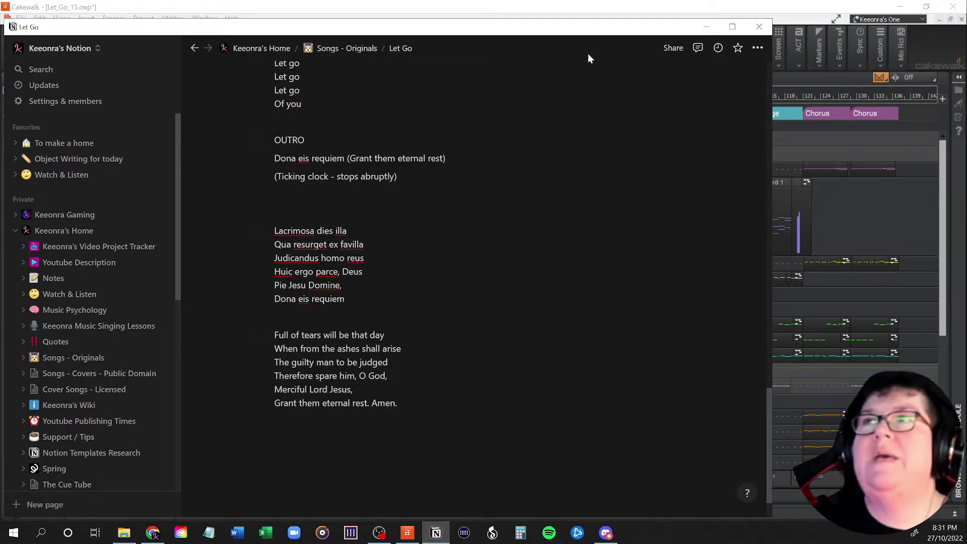
pyautogui.scroll(20, 590, 60)
pyautogui.scroll(2, 591, 103)
pyautogui.scroll(-4, 590, 104)
pyautogui.moveTo(556, 32); pyautogui.dragTo(0, 55)
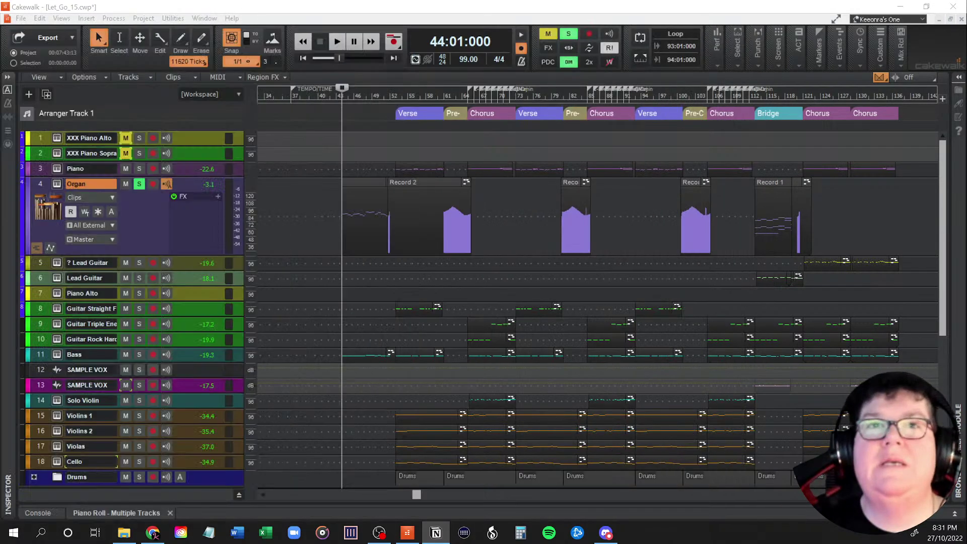
pyautogui.moveTo(0, 126); pyautogui.dragTo(0, 116)
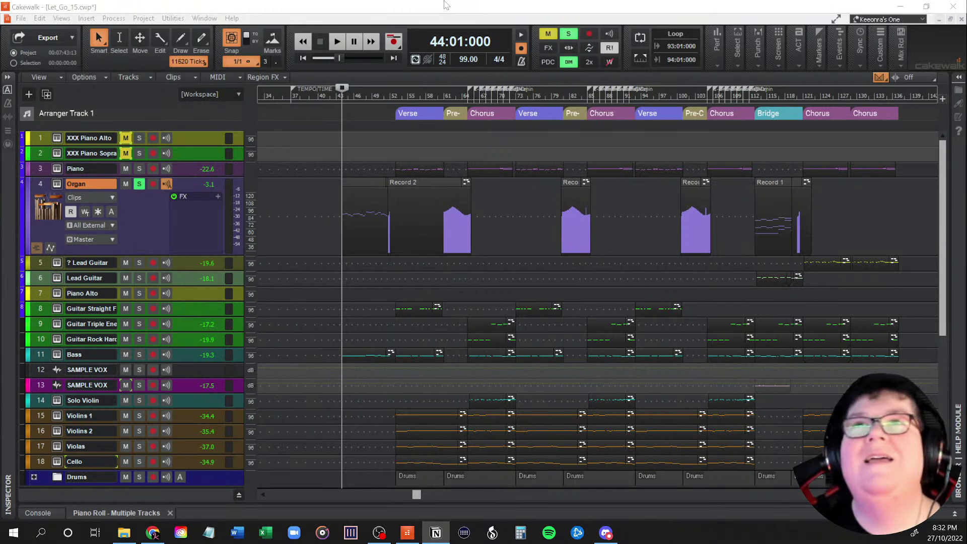
# Step: Return to Cakewalk, play the song from 44:01:000 through the final Chorus, and stop playback
pyautogui.click(409, 9)
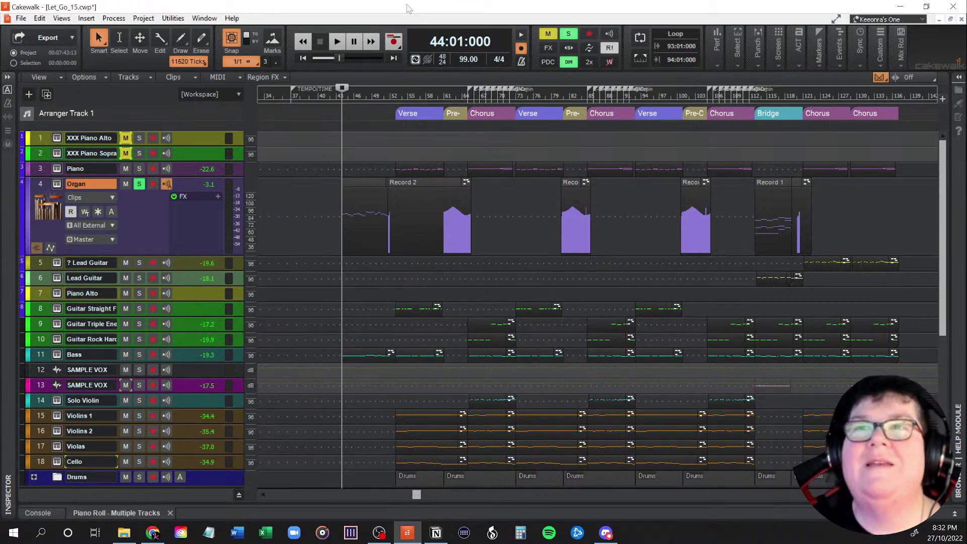
pyautogui.press('space')
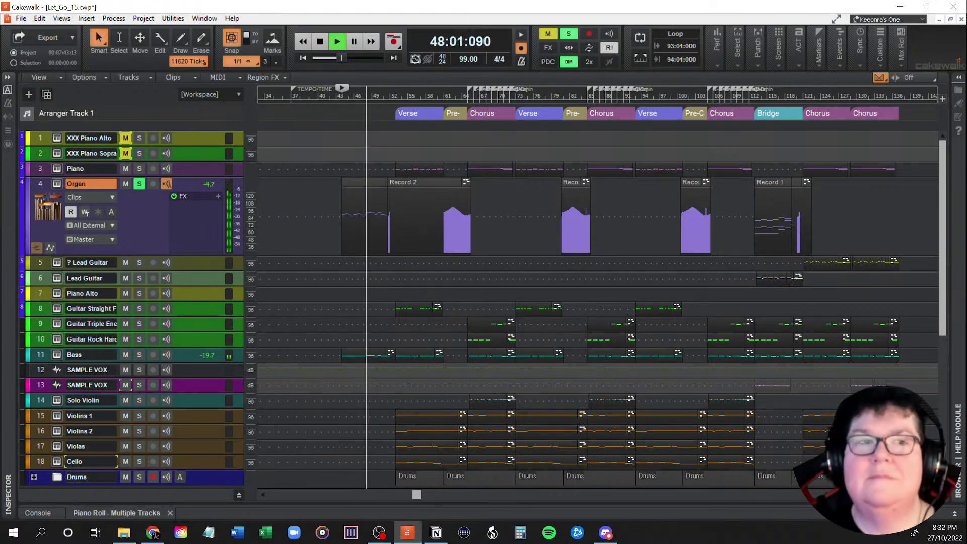
pyautogui.hotkey('alt', 'Tab')
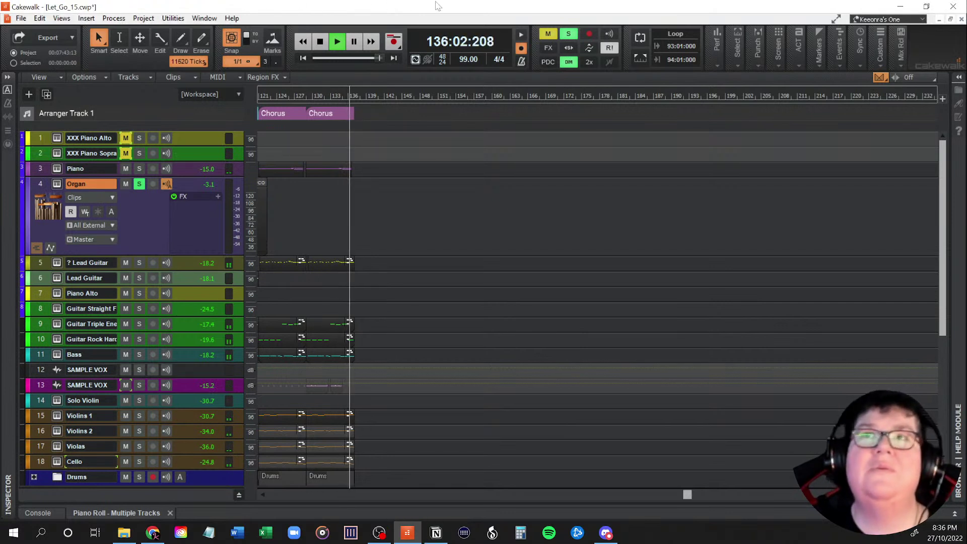
pyautogui.click(323, 42)
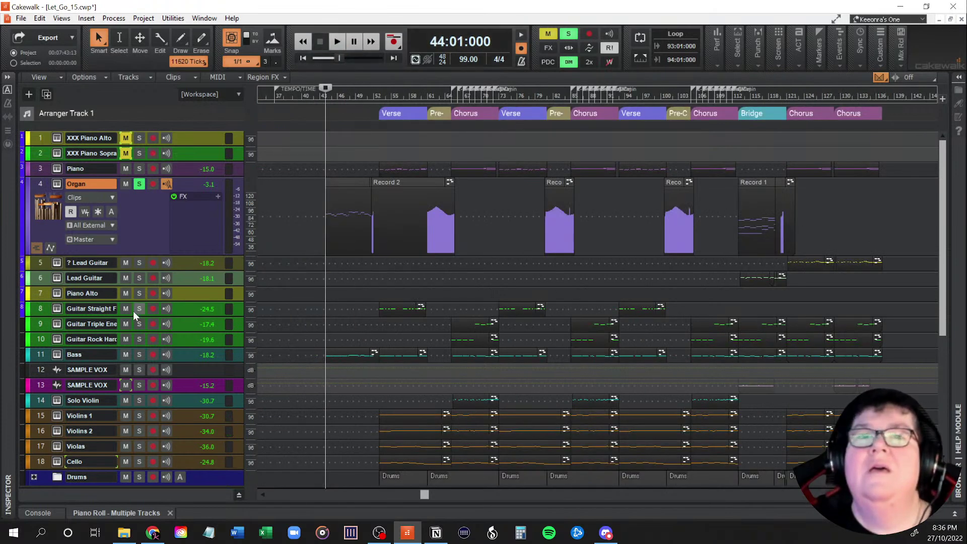